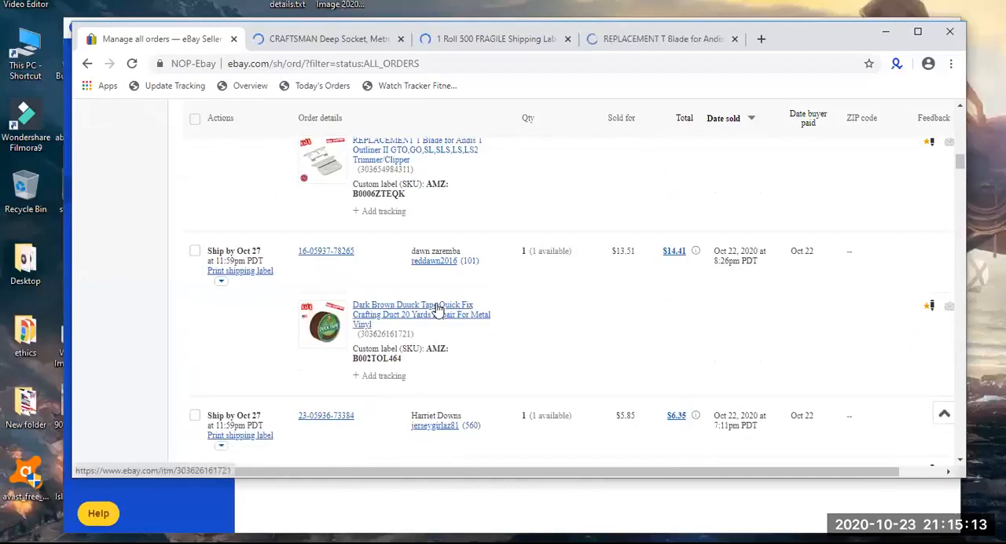
Open the Castor Oil For Hair Growth Treatment listing from the orders list in a new browser tab.
{"action": "scroll", "coordinate": [440, 307], "scroll_direction": "down", "scroll_amount": 4}
{"action": "scroll", "coordinate": [438, 308], "scroll_direction": "down", "scroll_amount": 6}
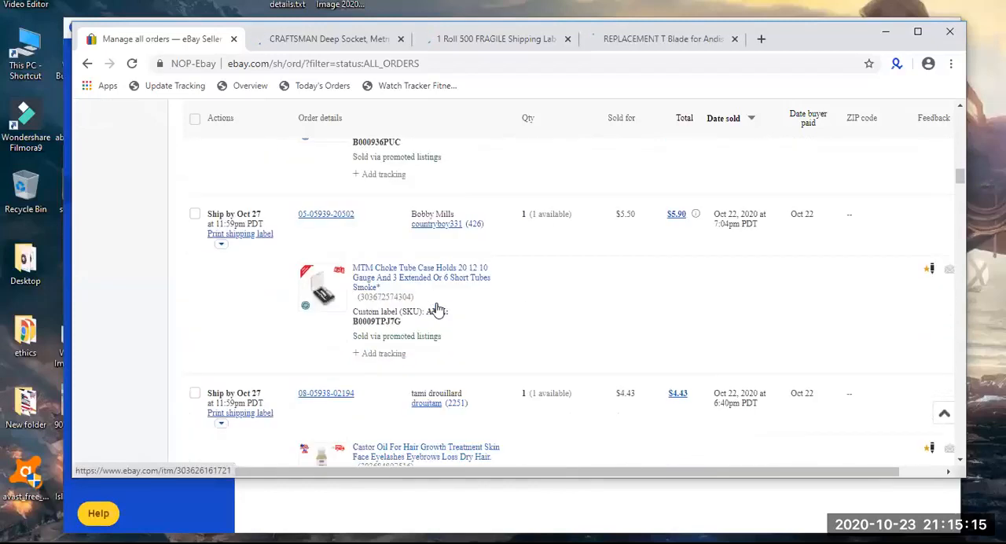
{"action": "right_click", "coordinate": [428, 192]}
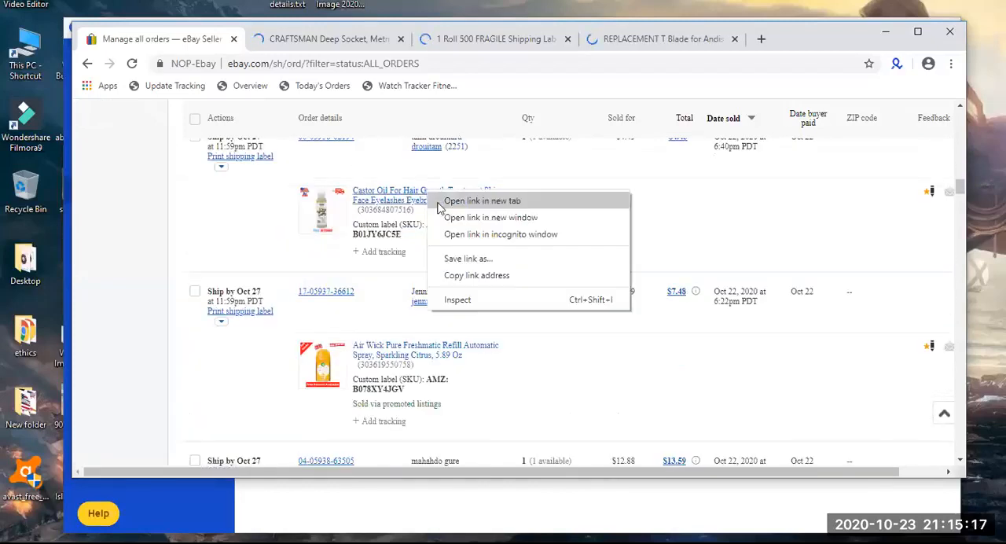
{"action": "left_click", "coordinate": [468, 202]}
Open the SABRE RED Pepper Spray Keychain listing from the orders list in a new browser tab.
{"action": "scroll", "coordinate": [468, 202], "scroll_direction": "down", "scroll_amount": 2}
{"action": "scroll", "coordinate": [467, 202], "scroll_direction": "down", "scroll_amount": 4}
{"action": "scroll", "coordinate": [465, 202], "scroll_direction": "down", "scroll_amount": 2}
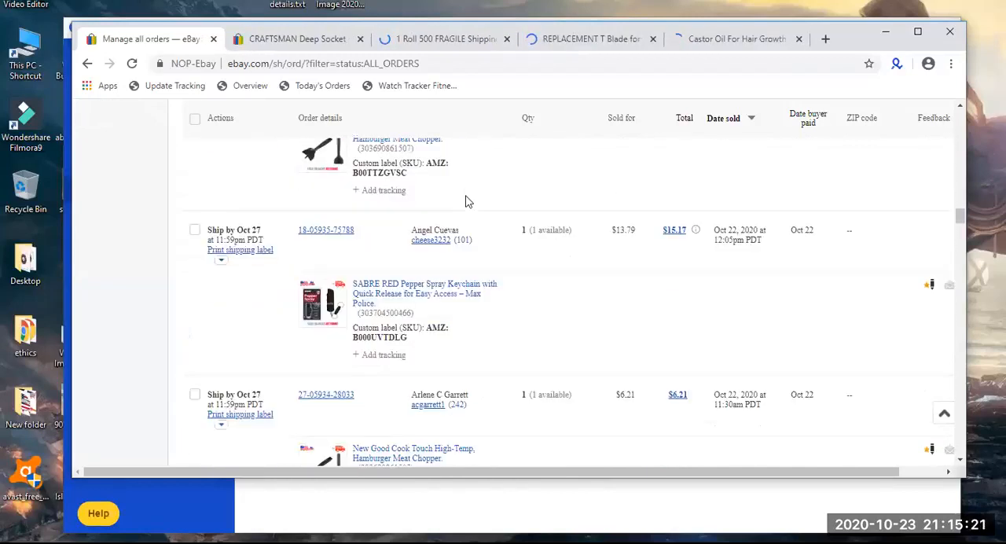
{"action": "right_click", "coordinate": [415, 274]}
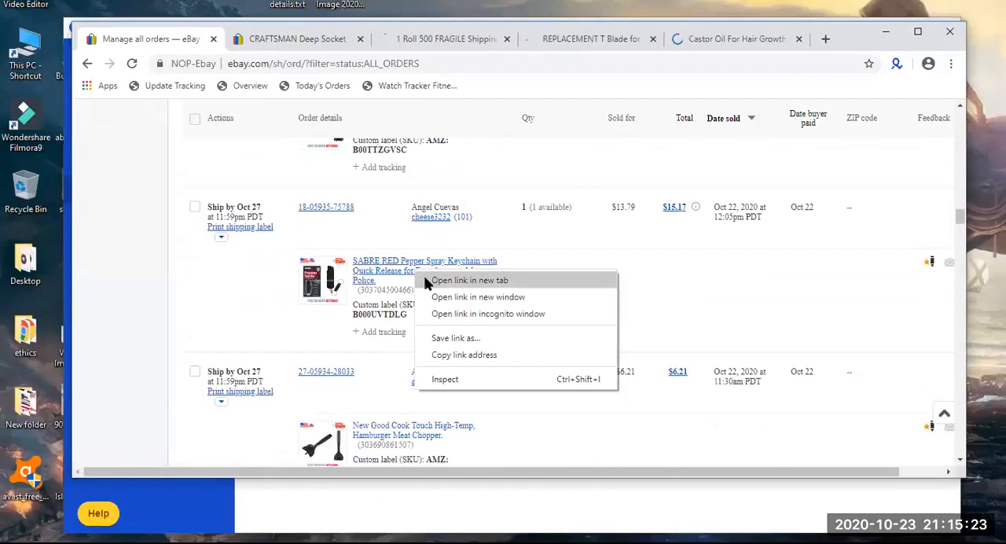
{"action": "left_click", "coordinate": [424, 278]}
Open the New Sally Hansen Hard as Nails listing from the orders list in a new browser tab.
{"action": "scroll", "coordinate": [425, 278], "scroll_direction": "down", "scroll_amount": 4}
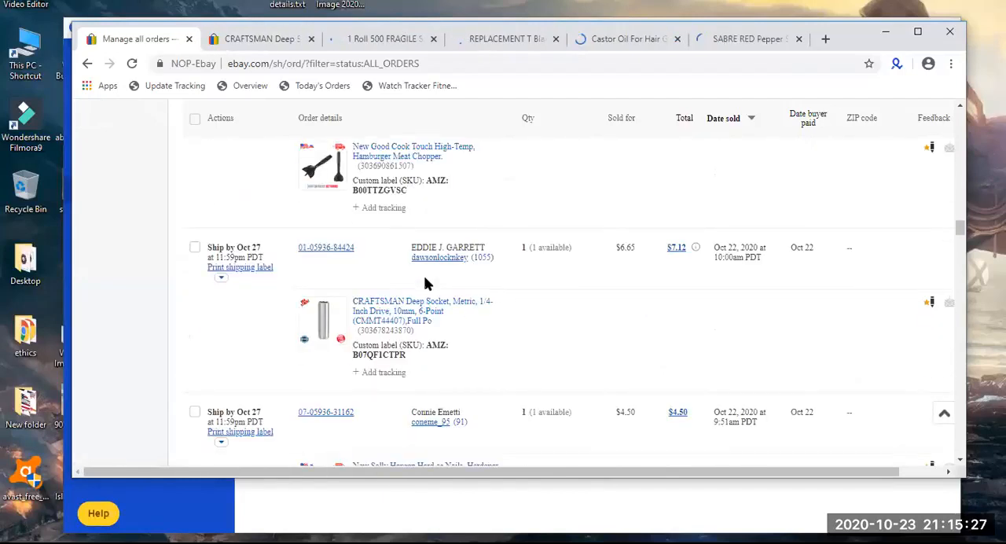
{"action": "scroll", "coordinate": [425, 283], "scroll_direction": "down", "scroll_amount": 3}
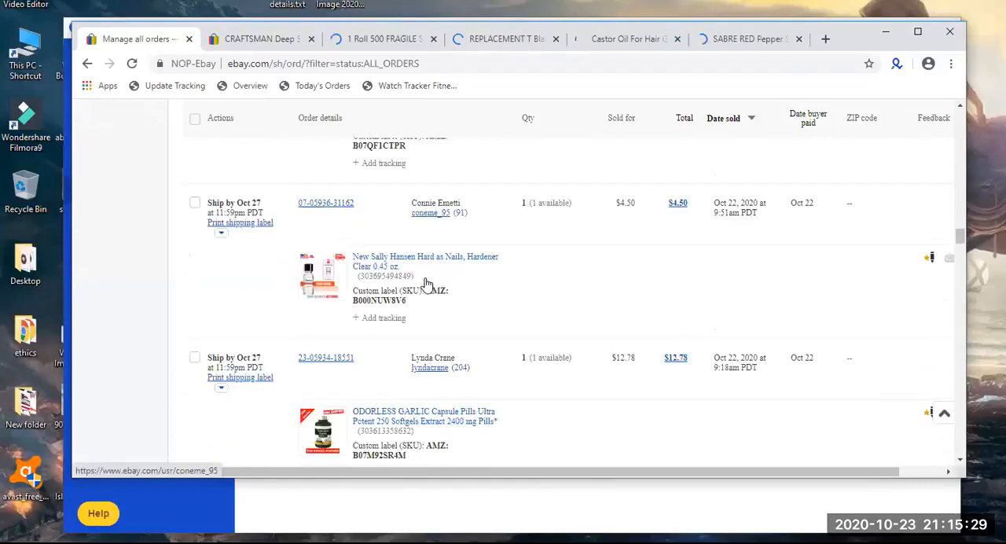
{"action": "right_click", "coordinate": [418, 258]}
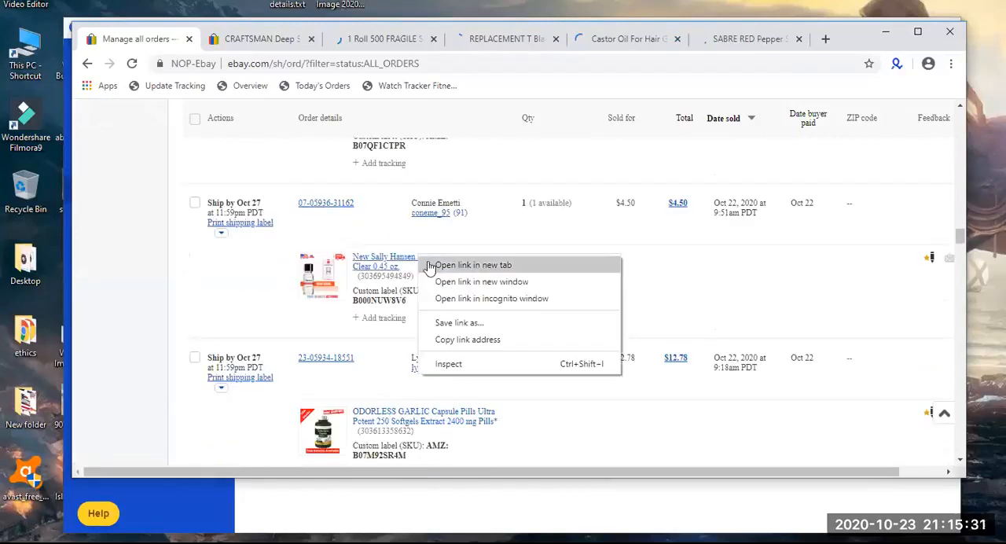
{"action": "left_click", "coordinate": [429, 265]}
Look through the older orders sold on Oct 22 and Oct 21 in the orders list.
{"action": "scroll", "coordinate": [428, 268], "scroll_direction": "down", "scroll_amount": 2}
{"action": "scroll", "coordinate": [428, 267], "scroll_direction": "down", "scroll_amount": 7}
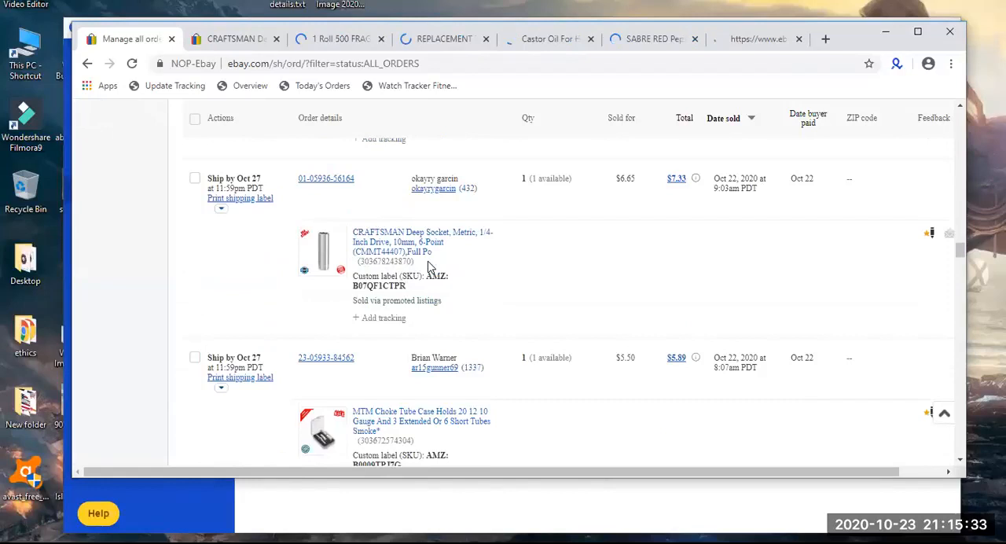
{"action": "scroll", "coordinate": [429, 267], "scroll_direction": "down", "scroll_amount": 9}
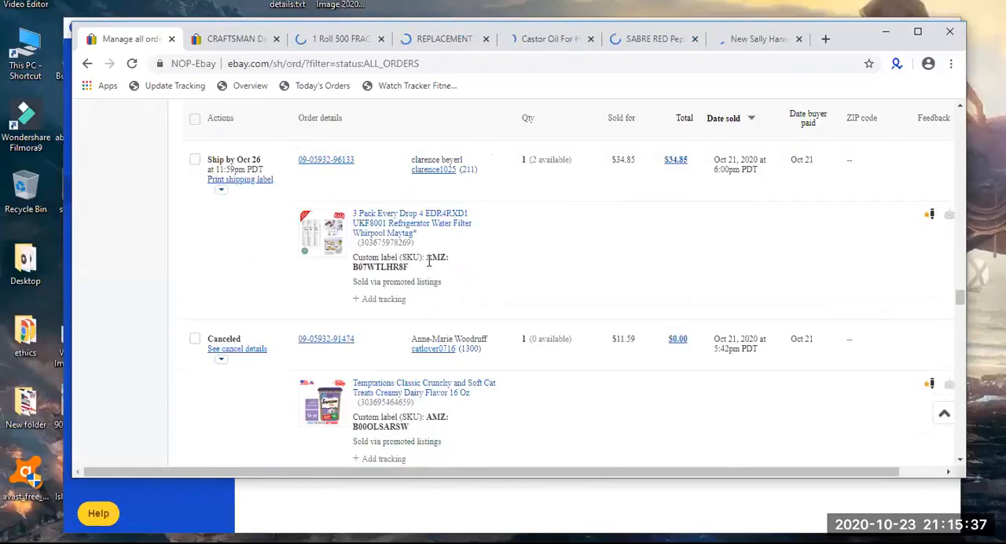
{"action": "scroll", "coordinate": [428, 265], "scroll_direction": "down", "scroll_amount": 8}
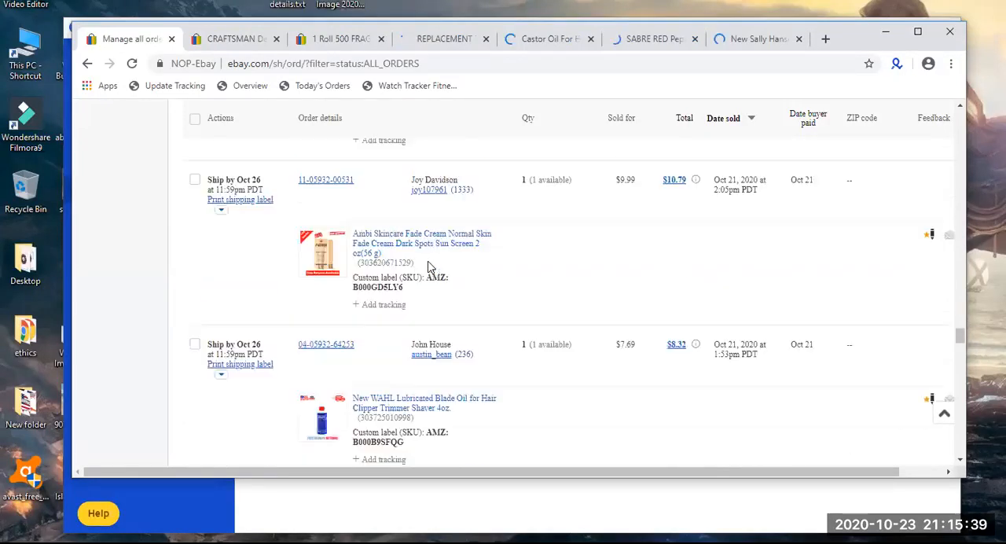
{"action": "scroll", "coordinate": [429, 268], "scroll_direction": "down", "scroll_amount": 4}
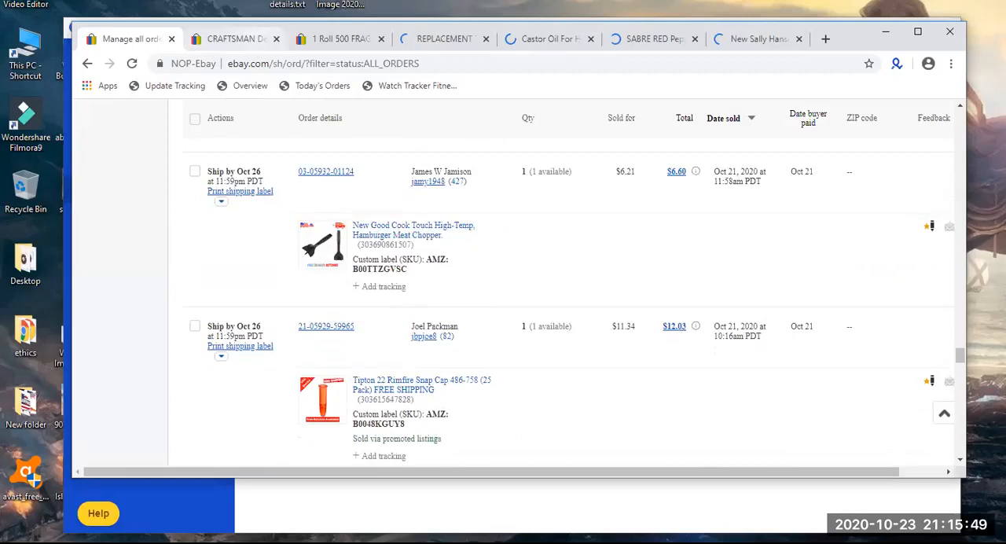
Examine the CRAFTSMAN Deep Socket listing's product photo, price, sold quantity and listing info.
{"action": "left_click", "coordinate": [245, 40]}
{"action": "scroll", "coordinate": [367, 325], "scroll_direction": "down", "scroll_amount": 3}
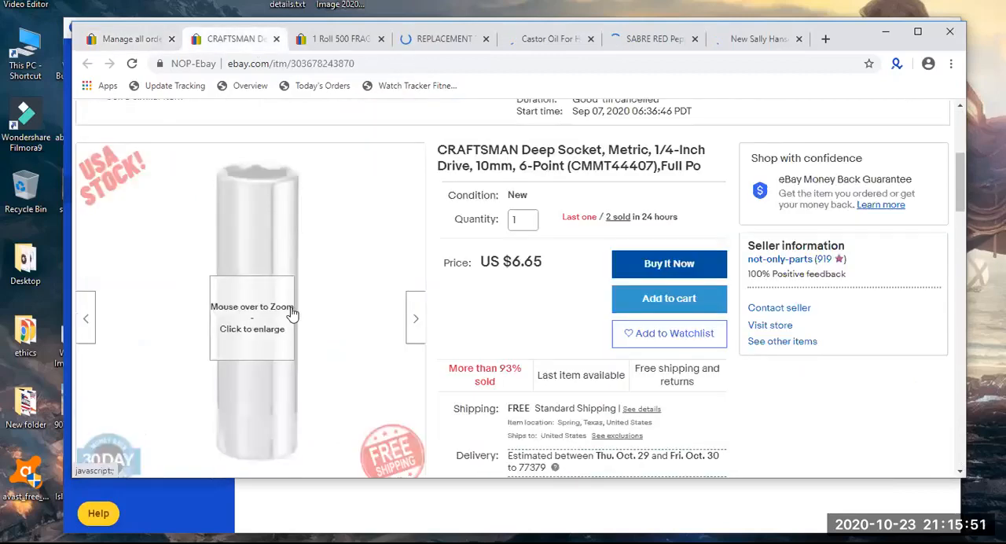
{"action": "scroll", "coordinate": [228, 235], "scroll_direction": "down", "scroll_amount": 1}
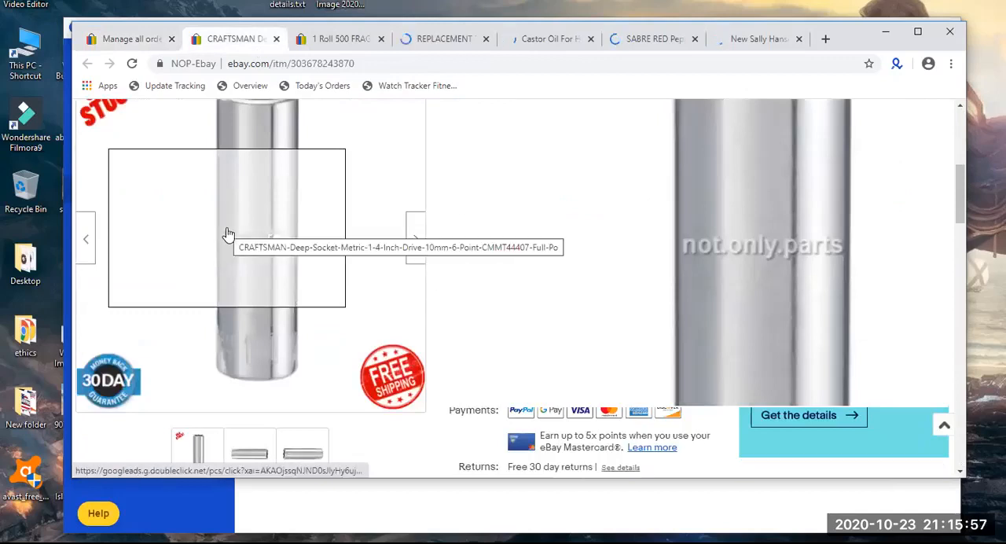
{"action": "scroll", "coordinate": [228, 235], "scroll_direction": "up", "scroll_amount": 1}
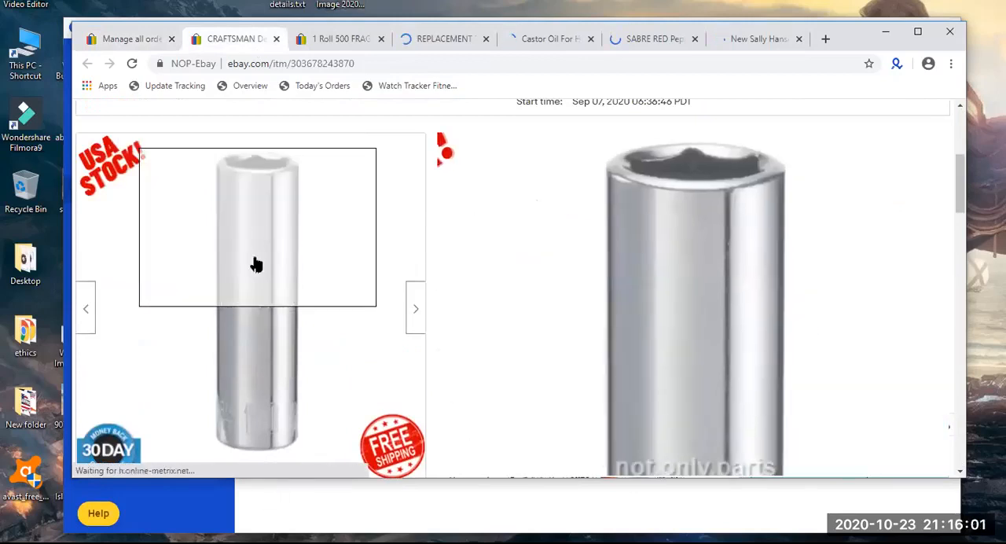
{"action": "scroll", "coordinate": [259, 343], "scroll_direction": "down", "scroll_amount": 1}
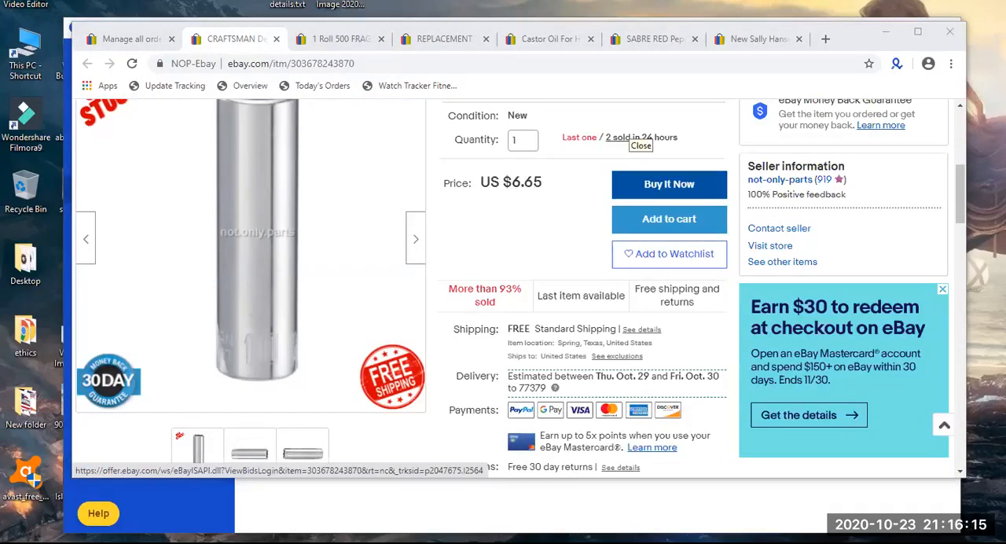
{"action": "scroll", "coordinate": [523, 185], "scroll_direction": "up", "scroll_amount": 3}
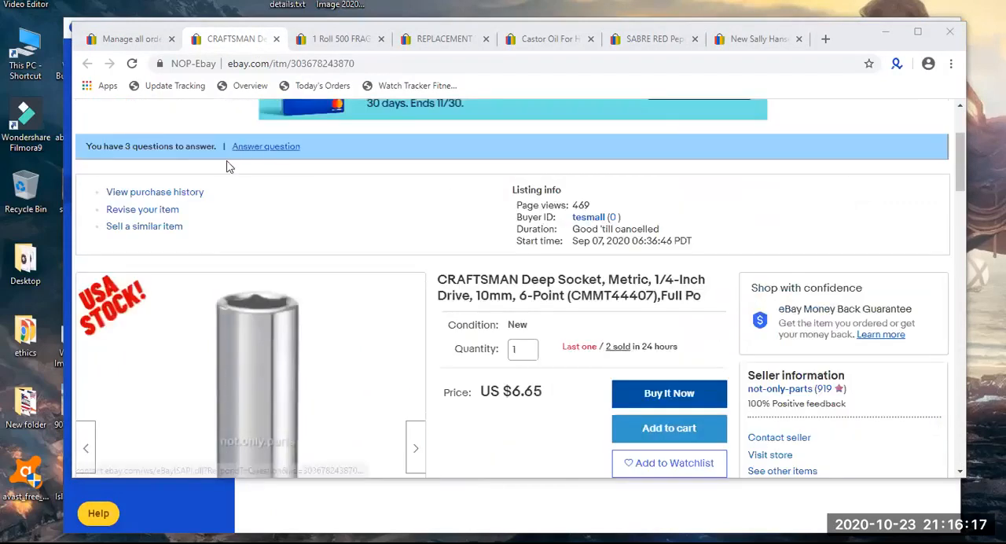
{"action": "scroll", "coordinate": [417, 192], "scroll_direction": "up", "scroll_amount": 2}
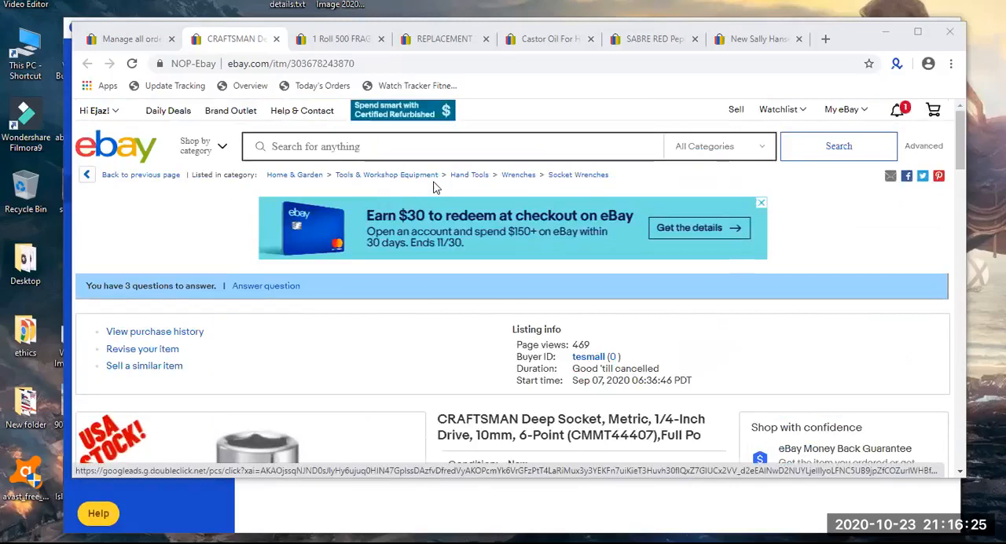
Review the CRAFTSMAN socket listing's item specifics, product description and shipping policies.
{"action": "scroll", "coordinate": [435, 187], "scroll_direction": "down", "scroll_amount": 3}
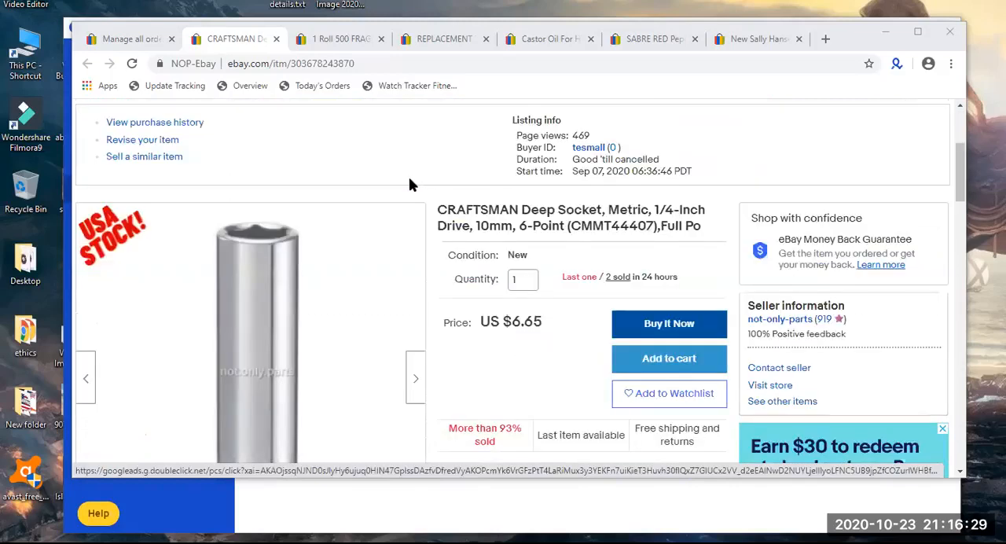
{"action": "scroll", "coordinate": [409, 184], "scroll_direction": "down", "scroll_amount": 3}
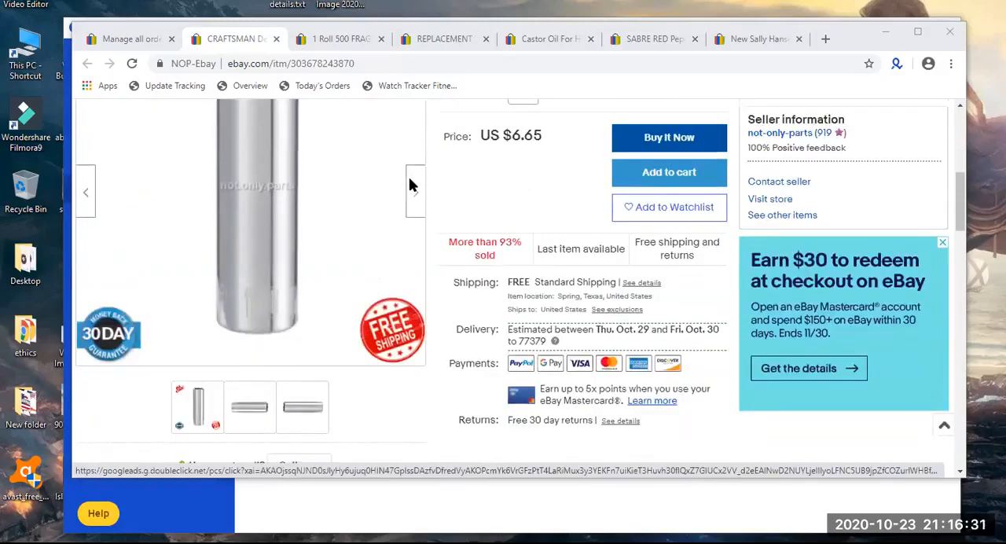
{"action": "scroll", "coordinate": [409, 177], "scroll_direction": "down", "scroll_amount": 3}
{"action": "scroll", "coordinate": [409, 177], "scroll_direction": "down", "scroll_amount": 4}
{"action": "scroll", "coordinate": [409, 185], "scroll_direction": "down", "scroll_amount": 5}
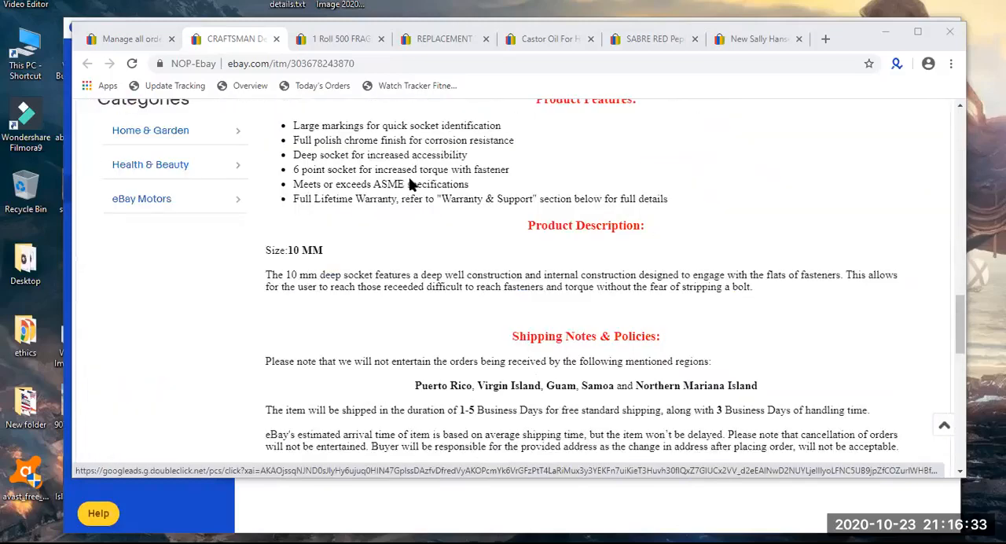
{"action": "scroll", "coordinate": [409, 185], "scroll_direction": "up", "scroll_amount": 10}
{"action": "scroll", "coordinate": [408, 184], "scroll_direction": "down", "scroll_amount": 8}
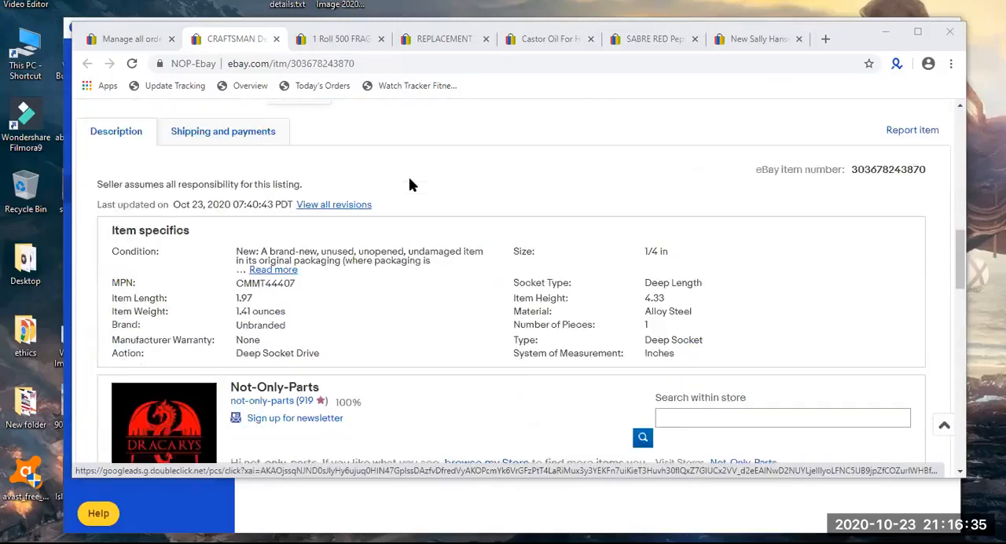
{"action": "scroll", "coordinate": [409, 181], "scroll_direction": "down", "scroll_amount": 4}
{"action": "scroll", "coordinate": [408, 177], "scroll_direction": "up", "scroll_amount": 15}
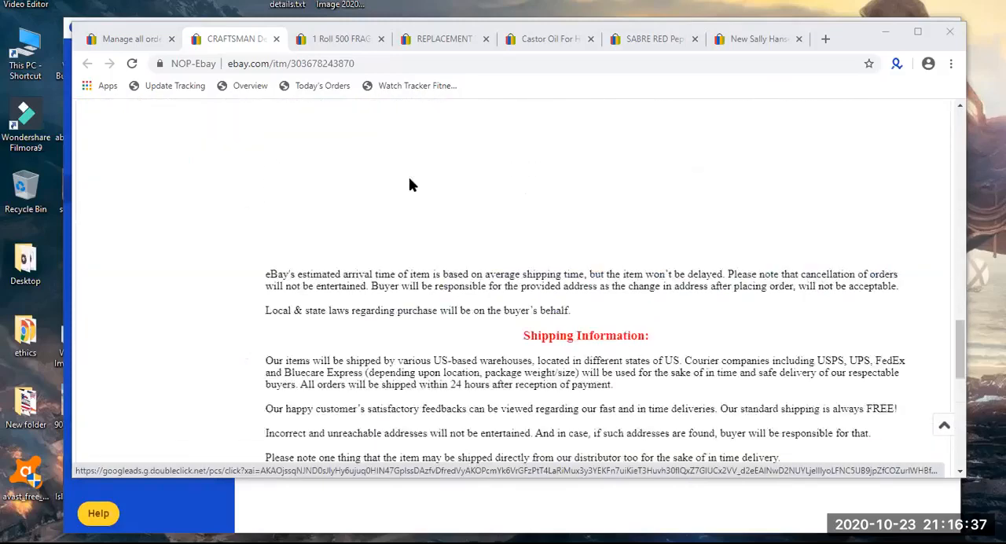
Switch to the 1 Roll 500 FRAGILE Shipping Label listing and close the CRAFTSMAN socket listing.
{"action": "left_click", "coordinate": [336, 37]}
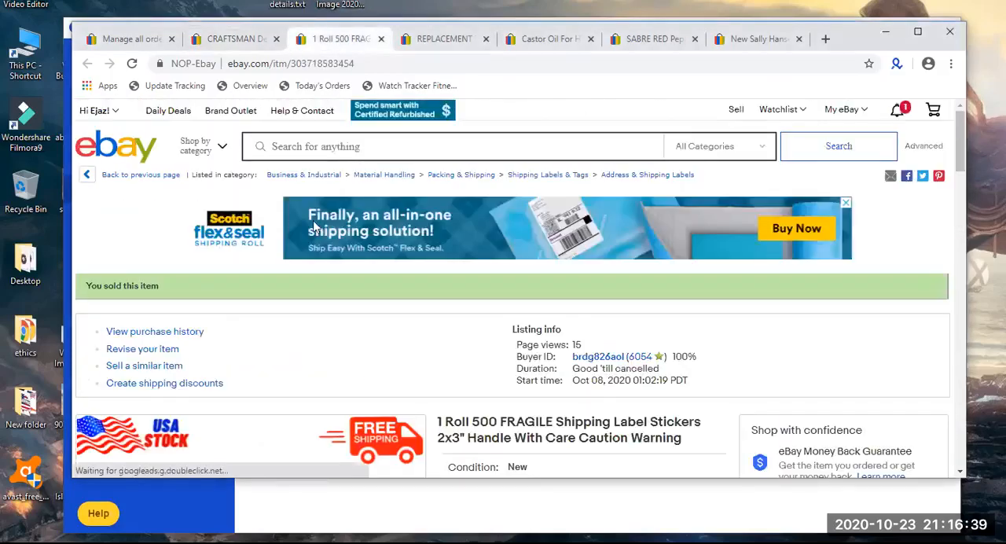
{"action": "scroll", "coordinate": [302, 242], "scroll_direction": "down", "scroll_amount": 4}
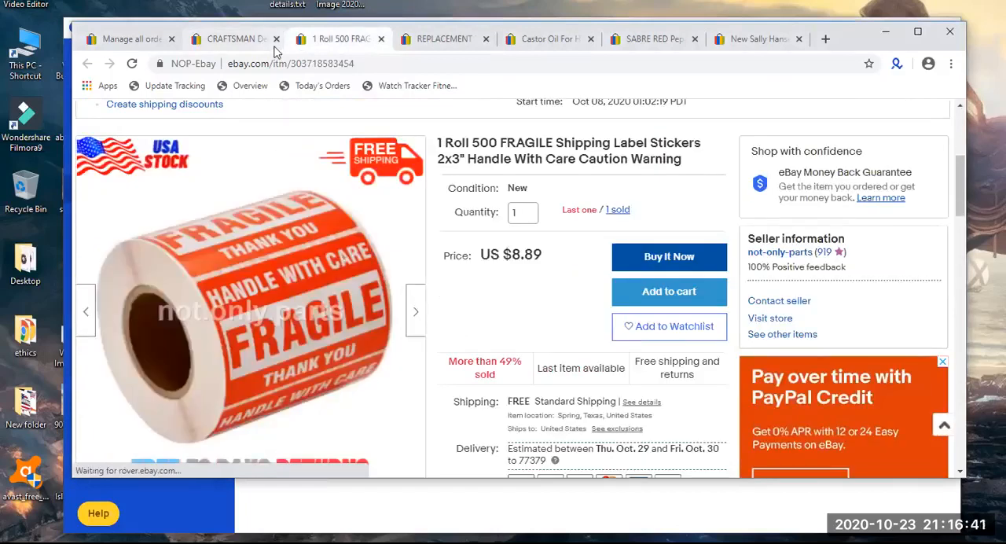
{"action": "left_click", "coordinate": [275, 40]}
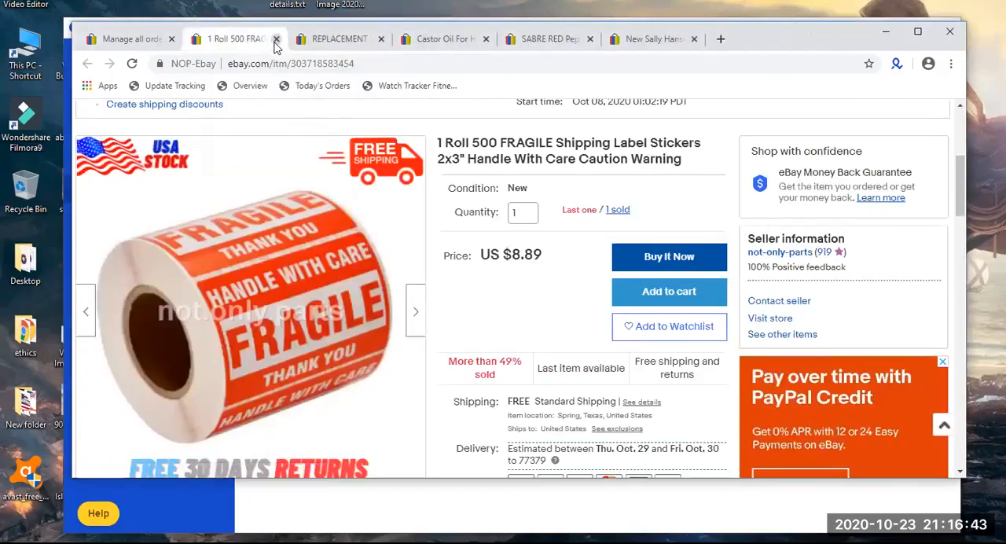
Check the FRAGILE label listing's photo and open its purchase history from the sold quantity.
{"action": "scroll", "coordinate": [300, 342], "scroll_direction": "up", "scroll_amount": 2}
{"action": "scroll", "coordinate": [300, 344], "scroll_direction": "up", "scroll_amount": 2}
{"action": "scroll", "coordinate": [300, 343], "scroll_direction": "down", "scroll_amount": 6}
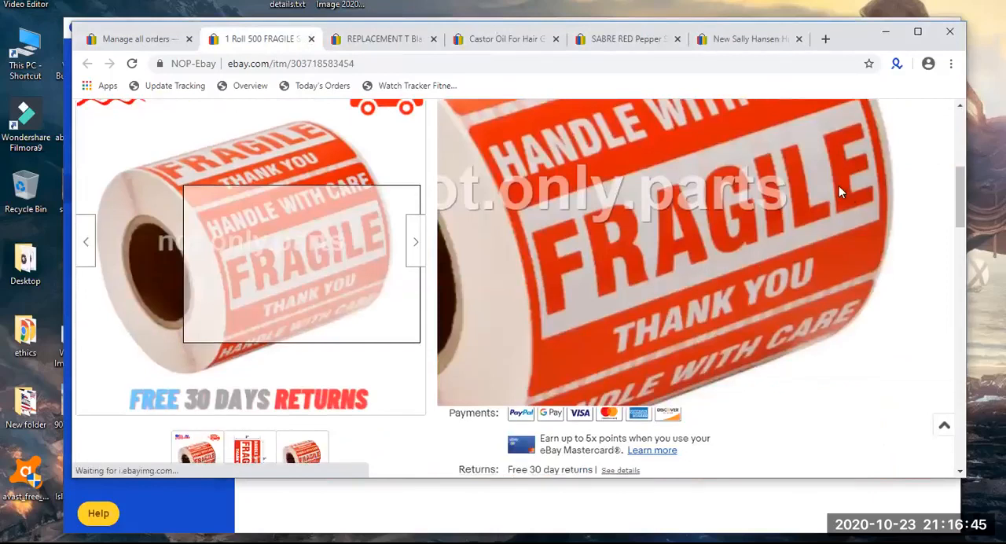
{"action": "left_click", "coordinate": [622, 140]}
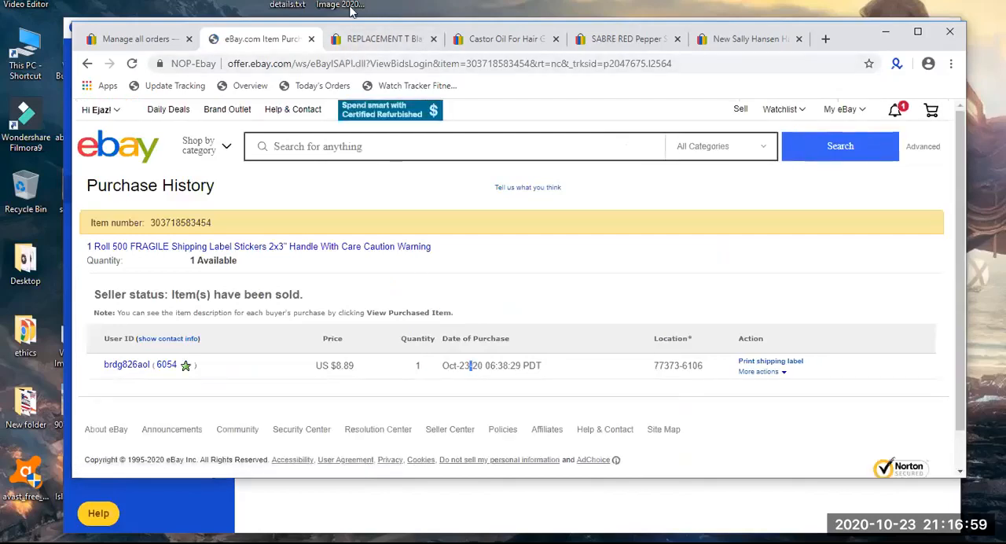
Close the purchase history and examine the REPLACEMENT T Blade listing's photo, price and sold quantity.
{"action": "left_click", "coordinate": [311, 39]}
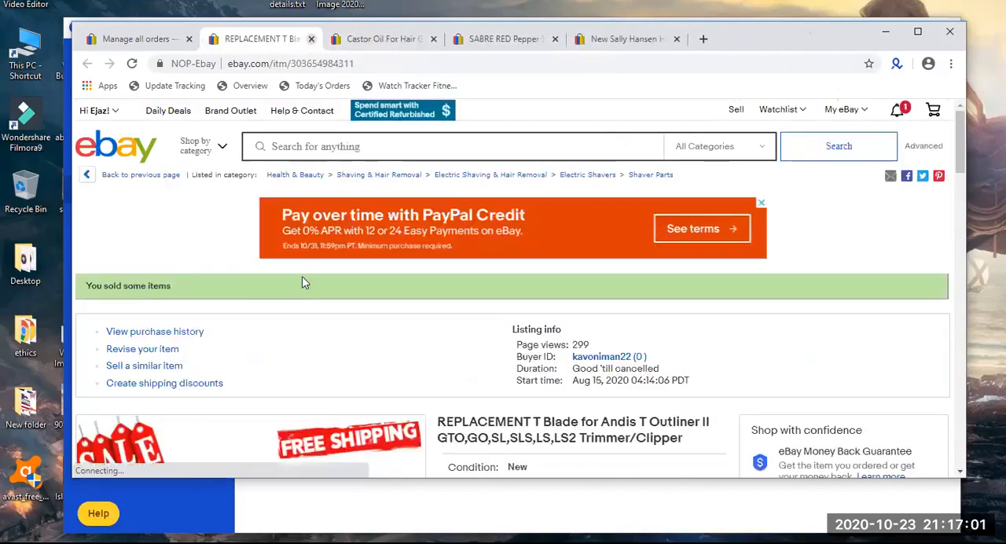
{"action": "scroll", "coordinate": [302, 276], "scroll_direction": "down", "scroll_amount": 4}
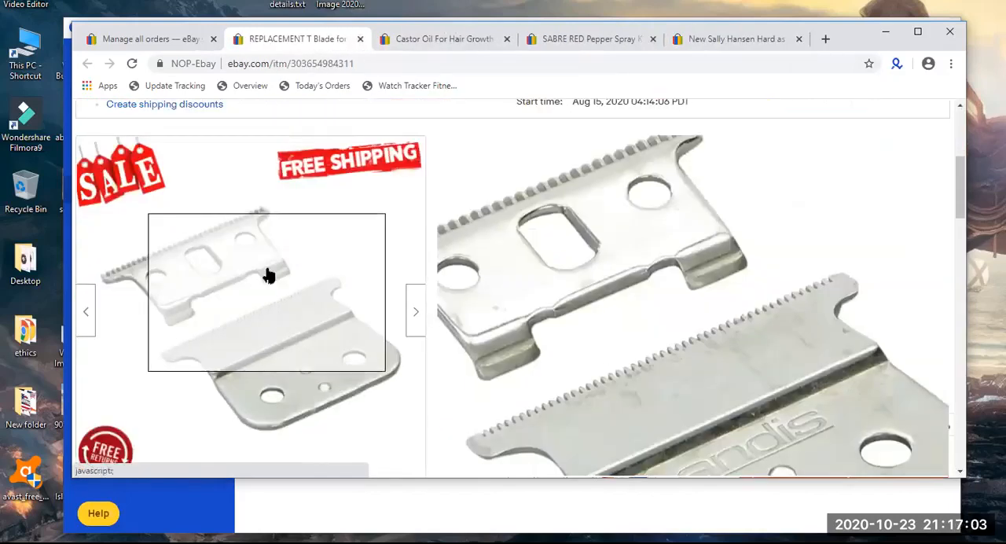
{"action": "scroll", "coordinate": [265, 273], "scroll_direction": "up", "scroll_amount": 4}
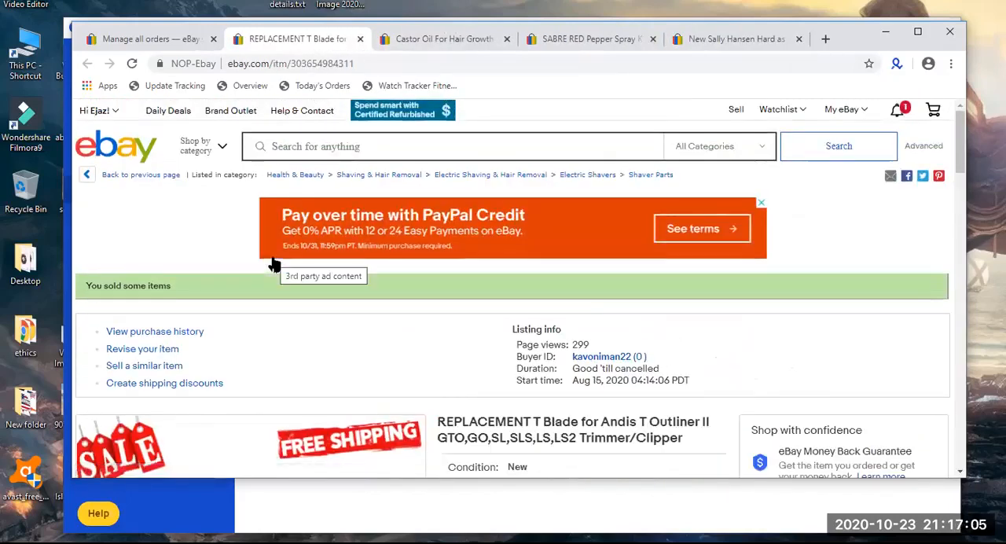
{"action": "scroll", "coordinate": [273, 264], "scroll_direction": "down", "scroll_amount": 2}
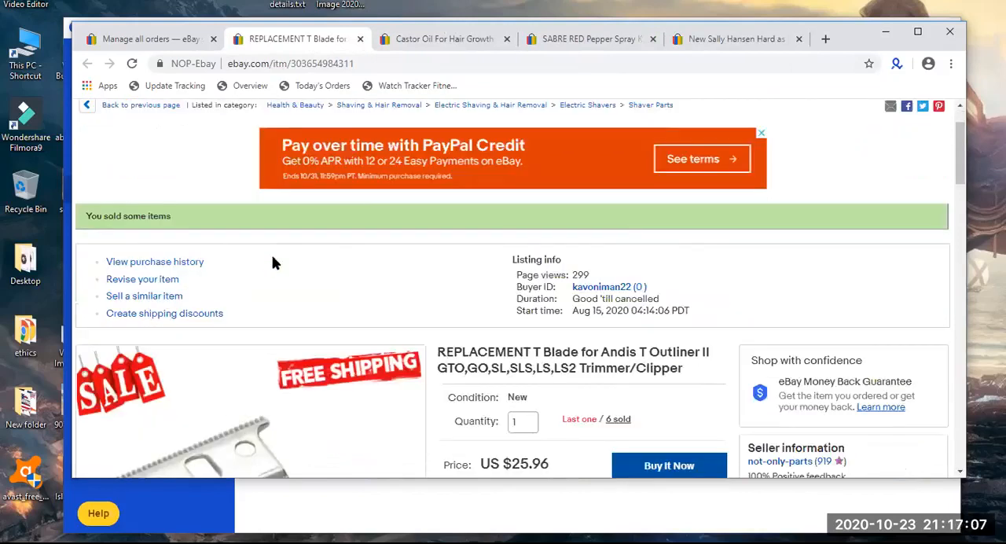
{"action": "scroll", "coordinate": [273, 264], "scroll_direction": "down", "scroll_amount": 2}
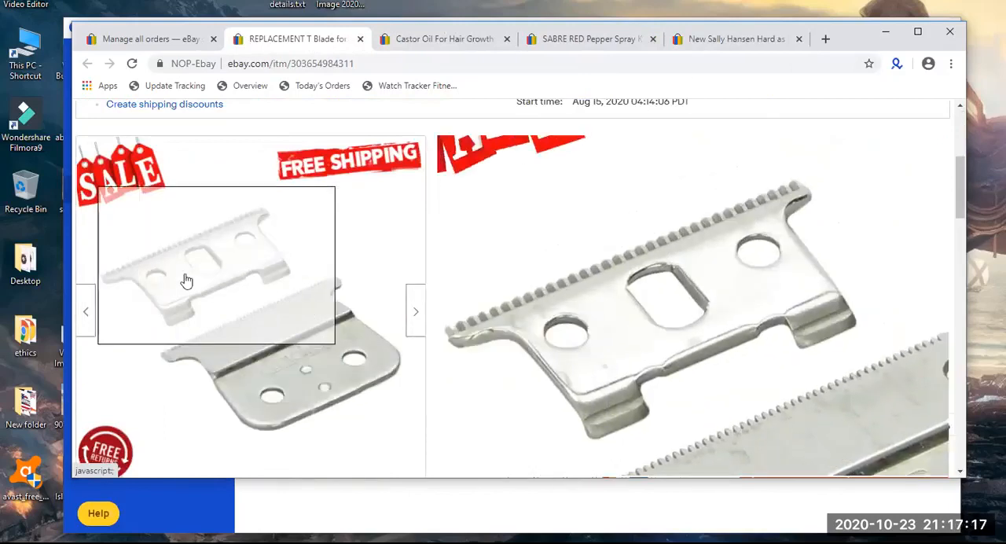
Switch to the Castor Oil listing, close the T Blade listing and inspect the castor oil product photo.
{"action": "left_click", "coordinate": [389, 38]}
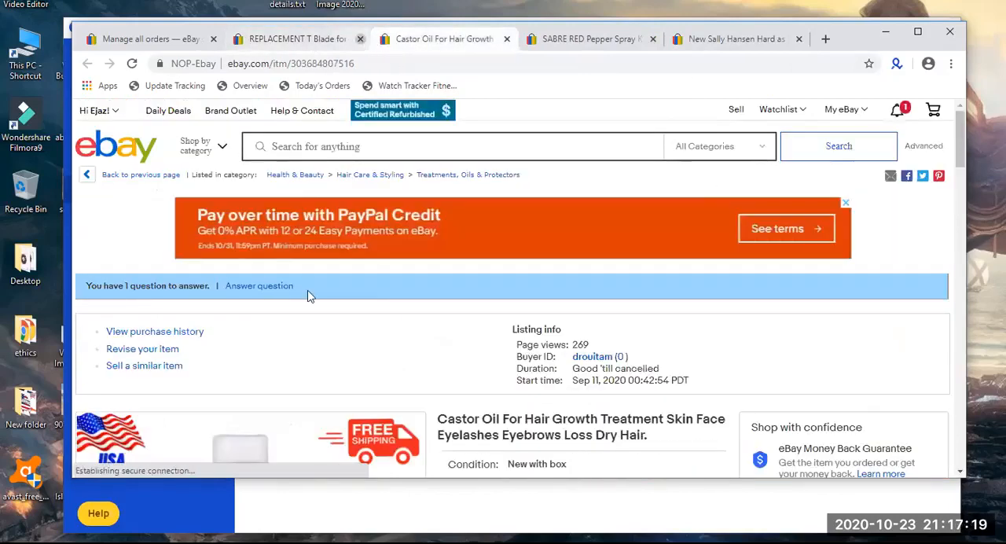
{"action": "left_click", "coordinate": [361, 39]}
{"action": "scroll", "coordinate": [307, 294], "scroll_direction": "down", "scroll_amount": 4}
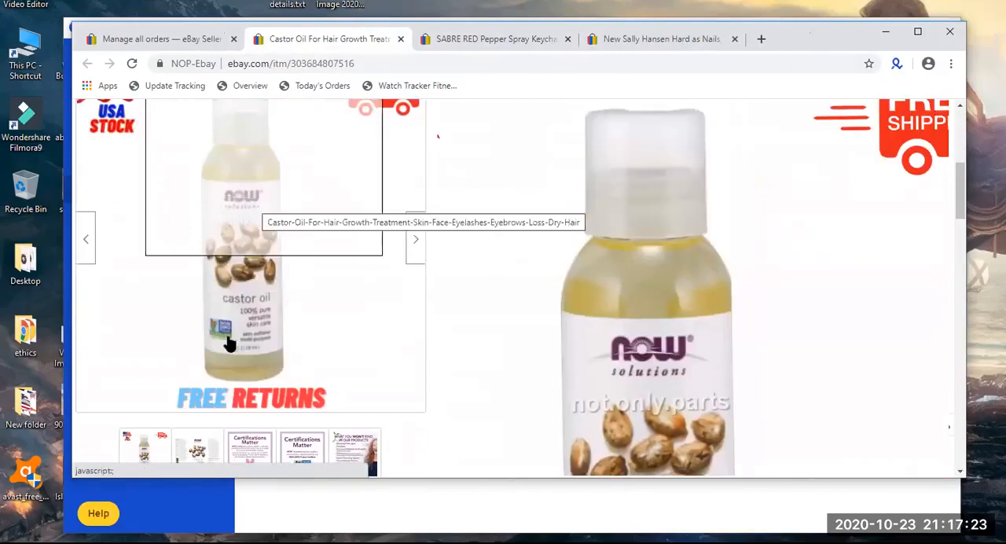
{"action": "scroll", "coordinate": [238, 341], "scroll_direction": "up", "scroll_amount": 1}
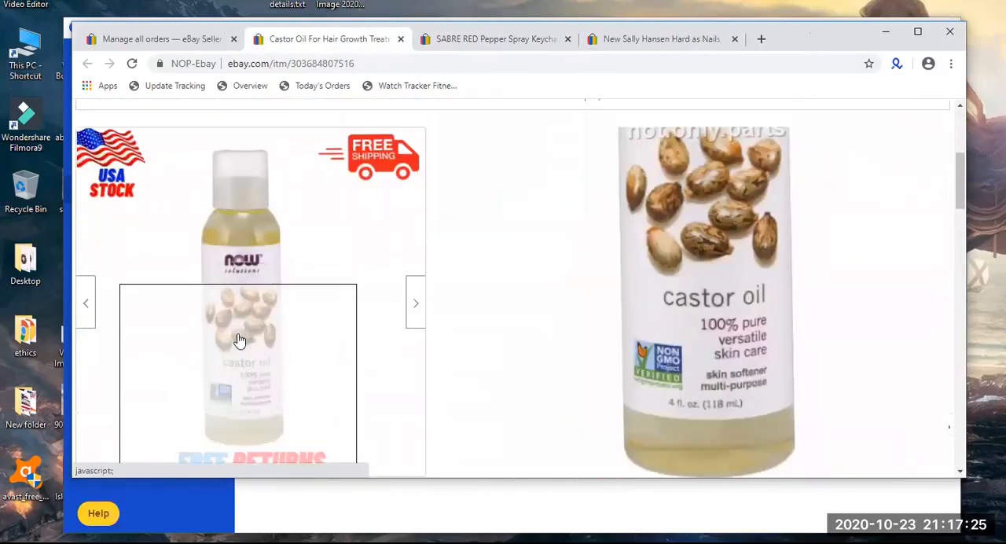
Switch to the SABRE RED Pepper Spray Keychain listing, close the Castor Oil listing and check the pepper spray's price and sold quantity.
{"action": "left_click", "coordinate": [469, 39]}
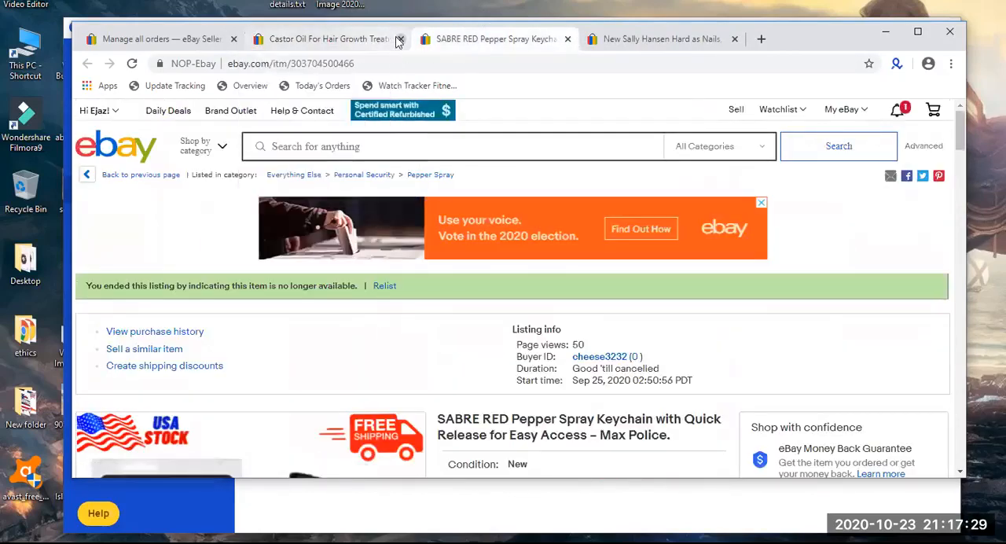
{"action": "left_click", "coordinate": [399, 39]}
{"action": "scroll", "coordinate": [385, 143], "scroll_direction": "down", "scroll_amount": 4}
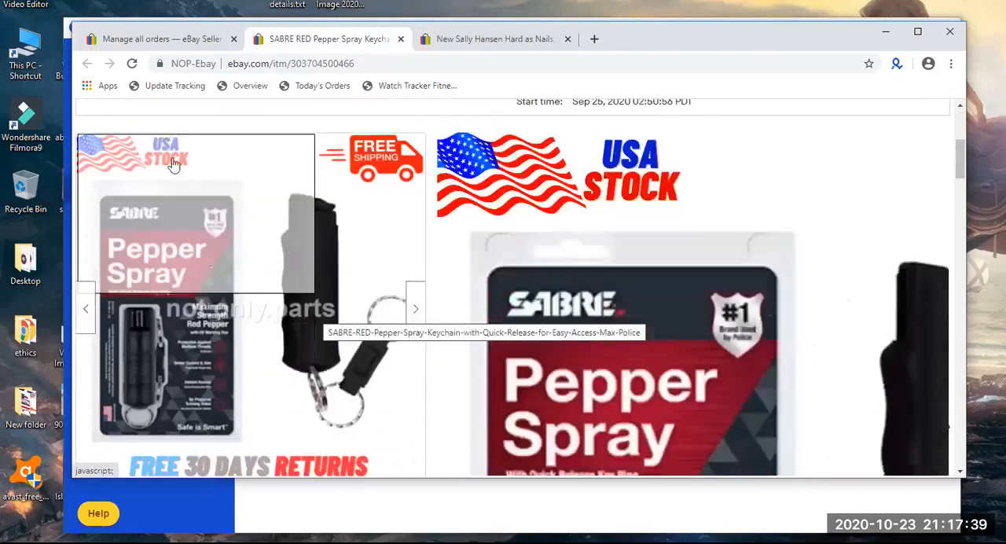
Look over the Sally Hansen Hard as Nails listing and close the SABRE RED Pepper Spray listing.
{"action": "left_click", "coordinate": [445, 44]}
{"action": "scroll", "coordinate": [406, 289], "scroll_direction": "down", "scroll_amount": 4}
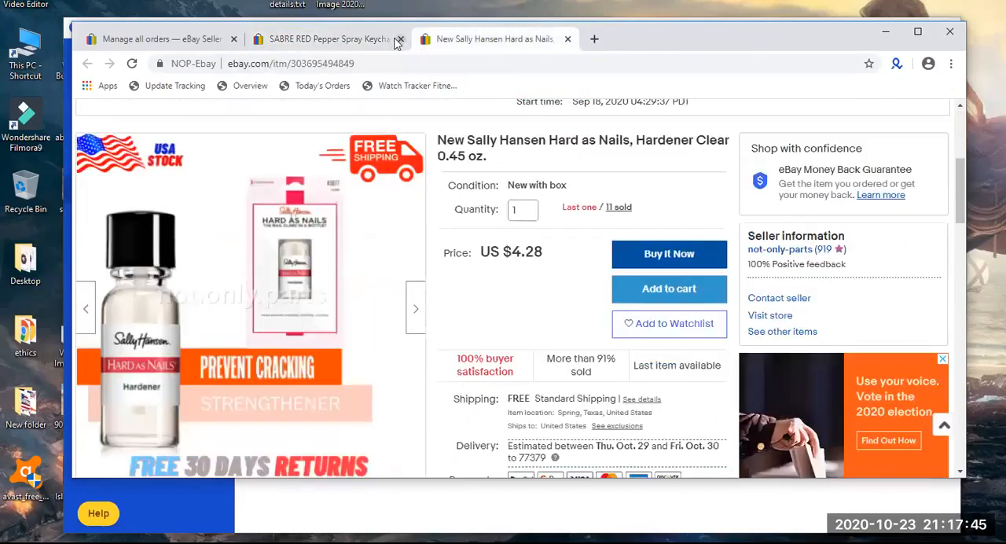
{"action": "left_click", "coordinate": [396, 43]}
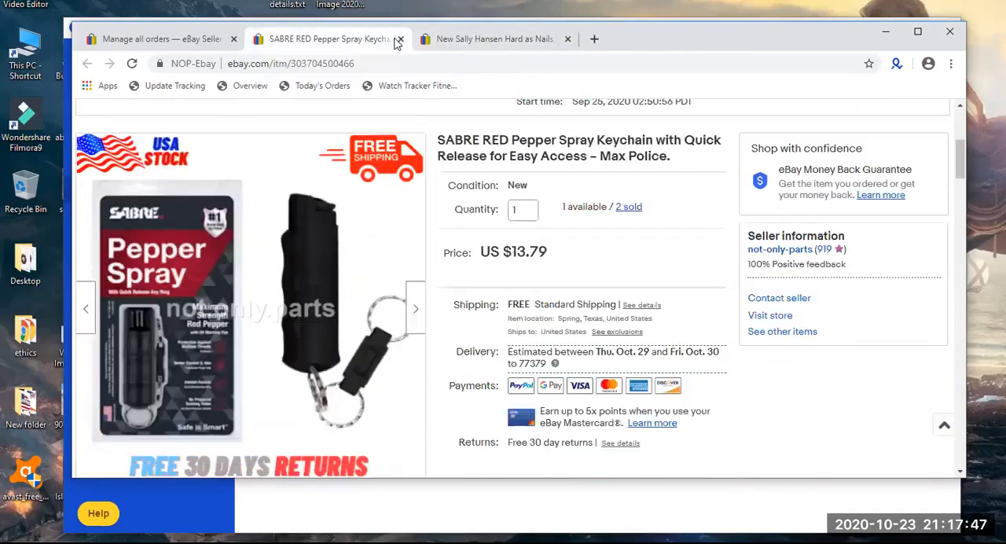
{"action": "left_click", "coordinate": [400, 39]}
Examine the Sally Hansen Hard as Nails listing's info, product photo, price, shipping and payment details.
{"action": "scroll", "coordinate": [415, 193], "scroll_direction": "up", "scroll_amount": 3}
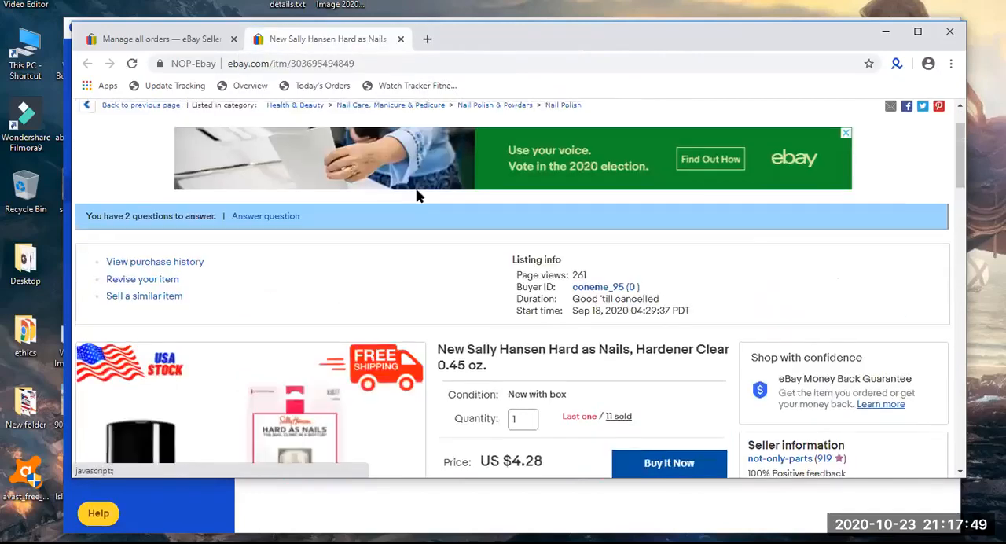
{"action": "scroll", "coordinate": [417, 195], "scroll_direction": "down", "scroll_amount": 3}
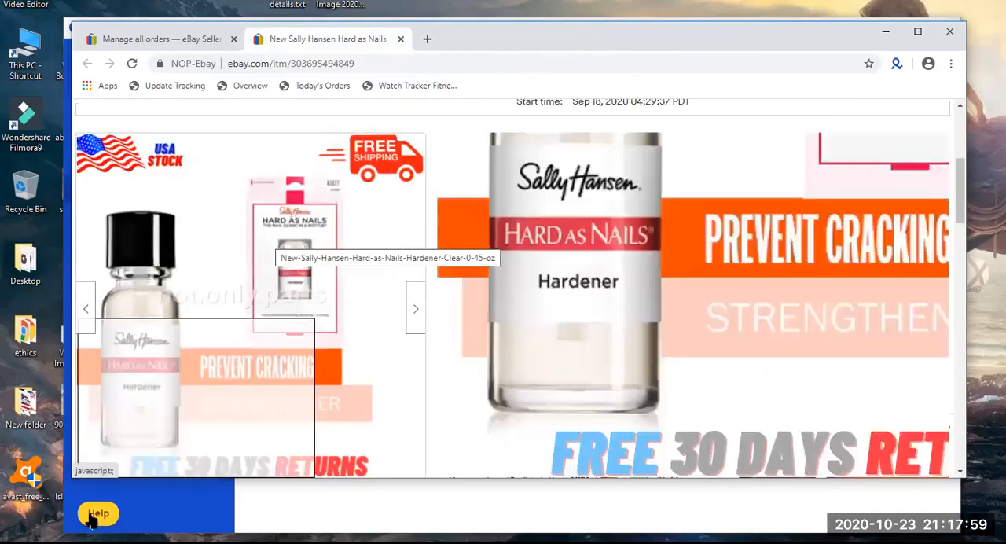
{"action": "scroll", "coordinate": [228, 173], "scroll_direction": "down", "scroll_amount": 2}
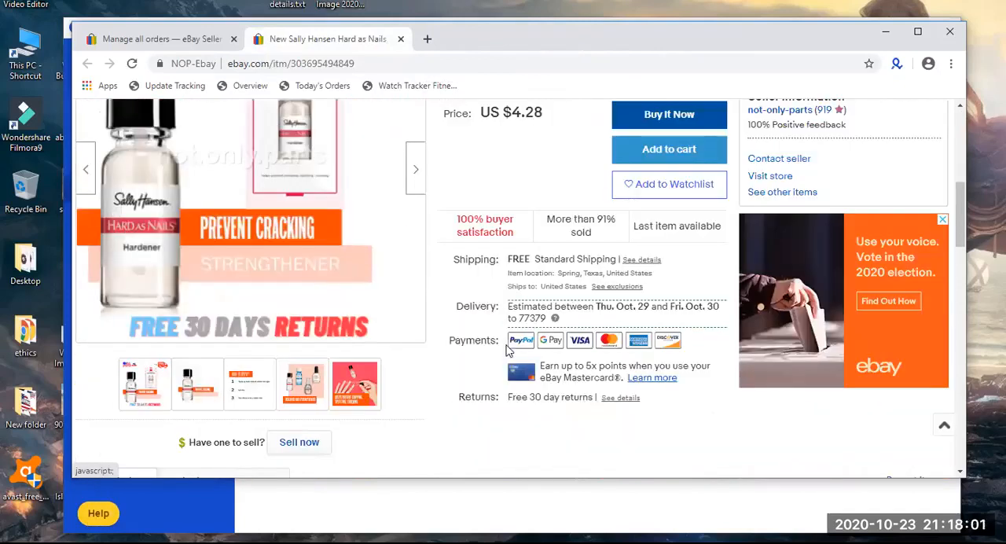
{"action": "scroll", "coordinate": [268, 275], "scroll_direction": "up", "scroll_amount": 1}
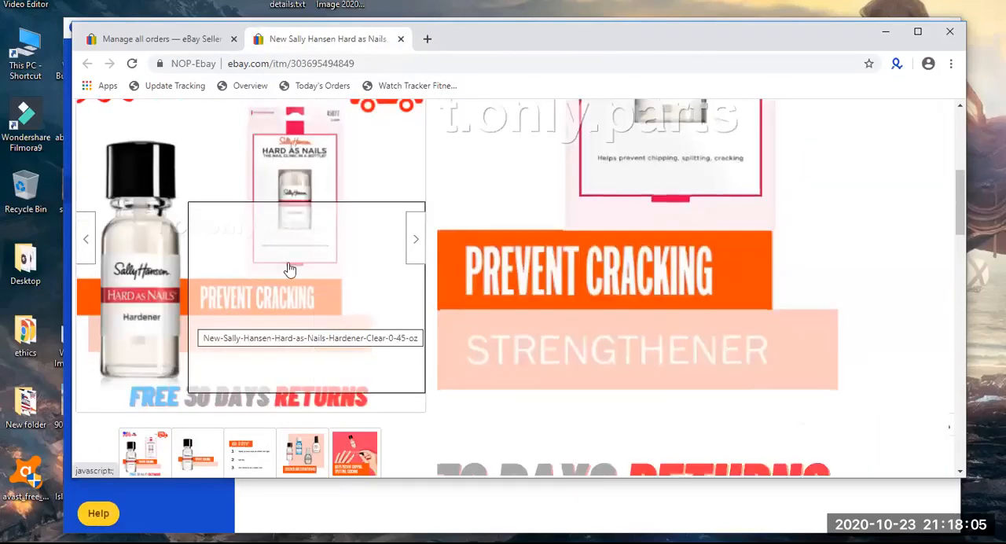
{"action": "scroll", "coordinate": [285, 243], "scroll_direction": "up", "scroll_amount": 3}
{"action": "scroll", "coordinate": [716, 330], "scroll_direction": "up", "scroll_amount": 2}
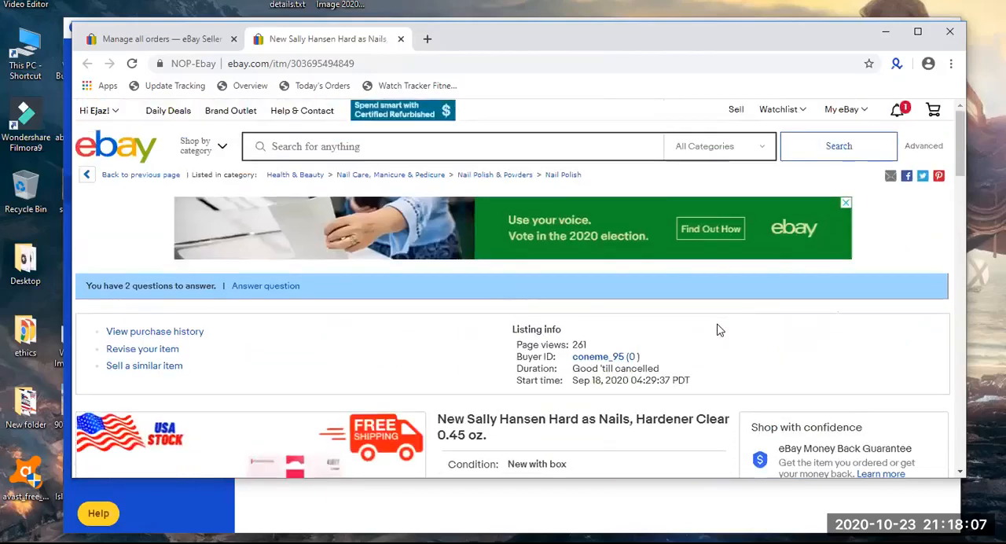
Close the Sally Hansen listing and look through the orders list, returning to its beginning.
{"action": "left_click", "coordinate": [401, 39]}
{"action": "scroll", "coordinate": [354, 221], "scroll_direction": "down", "scroll_amount": 2}
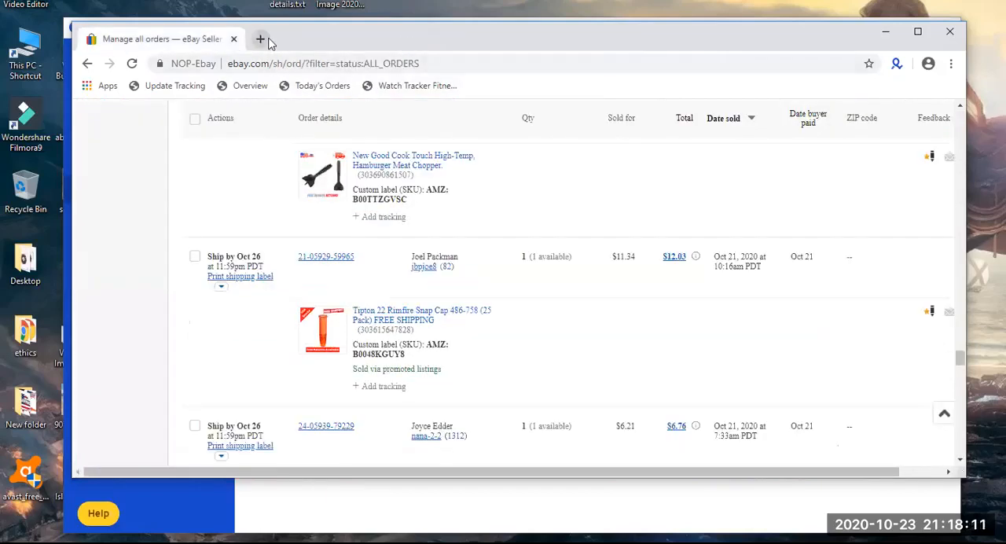
{"action": "scroll", "coordinate": [285, 225], "scroll_direction": "down", "scroll_amount": 15}
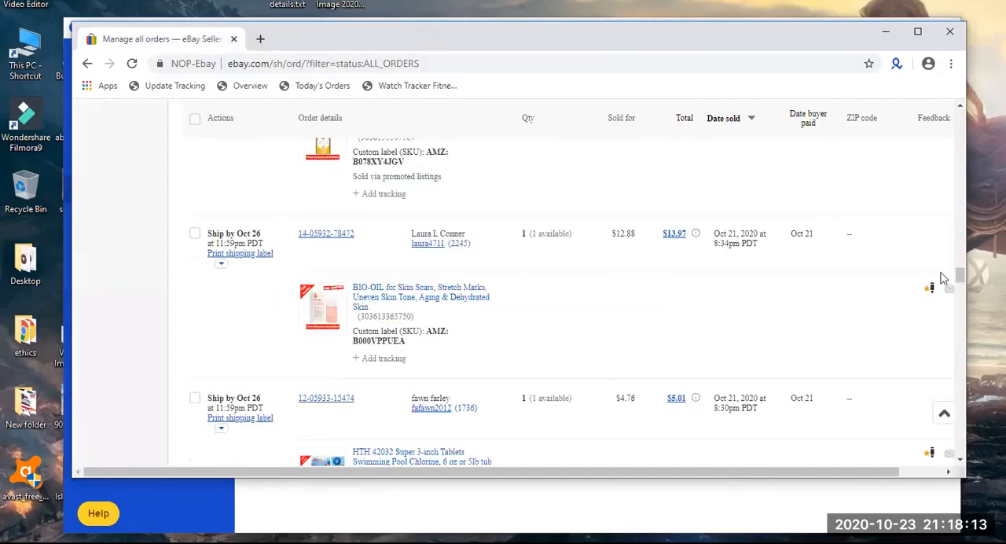
{"action": "left_click_drag", "start_coordinate": [958, 272], "coordinate": [959, 112]}
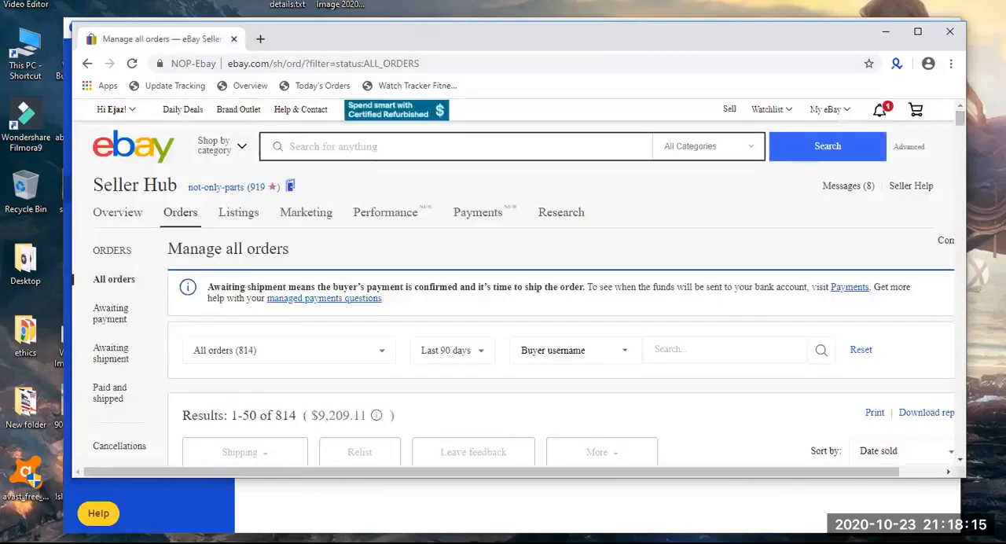
Switch to the other browser window and open the member's DS Product Research sheet from the Ebay Trainings bookmarks in a new tab.
{"action": "key", "text": "alt+Tab"}
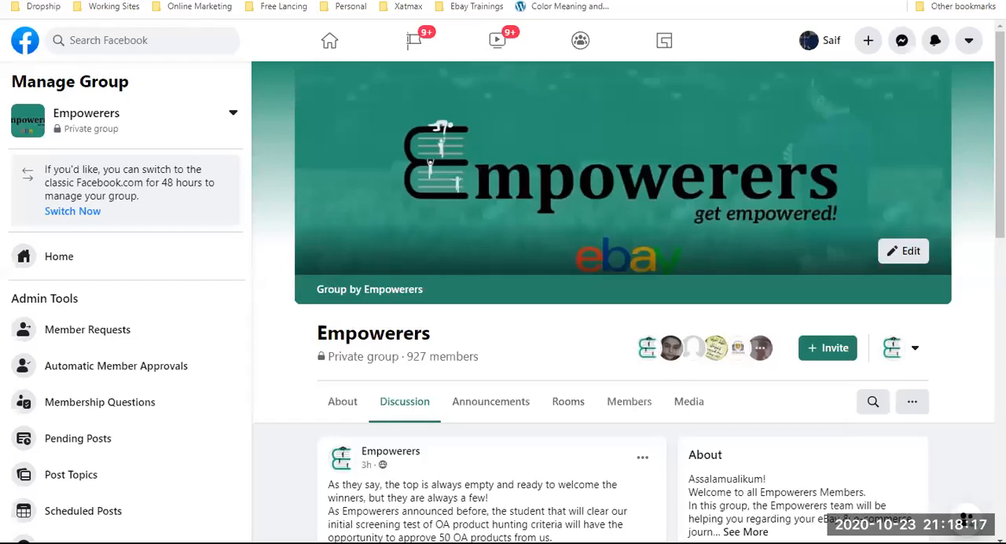
{"action": "key", "text": "ctrl+t"}
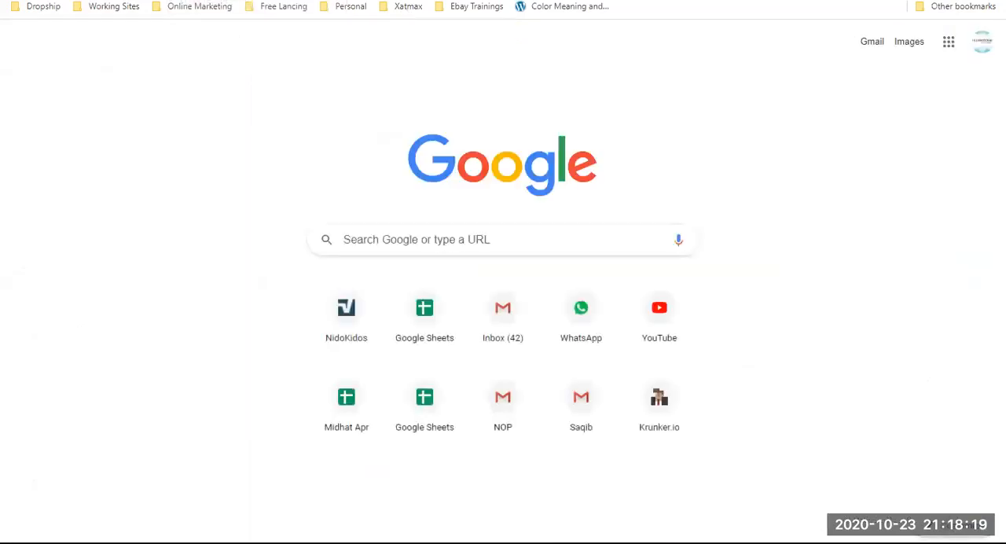
{"action": "left_click", "coordinate": [404, 6]}
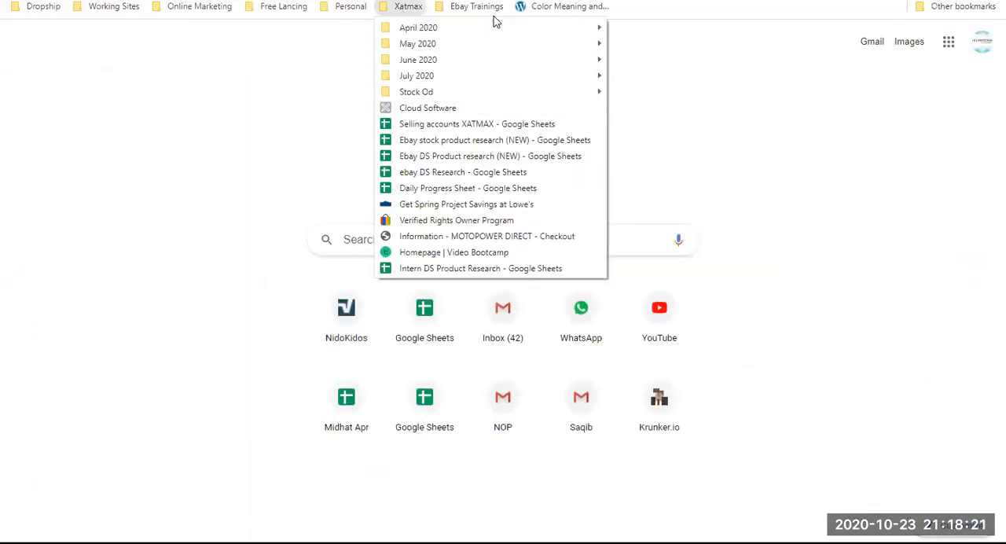
{"action": "mouse_move", "coordinate": [476, 8]}
{"action": "mouse_move", "coordinate": [611, 49]}
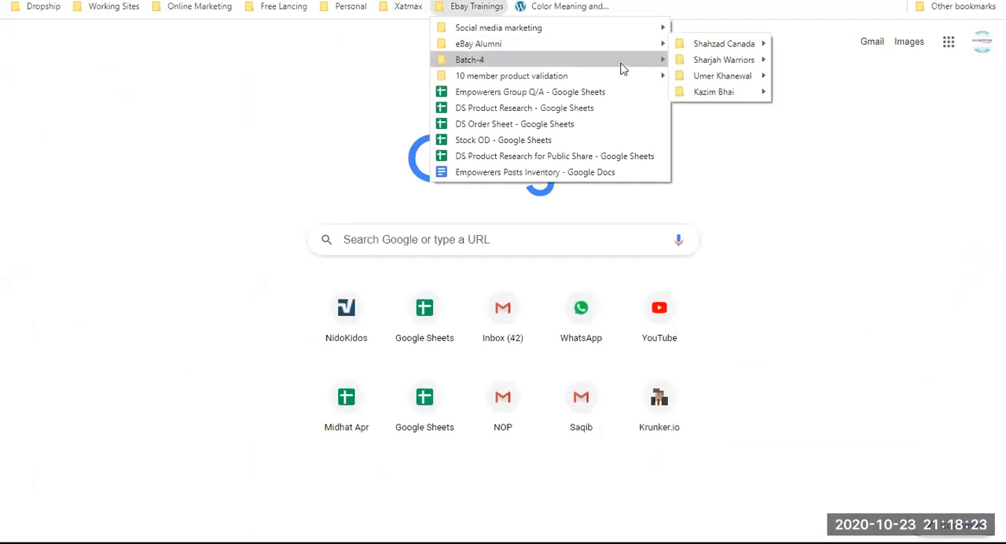
{"action": "mouse_move", "coordinate": [651, 61]}
{"action": "mouse_move", "coordinate": [723, 140]}
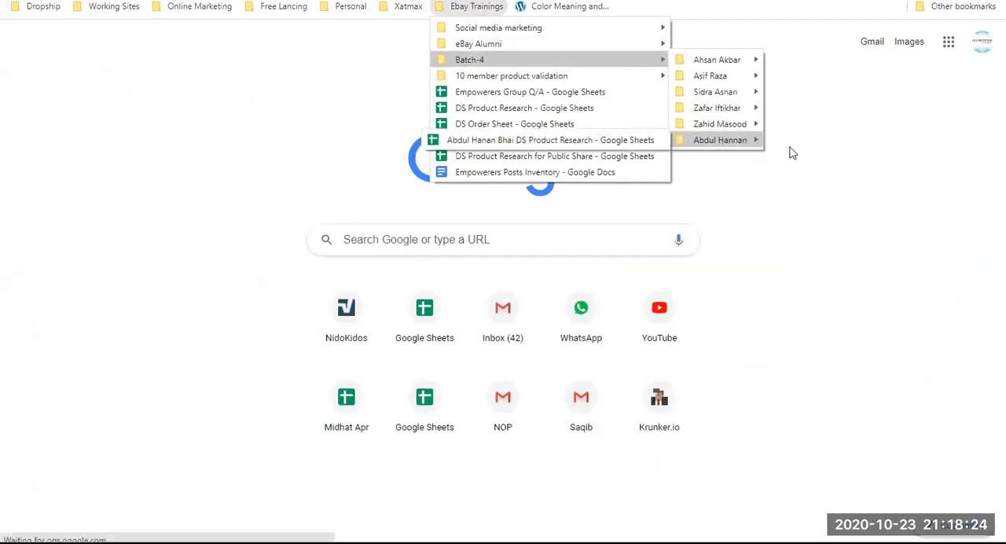
{"action": "left_click", "coordinate": [551, 140]}
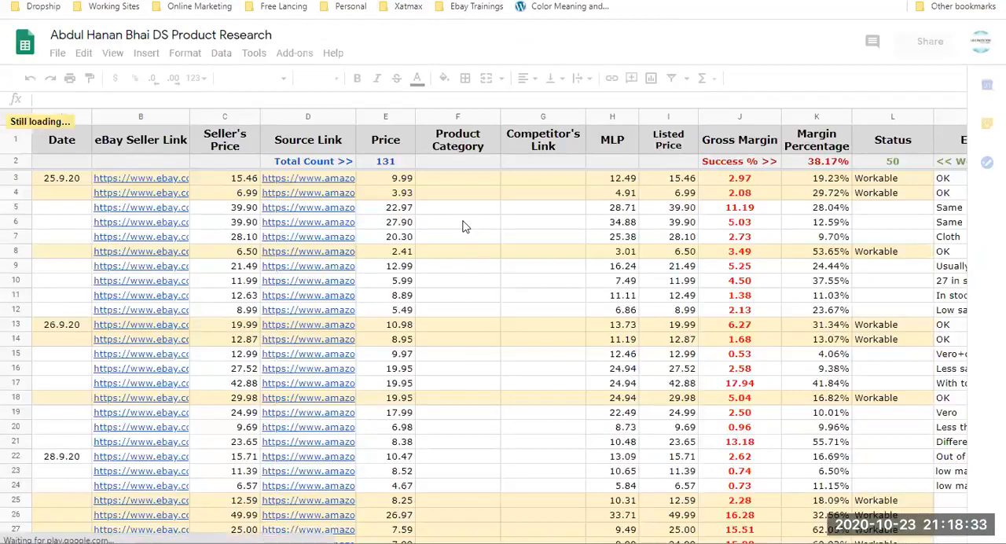
Check the Total Count and Success % figures in row 2 of the product research sheet.
{"action": "left_click", "coordinate": [389, 161]}
{"action": "key", "text": "Right"}
{"action": "key", "text": "Right"}
{"action": "key", "text": "Right"}
{"action": "key", "text": "Right"}
{"action": "key", "text": "Right"}
{"action": "key", "text": "Right"}
{"action": "key", "text": "Right"}
{"action": "key", "text": "Right"}
{"action": "key", "text": "Right"}
{"action": "key", "text": "Right"}
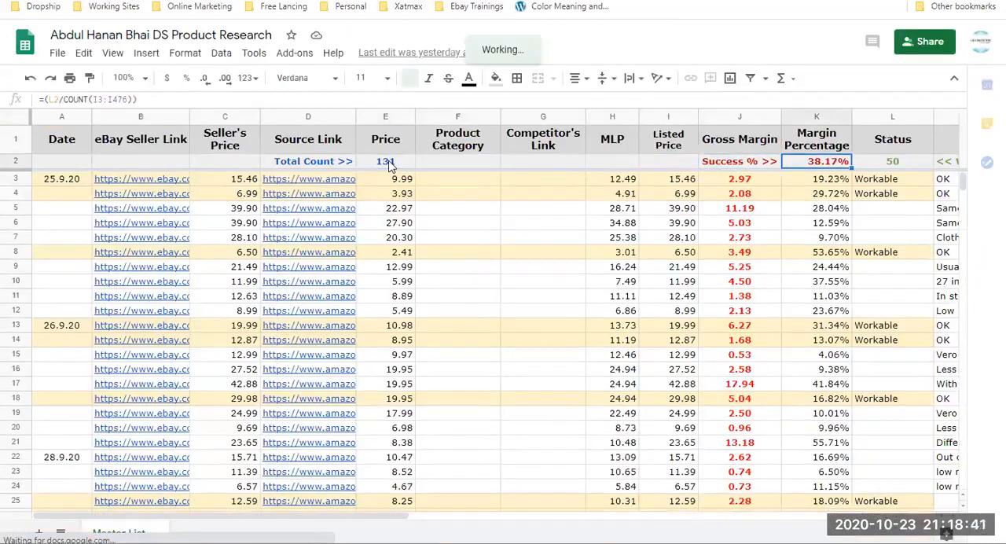
{"action": "key", "text": "Left"}
{"action": "key", "text": "Left"}
{"action": "key", "text": "Left"}
{"action": "key", "text": "Left"}
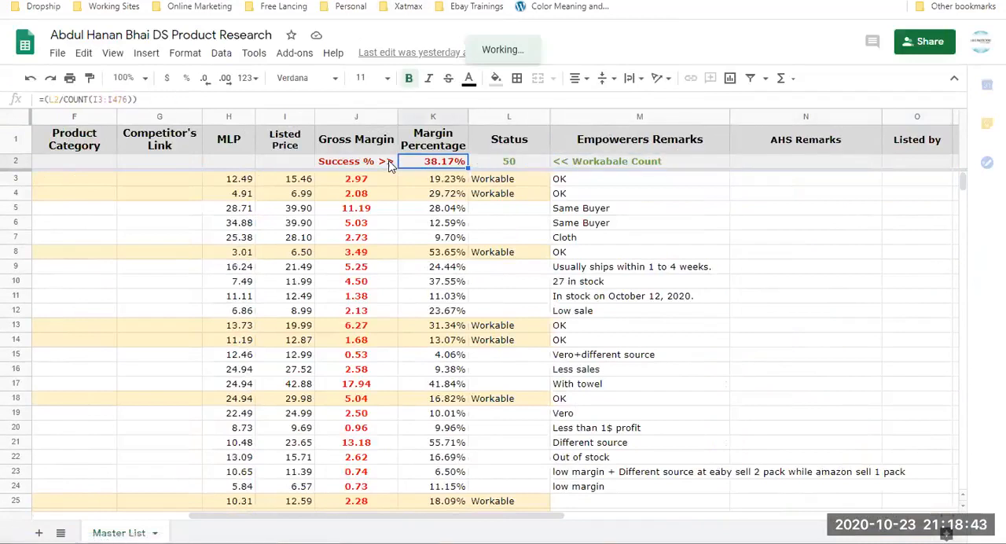
Examine the Status column downward from row 2 to see which products are marked Workable and the remarks beside them.
{"action": "key", "text": "Right"}
{"action": "key", "text": "Down"}
{"action": "key", "text": "Down"}
{"action": "key", "text": "Down"}
{"action": "key", "text": "Down"}
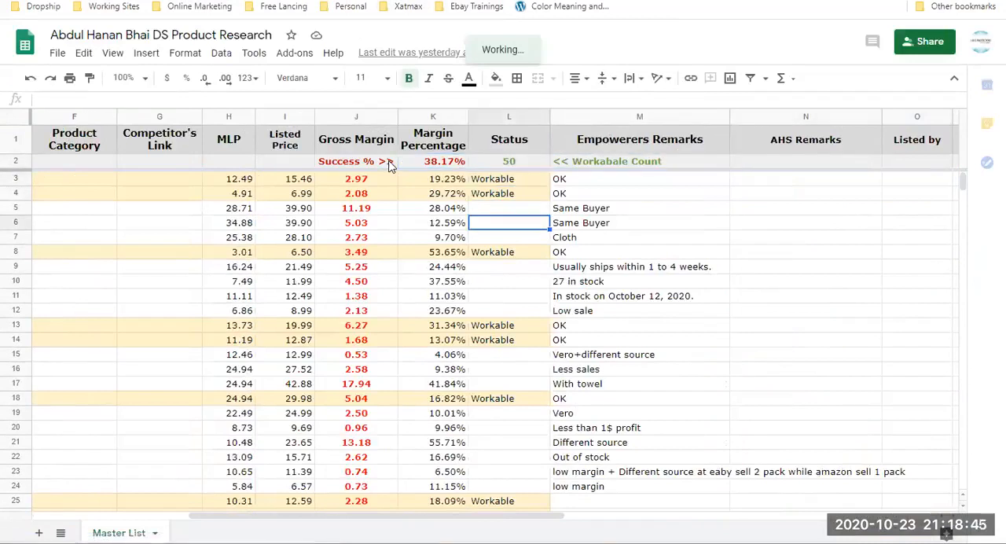
{"action": "key", "text": "Down"}
{"action": "key", "text": "Down"}
{"action": "key", "text": "Down"}
{"action": "key", "text": "Down"}
{"action": "key", "text": "Down"}
{"action": "key", "text": "Down"}
{"action": "key", "text": "Down"}
{"action": "key", "text": "Down"}
{"action": "key", "text": "Down"}
{"action": "key", "text": "Down"}
{"action": "key", "text": "Down"}
{"action": "key", "text": "Down"}
{"action": "key", "text": "Down"}
{"action": "key", "text": "Down"}
{"action": "key", "text": "Down"}
{"action": "key", "text": "Down"}
{"action": "key", "text": "Down"}
{"action": "key", "text": "Down"}
{"action": "key", "text": "Down"}
{"action": "key", "text": "Down"}
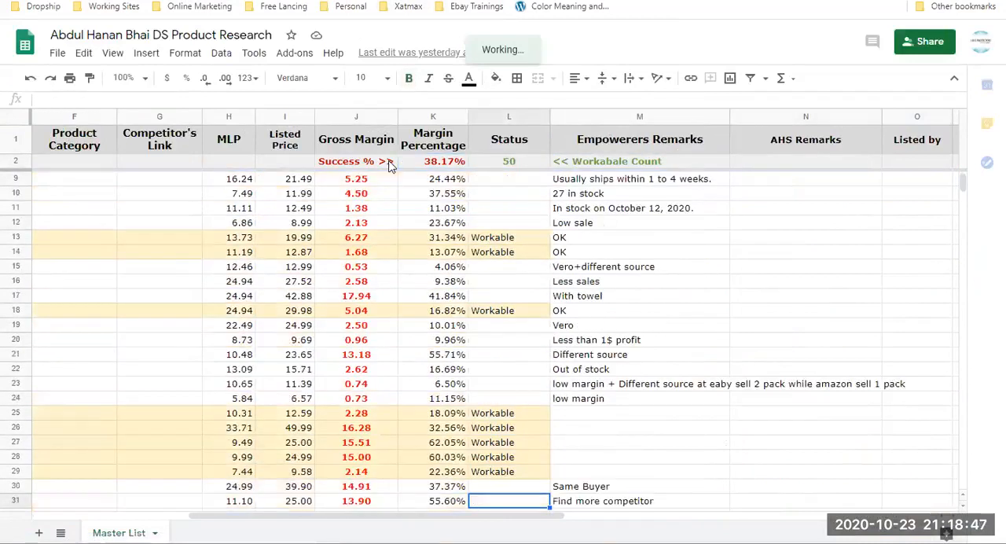
{"action": "key", "text": "Down"}
{"action": "key", "text": "Down"}
{"action": "key", "text": "Down"}
{"action": "key", "text": "Down"}
{"action": "key", "text": "Down"}
{"action": "key", "text": "Down"}
{"action": "key", "text": "Down"}
{"action": "key", "text": "Down"}
{"action": "key", "text": "Down"}
{"action": "key", "text": "Down"}
{"action": "key", "text": "Down"}
{"action": "key", "text": "Down"}
{"action": "key", "text": "Down"}
{"action": "key", "text": "Down"}
{"action": "key", "text": "Down"}
{"action": "key", "text": "Down"}
{"action": "key", "text": "Down"}
{"action": "key", "text": "Down"}
{"action": "key", "text": "Down"}
{"action": "key", "text": "Down"}
{"action": "key", "text": "Down"}
{"action": "key", "text": "Down"}
{"action": "key", "text": "Down"}
{"action": "key", "text": "Down"}
{"action": "key", "text": "Down"}
{"action": "key", "text": "Down"}
{"action": "key", "text": "Down"}
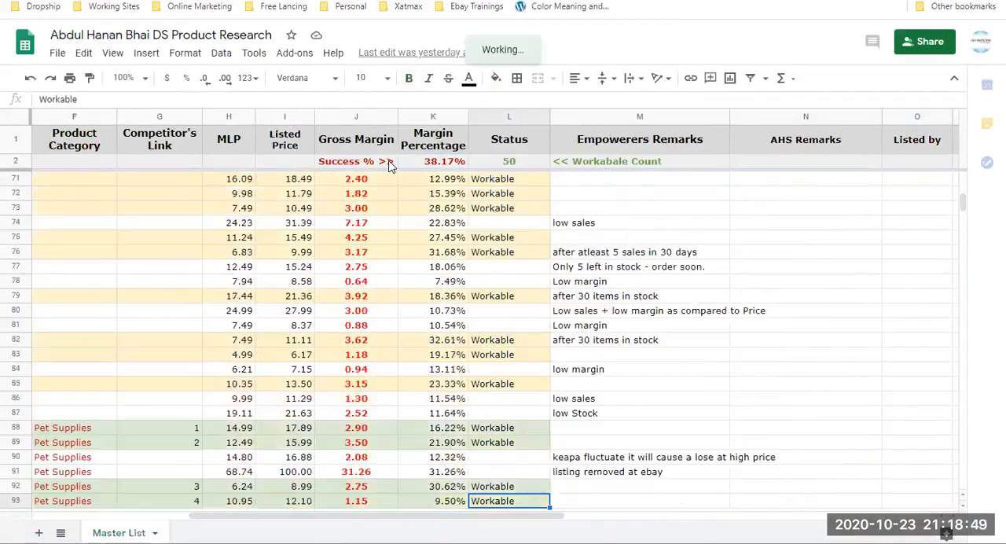
Go back up the Status column to the summary row and across to the Product Category column.
{"action": "key", "text": "ctrl+Down"}
{"action": "key", "text": "ctrl+Up"}
{"action": "key", "text": "ctrl+Up"}
{"action": "key", "text": "ctrl+Up"}
{"action": "key", "text": "ctrl+Up"}
{"action": "key", "text": "ctrl+Up"}
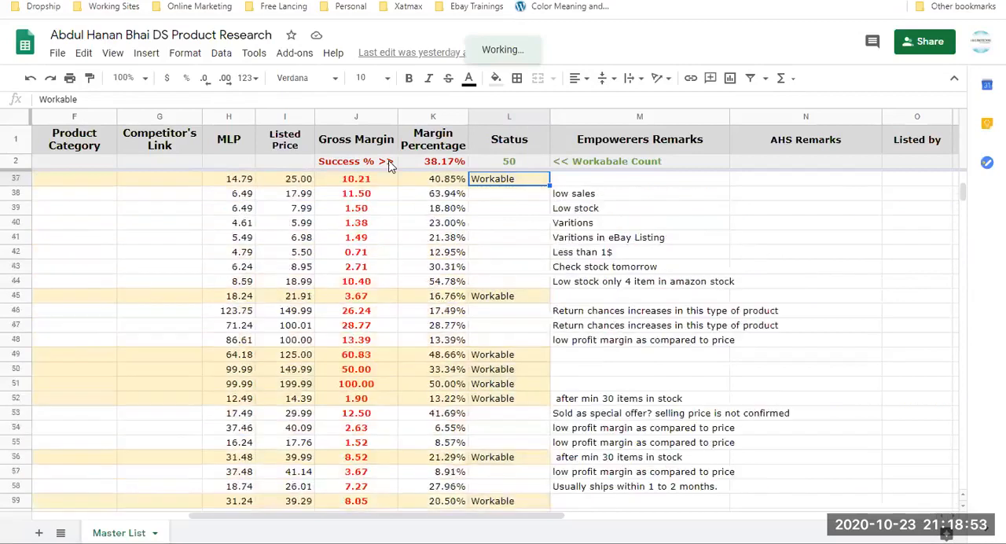
{"action": "key", "text": "ctrl+Up"}
{"action": "key", "text": "Down"}
{"action": "key", "text": "Left"}
{"action": "key", "text": "Left"}
{"action": "key", "text": "Left"}
{"action": "key", "text": "Left"}
{"action": "key", "text": "Left"}
{"action": "key", "text": "Left"}
{"action": "key", "text": "Left"}
{"action": "key", "text": "Left"}
{"action": "key", "text": "Left"}
{"action": "key", "text": "Left"}
{"action": "key", "text": "Left"}
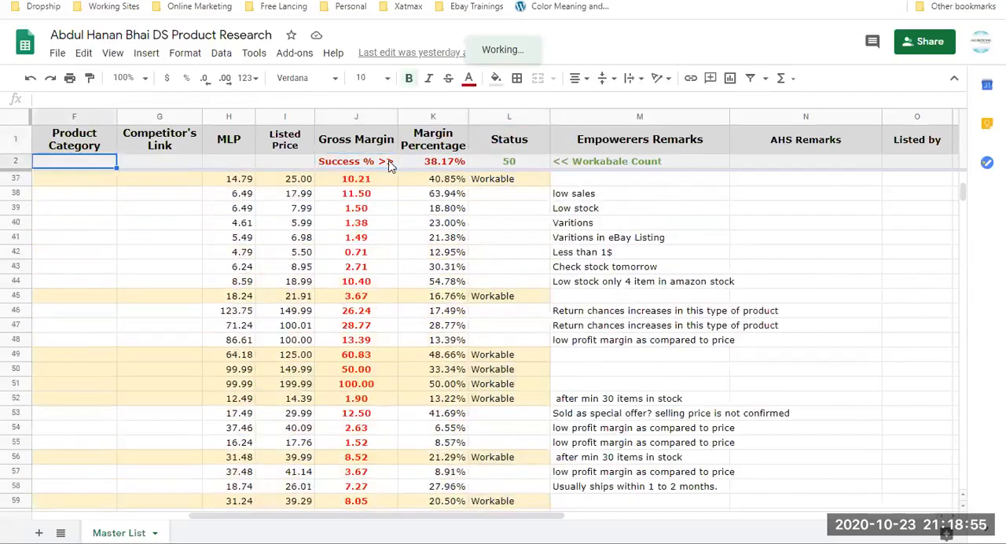
Check the Price and Product Category columns in rows 3 to 7.
{"action": "key", "text": "Down"}
{"action": "key", "text": "Right"}
{"action": "key", "text": "Right"}
{"action": "key", "text": "Right"}
{"action": "key", "text": "Right"}
{"action": "key", "text": "Right"}
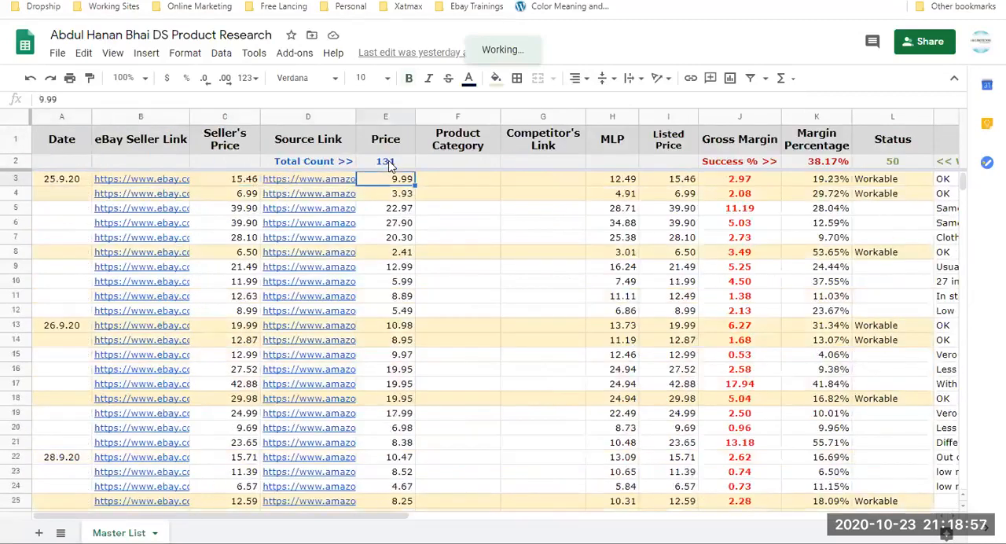
{"action": "key", "text": "Down"}
{"action": "key", "text": "Down"}
{"action": "key", "text": "Down"}
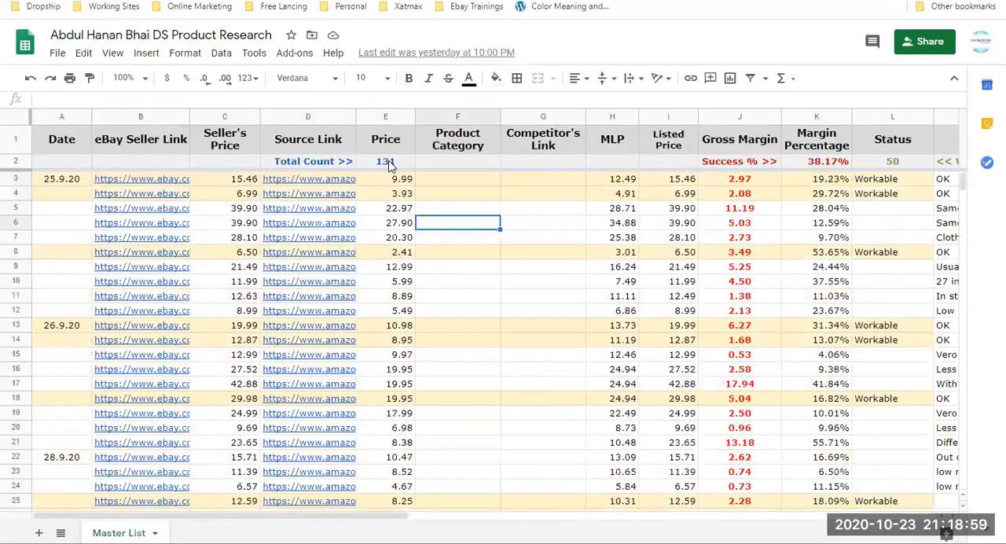
Examine row 8 across the Competitor's Link, MLP, Listed Price and margin columns.
{"action": "key", "text": "Down"}
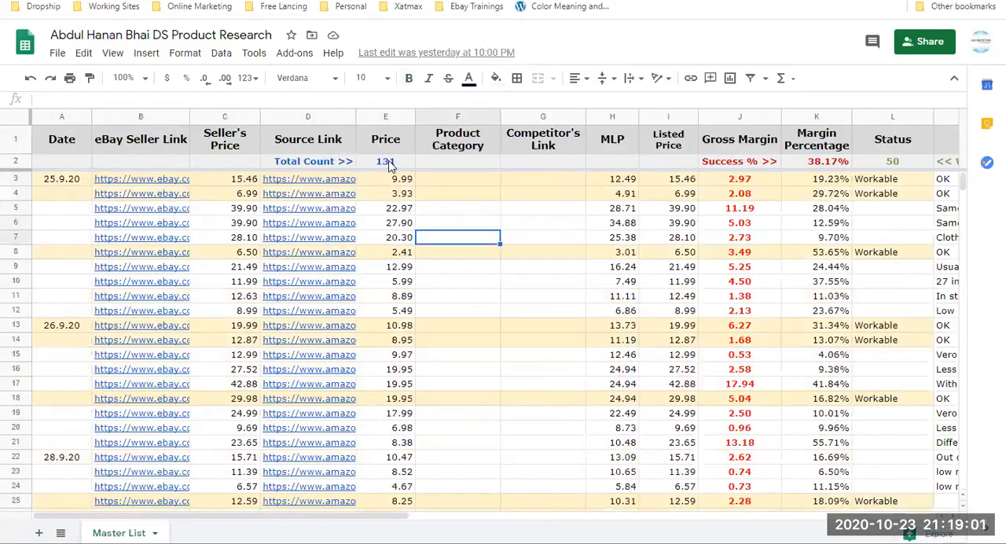
{"action": "key", "text": "Down"}
{"action": "key", "text": "Right"}
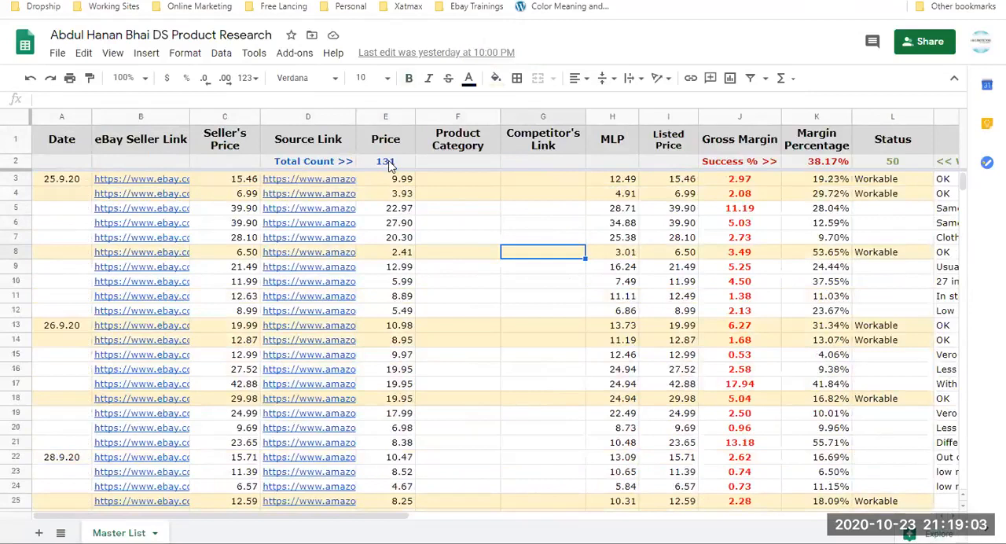
{"action": "key", "text": "Right"}
{"action": "key", "text": "Right"}
{"action": "key", "text": "Right"}
{"action": "key", "text": "Right"}
{"action": "key", "text": "Right"}
{"action": "key", "text": "Left"}
Jump to the end of the MLP column and inspect the last formula rows and the empty rows below them.
{"action": "key", "text": "Left"}
{"action": "key", "text": "Left"}
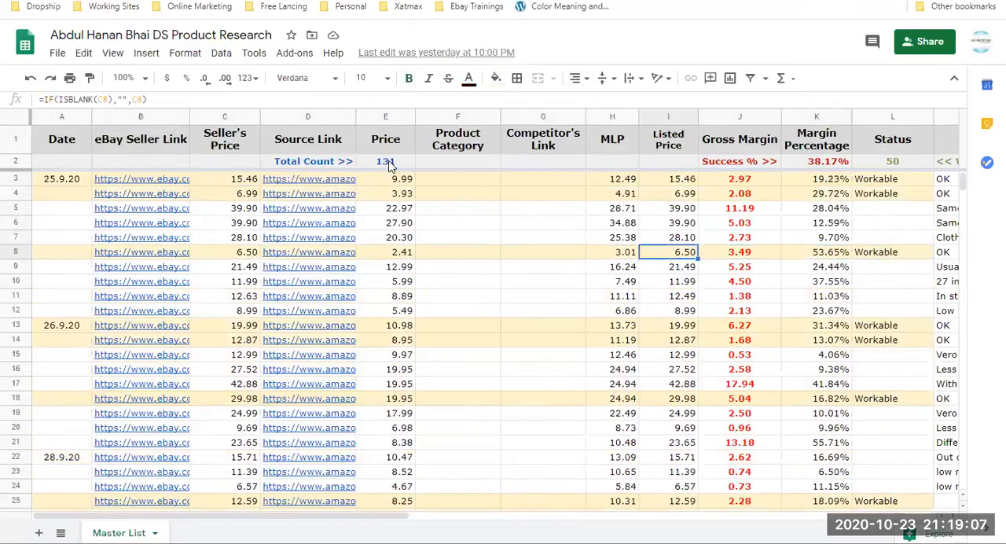
{"action": "key", "text": "Left"}
{"action": "key", "text": "ctrl+Down"}
{"action": "key", "text": "Right"}
{"action": "key", "text": "Right"}
{"action": "key", "text": "Up"}
{"action": "key", "text": "Down"}
{"action": "key", "text": "Down"}
{"action": "key", "text": "Down"}
{"action": "key", "text": "Down"}
{"action": "key", "text": "Down"}
{"action": "key", "text": "Down"}
{"action": "key", "text": "Down"}
{"action": "key", "text": "Down"}
{"action": "key", "text": "Down"}
{"action": "key", "text": "Down"}
{"action": "key", "text": "Down"}
{"action": "key", "text": "Down"}
{"action": "key", "text": "Down"}
{"action": "key", "text": "Down"}
{"action": "key", "text": "Down"}
{"action": "key", "text": "Down"}
{"action": "key", "text": "Down"}
{"action": "key", "text": "Down"}
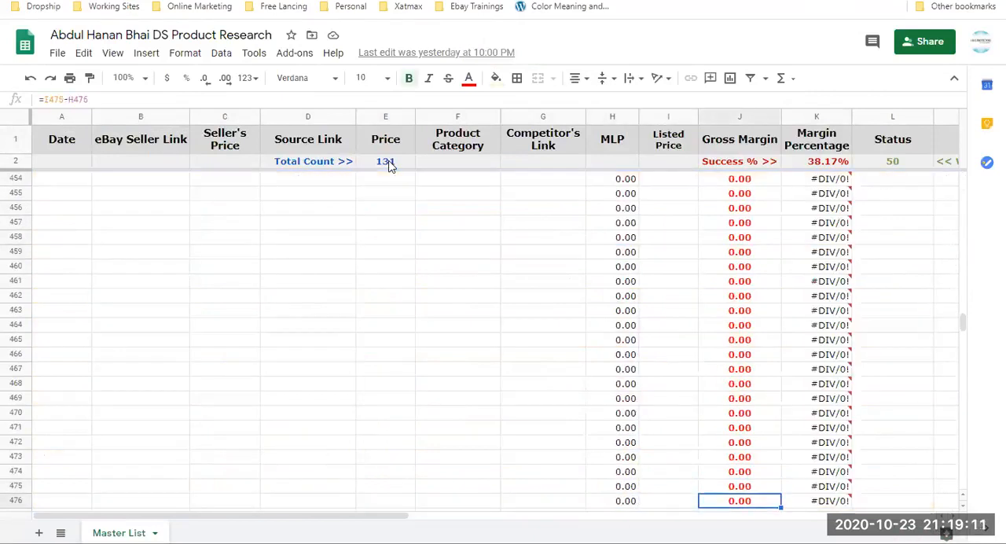
Go across to the AHS Remarks column and back up through the unfilled formula rows to around row 329.
{"action": "key", "text": "Right"}
{"action": "key", "text": "Right"}
{"action": "key", "text": "Right"}
{"action": "key", "text": "Right"}
{"action": "key", "text": "Right"}
{"action": "key", "text": "Right"}
{"action": "key", "text": "Right"}
{"action": "key", "text": "Right"}
{"action": "key", "text": "Right"}
{"action": "key", "text": "Right"}
{"action": "key", "text": "Right"}
{"action": "key", "text": "Right"}
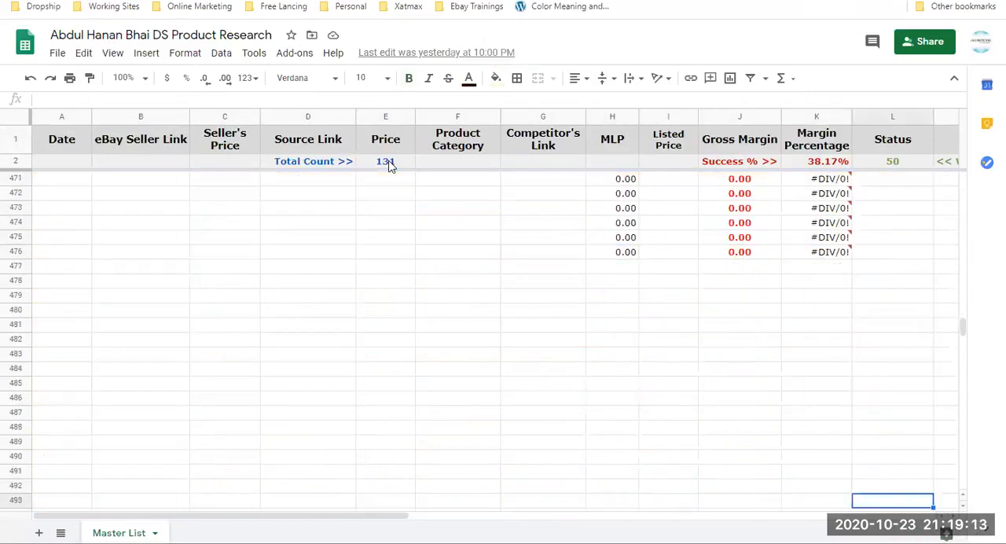
{"action": "key", "text": "Left"}
{"action": "key", "text": "Left"}
{"action": "key", "text": "Left"}
{"action": "key", "text": "Left"}
{"action": "key", "text": "Left"}
{"action": "key", "text": "Left"}
{"action": "key", "text": "Left"}
{"action": "key", "text": "Left"}
{"action": "key", "text": "Left"}
{"action": "key", "text": "Left"}
{"action": "key", "text": "Left"}
{"action": "key", "text": "Left"}
{"action": "key", "text": "Left"}
{"action": "key", "text": "Left"}
{"action": "key", "text": "Left"}
{"action": "key", "text": "Left"}
{"action": "key", "text": "Left"}
{"action": "key", "text": "Left"}
{"action": "key", "text": "Left"}
{"action": "key", "text": "Left"}
{"action": "key", "text": "Right"}
{"action": "key", "text": "Right"}
{"action": "key", "text": "Right"}
{"action": "key", "text": "Right"}
{"action": "key", "text": "Right"}
{"action": "key", "text": "Right"}
{"action": "key", "text": "Right"}
{"action": "key", "text": "Right"}
{"action": "key", "text": "Right"}
{"action": "key", "text": "Right"}
{"action": "key", "text": "Right"}
{"action": "key", "text": "Right"}
{"action": "key", "text": "Right"}
{"action": "key", "text": "Up"}
{"action": "key", "text": "Up"}
{"action": "key", "text": "Up"}
{"action": "key", "text": "Up"}
{"action": "key", "text": "Up"}
{"action": "key", "text": "Up"}
{"action": "key", "text": "Up"}
{"action": "key", "text": "Up"}
{"action": "key", "text": "Up"}
{"action": "key", "text": "Up"}
{"action": "key", "text": "Up"}
{"action": "key", "text": "Up"}
{"action": "key", "text": "Up"}
{"action": "key", "text": "Up"}
{"action": "key", "text": "Up"}
{"action": "key", "text": "Up"}
{"action": "key", "text": "Up"}
{"action": "key", "text": "Up"}
{"action": "key", "text": "Up"}
{"action": "key", "text": "Up"}
{"action": "key", "text": "Up"}
{"action": "key", "text": "Up"}
{"action": "key", "text": "Up"}
{"action": "key", "text": "Up"}
{"action": "key", "text": "Up"}
{"action": "key", "text": "Up"}
{"action": "key", "text": "Up"}
{"action": "key", "text": "Up"}
{"action": "key", "text": "Up"}
{"action": "key", "text": "Up"}
{"action": "key", "text": "Up"}
{"action": "key", "text": "Up"}
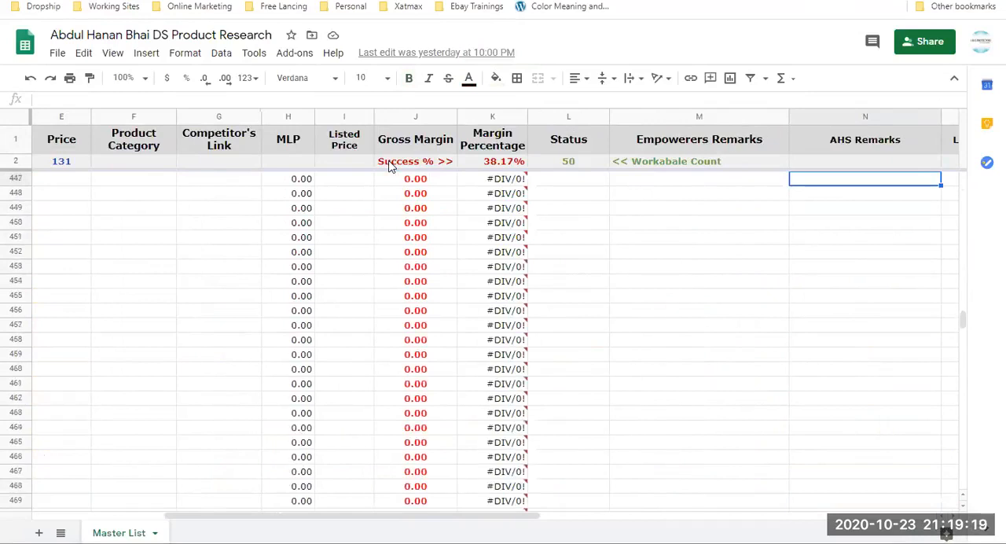
{"action": "key", "text": "Up"}
{"action": "key", "text": "Up"}
{"action": "key", "text": "Up"}
{"action": "key", "text": "Up"}
{"action": "key", "text": "Up"}
{"action": "key", "text": "Up"}
{"action": "key", "text": "Up"}
{"action": "key", "text": "Up"}
{"action": "key", "text": "Up"}
{"action": "key", "text": "Up"}
{"action": "key", "text": "Up"}
{"action": "key", "text": "Up"}
{"action": "key", "text": "Up"}
{"action": "key", "text": "Up"}
{"action": "key", "text": "Up"}
{"action": "key", "text": "Up"}
{"action": "key", "text": "Up"}
{"action": "key", "text": "Up"}
{"action": "key", "text": "Up"}
{"action": "key", "text": "Up"}
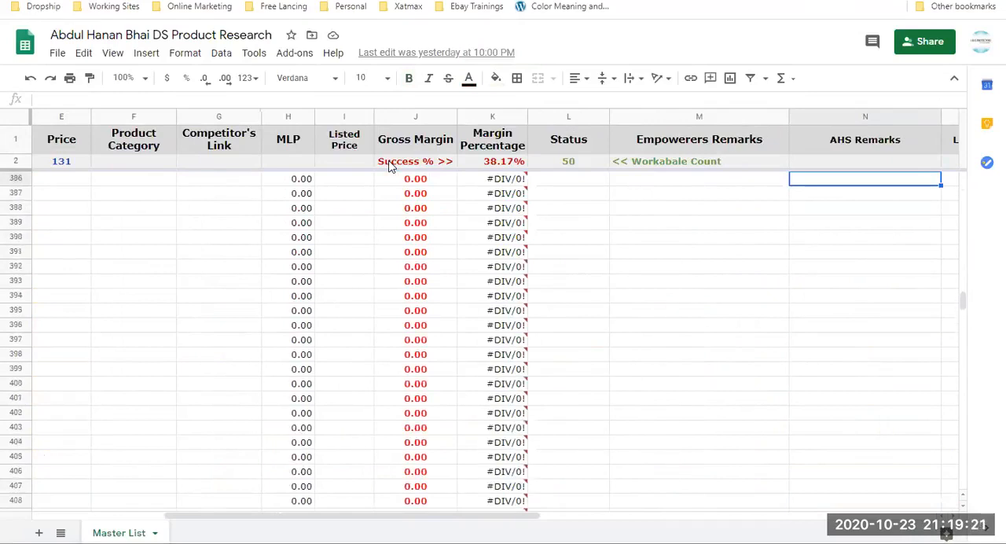
{"action": "key", "text": "Up"}
{"action": "key", "text": "Up"}
{"action": "key", "text": "Up"}
{"action": "key", "text": "Up"}
{"action": "key", "text": "Up"}
{"action": "key", "text": "Up"}
{"action": "key", "text": "Up"}
{"action": "key", "text": "Up"}
{"action": "key", "text": "Up"}
{"action": "key", "text": "Up"}
{"action": "key", "text": "Up"}
{"action": "key", "text": "Up"}
{"action": "key", "text": "Up"}
{"action": "key", "text": "Up"}
{"action": "key", "text": "Up"}
{"action": "key", "text": "Up"}
{"action": "key", "text": "Up"}
{"action": "key", "text": "Up"}
{"action": "key", "text": "Up"}
{"action": "key", "text": "Up"}
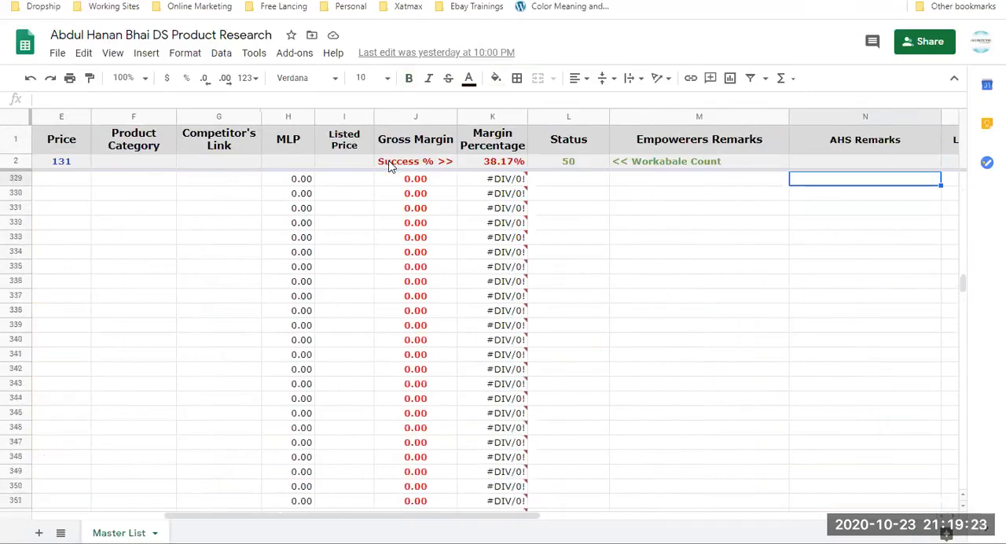
Jump to the sheet's last row in the Margin Percentage column and go across to the Date column.
{"action": "key", "text": "Left"}
{"action": "key", "text": "Left"}
{"action": "key", "text": "Left"}
{"action": "key", "text": "ctrl+Down"}
{"action": "key", "text": "ctrl+Down"}
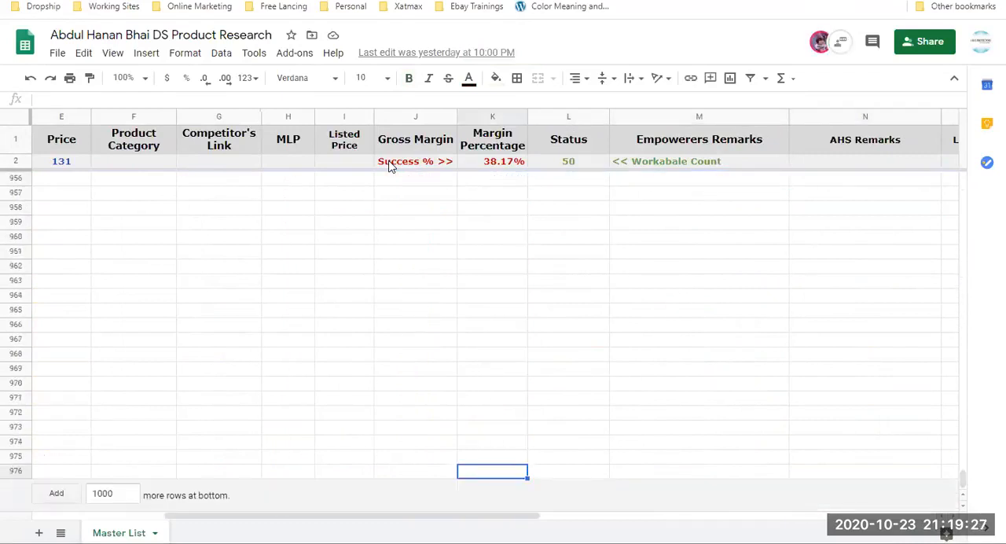
{"action": "key", "text": "Left"}
{"action": "key", "text": "Left"}
{"action": "key", "text": "Left"}
{"action": "key", "text": "Left"}
{"action": "key", "text": "Left"}
{"action": "key", "text": "Left"}
{"action": "key", "text": "Left"}
{"action": "key", "text": "Left"}
{"action": "key", "text": "Left"}
{"action": "key", "text": "Left"}
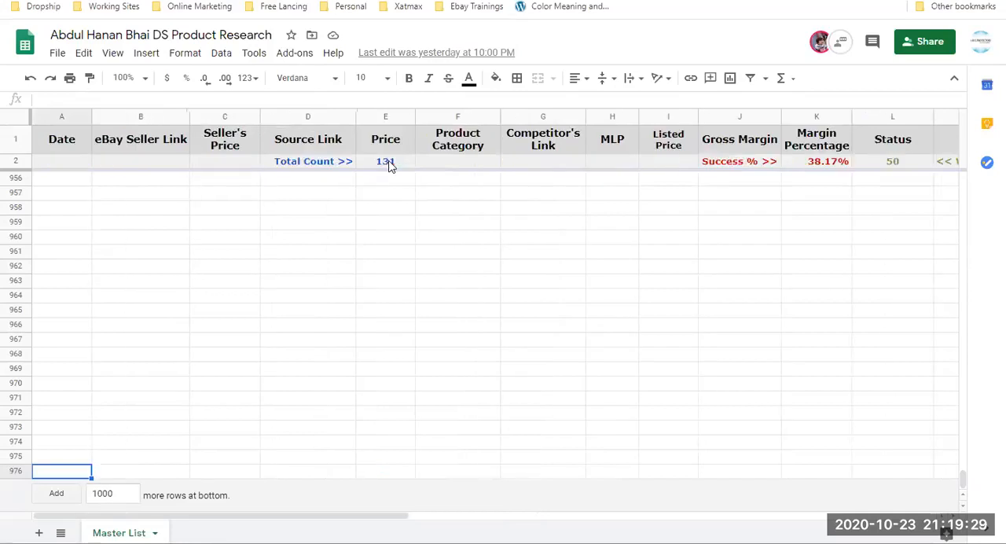
Return to the last dated entry and follow the eBay Seller Link column down past the final listing.
{"action": "key", "text": "ctrl+Up"}
{"action": "key", "text": "Down"}
{"action": "key", "text": "Down"}
{"action": "key", "text": "Down"}
{"action": "key", "text": "Down"}
{"action": "key", "text": "Down"}
{"action": "key", "text": "Down"}
{"action": "key", "text": "Down"}
{"action": "key", "text": "Down"}
{"action": "key", "text": "Down"}
{"action": "key", "text": "Down"}
{"action": "key", "text": "Down"}
{"action": "key", "text": "Down"}
{"action": "key", "text": "Down"}
{"action": "key", "text": "Down"}
{"action": "key", "text": "Down"}
{"action": "key", "text": "Right"}
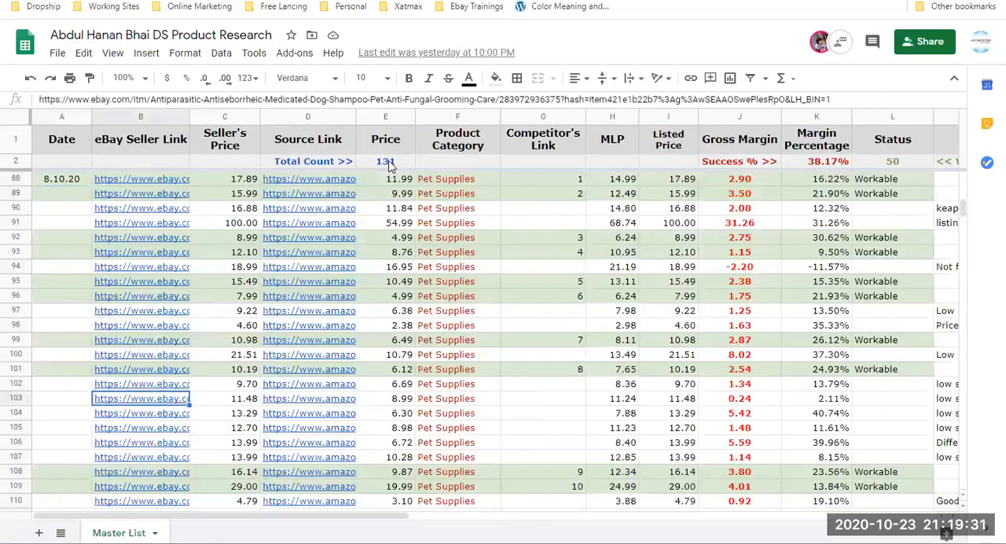
{"action": "key", "text": "Down"}
{"action": "key", "text": "Down"}
{"action": "key", "text": "Down"}
{"action": "key", "text": "Down"}
{"action": "key", "text": "Down"}
{"action": "key", "text": "Down"}
{"action": "key", "text": "Down"}
{"action": "key", "text": "Down"}
{"action": "key", "text": "Down"}
{"action": "key", "text": "Down"}
{"action": "key", "text": "Down"}
{"action": "key", "text": "Down"}
{"action": "key", "text": "Down"}
{"action": "key", "text": "Down"}
{"action": "key", "text": "Down"}
{"action": "key", "text": "Down"}
{"action": "key", "text": "Down"}
{"action": "key", "text": "Down"}
{"action": "key", "text": "Down"}
{"action": "key", "text": "Down"}
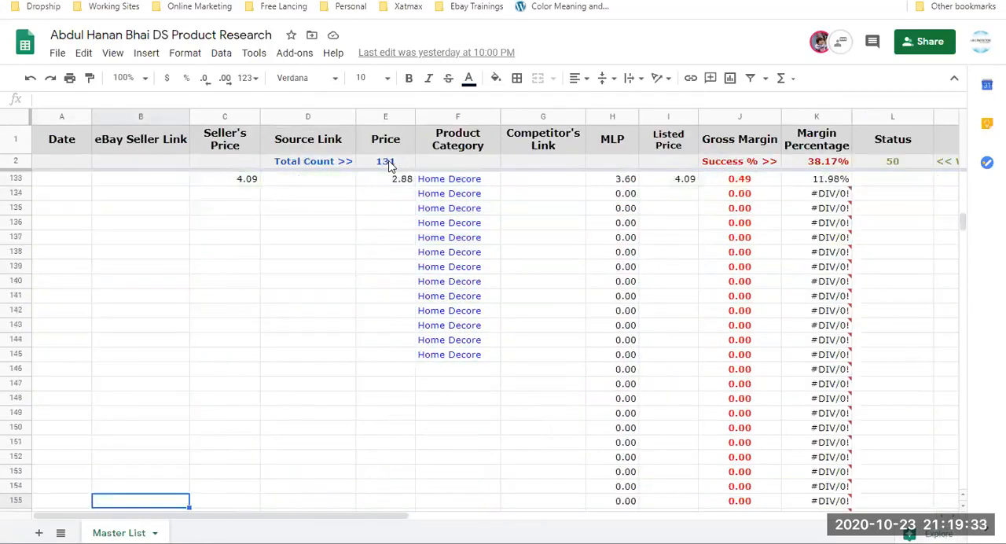
Check the rows below the last product and jump up the Source Link column to the Total Count label.
{"action": "key", "text": "Right"}
{"action": "key", "text": "Down"}
{"action": "key", "text": "Down"}
{"action": "key", "text": "Down"}
{"action": "key", "text": "Down"}
{"action": "key", "text": "Down"}
{"action": "key", "text": "Down"}
{"action": "key", "text": "Right"}
{"action": "key", "text": "Up"}
{"action": "key", "text": "ctrl+Up"}
{"action": "key", "text": "ctrl+Up"}
{"action": "key", "text": "Down"}
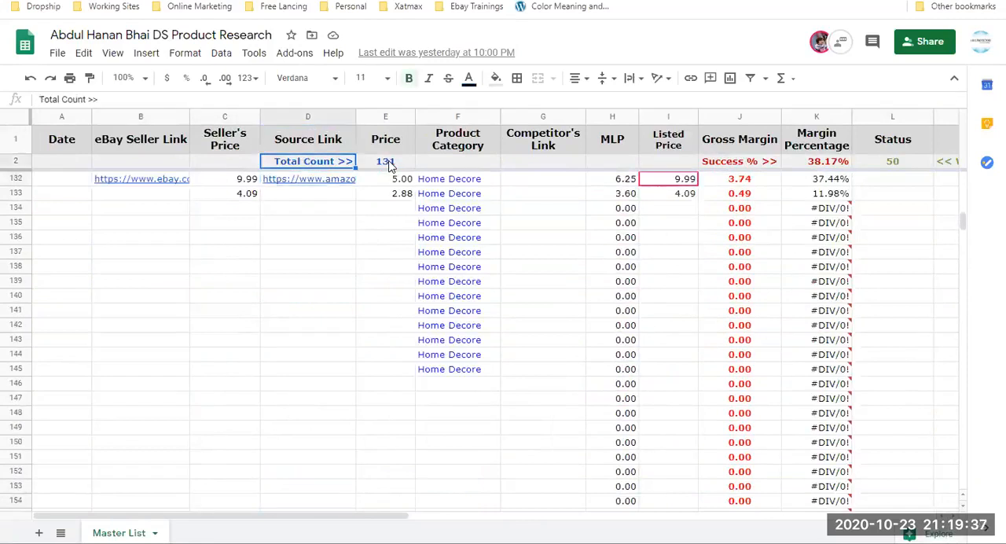
Inspect the success percentage and Workable count formulas in the summary row, then return to Gross Margin.
{"action": "key", "text": "Right"}
{"action": "key", "text": "Right"}
{"action": "key", "text": "Right"}
{"action": "key", "text": "Right"}
{"action": "key", "text": "Right"}
{"action": "key", "text": "Right"}
{"action": "key", "text": "Right"}
{"action": "key", "text": "Right"}
{"action": "key", "text": "Right"}
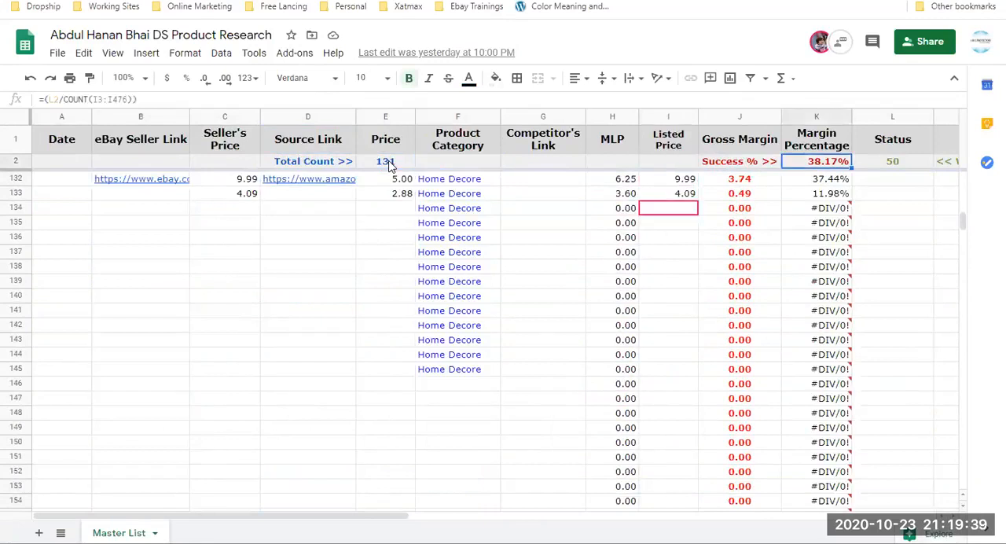
{"action": "key", "text": "Right"}
{"action": "key", "text": "Right"}
{"action": "key", "text": "Left"}
{"action": "key", "text": "Left"}
{"action": "key", "text": "Left"}
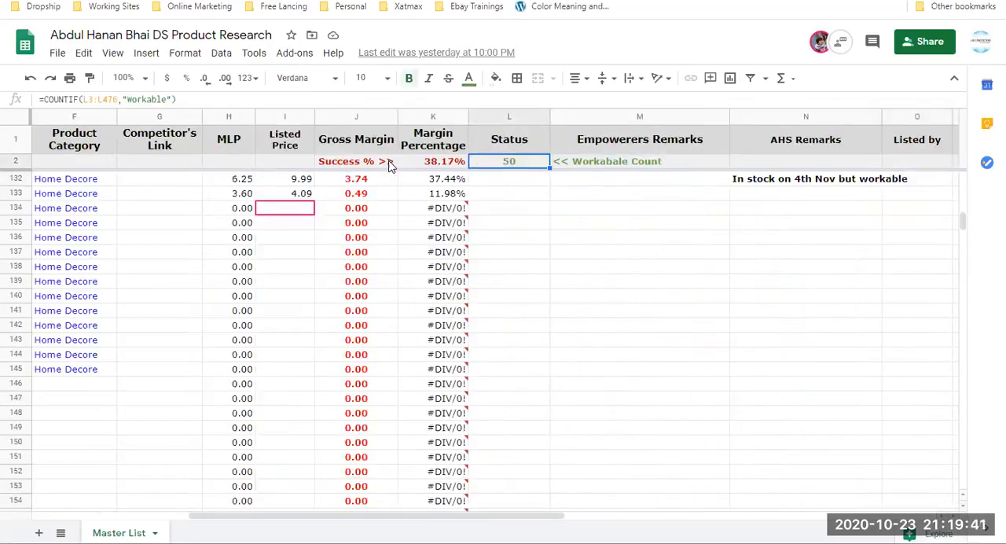
{"action": "key", "text": "Left"}
{"action": "key", "text": "Left"}
Examine the Gross Margin and Listed Price formulas down through row 27.
{"action": "key", "text": "Down"}
{"action": "key", "text": "Down"}
{"action": "key", "text": "Down"}
{"action": "key", "text": "Down"}
{"action": "key", "text": "Down"}
{"action": "key", "text": "Down"}
{"action": "key", "text": "Down"}
{"action": "key", "text": "Down"}
{"action": "key", "text": "Down"}
{"action": "key", "text": "Down"}
{"action": "key", "text": "Down"}
{"action": "key", "text": "Down"}
{"action": "key", "text": "Down"}
{"action": "key", "text": "Down"}
{"action": "key", "text": "Down"}
{"action": "key", "text": "Down"}
{"action": "key", "text": "Down"}
{"action": "key", "text": "Down"}
{"action": "key", "text": "Down"}
{"action": "key", "text": "Down"}
{"action": "key", "text": "Down"}
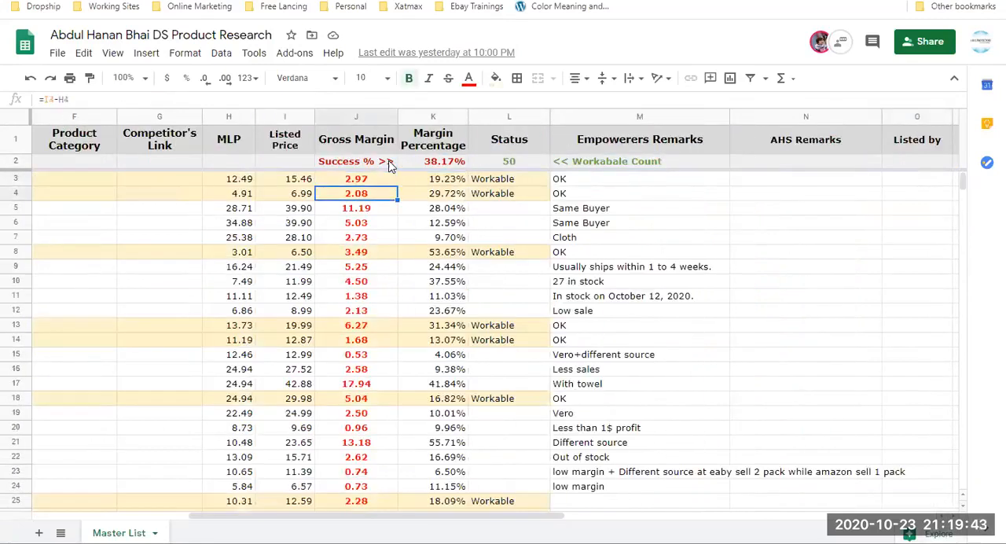
{"action": "key", "text": "Left"}
{"action": "key", "text": "Down"}
{"action": "key", "text": "Down"}
{"action": "key", "text": "Down"}
{"action": "key", "text": "Down"}
{"action": "key", "text": "Down"}
{"action": "key", "text": "Down"}
{"action": "key", "text": "Down"}
{"action": "key", "text": "Down"}
{"action": "key", "text": "Down"}
{"action": "key", "text": "Down"}
{"action": "key", "text": "Down"}
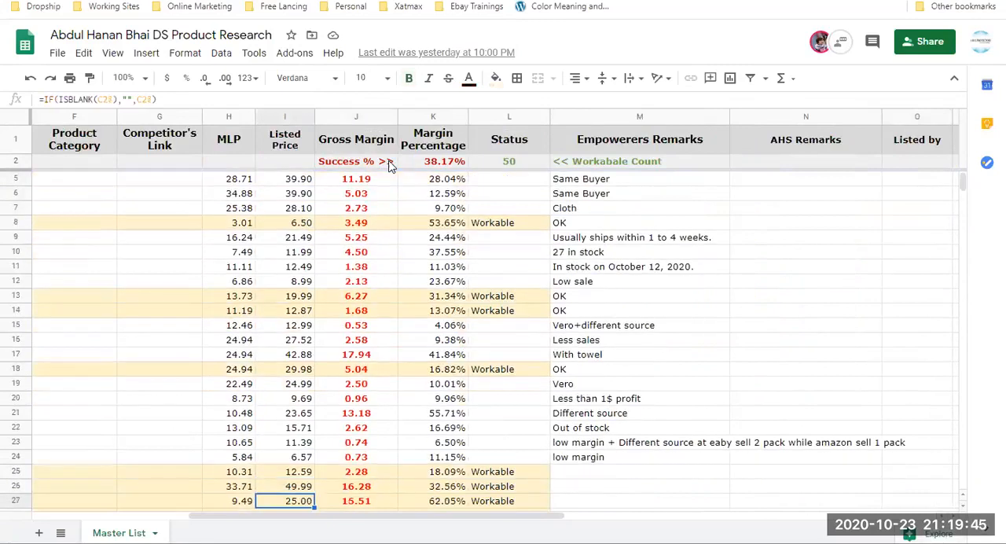
{"action": "key", "text": "Up"}
{"action": "key", "text": "Up"}
{"action": "key", "text": "Up"}
{"action": "key", "text": "Up"}
{"action": "key", "text": "Up"}
{"action": "key", "text": "Up"}
{"action": "key", "text": "Up"}
{"action": "key", "text": "Up"}
{"action": "key", "text": "Up"}
{"action": "key", "text": "Up"}
{"action": "key", "text": "Up"}
{"action": "key", "text": "Up"}
{"action": "key", "text": "Up"}
{"action": "key", "text": "Up"}
{"action": "key", "text": "Up"}
{"action": "key", "text": "Up"}
{"action": "key", "text": "Up"}
{"action": "key", "text": "Up"}
{"action": "key", "text": "Up"}
{"action": "key", "text": "Up"}
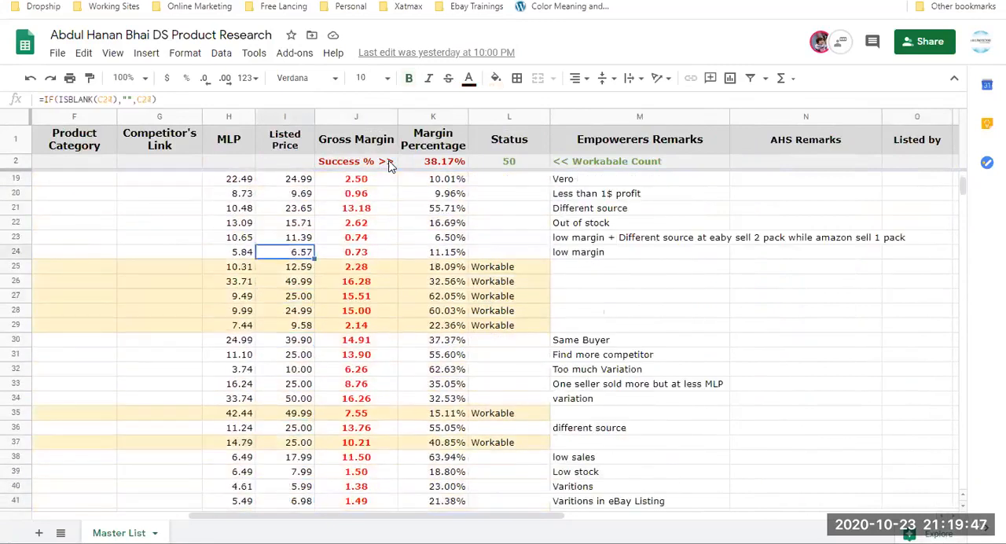
Go back to the summary row and review its success percentage and Workable count across to AHS Remarks.
{"action": "key", "text": "Right"}
{"action": "key", "text": "Down"}
{"action": "key", "text": "Right"}
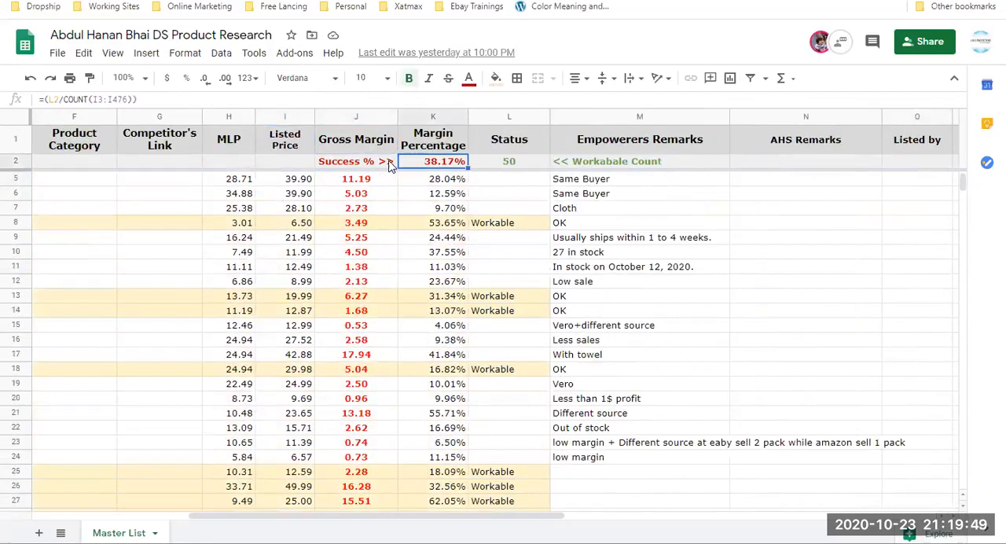
{"action": "key", "text": "Right"}
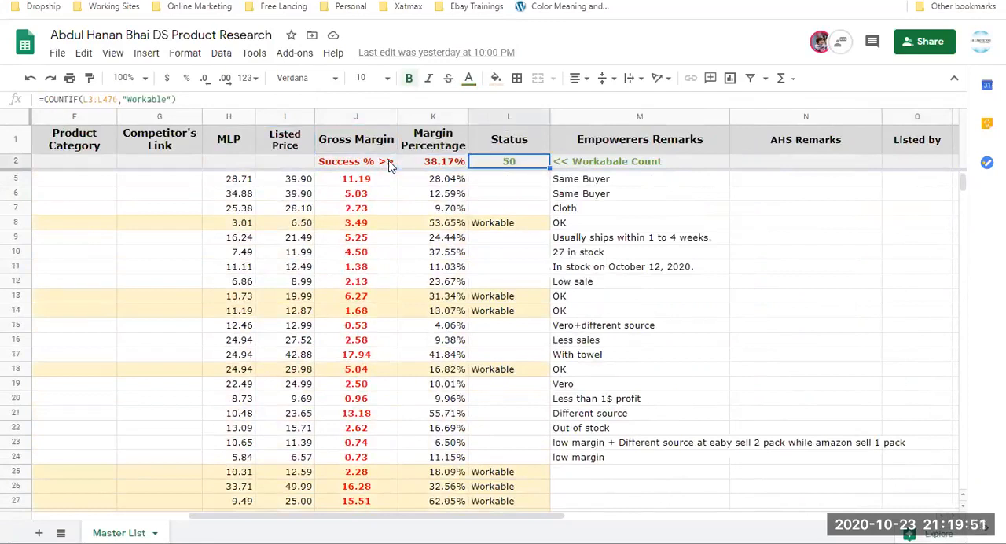
{"action": "key", "text": "Right"}
Inspect the Total Count formula in the Price column and continue across the summary row to MLP.
{"action": "key", "text": "Right"}
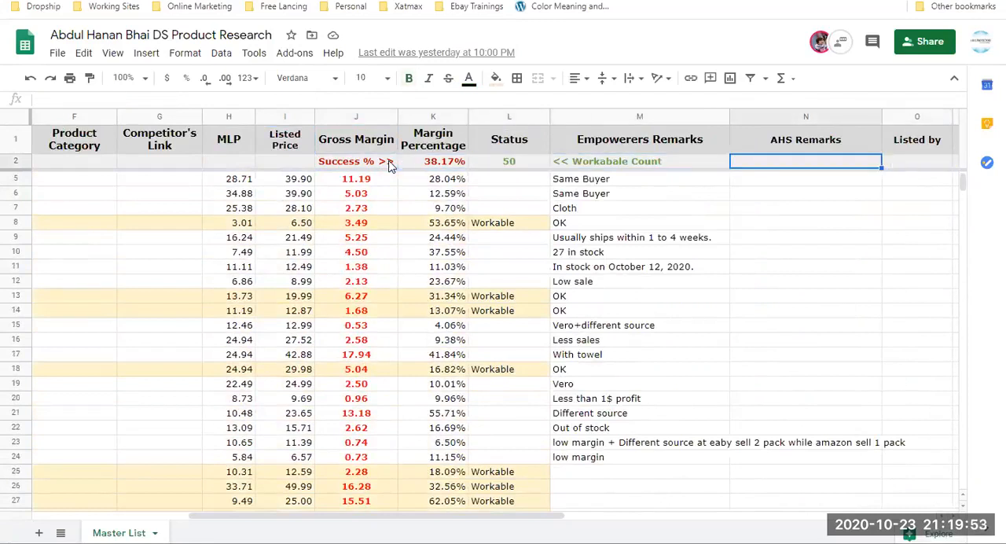
{"action": "key", "text": "Left"}
{"action": "key", "text": "Home"}
{"action": "key", "text": "Right"}
{"action": "key", "text": "Right"}
{"action": "key", "text": "Right"}
{"action": "key", "text": "Right"}
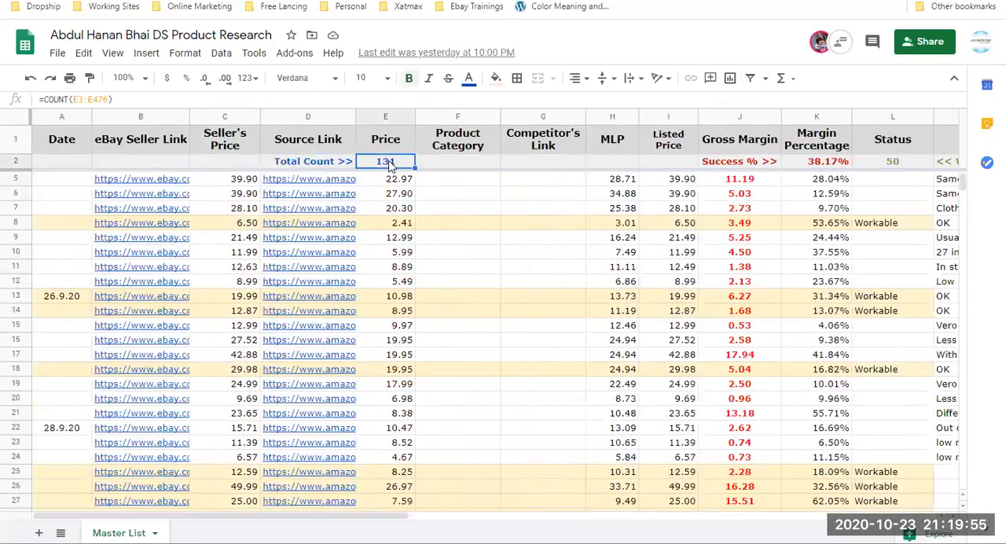
Check the Margin Percentage formula in row 3 and return to the Workable count in the summary row.
{"action": "key", "text": "Right"}
{"action": "key", "text": "Right"}
{"action": "key", "text": "Right"}
{"action": "key", "text": "Right"}
{"action": "key", "text": "Right"}
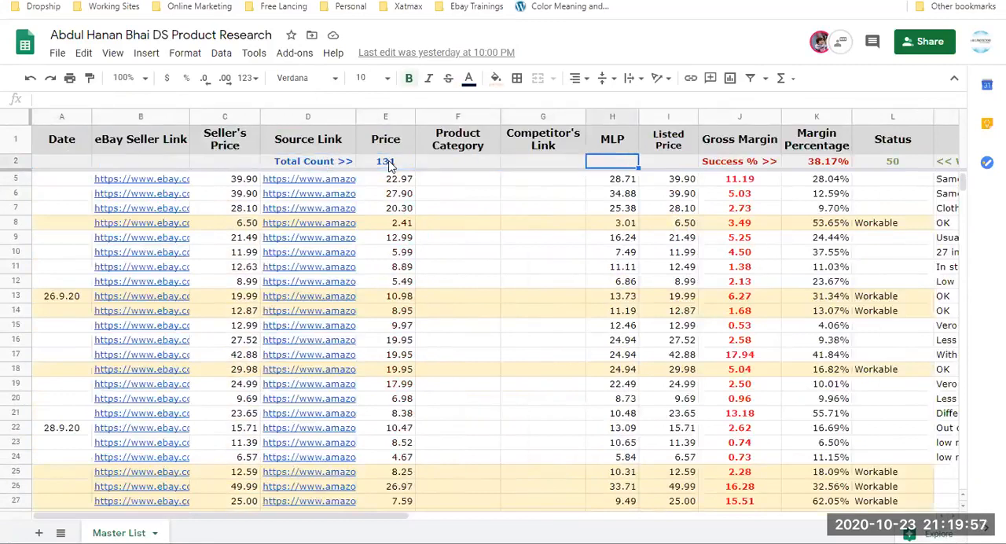
{"action": "key", "text": "Down"}
{"action": "key", "text": "Right"}
{"action": "key", "text": "Down"}
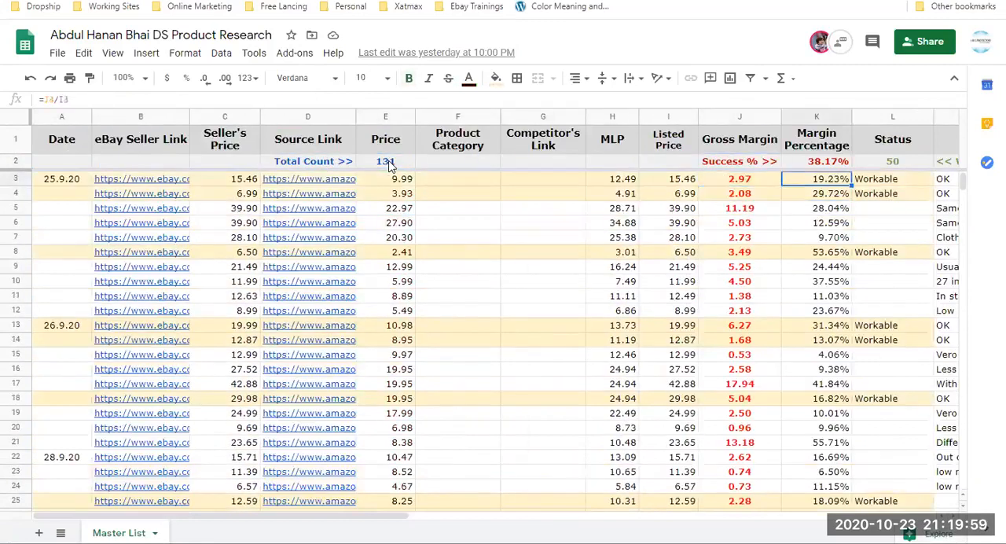
{"action": "key", "text": "Up"}
{"action": "key", "text": "Up"}
{"action": "key", "text": "Right"}
{"action": "key", "text": "Down"}
{"action": "key", "text": "Up"}
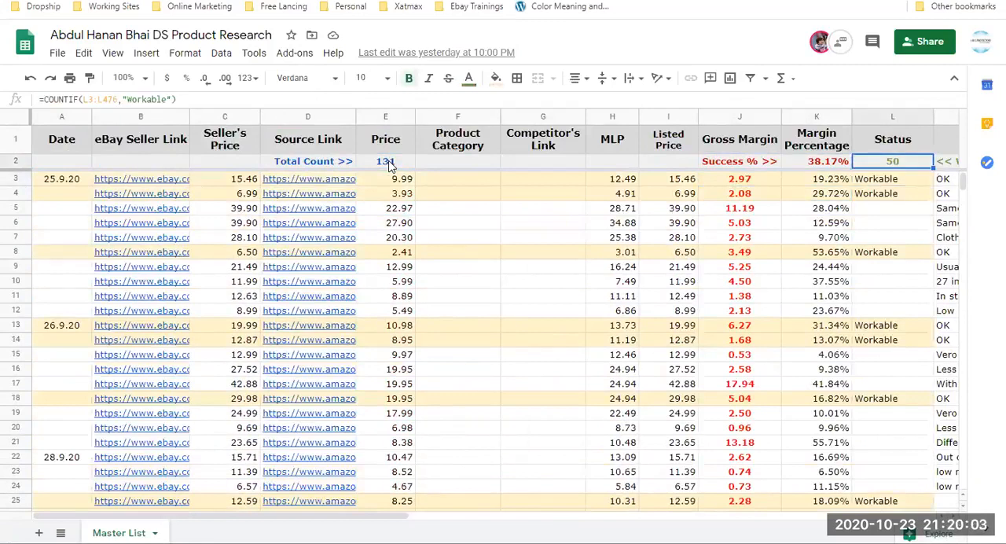
Review the Status and Empowerers Remarks columns from the summary row down past the last product row.
{"action": "key", "text": "Right"}
{"action": "key", "text": "Left"}
{"action": "key", "text": "Down"}
{"action": "key", "text": "Down"}
{"action": "key", "text": "Down"}
{"action": "key", "text": "Down"}
{"action": "key", "text": "Down"}
{"action": "key", "text": "Down"}
{"action": "key", "text": "Down"}
{"action": "key", "text": "Down"}
{"action": "key", "text": "Down"}
{"action": "key", "text": "Down"}
{"action": "key", "text": "Down"}
{"action": "key", "text": "Down"}
{"action": "key", "text": "Down"}
{"action": "key", "text": "Down"}
{"action": "key", "text": "Down"}
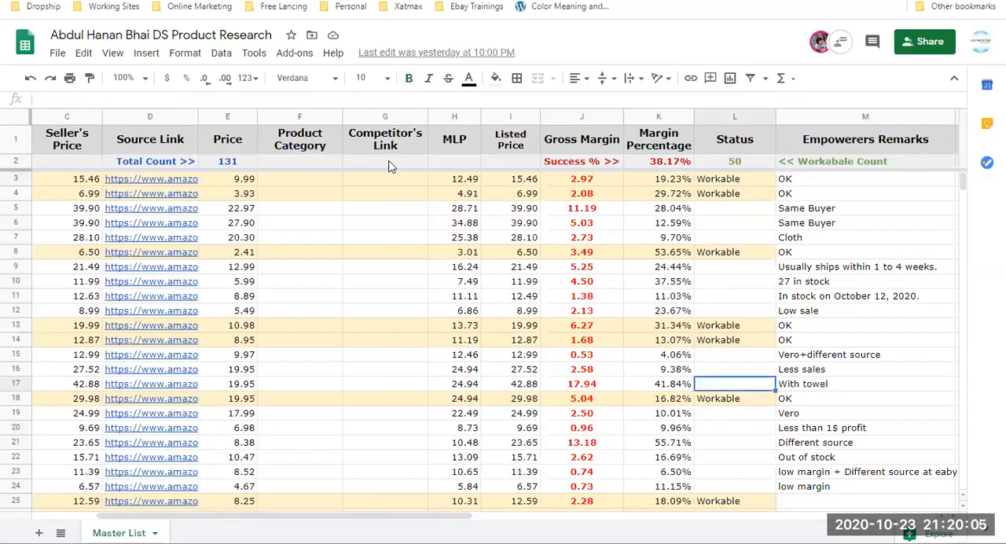
{"action": "key", "text": "Down"}
{"action": "key", "text": "Down"}
{"action": "key", "text": "Down"}
{"action": "key", "text": "Down"}
{"action": "key", "text": "Down"}
{"action": "key", "text": "Down"}
{"action": "key", "text": "Down"}
{"action": "key", "text": "Down"}
{"action": "key", "text": "Down"}
{"action": "key", "text": "Down"}
{"action": "key", "text": "Down"}
{"action": "key", "text": "Down"}
{"action": "key", "text": "Down"}
{"action": "key", "text": "Down"}
{"action": "key", "text": "Down"}
{"action": "key", "text": "Down"}
{"action": "key", "text": "Down"}
{"action": "key", "text": "Down"}
{"action": "key", "text": "Down"}
{"action": "key", "text": "Down"}
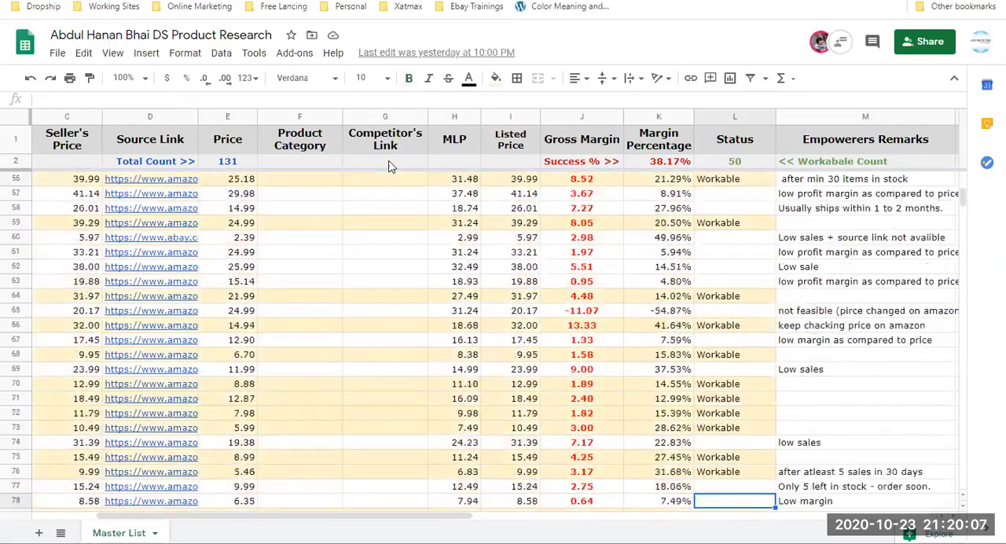
{"action": "key", "text": "Down"}
{"action": "key", "text": "Down"}
{"action": "key", "text": "Down"}
{"action": "key", "text": "Down"}
{"action": "key", "text": "Down"}
{"action": "key", "text": "Down"}
{"action": "key", "text": "Down"}
{"action": "key", "text": "Down"}
{"action": "key", "text": "Down"}
{"action": "key", "text": "Down"}
{"action": "key", "text": "Down"}
{"action": "key", "text": "Down"}
{"action": "key", "text": "Down"}
{"action": "key", "text": "Down"}
{"action": "key", "text": "Down"}
{"action": "key", "text": "Down"}
{"action": "key", "text": "Down"}
{"action": "key", "text": "Down"}
{"action": "key", "text": "Down"}
{"action": "key", "text": "Down"}
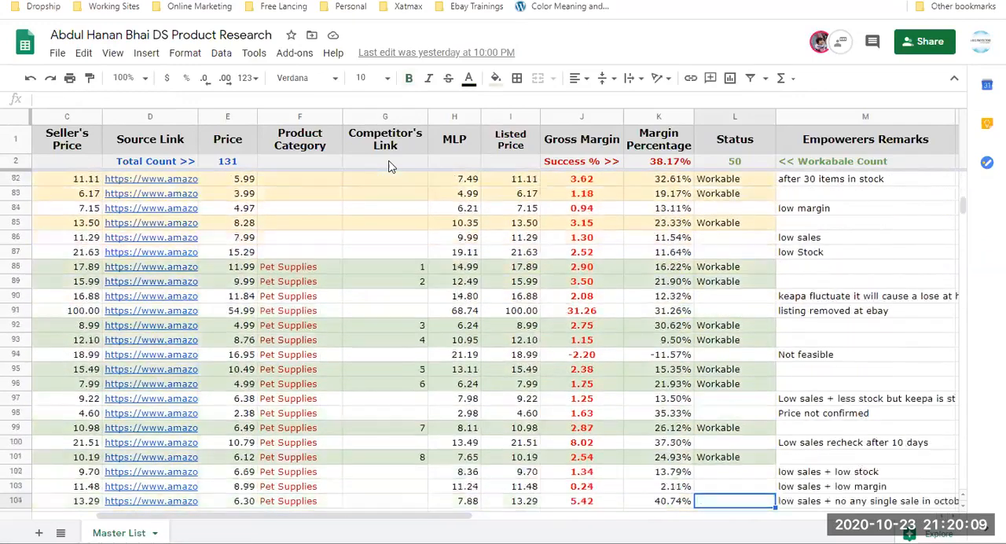
{"action": "key", "text": "Down"}
{"action": "key", "text": "Down"}
{"action": "key", "text": "Down"}
{"action": "key", "text": "Down"}
{"action": "key", "text": "Down"}
{"action": "key", "text": "Down"}
{"action": "key", "text": "Down"}
{"action": "key", "text": "Down"}
{"action": "key", "text": "Down"}
{"action": "key", "text": "Down"}
{"action": "key", "text": "Down"}
{"action": "key", "text": "Down"}
{"action": "key", "text": "Down"}
{"action": "key", "text": "Down"}
{"action": "key", "text": "Down"}
{"action": "key", "text": "Down"}
{"action": "key", "text": "Down"}
{"action": "key", "text": "Down"}
{"action": "key", "text": "Down"}
{"action": "key", "text": "Down"}
Find the last Seller's Price entry in row 133 and return to the first product rows of that column.
{"action": "key", "text": "Left"}
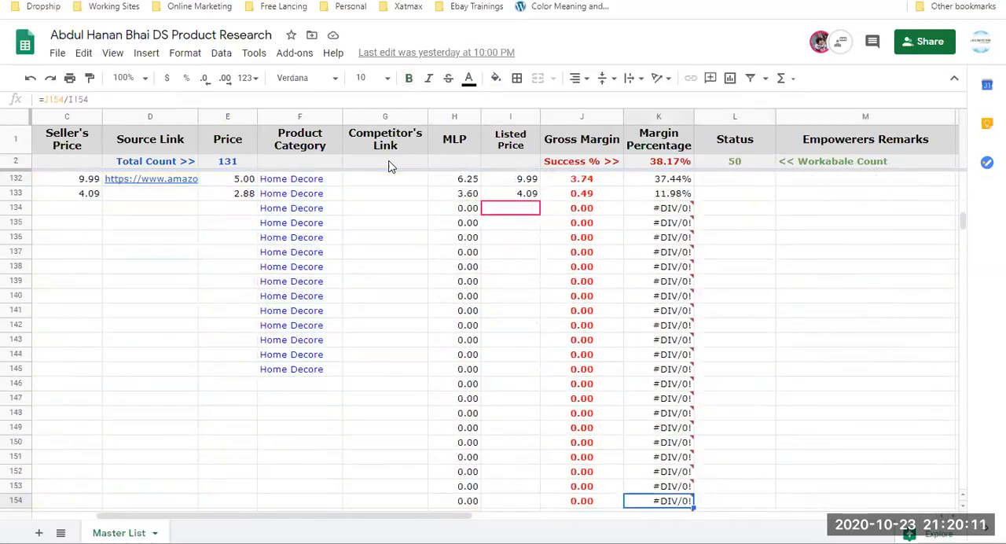
{"action": "key", "text": "Left"}
{"action": "key", "text": "Left"}
{"action": "key", "text": "Left"}
{"action": "key", "text": "Left"}
{"action": "key", "text": "Left"}
{"action": "key", "text": "Left"}
{"action": "key", "text": "Left"}
{"action": "key", "text": "Left"}
{"action": "key", "text": "Left"}
{"action": "key", "text": "Right"}
{"action": "key", "text": "Up"}
{"action": "key", "text": "ctrl+Up"}
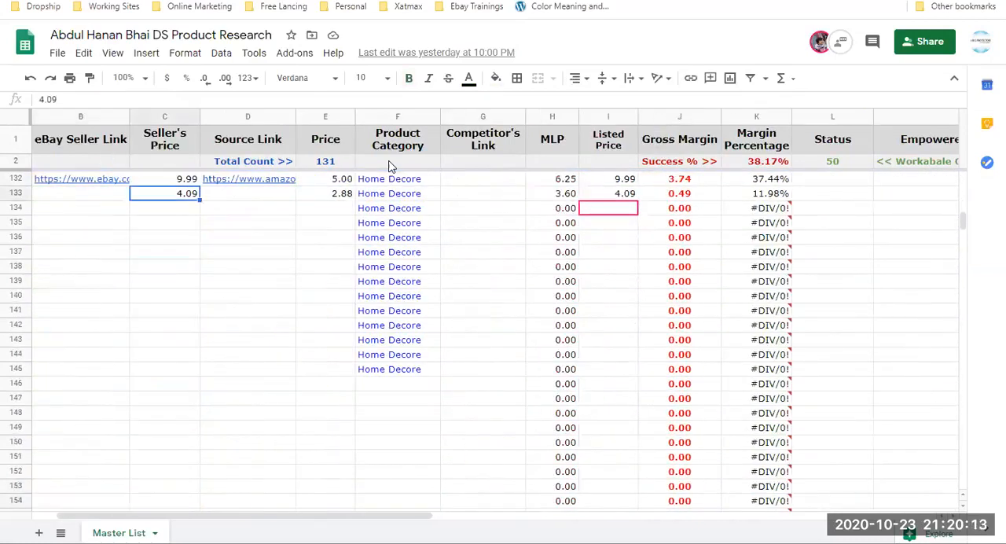
{"action": "key", "text": "ctrl+Up"}
{"action": "key", "text": "Down"}
{"action": "key", "text": "Down"}
{"action": "key", "text": "Down"}
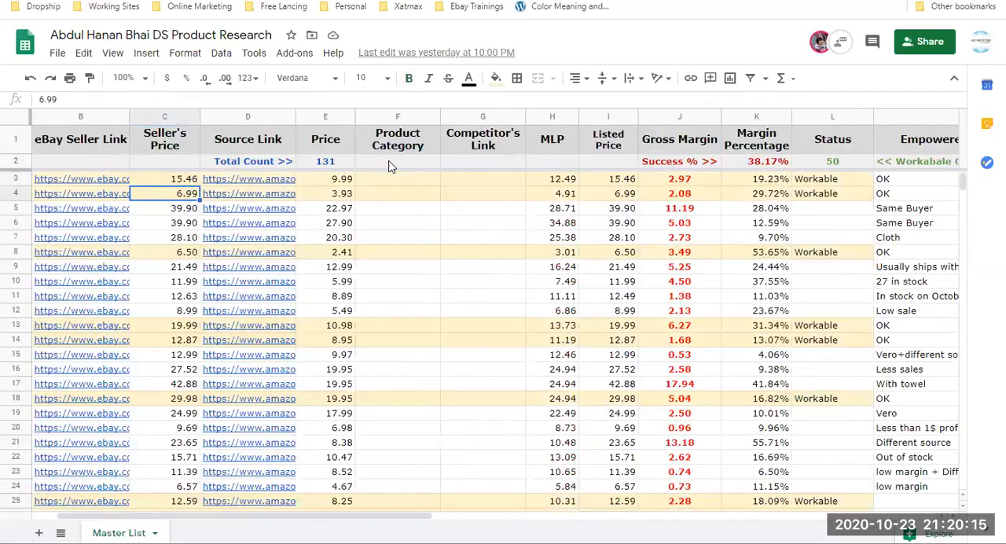
Check the Workable count and the Status cell in row 4, and look through the Workable rows below.
{"action": "left_click", "coordinate": [838, 163]}
{"action": "left_click", "coordinate": [840, 195]}
{"action": "scroll", "coordinate": [839, 200], "scroll_direction": "down", "scroll_amount": 8}
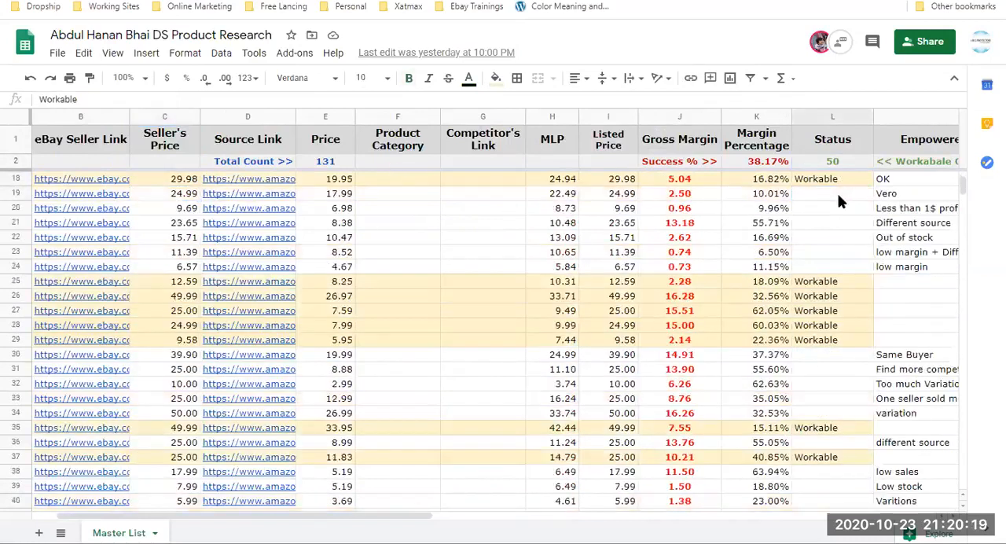
{"action": "scroll", "coordinate": [839, 200], "scroll_direction": "down", "scroll_amount": 10}
Select the Product Category cells from the first Pet Supplies row down to the Home Decore entry in row 133.
{"action": "left_click", "coordinate": [422, 328]}
{"action": "key", "text": "ctrl+Down"}
{"action": "key", "text": "ctrl+shift+Down"}
{"action": "key", "text": "shift+Up"}
{"action": "key", "text": "shift+Up"}
{"action": "key", "text": "shift+Up"}
{"action": "key", "text": "shift+Up"}
{"action": "key", "text": "shift+Up"}
{"action": "key", "text": "shift+Up"}
{"action": "key", "text": "shift+Up"}
{"action": "key", "text": "shift+Up"}
{"action": "key", "text": "shift+Up"}
{"action": "key", "text": "shift+Up"}
{"action": "key", "text": "shift+Up"}
{"action": "key", "text": "shift+Up"}
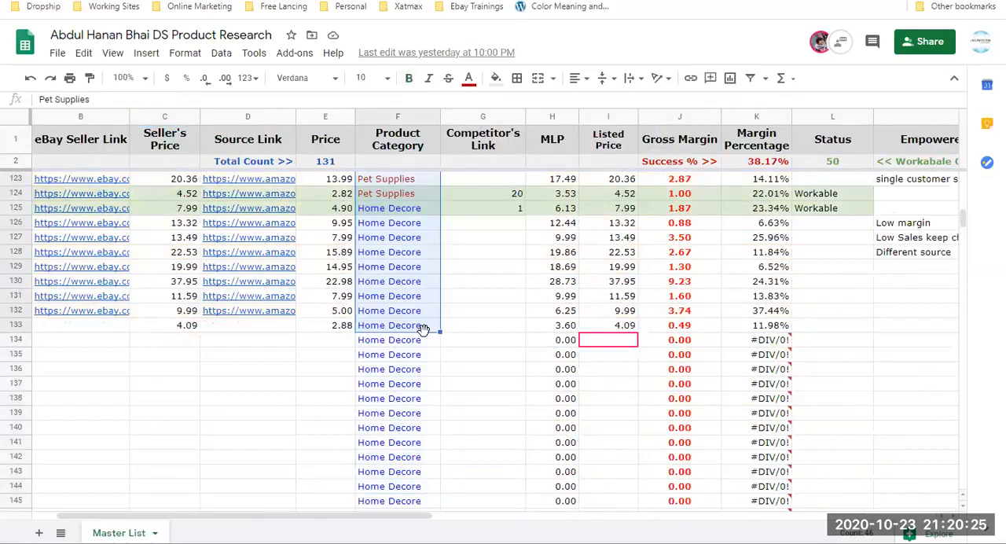
Check the first Pet Supplies row from the Competitor's Link column across to Listed Price.
{"action": "key", "text": "Right"}
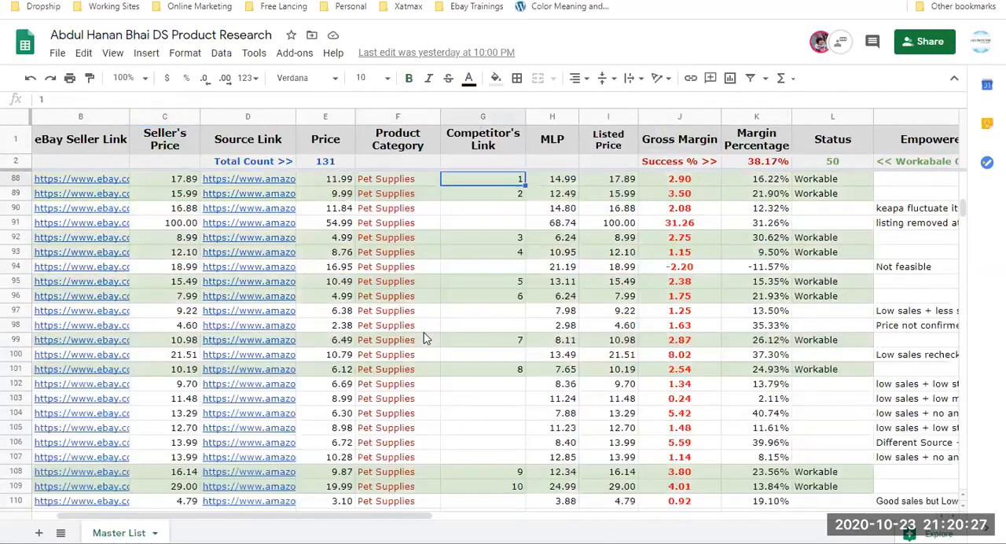
{"action": "key", "text": "Up"}
{"action": "key", "text": "Up"}
{"action": "key", "text": "Right"}
{"action": "key", "text": "Down"}
{"action": "key", "text": "Right"}
{"action": "key", "text": "Down"}
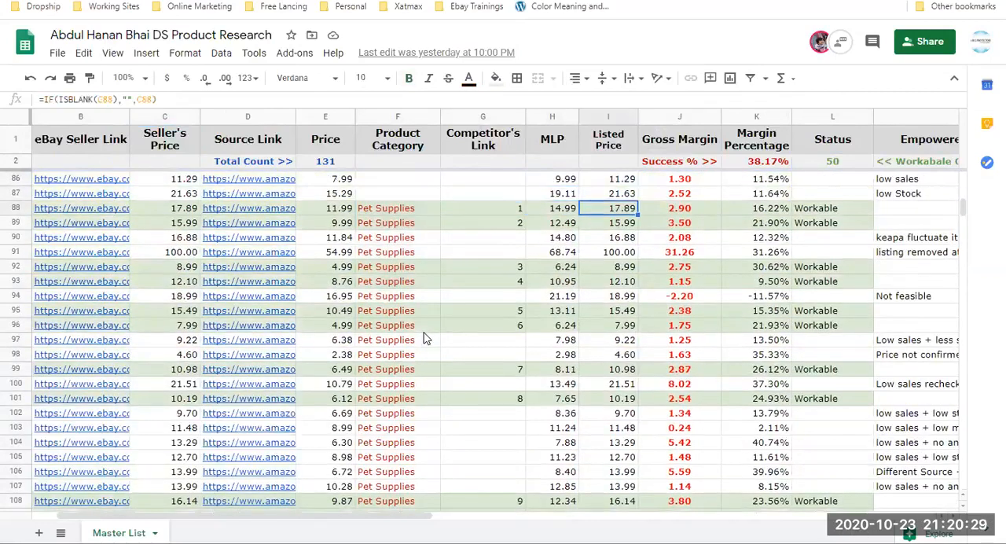
Select the Status cells of the Pet Supplies rows, from row 88 to row 124, to review the Workable entries.
{"action": "key", "text": "Right"}
{"action": "key", "text": "Right"}
{"action": "key", "text": "Right"}
{"action": "key", "text": "shift+Down"}
{"action": "key", "text": "shift+Down"}
{"action": "key", "text": "shift+Down"}
{"action": "key", "text": "shift+Down"}
{"action": "key", "text": "shift+Down"}
{"action": "key", "text": "shift+Down"}
{"action": "key", "text": "shift+Down"}
{"action": "key", "text": "shift+Down"}
{"action": "key", "text": "shift+Down"}
{"action": "key", "text": "shift+Down"}
{"action": "key", "text": "shift+Down"}
{"action": "key", "text": "shift+Down"}
{"action": "key", "text": "shift+Down"}
{"action": "key", "text": "shift+Down"}
{"action": "key", "text": "shift+Down"}
{"action": "key", "text": "shift+Down"}
{"action": "key", "text": "shift+Down"}
{"action": "key", "text": "shift+Down"}
{"action": "key", "text": "shift+Down"}
{"action": "key", "text": "shift+Down"}
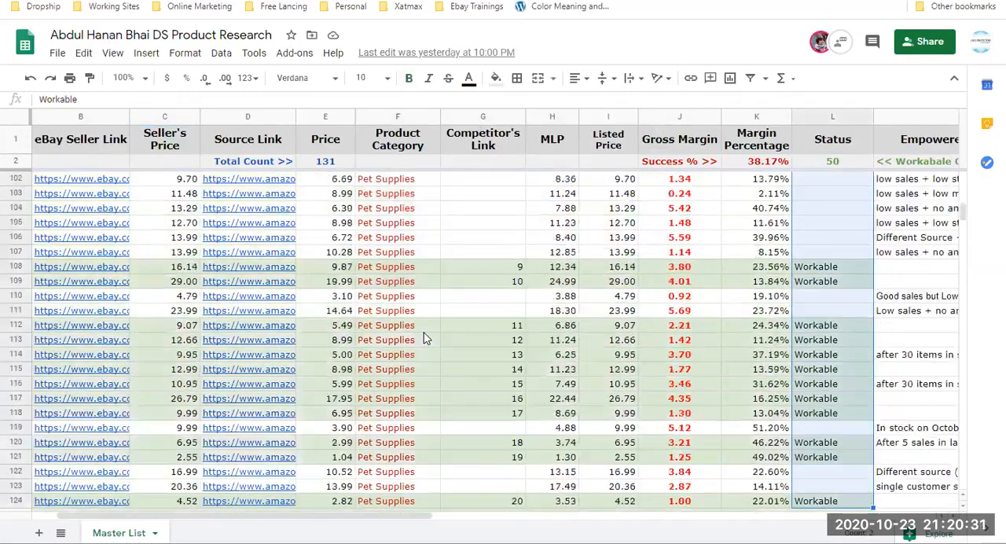
{"action": "key", "text": "ctrl+shift+Down"}
{"action": "key", "text": "Down"}
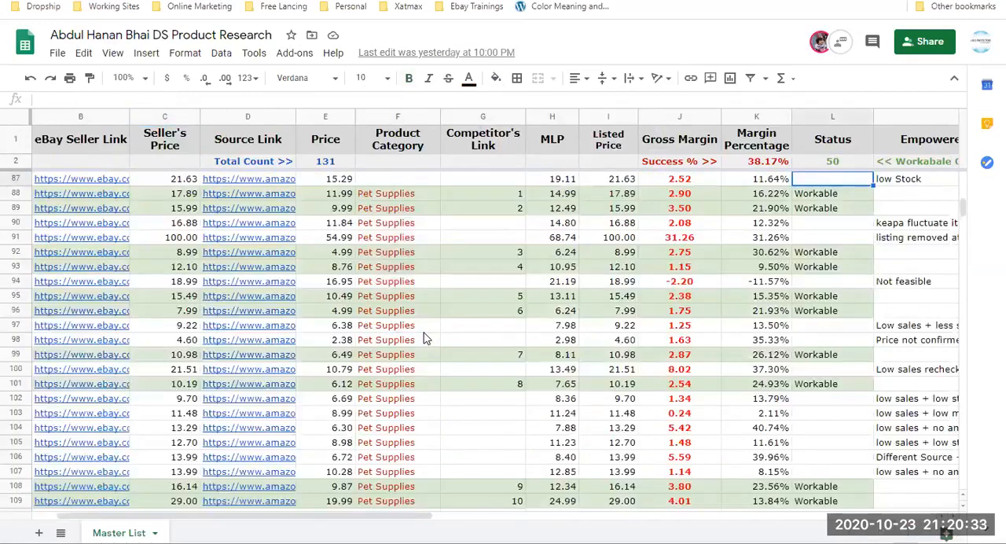
Open the Listed Price formula in row 89 to view its Seller's Price reference and close it unedited.
{"action": "key", "text": "Left"}
{"action": "key", "text": "Left"}
{"action": "key", "text": "Left"}
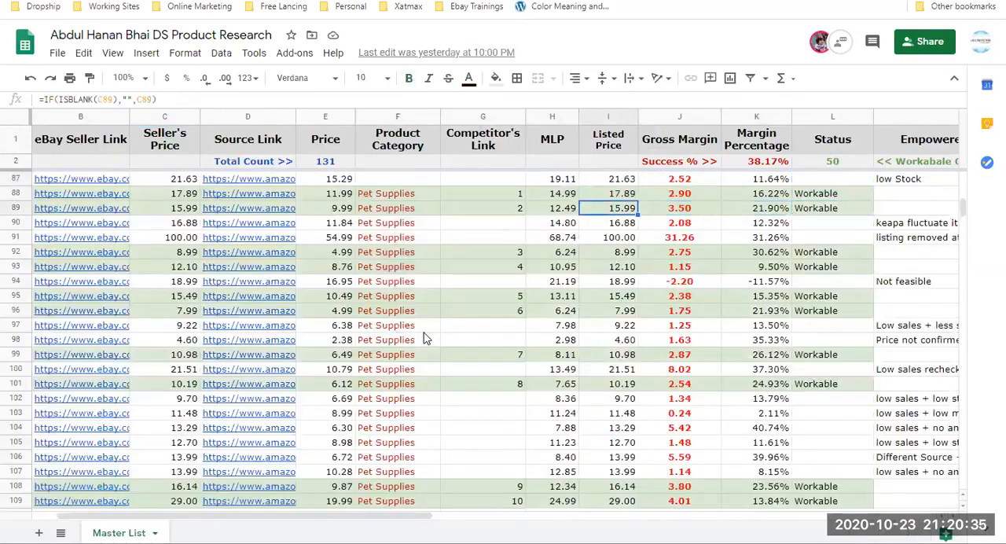
{"action": "key", "text": "Return"}
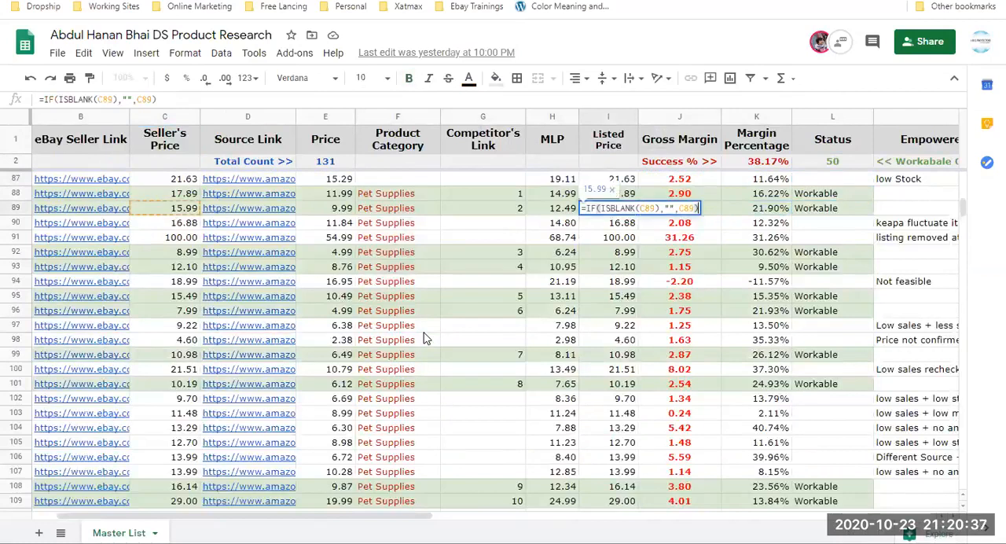
{"action": "key", "text": "Escape"}
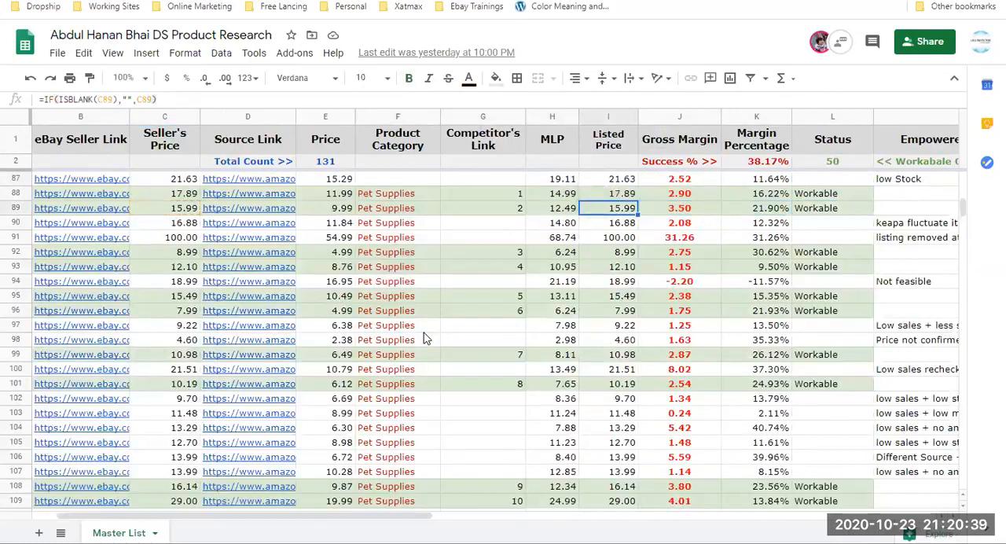
Check the MLP formula in row 89, and return to the Listed Price formula in the same row.
{"action": "key", "text": "Down"}
{"action": "key", "text": "Left"}
{"action": "key", "text": "Up"}
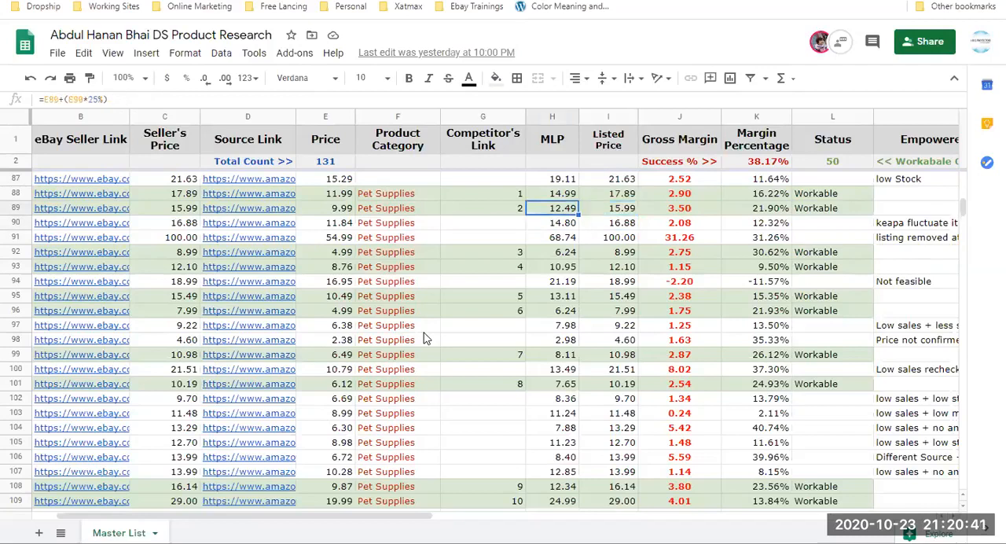
{"action": "key", "text": "Right"}
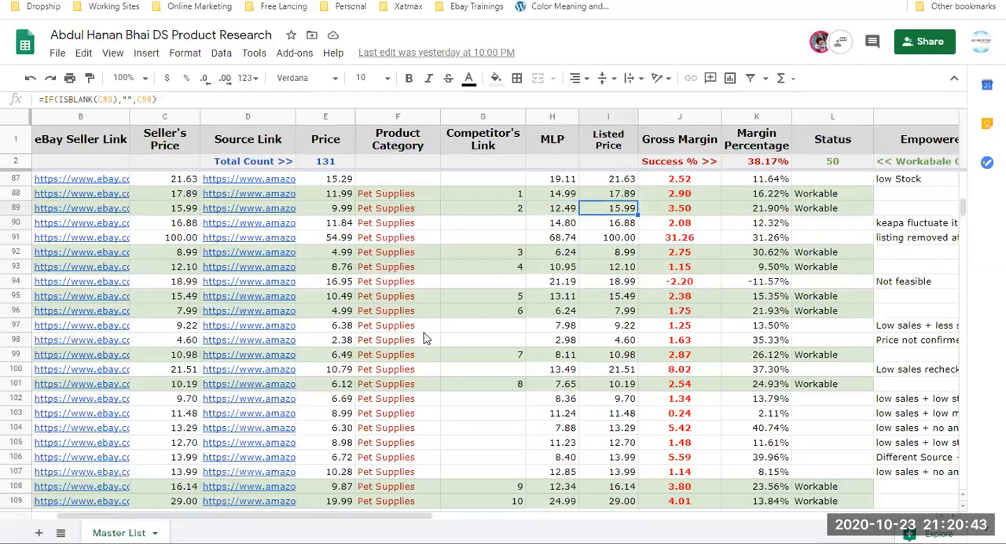
Follow the Listed Price column down to the first row below the prefilled formulas.
{"action": "key", "text": "ctrl+Down"}
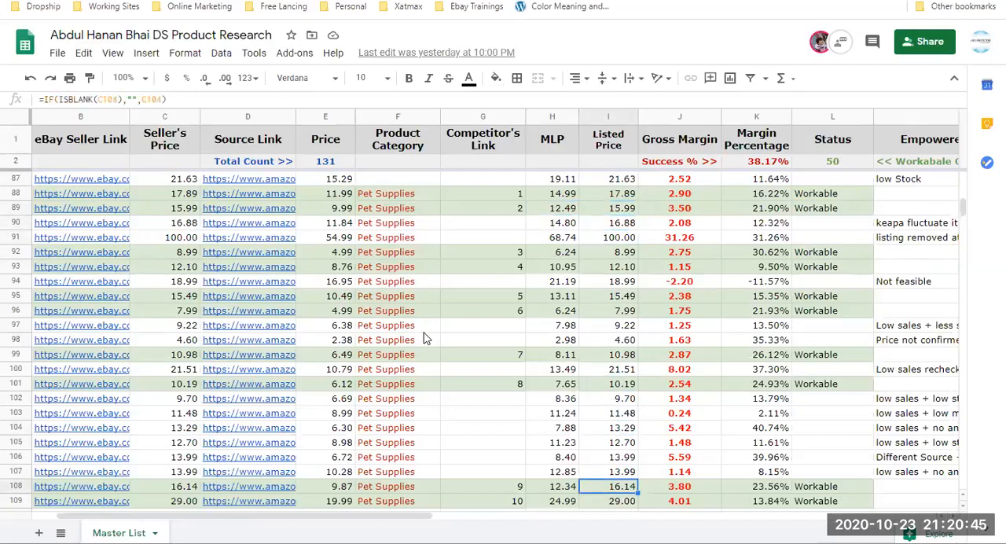
{"action": "key", "text": "Up"}
{"action": "key", "text": "Up"}
{"action": "key", "text": "Up"}
{"action": "key", "text": "Up"}
{"action": "key", "text": "Up"}
{"action": "key", "text": "Up"}
{"action": "key", "text": "Up"}
{"action": "key", "text": "Up"}
{"action": "key", "text": "Up"}
{"action": "key", "text": "Up"}
{"action": "key", "text": "Up"}
{"action": "key", "text": "Up"}
{"action": "key", "text": "Up"}
{"action": "key", "text": "Up"}
{"action": "key", "text": "Up"}
{"action": "key", "text": "Up"}
{"action": "key", "text": "Up"}
{"action": "key", "text": "Up"}
{"action": "key", "text": "Up"}
{"action": "key", "text": "Up"}
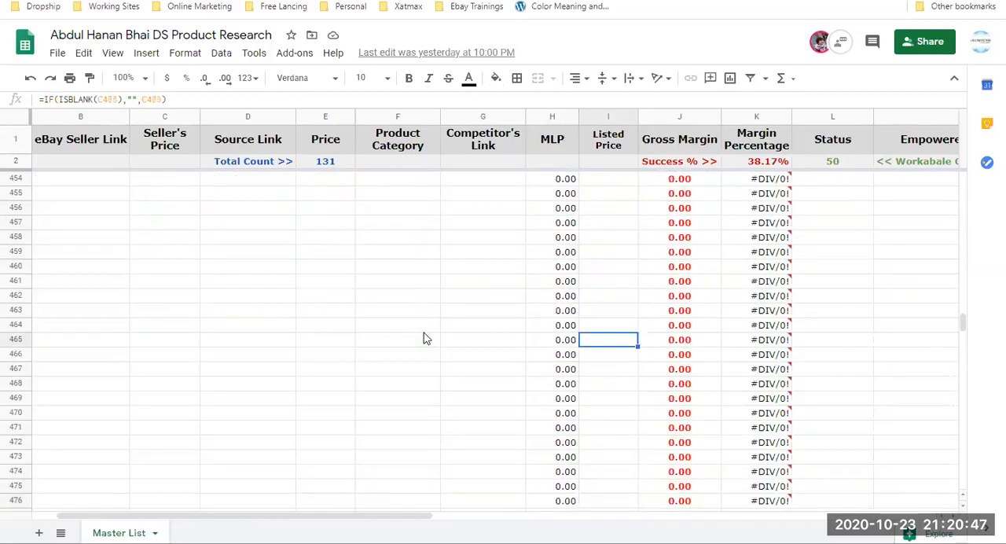
{"action": "key", "text": "Down"}
{"action": "key", "text": "Down"}
{"action": "key", "text": "Down"}
{"action": "key", "text": "Down"}
{"action": "key", "text": "Down"}
{"action": "key", "text": "Down"}
{"action": "key", "text": "Down"}
{"action": "key", "text": "Down"}
{"action": "key", "text": "Down"}
{"action": "key", "text": "Down"}
{"action": "key", "text": "Down"}
{"action": "key", "text": "Down"}
{"action": "key", "text": "Down"}
{"action": "key", "text": "Down"}
Review the Listed Price formulas from the first product row down to the Pet Supplies entry in row 115.
{"action": "key", "text": "Down"}
{"action": "key", "text": "Down"}
{"action": "key", "text": "Down"}
{"action": "key", "text": "Down"}
{"action": "key", "text": "Down"}
{"action": "key", "text": "Down"}
{"action": "key", "text": "Down"}
{"action": "key", "text": "Down"}
{"action": "key", "text": "Down"}
{"action": "key", "text": "Down"}
{"action": "key", "text": "Down"}
{"action": "key", "text": "Down"}
{"action": "key", "text": "Down"}
{"action": "key", "text": "Down"}
{"action": "key", "text": "Down"}
{"action": "key", "text": "Down"}
{"action": "key", "text": "Down"}
{"action": "key", "text": "Down"}
{"action": "key", "text": "Down"}
{"action": "key", "text": "Down"}
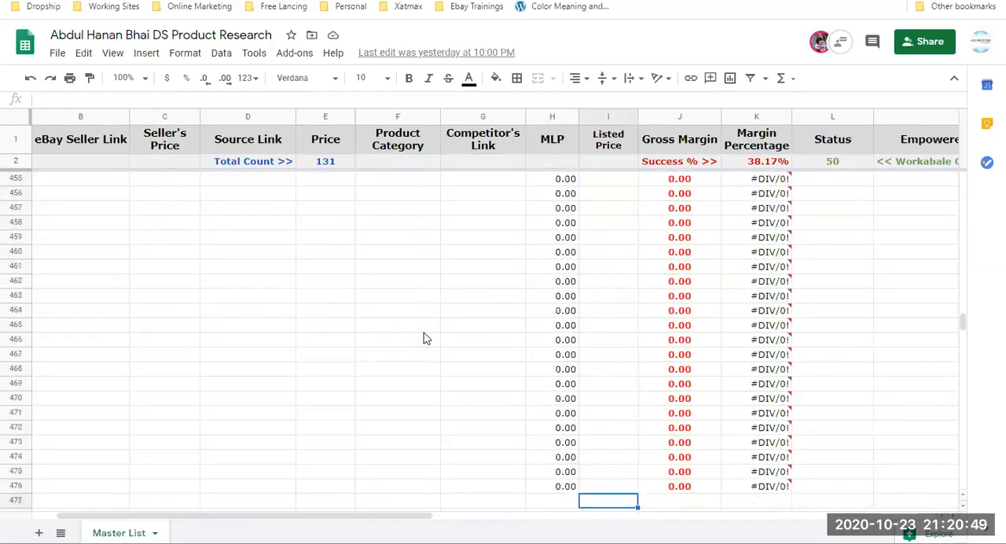
{"action": "key", "text": "ctrl+Up"}
{"action": "key", "text": "ctrl+Up"}
{"action": "key", "text": "Down"}
{"action": "key", "text": "Down"}
{"action": "key", "text": "Down"}
{"action": "key", "text": "Down"}
{"action": "key", "text": "Down"}
{"action": "key", "text": "Down"}
{"action": "key", "text": "Down"}
{"action": "key", "text": "Down"}
{"action": "key", "text": "Down"}
{"action": "key", "text": "Down"}
{"action": "key", "text": "Down"}
{"action": "key", "text": "Down"}
{"action": "key", "text": "Down"}
{"action": "key", "text": "Down"}
{"action": "key", "text": "Down"}
{"action": "key", "text": "Down"}
{"action": "key", "text": "Down"}
{"action": "key", "text": "Down"}
{"action": "key", "text": "Down"}
{"action": "key", "text": "Down"}
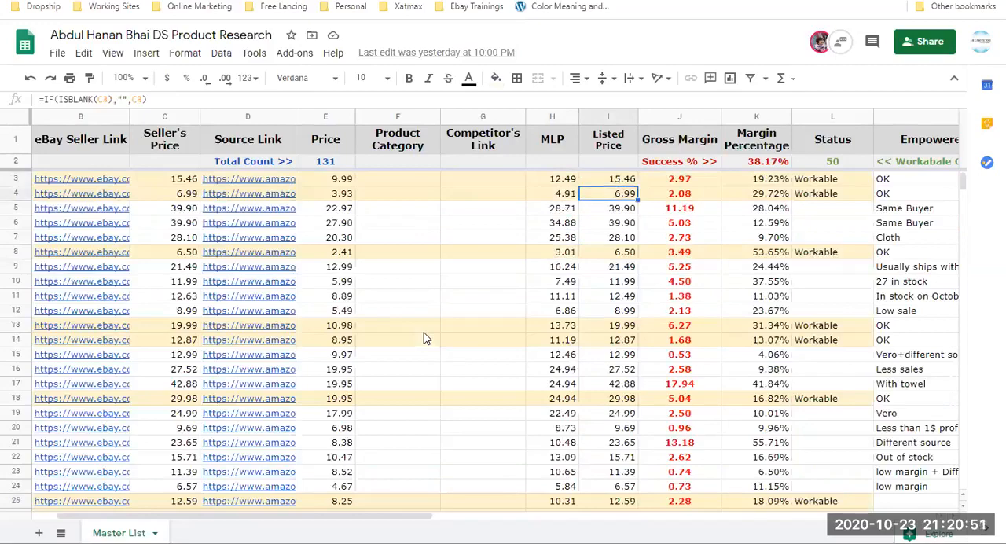
{"action": "key", "text": "Down"}
{"action": "key", "text": "Down"}
{"action": "key", "text": "Down"}
{"action": "key", "text": "Down"}
{"action": "key", "text": "Down"}
{"action": "key", "text": "Down"}
{"action": "key", "text": "Down"}
{"action": "key", "text": "Down"}
{"action": "key", "text": "Down"}
{"action": "key", "text": "Down"}
{"action": "key", "text": "Down"}
{"action": "key", "text": "Down"}
{"action": "key", "text": "Down"}
{"action": "key", "text": "Down"}
{"action": "key", "text": "Down"}
{"action": "key", "text": "Down"}
{"action": "key", "text": "Down"}
{"action": "key", "text": "Down"}
{"action": "key", "text": "Down"}
{"action": "key", "text": "Down"}
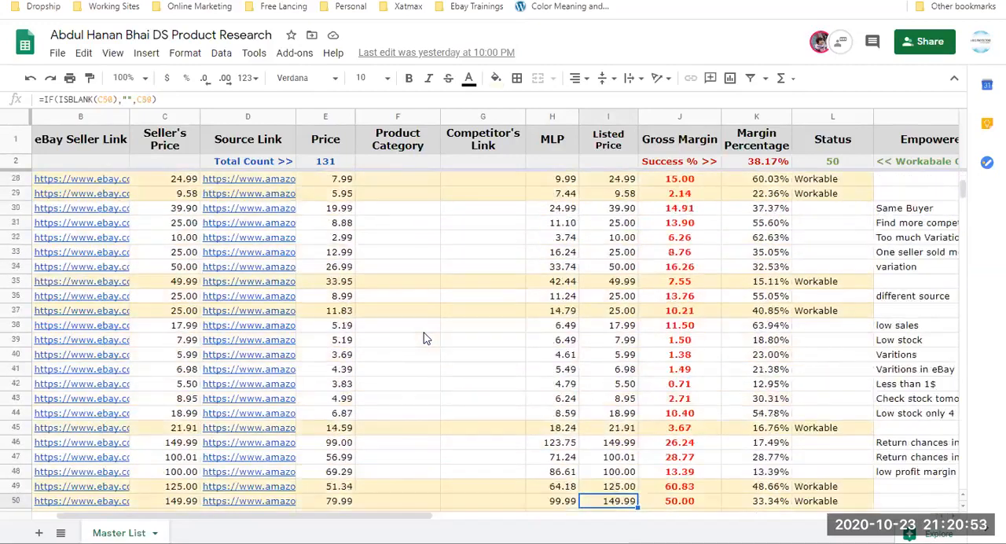
{"action": "key", "text": "Down"}
{"action": "key", "text": "Down"}
{"action": "key", "text": "Down"}
{"action": "key", "text": "Down"}
{"action": "key", "text": "Down"}
{"action": "key", "text": "Down"}
{"action": "key", "text": "Down"}
{"action": "key", "text": "Down"}
{"action": "key", "text": "Down"}
{"action": "key", "text": "Down"}
{"action": "key", "text": "Down"}
{"action": "key", "text": "Down"}
{"action": "key", "text": "Down"}
{"action": "key", "text": "Down"}
{"action": "key", "text": "Down"}
{"action": "key", "text": "Down"}
{"action": "key", "text": "Down"}
{"action": "key", "text": "Down"}
{"action": "key", "text": "Down"}
{"action": "key", "text": "Down"}
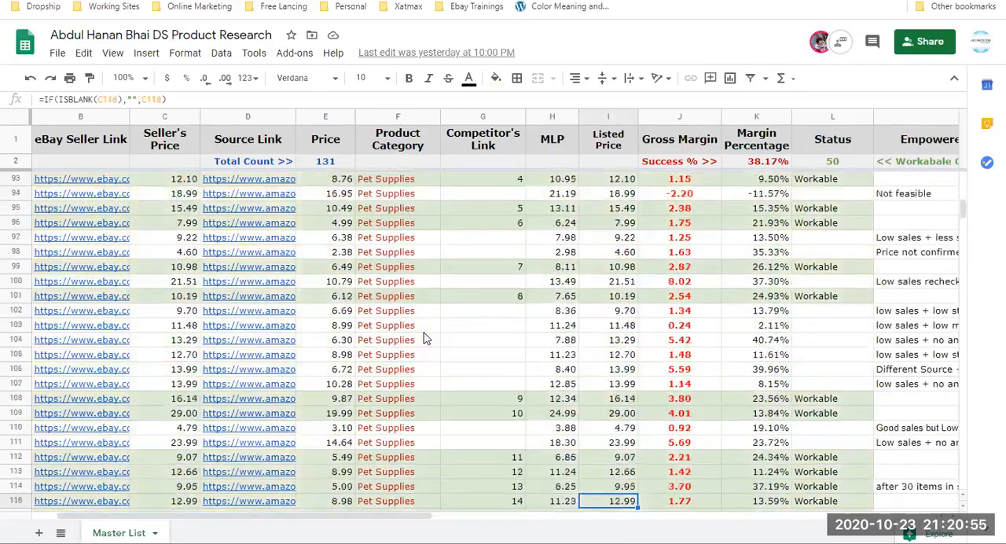
Examine the Listed Price cells around the Home Decore rows, ending at the blank product in row 134.
{"action": "key", "text": "Up"}
{"action": "key", "text": "Up"}
{"action": "key", "text": "Up"}
{"action": "key", "text": "Up"}
{"action": "key", "text": "Up"}
{"action": "key", "text": "Up"}
{"action": "key", "text": "Up"}
{"action": "key", "text": "Up"}
{"action": "key", "text": "Up"}
{"action": "key", "text": "Up"}
{"action": "key", "text": "Up"}
{"action": "key", "text": "Up"}
{"action": "key", "text": "Up"}
{"action": "key", "text": "Up"}
{"action": "key", "text": "Up"}
{"action": "key", "text": "Up"}
{"action": "key", "text": "Up"}
{"action": "key", "text": "Up"}
{"action": "key", "text": "Up"}
{"action": "key", "text": "Up"}
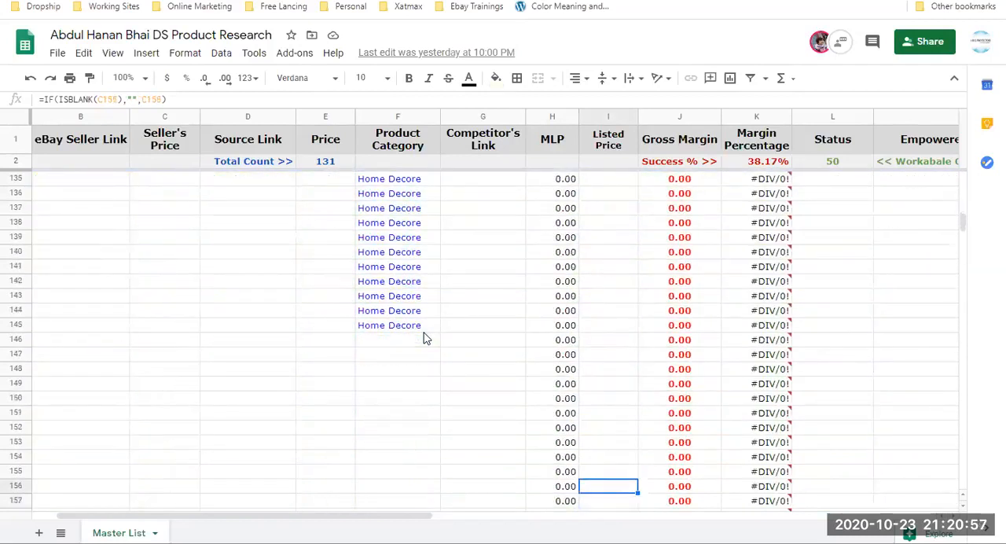
{"action": "key", "text": "Up"}
{"action": "key", "text": "Up"}
{"action": "key", "text": "Up"}
{"action": "key", "text": "Up"}
{"action": "key", "text": "Up"}
{"action": "key", "text": "Up"}
{"action": "key", "text": "Up"}
{"action": "key", "text": "Up"}
{"action": "key", "text": "Up"}
{"action": "key", "text": "Up"}
{"action": "key", "text": "Up"}
{"action": "key", "text": "Up"}
{"action": "key", "text": "Up"}
{"action": "key", "text": "Up"}
{"action": "key", "text": "Up"}
{"action": "key", "text": "Down"}
{"action": "key", "text": "Down"}
{"action": "key", "text": "Down"}
{"action": "key", "text": "Down"}
{"action": "key", "text": "Down"}
{"action": "key", "text": "Down"}
{"action": "key", "text": "Down"}
{"action": "key", "text": "Down"}
{"action": "key", "text": "Down"}
{"action": "key", "text": "Down"}
{"action": "key", "text": "Down"}
Enter a test Seller's Price of 1 in row 134 and clear it again.
{"action": "key", "text": "Down"}
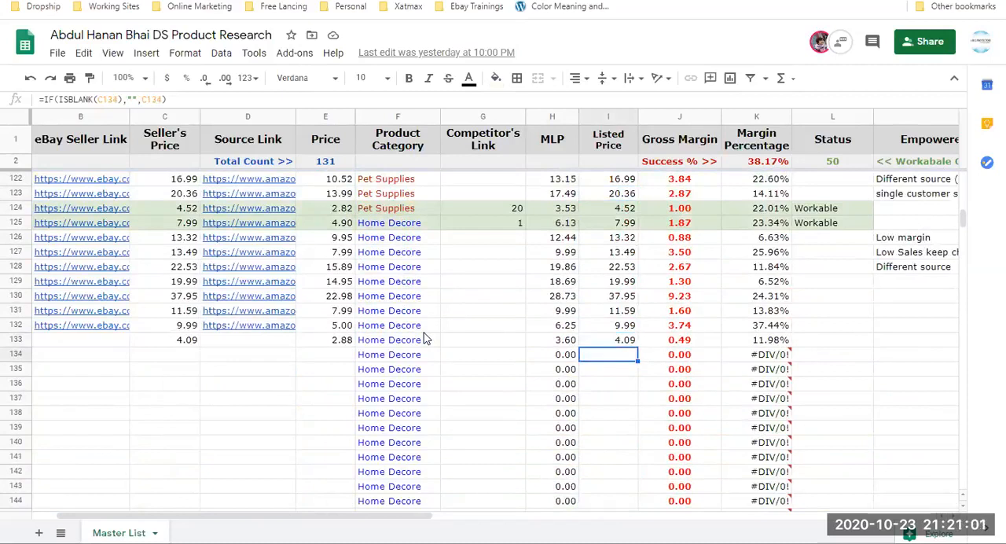
{"action": "key", "text": "Left"}
{"action": "key", "text": "Left"}
{"action": "key", "text": "Left"}
{"action": "key", "text": "Left"}
{"action": "key", "text": "Left"}
{"action": "key", "text": "Left"}
{"action": "key", "text": "Down"}
{"action": "key", "text": "Up"}
{"action": "key", "text": "Right"}
{"action": "key", "text": "Right"}
{"action": "key", "text": "Right"}
{"action": "key", "text": "Right"}
{"action": "key", "text": "Left"}
{"action": "key", "text": "Left"}
{"action": "key", "text": "Left"}
{"action": "key", "text": "Left"}
{"action": "type", "text": "1"}
{"action": "key", "text": "Tab"}
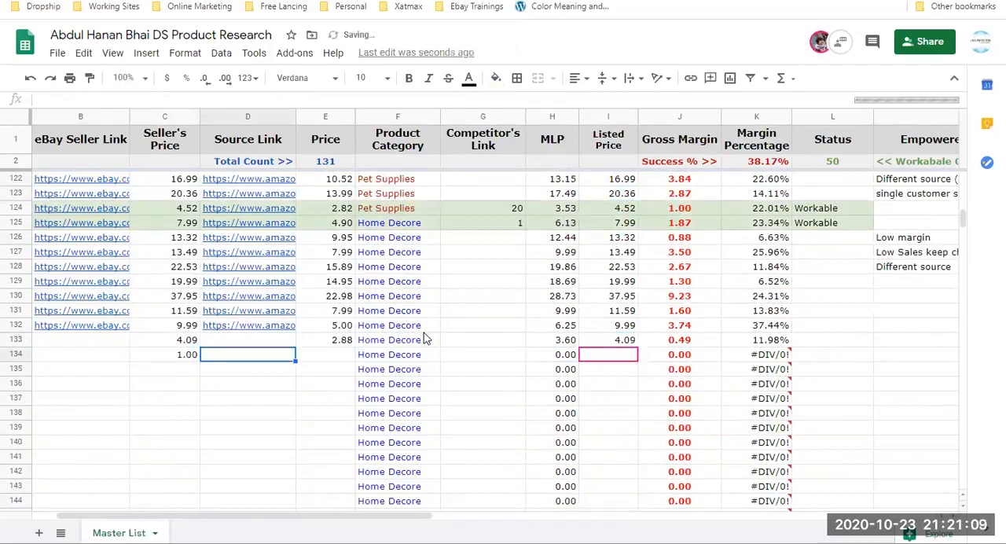
{"action": "key", "text": "Left"}
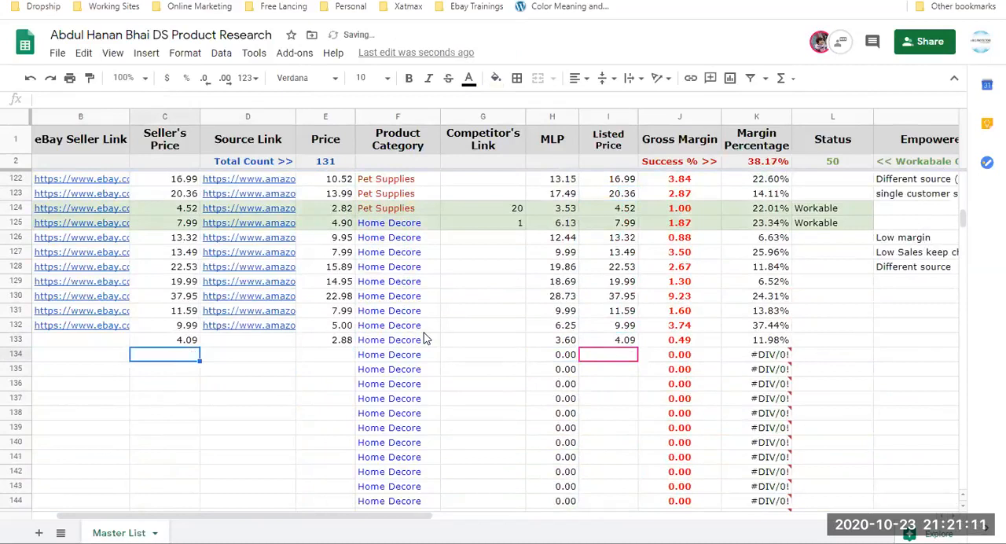
Examine the empty rows below the Home Decore entries down to where the Listed Price formulas end at row 476.
{"action": "key", "text": "Right"}
{"action": "key", "text": "Right"}
{"action": "key", "text": "Right"}
{"action": "key", "text": "Down"}
{"action": "key", "text": "Down"}
{"action": "key", "text": "Down"}
{"action": "key", "text": "Down"}
{"action": "key", "text": "Down"}
{"action": "key", "text": "Down"}
{"action": "key", "text": "Down"}
{"action": "key", "text": "Down"}
{"action": "key", "text": "Down"}
{"action": "key", "text": "Down"}
{"action": "key", "text": "Down"}
{"action": "key", "text": "Down"}
{"action": "key", "text": "Down"}
{"action": "key", "text": "Down"}
{"action": "key", "text": "Down"}
{"action": "key", "text": "Down"}
{"action": "key", "text": "Down"}
{"action": "key", "text": "Down"}
{"action": "key", "text": "Down"}
{"action": "key", "text": "Down"}
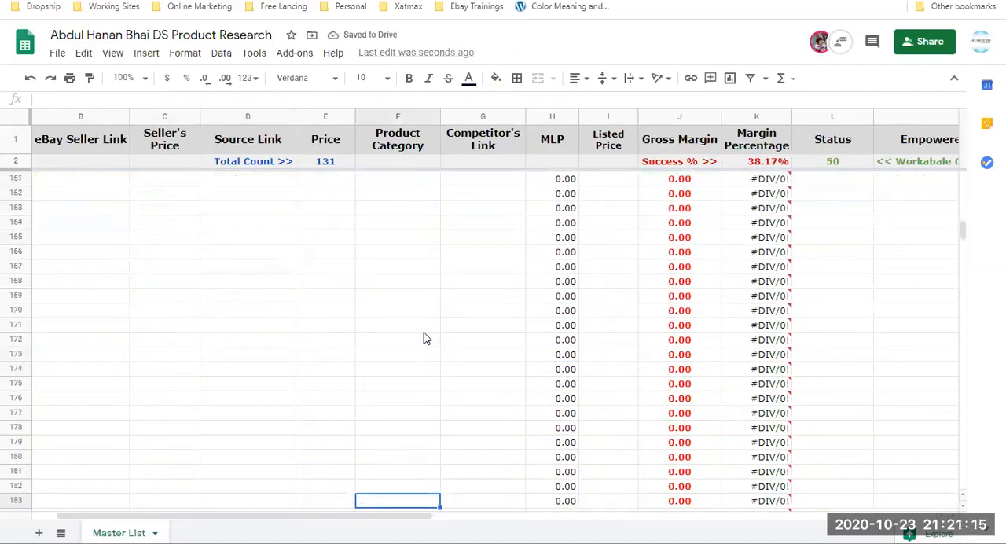
{"action": "key", "text": "ctrl+Down"}
{"action": "key", "text": "Right"}
{"action": "key", "text": "Right"}
{"action": "key", "text": "Right"}
{"action": "key", "text": "ctrl+Up"}
{"action": "key", "text": "Down"}
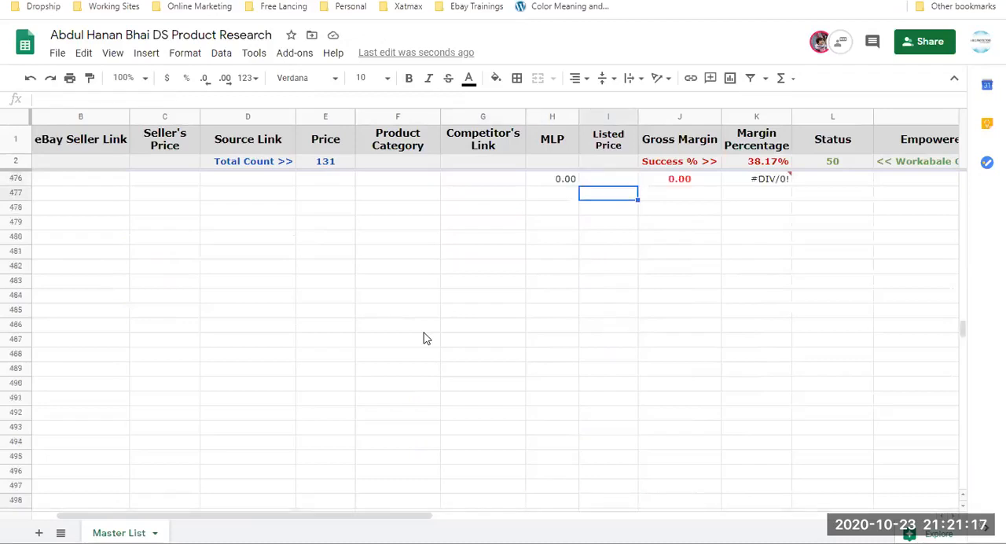
{"action": "key", "text": "Up"}
{"action": "key", "text": "Up"}
{"action": "key", "text": "Up"}
{"action": "key", "text": "Up"}
{"action": "key", "text": "Up"}
{"action": "key", "text": "Up"}
{"action": "key", "text": "Up"}
{"action": "key", "text": "Up"}
{"action": "key", "text": "Up"}
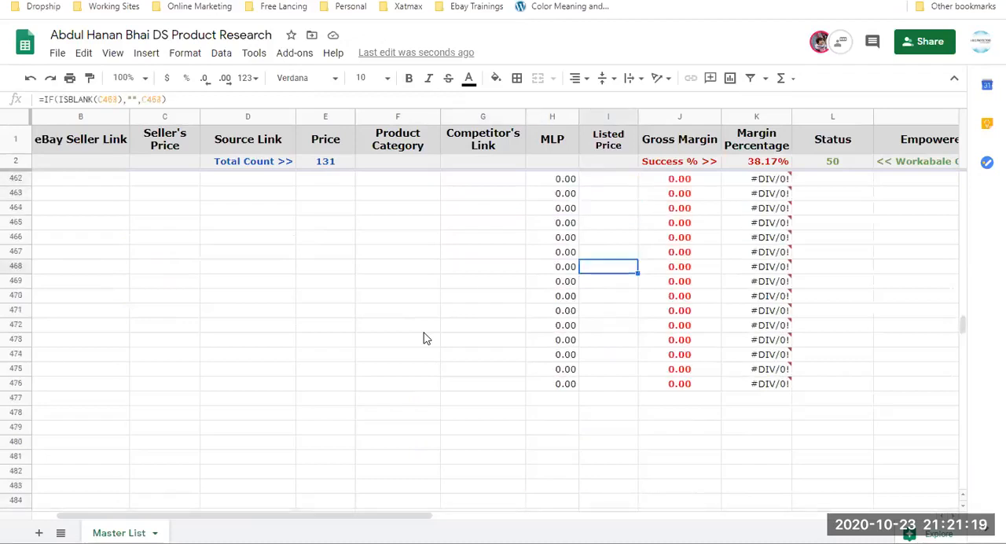
{"action": "key", "text": "Down"}
{"action": "key", "text": "Down"}
{"action": "key", "text": "Down"}
{"action": "key", "text": "Down"}
{"action": "key", "text": "Down"}
{"action": "key", "text": "Down"}
{"action": "key", "text": "Down"}
{"action": "key", "text": "Down"}
{"action": "key", "text": "Down"}
{"action": "key", "text": "Down"}
{"action": "key", "text": "Down"}
{"action": "key", "text": "Down"}
{"action": "key", "text": "Down"}
{"action": "key", "text": "Up"}
{"action": "key", "text": "Up"}
{"action": "key", "text": "Up"}
{"action": "key", "text": "Up"}
{"action": "key", "text": "Up"}
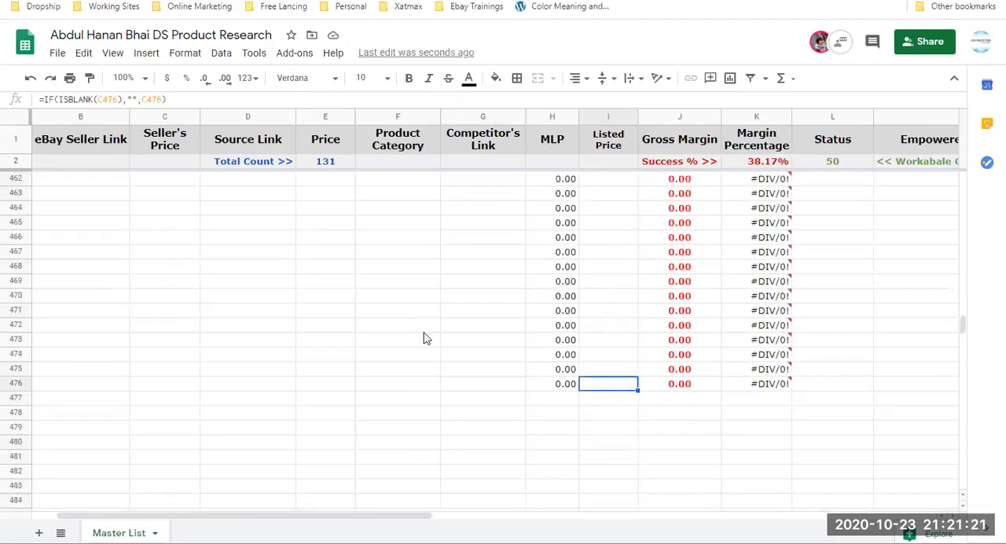
Review the Listed Price column from the first product rows down through the blank rows to row 220.
{"action": "key", "text": "ctrl+Up"}
{"action": "key", "text": "Down"}
{"action": "key", "text": "Down"}
{"action": "key", "text": "Down"}
{"action": "key", "text": "Down"}
{"action": "key", "text": "Down"}
{"action": "key", "text": "Down"}
{"action": "key", "text": "Down"}
{"action": "key", "text": "Down"}
{"action": "key", "text": "Down"}
{"action": "key", "text": "Down"}
{"action": "key", "text": "Down"}
{"action": "key", "text": "Down"}
{"action": "key", "text": "Down"}
{"action": "key", "text": "Down"}
{"action": "key", "text": "Down"}
{"action": "key", "text": "Down"}
{"action": "key", "text": "Down"}
{"action": "key", "text": "Down"}
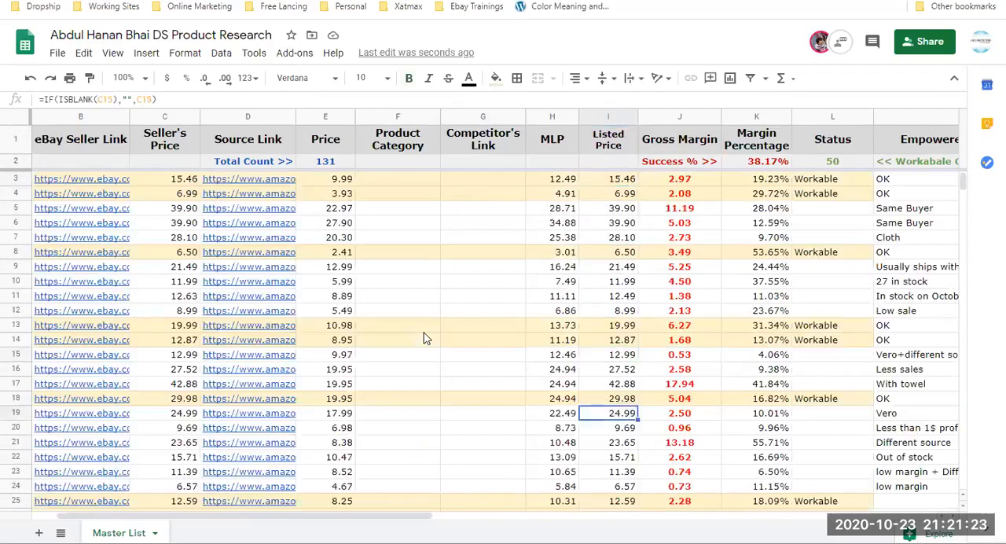
{"action": "key", "text": "Down"}
{"action": "key", "text": "Down"}
{"action": "key", "text": "Down"}
{"action": "key", "text": "Down"}
{"action": "key", "text": "Down"}
{"action": "key", "text": "Down"}
{"action": "key", "text": "Down"}
{"action": "key", "text": "Down"}
{"action": "key", "text": "Down"}
{"action": "key", "text": "Down"}
{"action": "key", "text": "Down"}
{"action": "key", "text": "Down"}
{"action": "key", "text": "Down"}
{"action": "key", "text": "Down"}
{"action": "key", "text": "Down"}
{"action": "key", "text": "Down"}
{"action": "key", "text": "Down"}
{"action": "key", "text": "Down"}
{"action": "key", "text": "Down"}
{"action": "key", "text": "Down"}
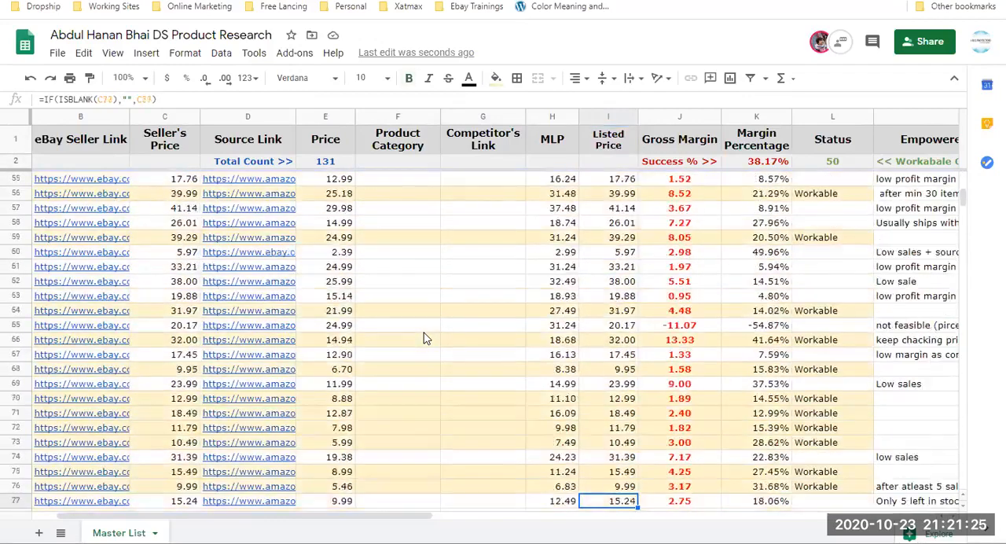
{"action": "key", "text": "Down"}
{"action": "key", "text": "Down"}
{"action": "key", "text": "Down"}
{"action": "key", "text": "Down"}
{"action": "key", "text": "Down"}
{"action": "key", "text": "Down"}
{"action": "key", "text": "Down"}
{"action": "key", "text": "Down"}
{"action": "key", "text": "Down"}
{"action": "key", "text": "Down"}
{"action": "key", "text": "Down"}
{"action": "key", "text": "Down"}
{"action": "key", "text": "Down"}
{"action": "key", "text": "Down"}
{"action": "key", "text": "Down"}
{"action": "key", "text": "Down"}
{"action": "key", "text": "Down"}
{"action": "key", "text": "Down"}
{"action": "key", "text": "Down"}
{"action": "key", "text": "Down"}
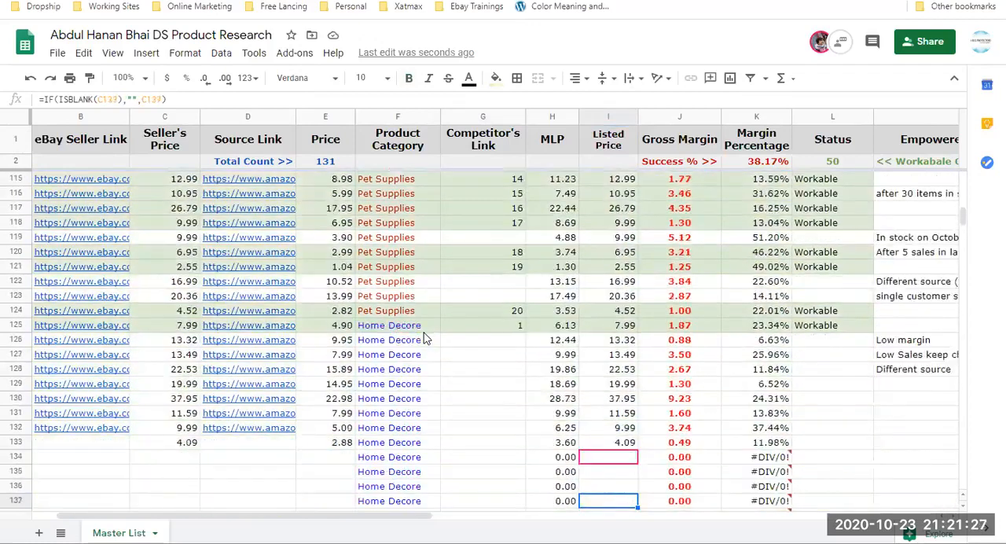
{"action": "key", "text": "Down"}
{"action": "key", "text": "Down"}
{"action": "key", "text": "Down"}
{"action": "key", "text": "Down"}
{"action": "key", "text": "Down"}
{"action": "key", "text": "Down"}
{"action": "key", "text": "Down"}
{"action": "key", "text": "Down"}
{"action": "key", "text": "Down"}
{"action": "key", "text": "Down"}
{"action": "key", "text": "Down"}
{"action": "key", "text": "Down"}
{"action": "key", "text": "Down"}
{"action": "key", "text": "Down"}
{"action": "key", "text": "Down"}
{"action": "key", "text": "Down"}
{"action": "key", "text": "Down"}
{"action": "key", "text": "Down"}
{"action": "key", "text": "Down"}
{"action": "key", "text": "Down"}
{"action": "key", "text": "Down"}
{"action": "key", "text": "Down"}
{"action": "key", "text": "Down"}
{"action": "key", "text": "Down"}
{"action": "key", "text": "Down"}
{"action": "key", "text": "Down"}
{"action": "key", "text": "Down"}
{"action": "key", "text": "Down"}
{"action": "key", "text": "Down"}
{"action": "key", "text": "Down"}
{"action": "key", "text": "Down"}
{"action": "key", "text": "Down"}
{"action": "key", "text": "Down"}
{"action": "key", "text": "Down"}
{"action": "key", "text": "Down"}
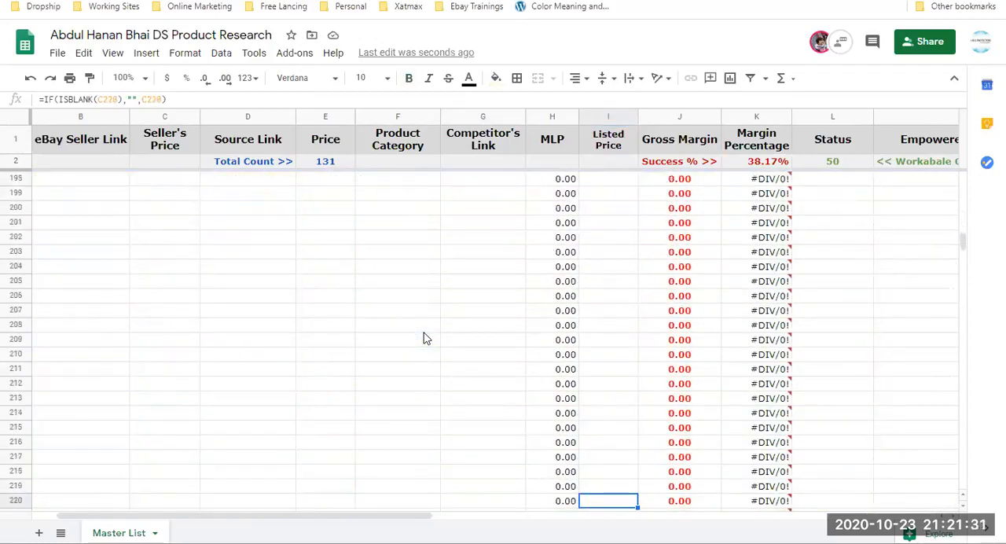
Look through the Listed Price column again from its start down past the Home Decore rows to row 151.
{"action": "key", "text": "ctrl+Up"}
{"action": "key", "text": "Down"}
{"action": "key", "text": "Down"}
{"action": "key", "text": "Down"}
{"action": "key", "text": "Down"}
{"action": "key", "text": "Down"}
{"action": "key", "text": "Down"}
{"action": "key", "text": "Down"}
{"action": "key", "text": "Down"}
{"action": "key", "text": "Down"}
{"action": "key", "text": "Down"}
{"action": "key", "text": "Down"}
{"action": "key", "text": "Down"}
{"action": "key", "text": "Down"}
{"action": "key", "text": "Down"}
{"action": "key", "text": "Down"}
{"action": "key", "text": "Down"}
{"action": "key", "text": "Down"}
{"action": "key", "text": "Down"}
{"action": "key", "text": "Down"}
{"action": "key", "text": "Down"}
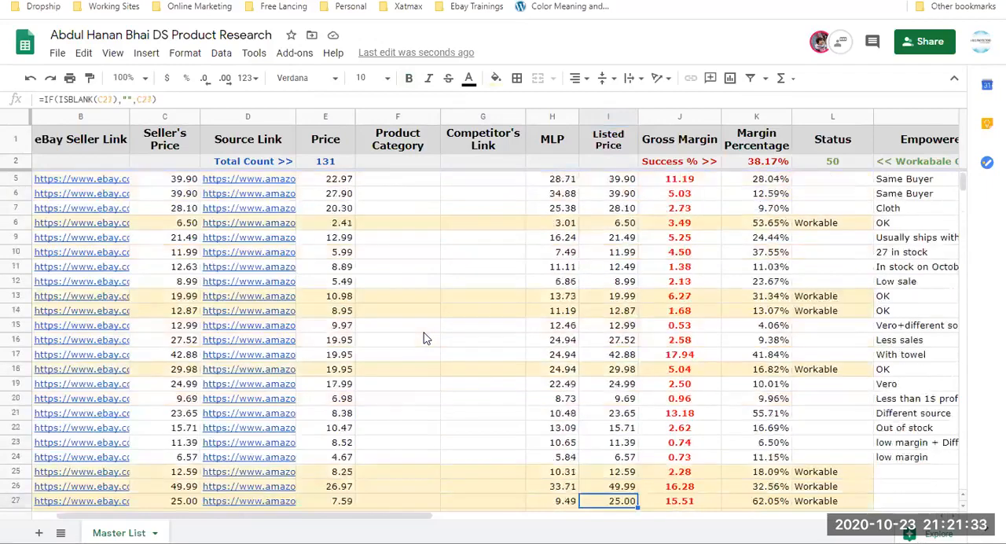
{"action": "key", "text": "Down"}
{"action": "key", "text": "Down"}
{"action": "key", "text": "Down"}
{"action": "key", "text": "Down"}
{"action": "key", "text": "Down"}
{"action": "key", "text": "Down"}
{"action": "key", "text": "Down"}
{"action": "key", "text": "Down"}
{"action": "key", "text": "Down"}
{"action": "key", "text": "Down"}
{"action": "key", "text": "Down"}
{"action": "key", "text": "Down"}
{"action": "key", "text": "Down"}
{"action": "key", "text": "Down"}
{"action": "key", "text": "Down"}
{"action": "key", "text": "Down"}
{"action": "key", "text": "Down"}
{"action": "key", "text": "Down"}
{"action": "key", "text": "Down"}
{"action": "key", "text": "Down"}
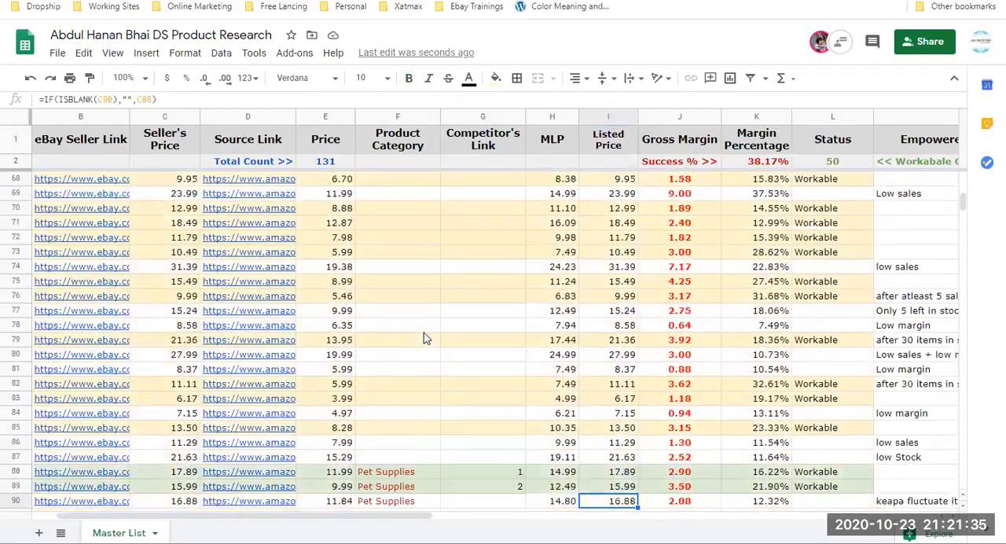
{"action": "key", "text": "Down"}
{"action": "key", "text": "Down"}
{"action": "key", "text": "Down"}
{"action": "key", "text": "Down"}
{"action": "key", "text": "Down"}
{"action": "key", "text": "Down"}
{"action": "key", "text": "Down"}
{"action": "key", "text": "Down"}
{"action": "key", "text": "Down"}
{"action": "key", "text": "Down"}
{"action": "key", "text": "Down"}
{"action": "key", "text": "Down"}
{"action": "key", "text": "Down"}
{"action": "key", "text": "Down"}
{"action": "key", "text": "Down"}
{"action": "key", "text": "Down"}
{"action": "key", "text": "Down"}
{"action": "key", "text": "Down"}
{"action": "key", "text": "Down"}
{"action": "key", "text": "Down"}
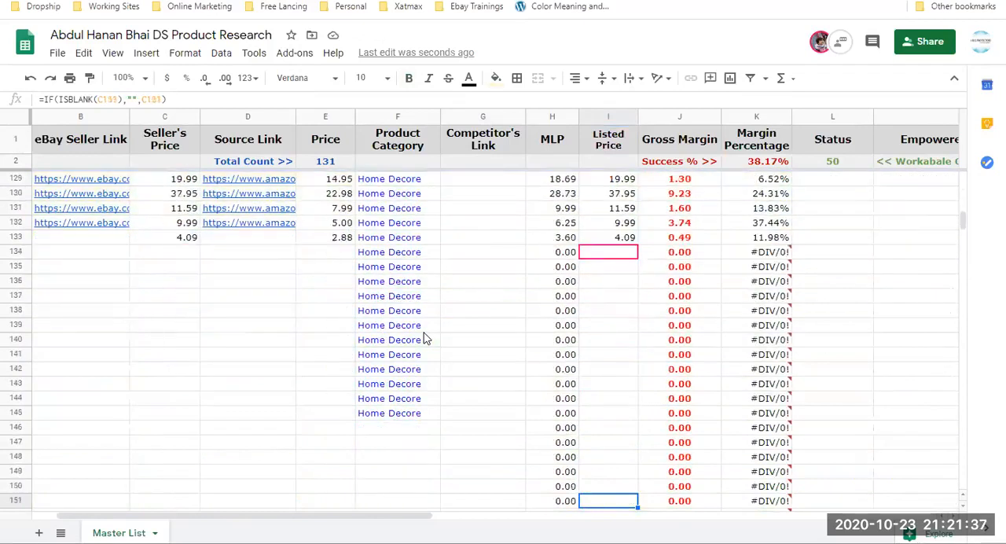
Compare the Listed Price and Gross Margin formulas around the last filled Home Decore rows and the blank rows below.
{"action": "key", "text": "Up"}
{"action": "key", "text": "Up"}
{"action": "key", "text": "Up"}
{"action": "key", "text": "Up"}
{"action": "key", "text": "Up"}
{"action": "key", "text": "Up"}
{"action": "key", "text": "Up"}
{"action": "key", "text": "Up"}
{"action": "key", "text": "Up"}
{"action": "key", "text": "Up"}
{"action": "key", "text": "Up"}
{"action": "key", "text": "Up"}
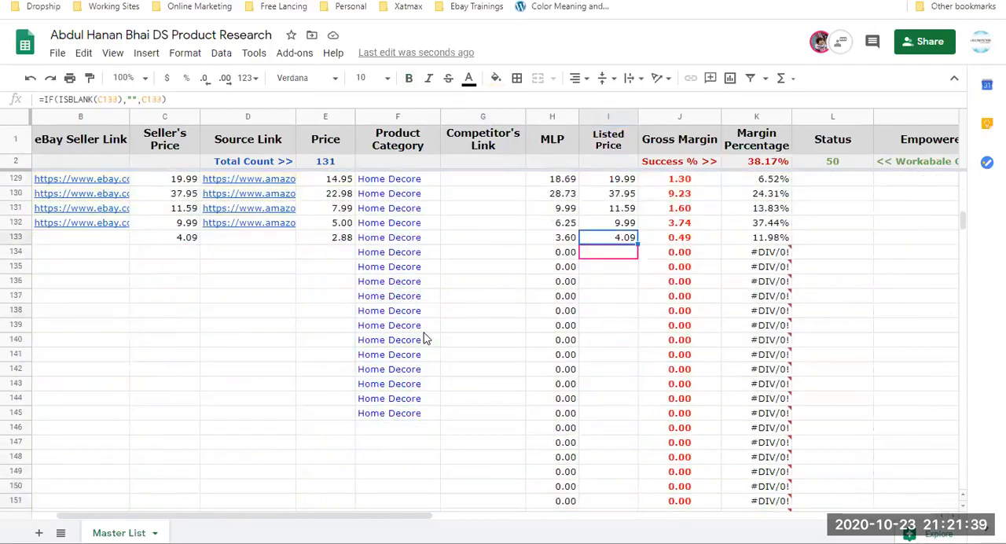
{"action": "key", "text": "Up"}
{"action": "key", "text": "Up"}
{"action": "key", "text": "Up"}
{"action": "key", "text": "Up"}
{"action": "key", "text": "Up"}
{"action": "key", "text": "Up"}
{"action": "key", "text": "Up"}
{"action": "key", "text": "Up"}
{"action": "key", "text": "Up"}
{"action": "key", "text": "Up"}
{"action": "key", "text": "Up"}
{"action": "key", "text": "Up"}
{"action": "key", "text": "Up"}
{"action": "key", "text": "Down"}
{"action": "key", "text": "Down"}
{"action": "key", "text": "Down"}
{"action": "key", "text": "Down"}
{"action": "key", "text": "Down"}
{"action": "key", "text": "Right"}
{"action": "key", "text": "Right"}
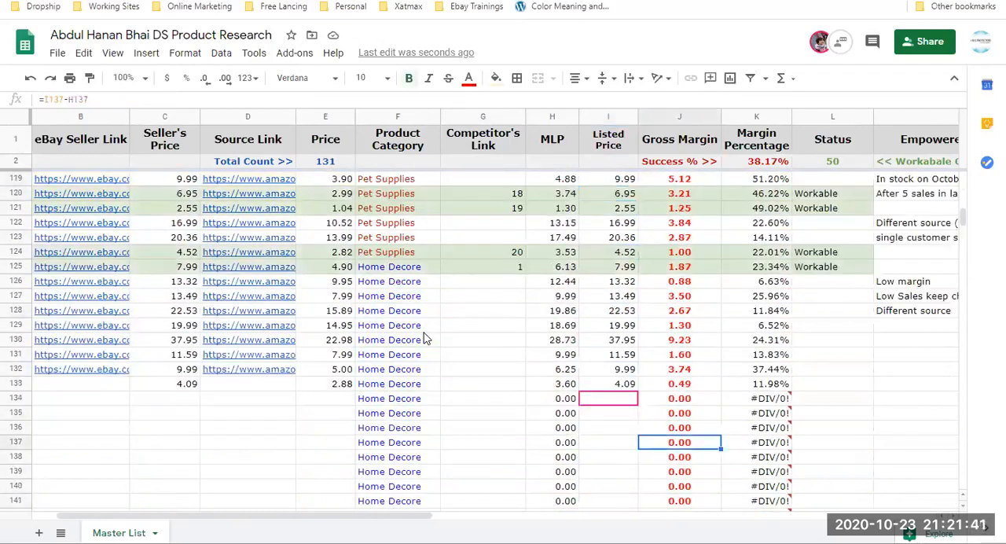
{"action": "key", "text": "Up"}
{"action": "key", "text": "Up"}
{"action": "key", "text": "Up"}
{"action": "key", "text": "Left"}
{"action": "key", "text": "Left"}
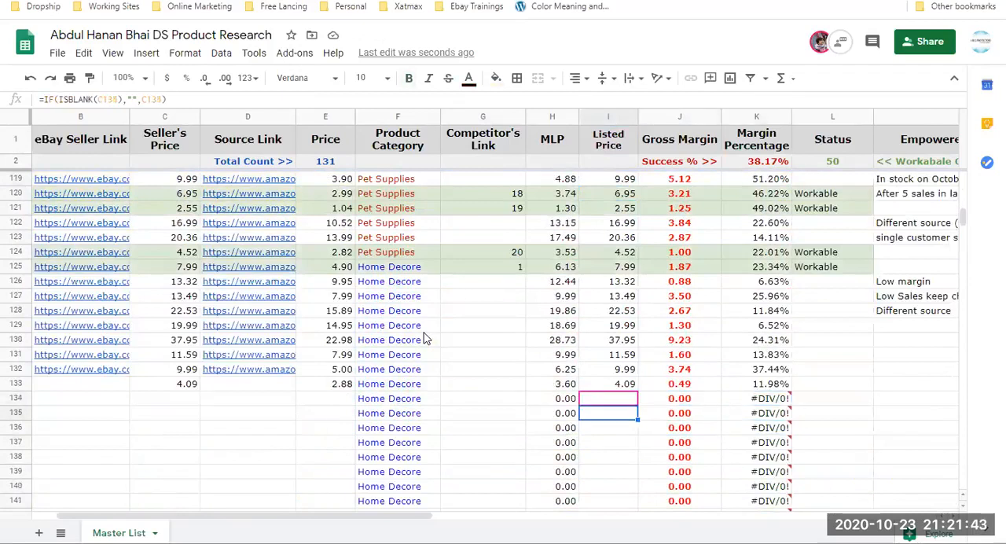
Check the end of the Listed Price column, and trace the Price column back up to the Pet Supplies product in row 116.
{"action": "key", "text": "ctrl+Down"}
{"action": "key", "text": "Down"}
{"action": "key", "text": "Down"}
{"action": "key", "text": "Up"}
{"action": "key", "text": "Down"}
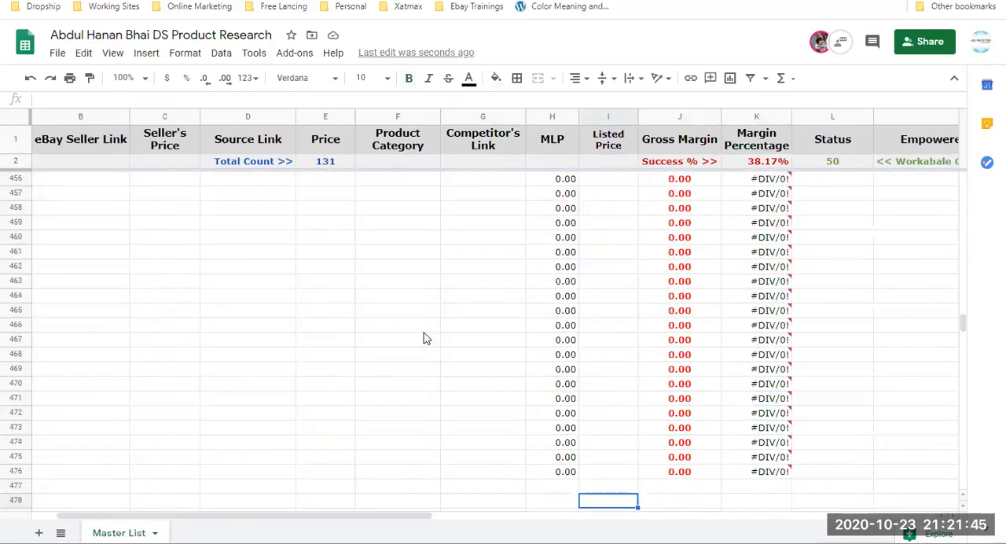
{"action": "key", "text": "Left"}
{"action": "key", "text": "Left"}
{"action": "key", "text": "Left"}
{"action": "key", "text": "Left"}
{"action": "key", "text": "Up"}
{"action": "key", "text": "Up"}
{"action": "key", "text": "Up"}
{"action": "key", "text": "Up"}
{"action": "key", "text": "Up"}
{"action": "key", "text": "Up"}
{"action": "key", "text": "Up"}
{"action": "key", "text": "Up"}
{"action": "key", "text": "Up"}
{"action": "key", "text": "Up"}
{"action": "key", "text": "Up"}
{"action": "key", "text": "Up"}
{"action": "key", "text": "Up"}
{"action": "key", "text": "Up"}
{"action": "key", "text": "Up"}
{"action": "key", "text": "Up"}
{"action": "key", "text": "Up"}
{"action": "key", "text": "ctrl+Up"}
{"action": "key", "text": "Down"}
{"action": "key", "text": "Up"}
{"action": "key", "text": "Up"}
{"action": "key", "text": "Up"}
{"action": "key", "text": "Up"}
{"action": "key", "text": "Up"}
{"action": "key", "text": "Up"}
{"action": "key", "text": "Up"}
{"action": "key", "text": "Up"}
{"action": "key", "text": "Up"}
{"action": "key", "text": "Up"}
{"action": "key", "text": "Up"}
{"action": "key", "text": "Up"}
{"action": "key", "text": "Up"}
{"action": "key", "text": "Up"}
{"action": "key", "text": "Up"}
{"action": "key", "text": "Up"}
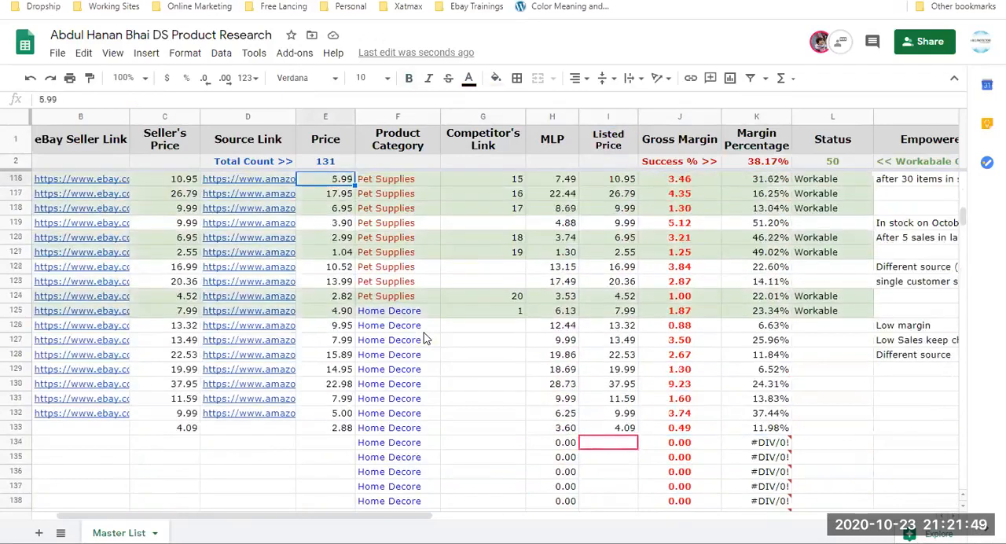
Copy the first product's Amazon source link and open it in a new tab of the eBay Seller Hub browser window.
{"action": "scroll", "coordinate": [416, 340], "scroll_direction": "up", "scroll_amount": 15}
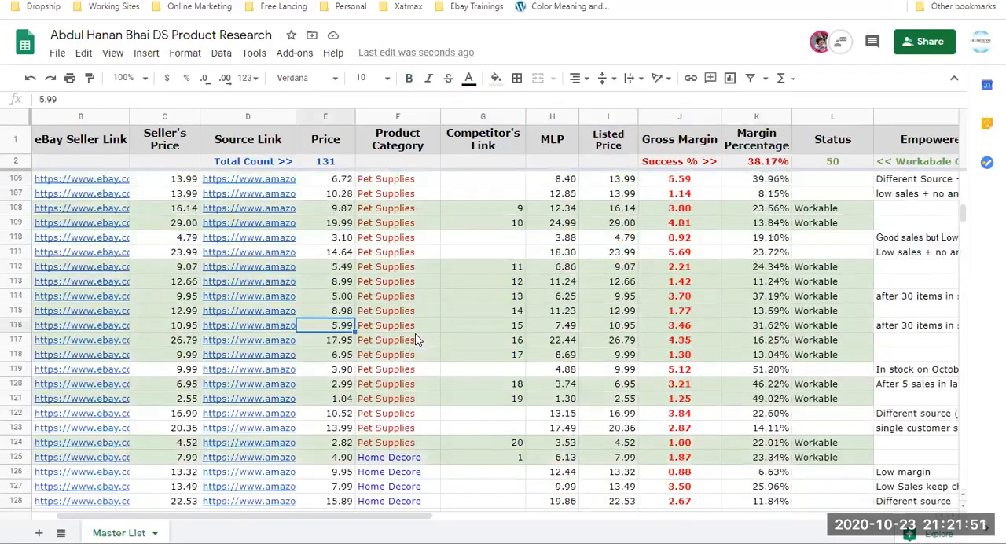
{"action": "scroll", "coordinate": [416, 339], "scroll_direction": "up", "scroll_amount": 6}
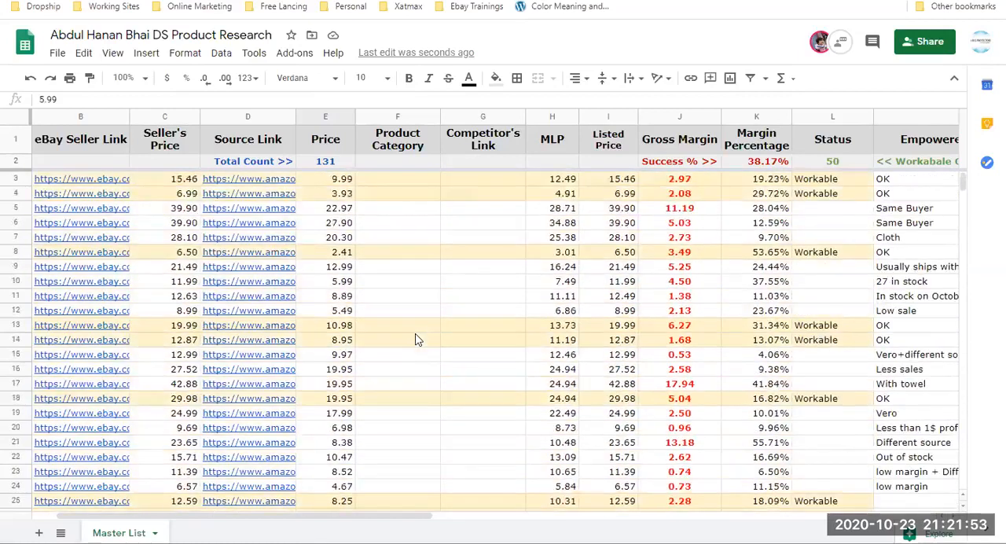
{"action": "left_click", "coordinate": [282, 181]}
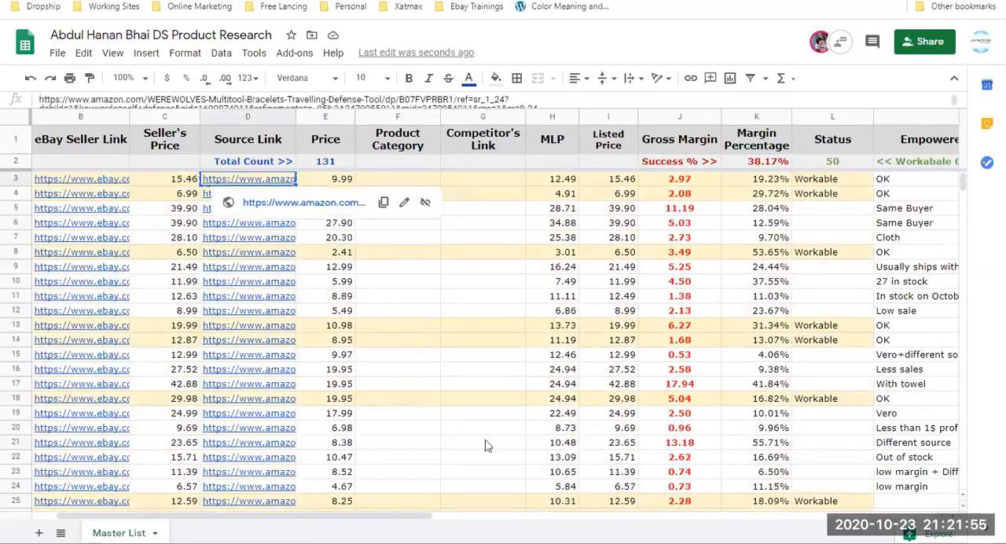
{"action": "key", "text": "alt+Tab"}
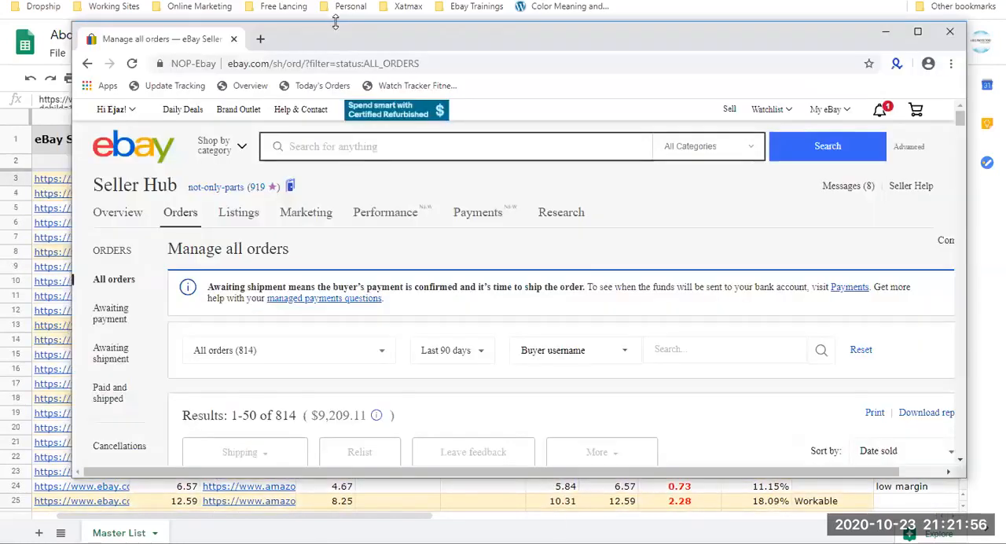
{"action": "left_click", "coordinate": [258, 39]}
{"action": "key", "text": "ctrl+v"}
{"action": "key", "text": "Return"}
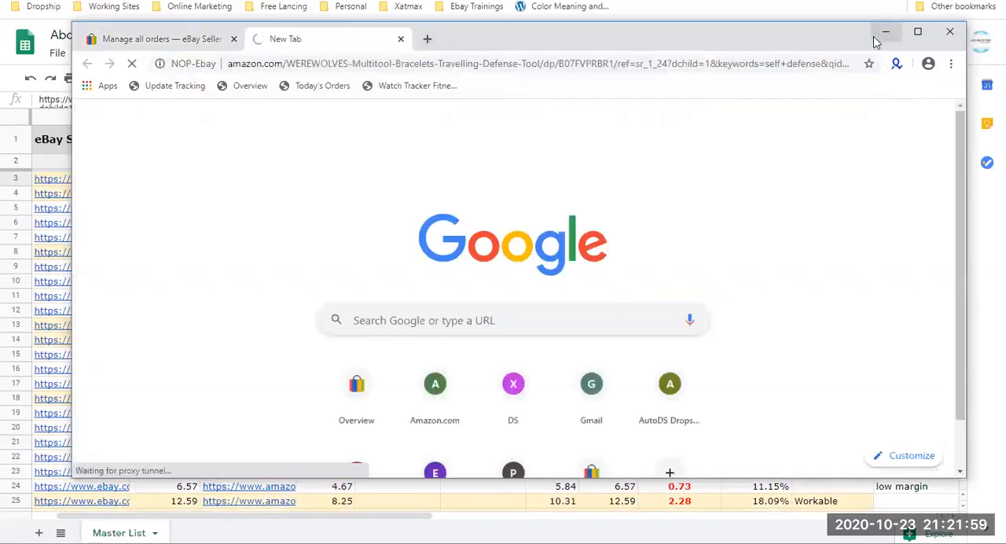
Copy the first product's eBay seller link from the sheet and open it in a new tab beside its Amazon page.
{"action": "left_click", "coordinate": [882, 36]}
{"action": "key", "text": "Left"}
{"action": "key", "text": "Left"}
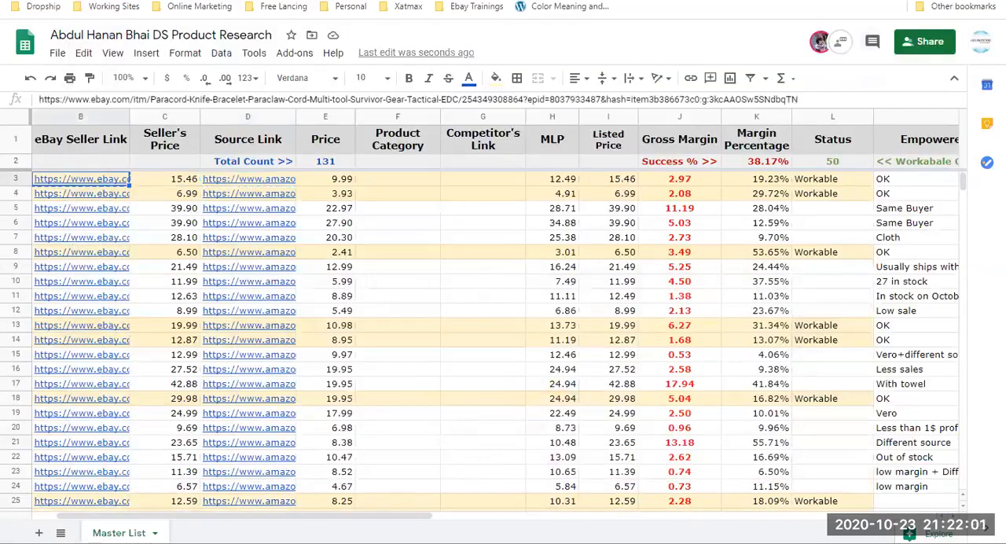
{"action": "key", "text": "alt+Tab"}
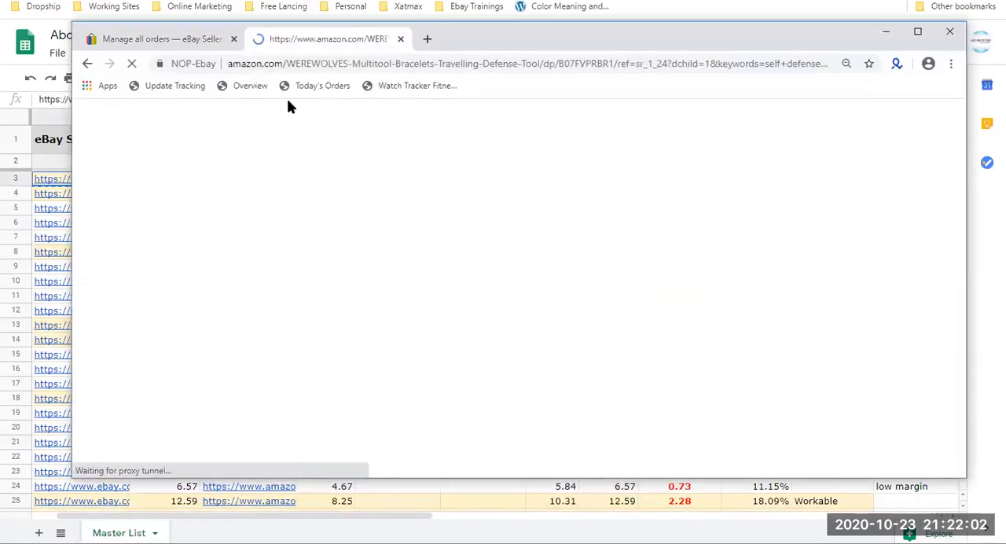
{"action": "left_click", "coordinate": [428, 38]}
{"action": "key", "text": "ctrl+v"}
{"action": "key", "text": "Return"}
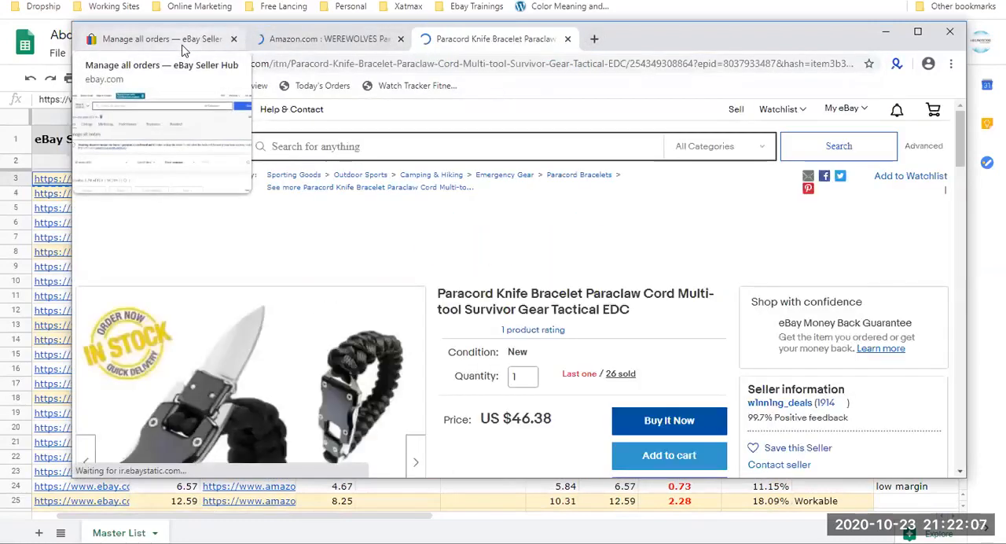
Check the Seller Hub notifications, open the active listings, and start creating a single new listing.
{"action": "left_click", "coordinate": [182, 43]}
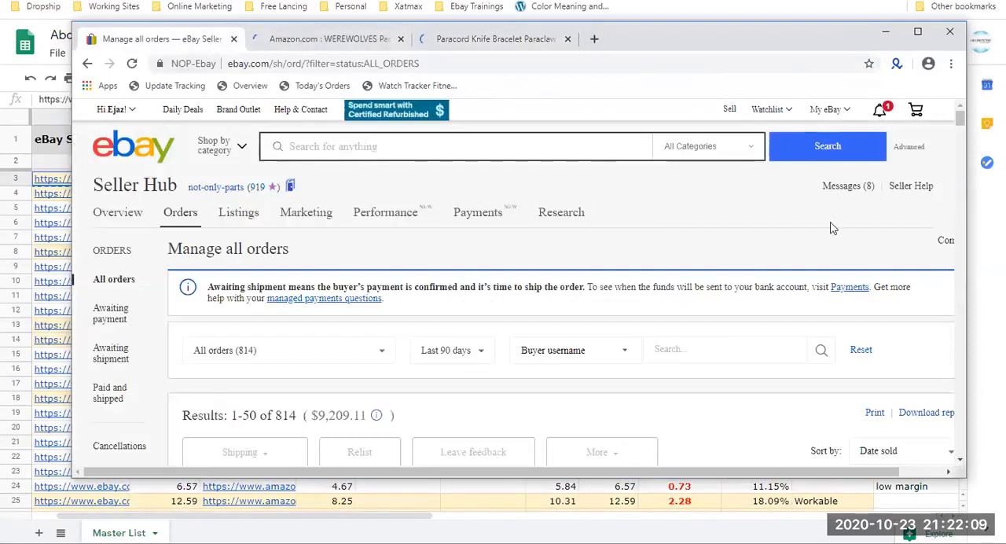
{"action": "left_click", "coordinate": [884, 110]}
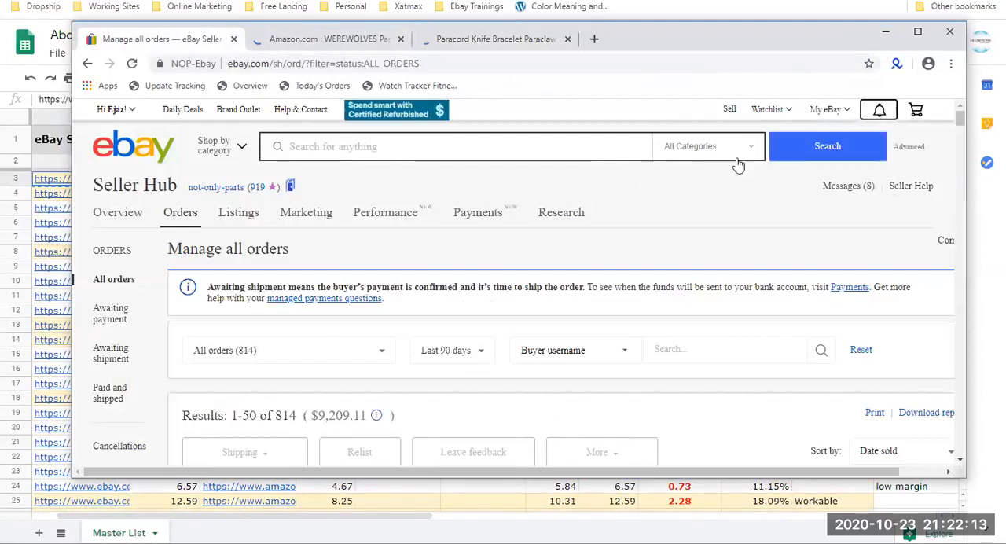
{"action": "left_click", "coordinate": [237, 219]}
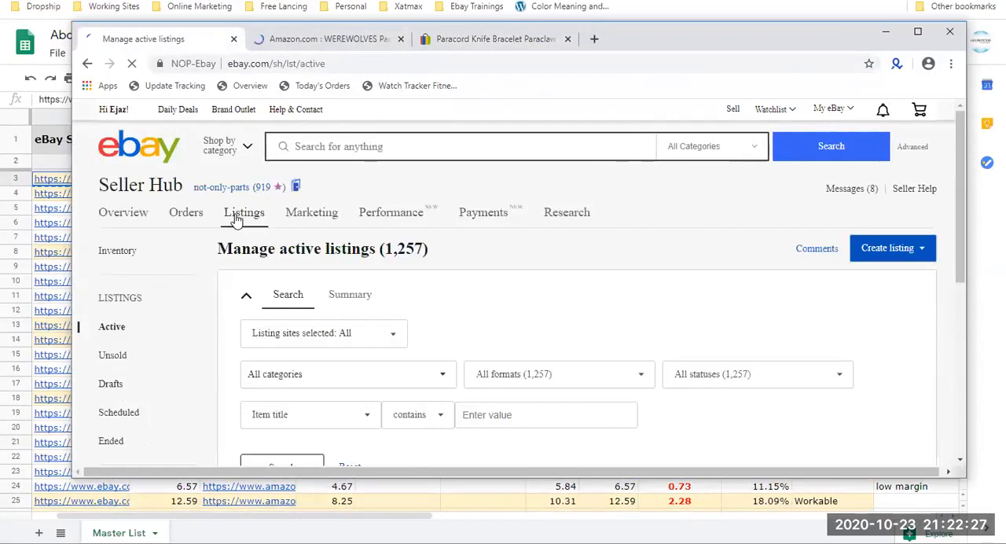
{"action": "scroll", "coordinate": [237, 218], "scroll_direction": "down", "scroll_amount": 5}
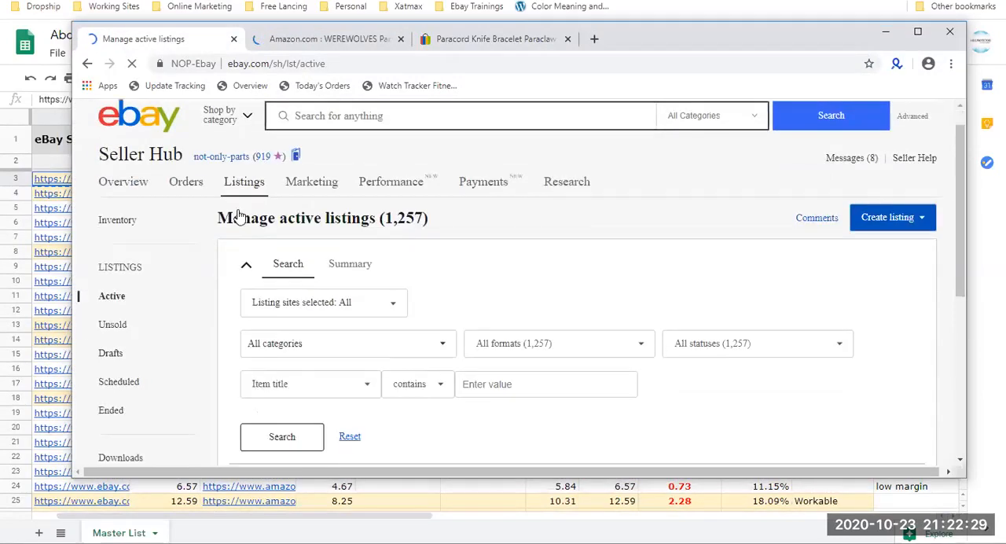
{"action": "scroll", "coordinate": [240, 216], "scroll_direction": "up", "scroll_amount": 3}
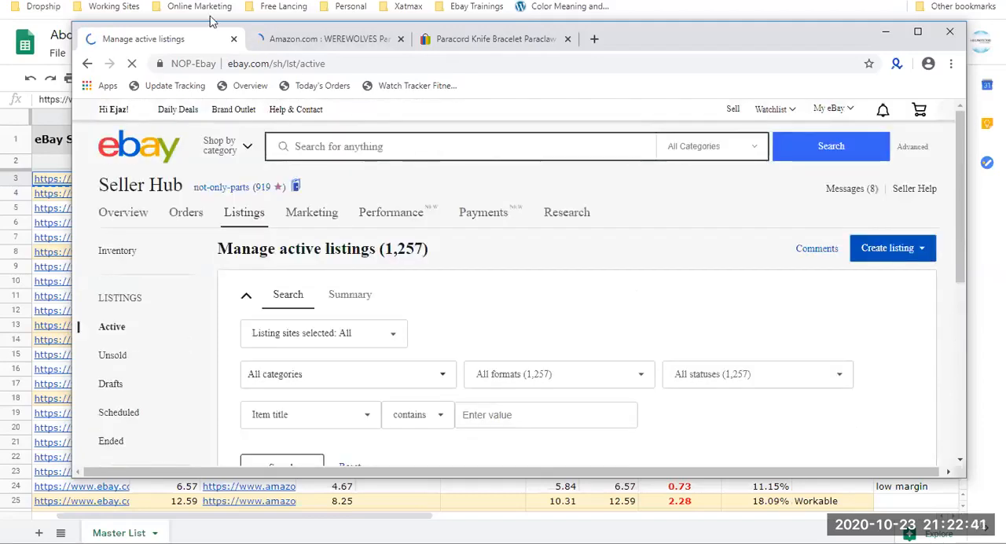
{"action": "left_click", "coordinate": [886, 248]}
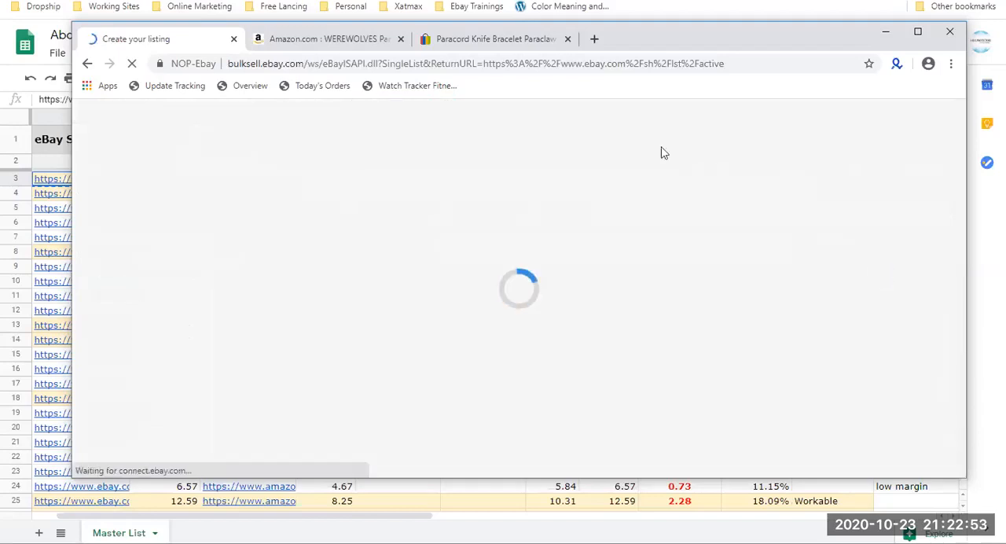
Copy the title of the eBay Paracord Knife Bracelet page and start the new listing with it as the product name.
{"action": "left_click", "coordinate": [484, 48]}
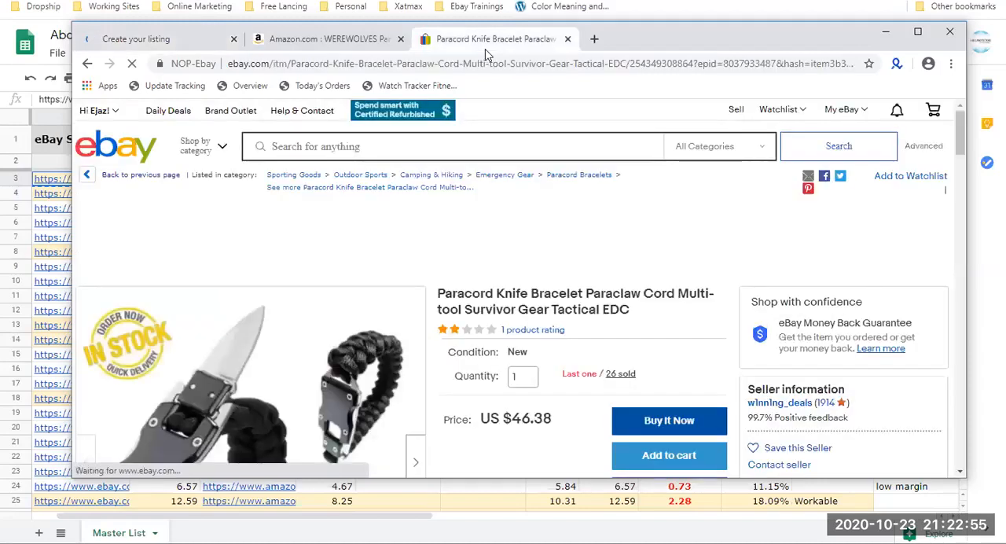
{"action": "triple_click", "coordinate": [504, 305]}
{"action": "key", "text": "ctrl+c"}
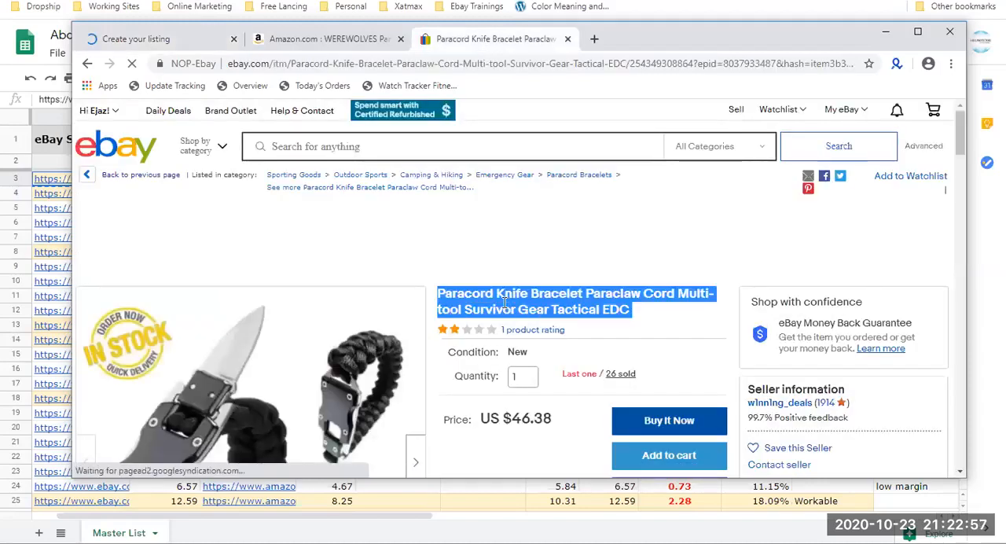
{"action": "left_click", "coordinate": [161, 38]}
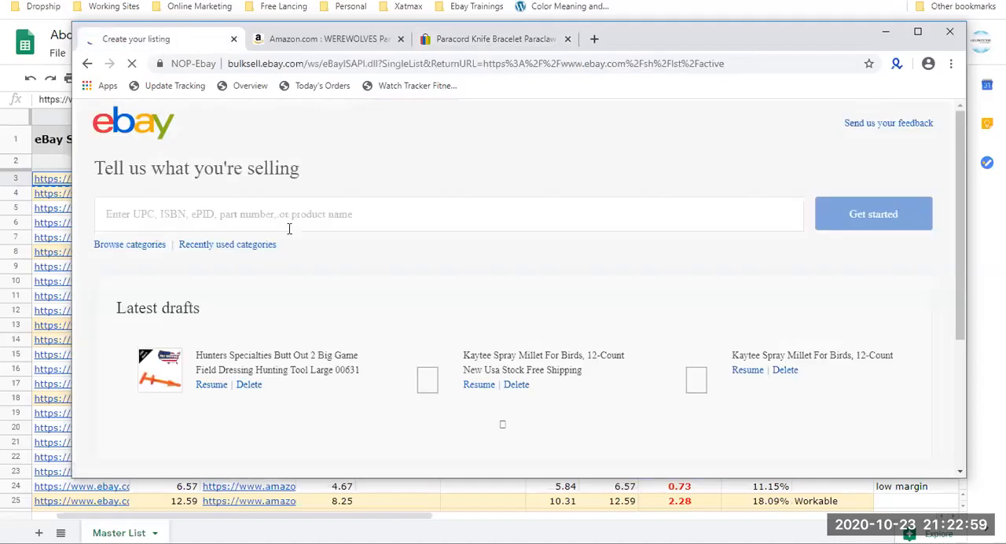
{"action": "left_click", "coordinate": [284, 221]}
{"action": "key", "text": "ctrl+v"}
{"action": "left_click", "coordinate": [832, 205]}
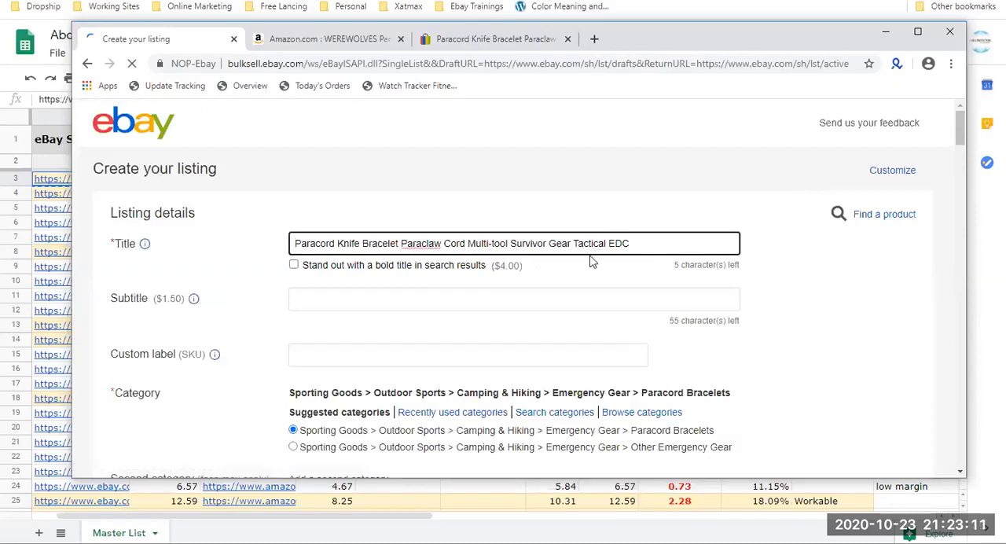
Set the listing's custom label to "AMZ: B07FVPRBR1", taking the product code from the Amazon page's address.
{"action": "scroll", "coordinate": [469, 341], "scroll_direction": "down", "scroll_amount": 1}
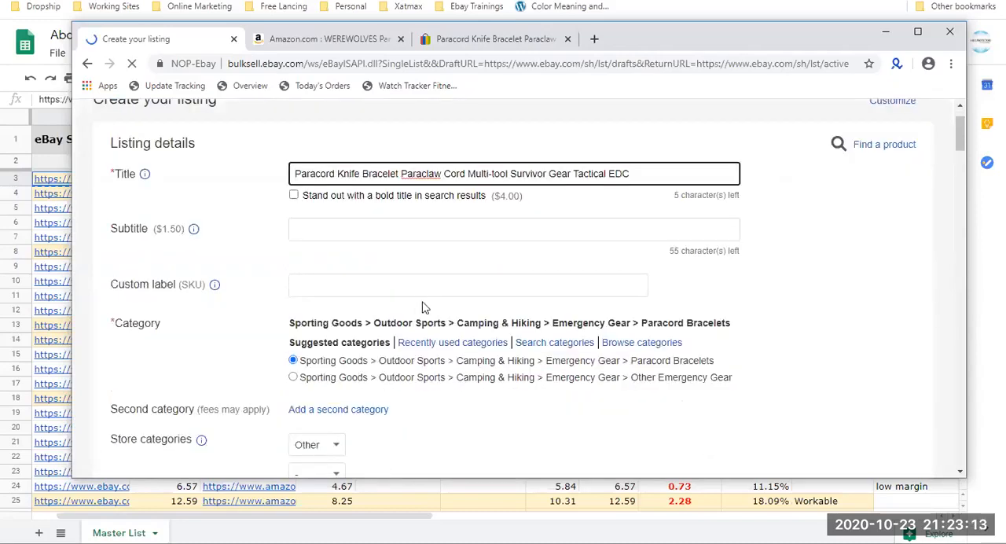
{"action": "left_click", "coordinate": [418, 288]}
{"action": "type", "text": "AMZ"}
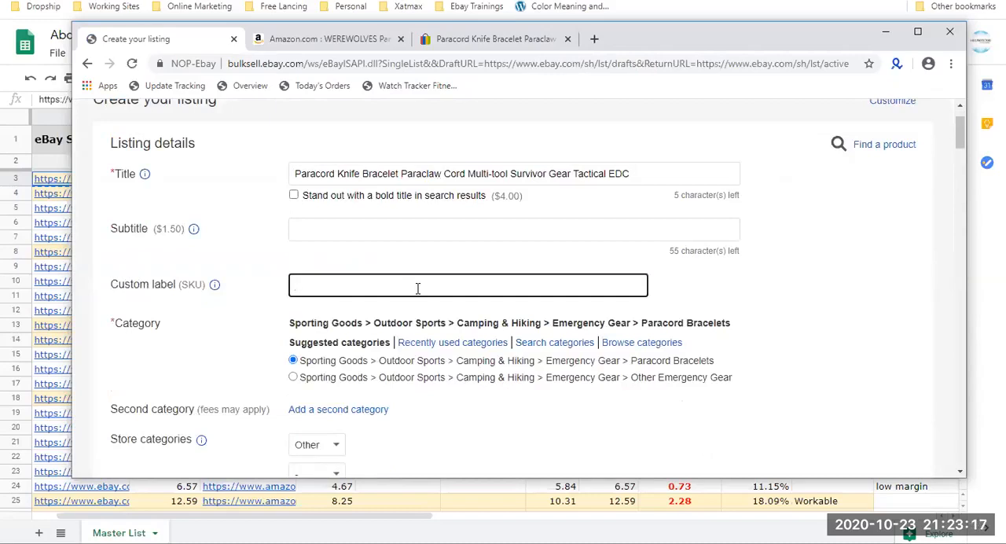
{"action": "type", "text": "ASA"}
{"action": "key", "text": "BackSpace"}
{"action": "key", "text": "BackSpace"}
{"action": "key", "text": "BackSpace"}
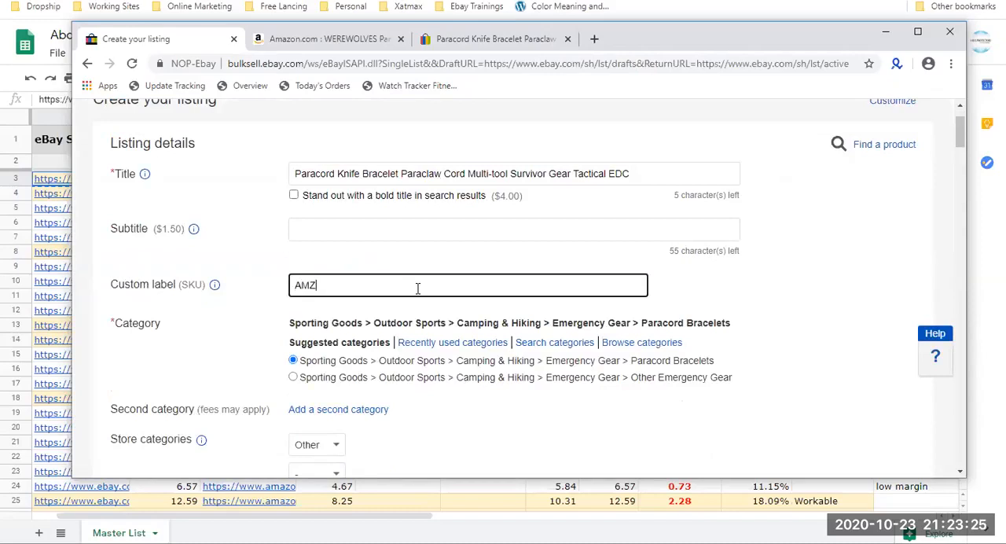
{"action": "type", "text": "AMZ:"}
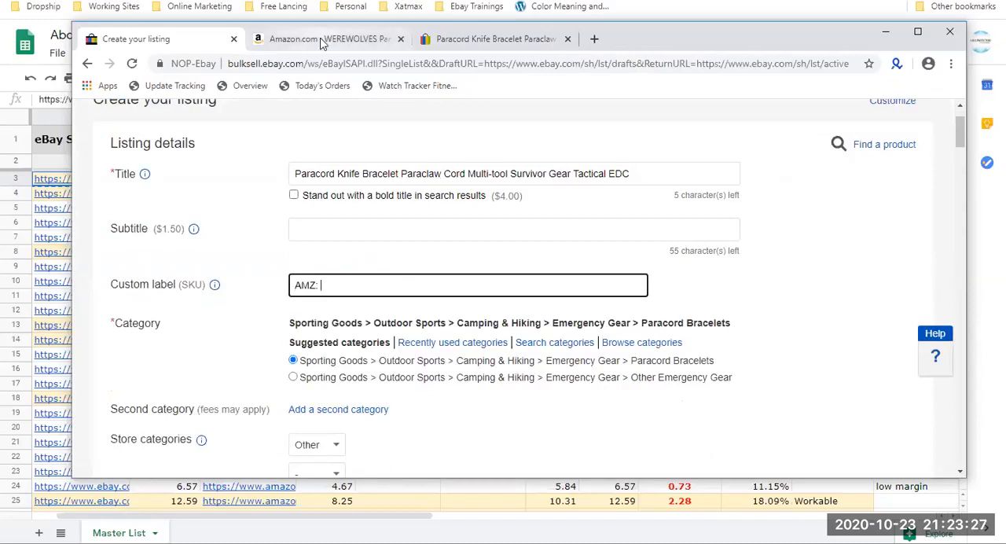
{"action": "left_click", "coordinate": [322, 39]}
{"action": "double_click", "coordinate": [604, 66]}
{"action": "key", "text": "ctrl+c"}
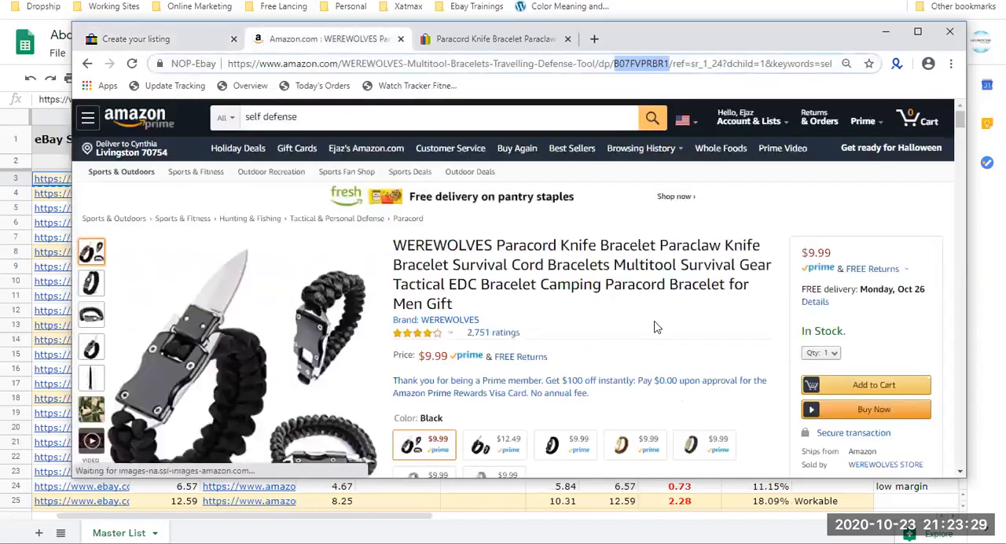
{"action": "left_click", "coordinate": [122, 38]}
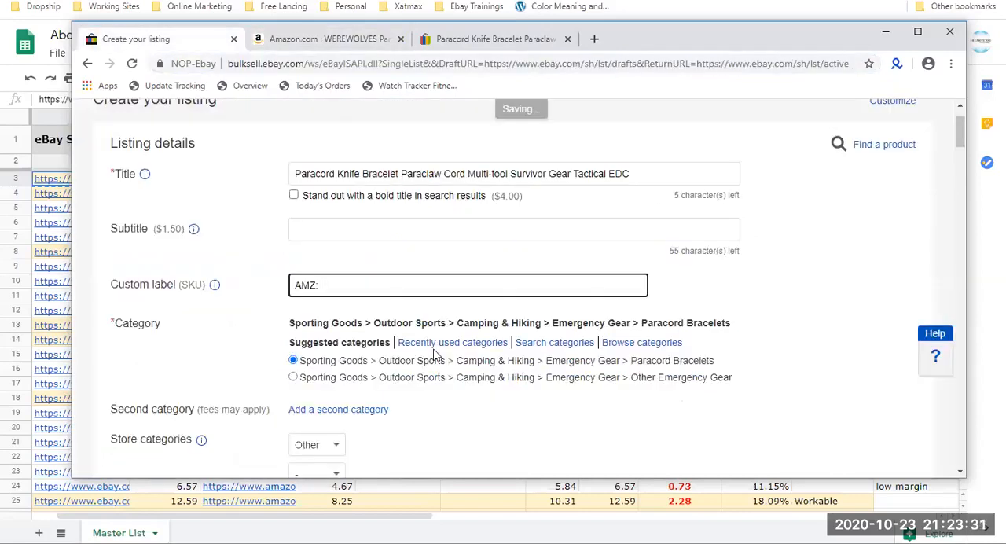
{"action": "key", "text": "ctrl+v"}
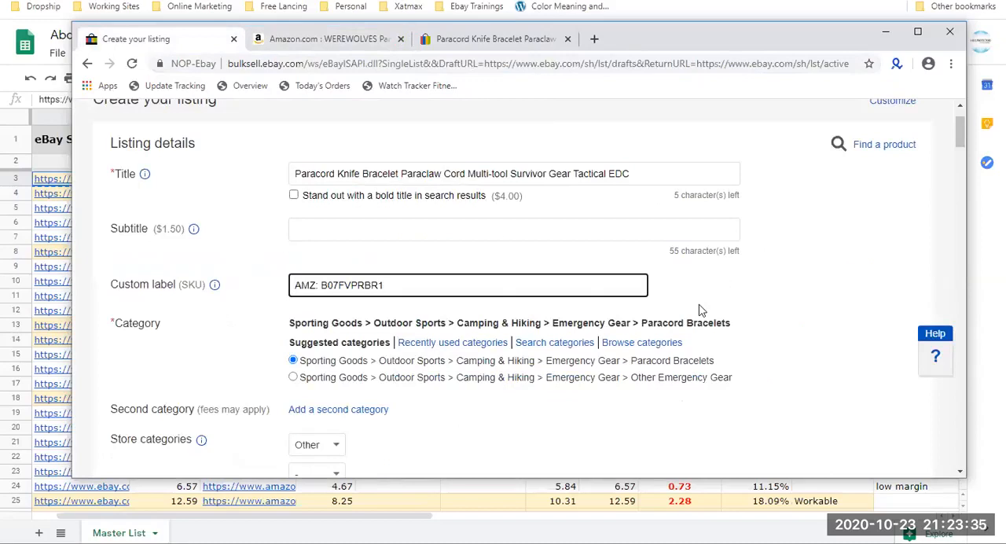
{"action": "left_click", "coordinate": [328, 41]}
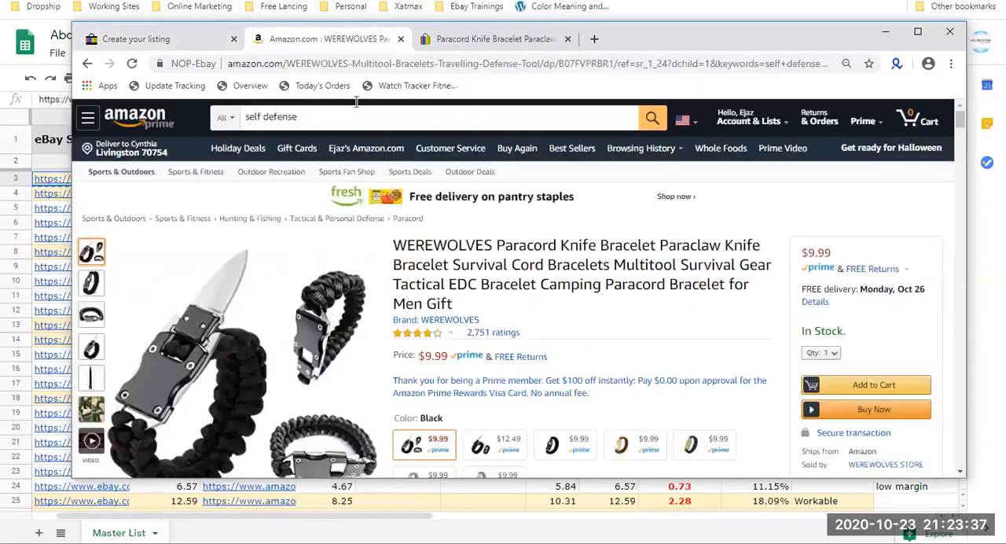
{"action": "left_click", "coordinate": [189, 38]}
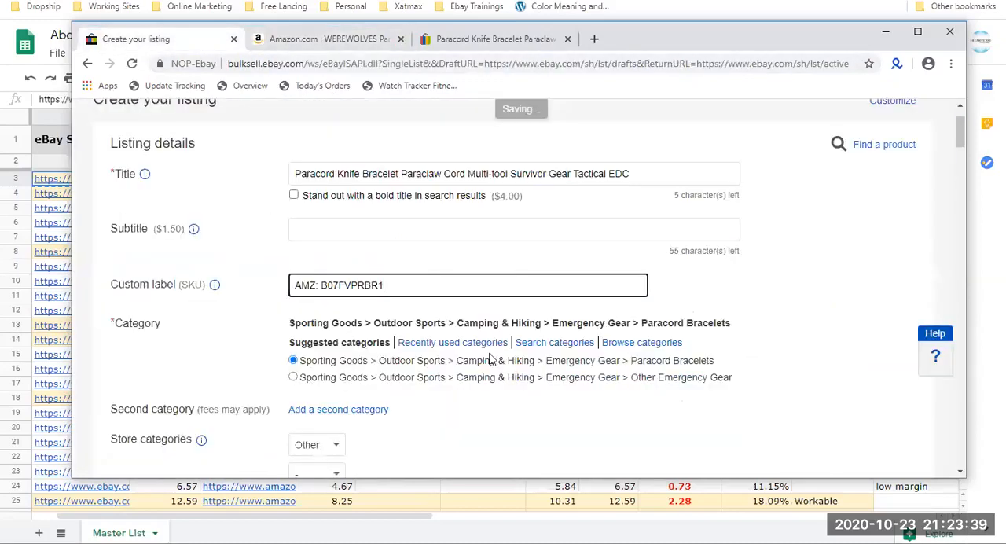
Set the listing's UPC to "Does not apply" and its condition to New.
{"action": "scroll", "coordinate": [489, 358], "scroll_direction": "down", "scroll_amount": 2}
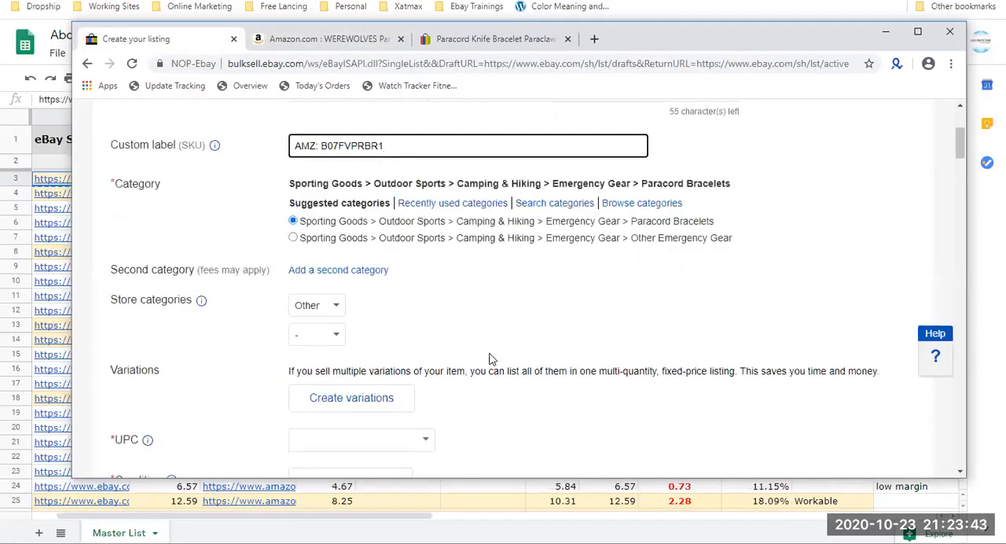
{"action": "scroll", "coordinate": [489, 359], "scroll_direction": "down", "scroll_amount": 1}
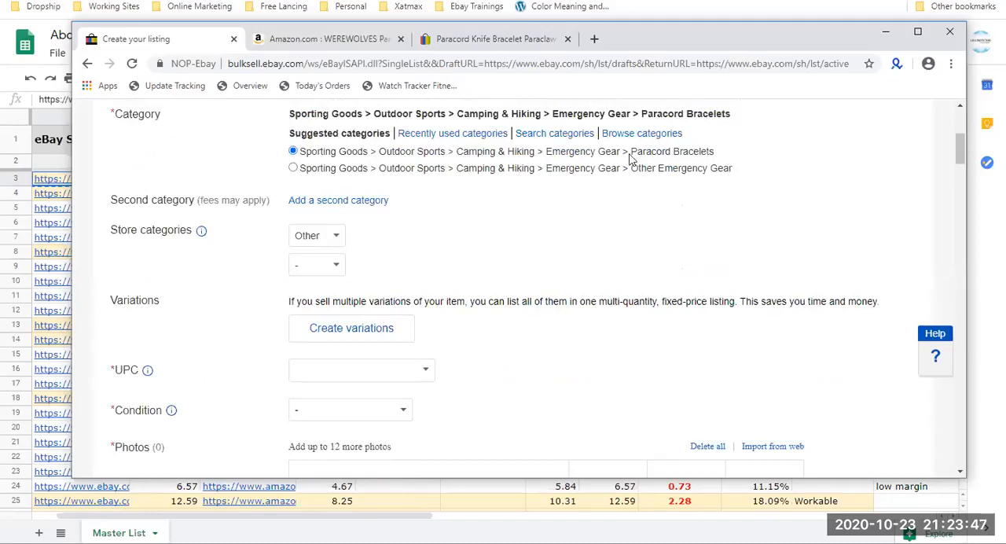
{"action": "scroll", "coordinate": [348, 299], "scroll_direction": "down", "scroll_amount": 1}
{"action": "left_click", "coordinate": [361, 300]}
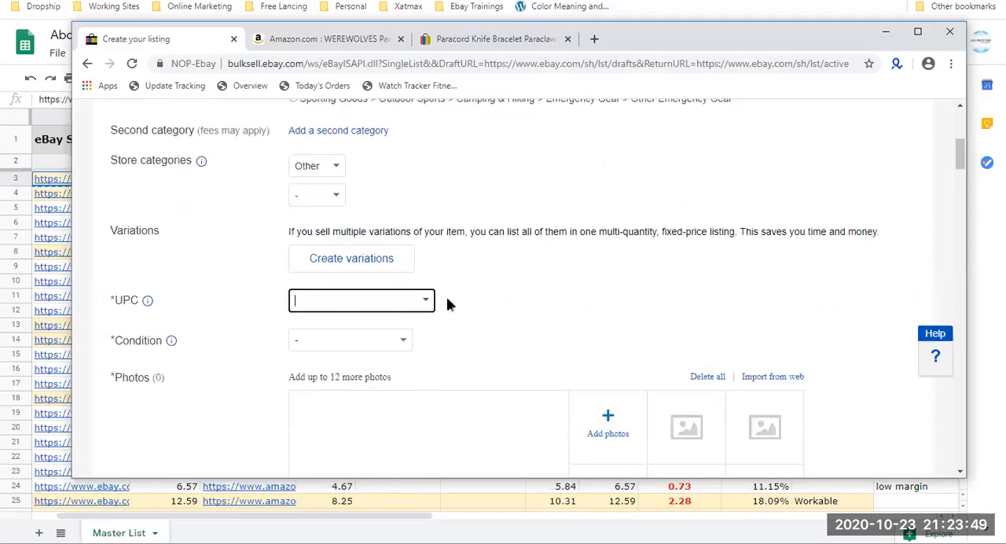
{"action": "left_click", "coordinate": [358, 345]}
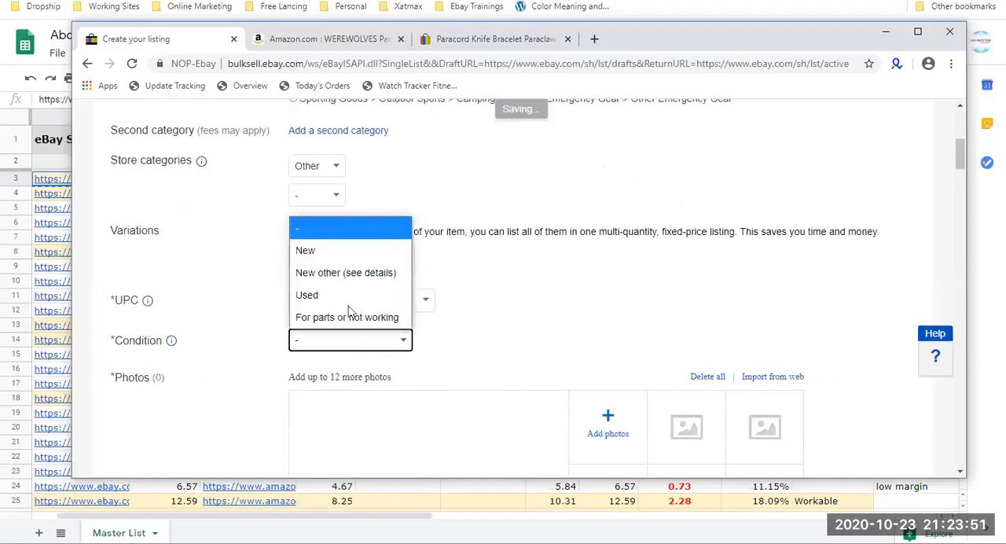
{"action": "left_click", "coordinate": [349, 252]}
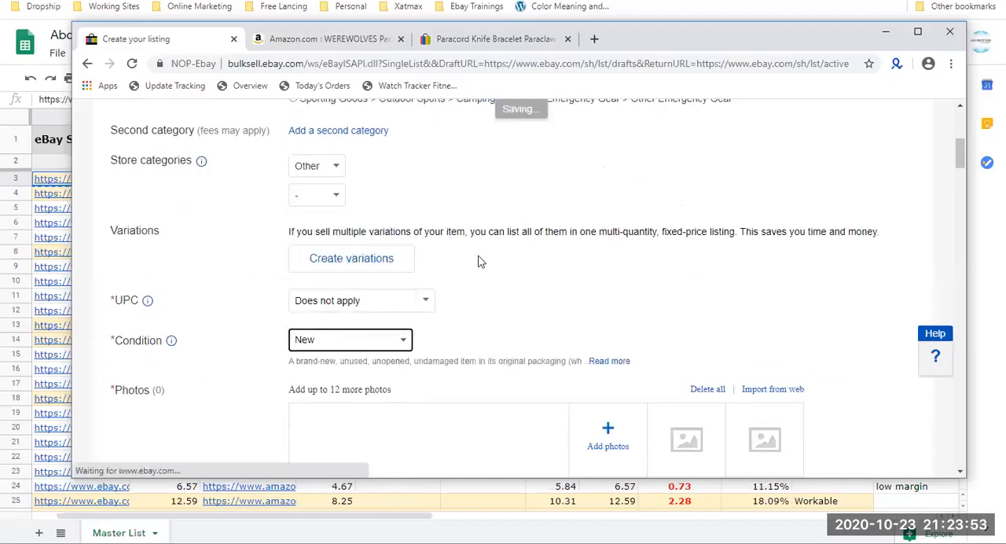
Open the listing's variations editor and remove the default MPN and Type attributes.
{"action": "left_click_drag", "start_coordinate": [378, 261], "coordinate": [284, 232]}
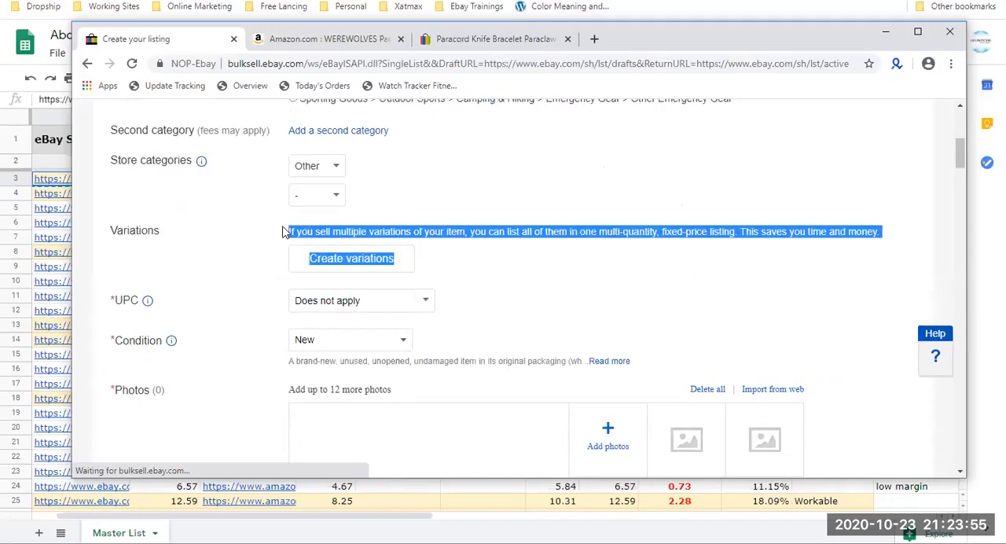
{"action": "left_click", "coordinate": [432, 265]}
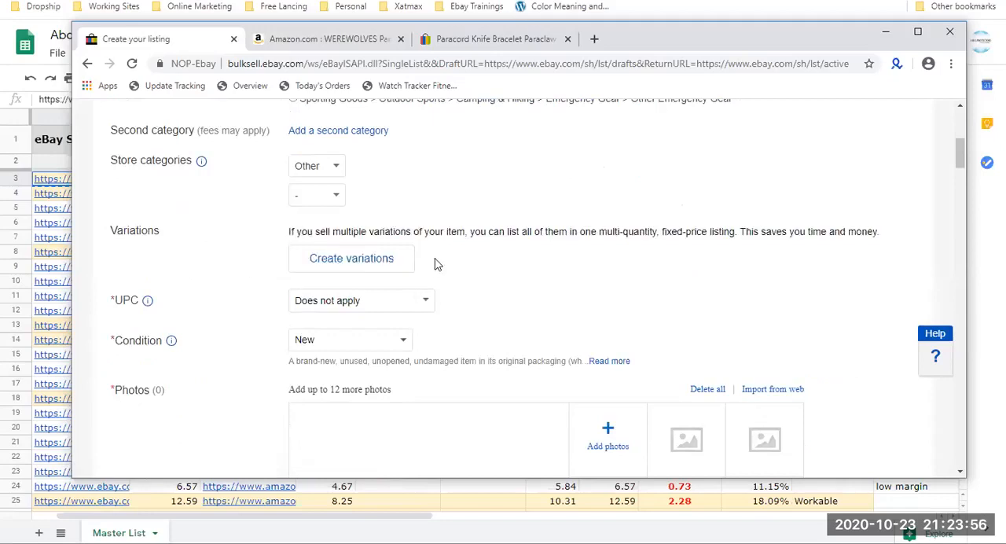
{"action": "left_click", "coordinate": [351, 258]}
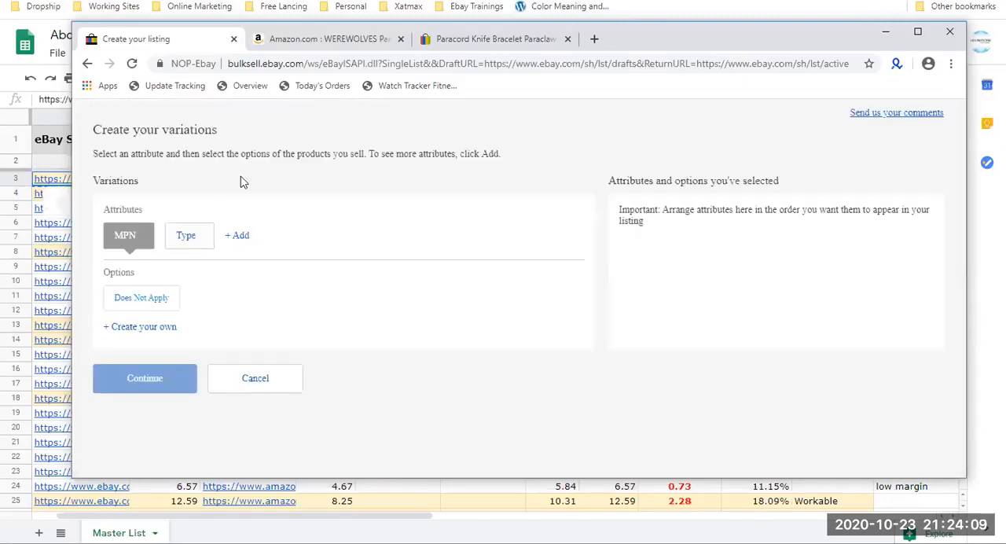
{"action": "left_click_drag", "start_coordinate": [157, 213], "coordinate": [105, 211]}
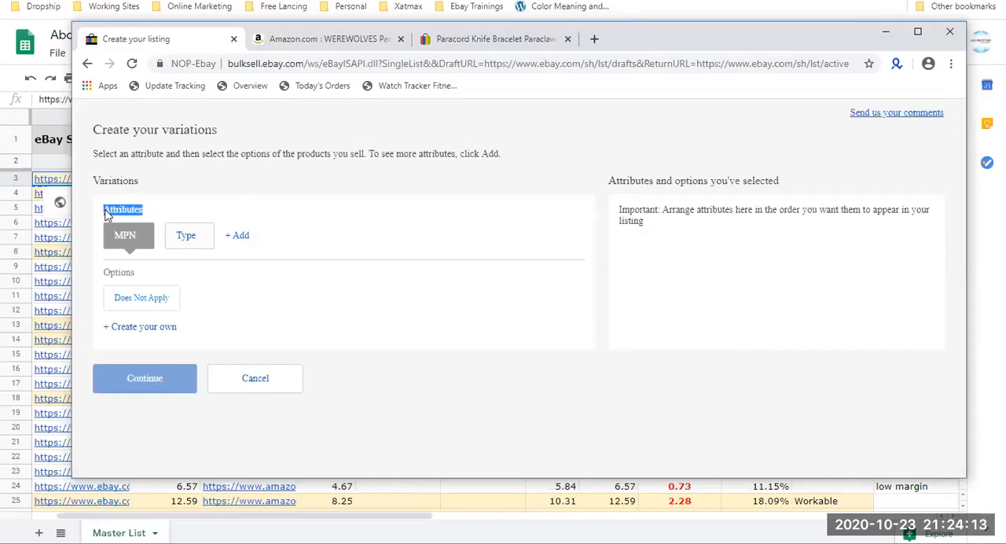
{"action": "left_click", "coordinate": [145, 235]}
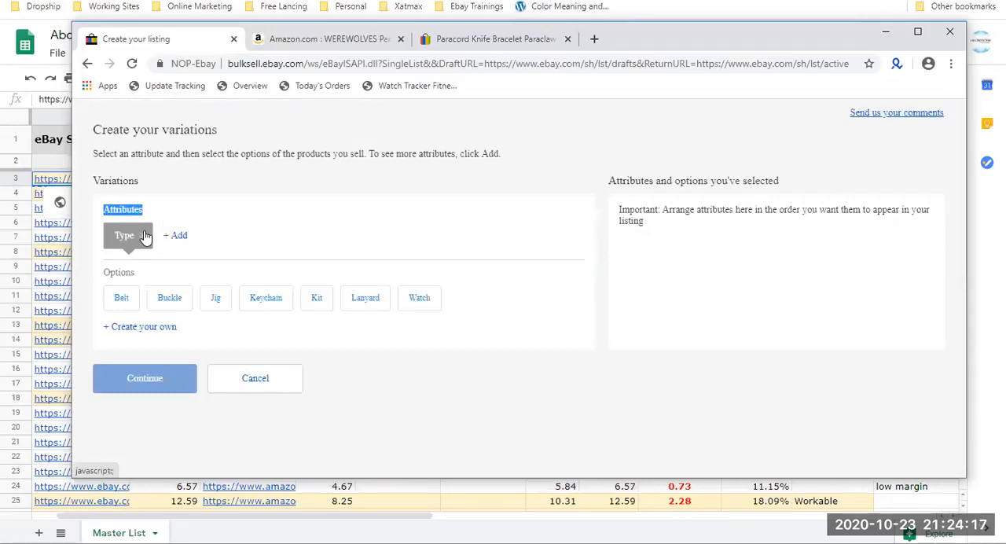
{"action": "left_click", "coordinate": [145, 236]}
Add a custom variation attribute named Color.
{"action": "left_click", "coordinate": [112, 227]}
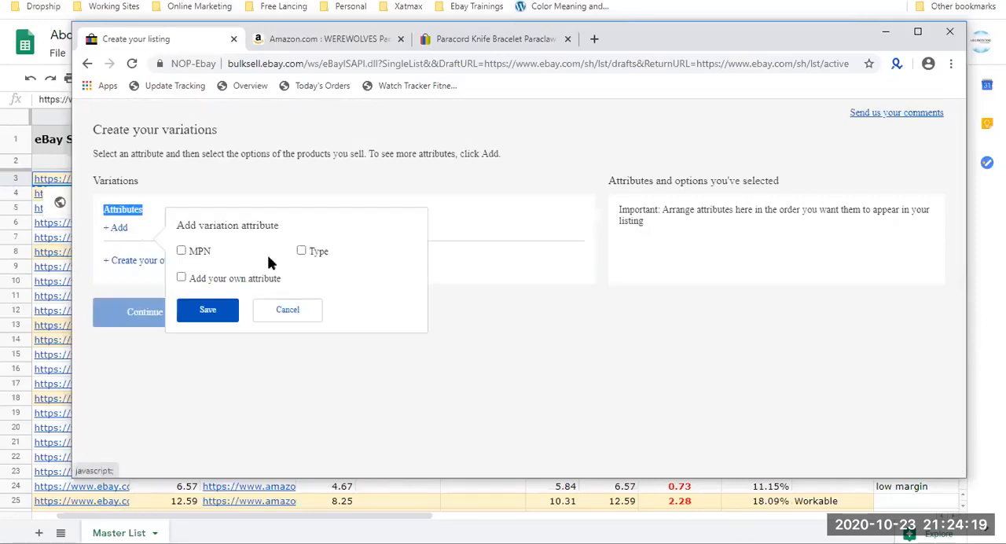
{"action": "left_click", "coordinate": [267, 280]}
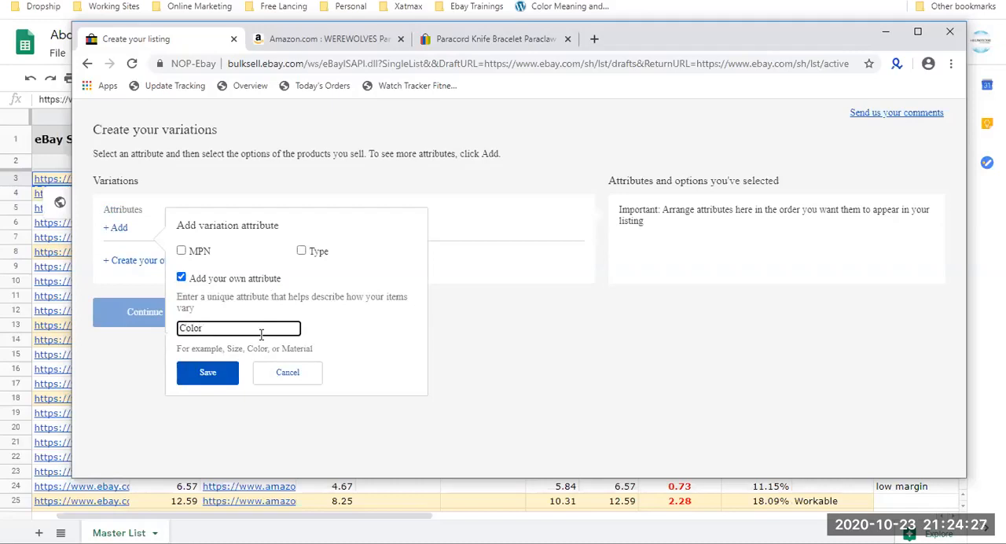
{"action": "left_click", "coordinate": [209, 370]}
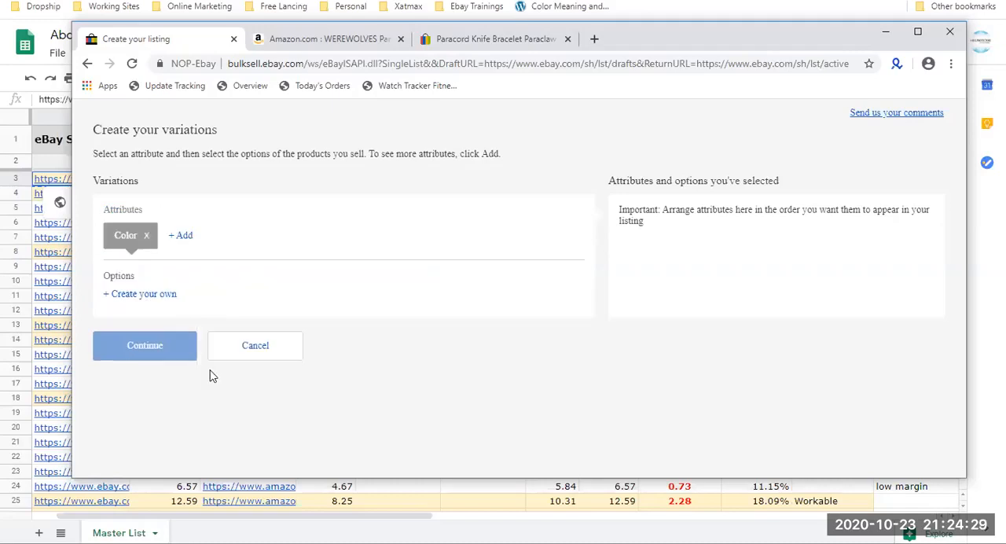
Start a custom option for the Color attribute.
{"action": "left_click_drag", "start_coordinate": [247, 249], "coordinate": [131, 249]}
{"action": "left_click", "coordinate": [221, 288]}
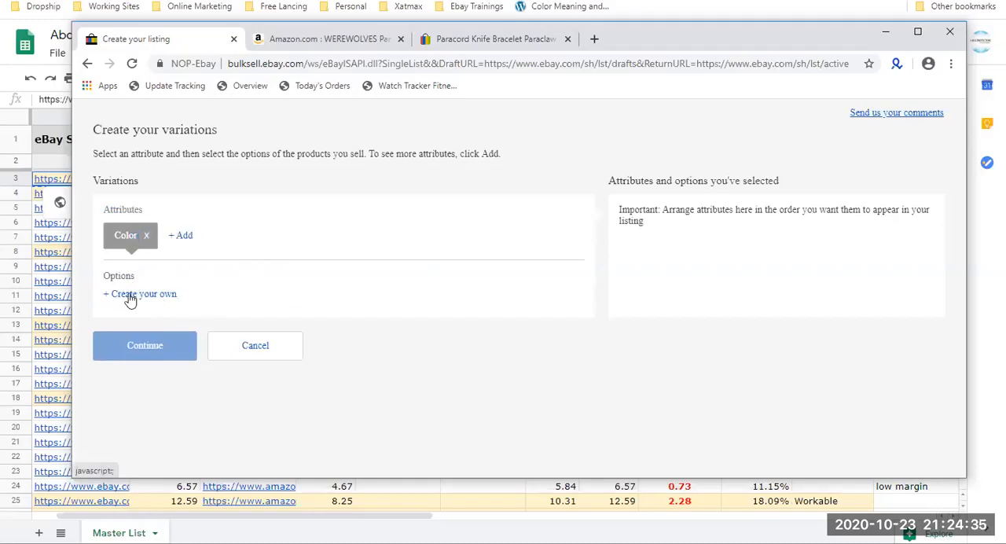
{"action": "left_click", "coordinate": [130, 296]}
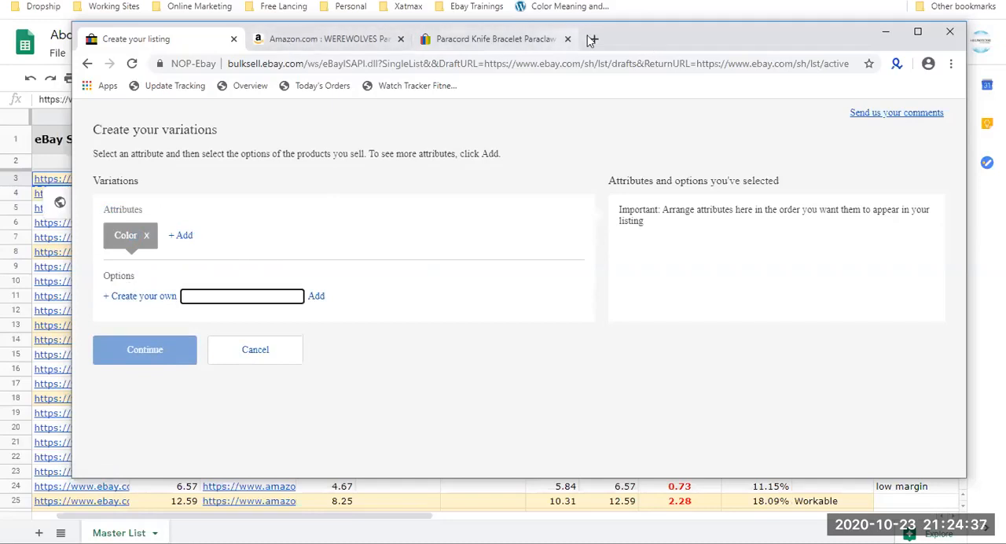
Open the eBay Seller Hub overview in a new browser tab and place it directly after the listing tab.
{"action": "left_click", "coordinate": [591, 39]}
{"action": "type", "text": "fa"}
{"action": "key", "text": "Down"}
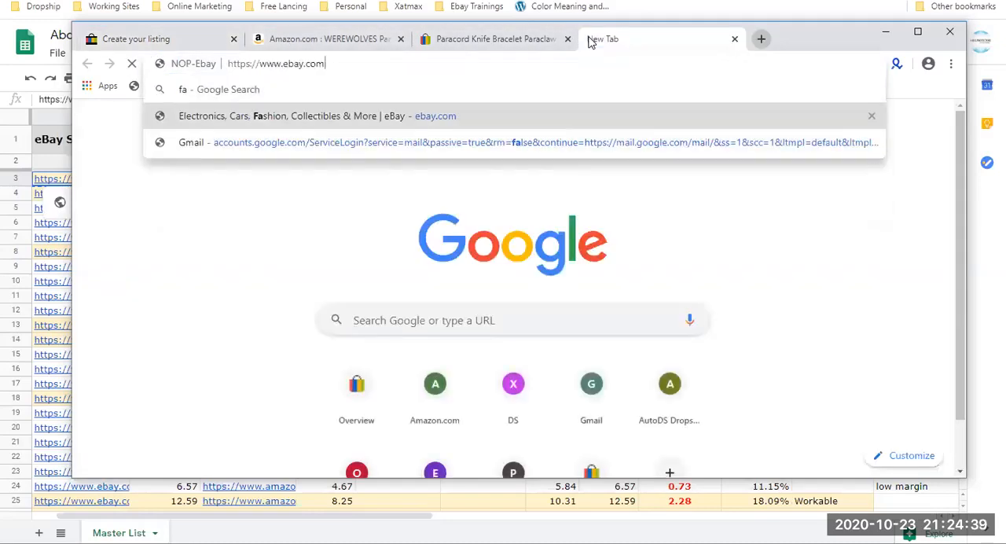
{"action": "key", "text": "Up"}
{"action": "key", "text": "BackSpace"}
{"action": "key", "text": "BackSpace"}
{"action": "type", "text": "e"}
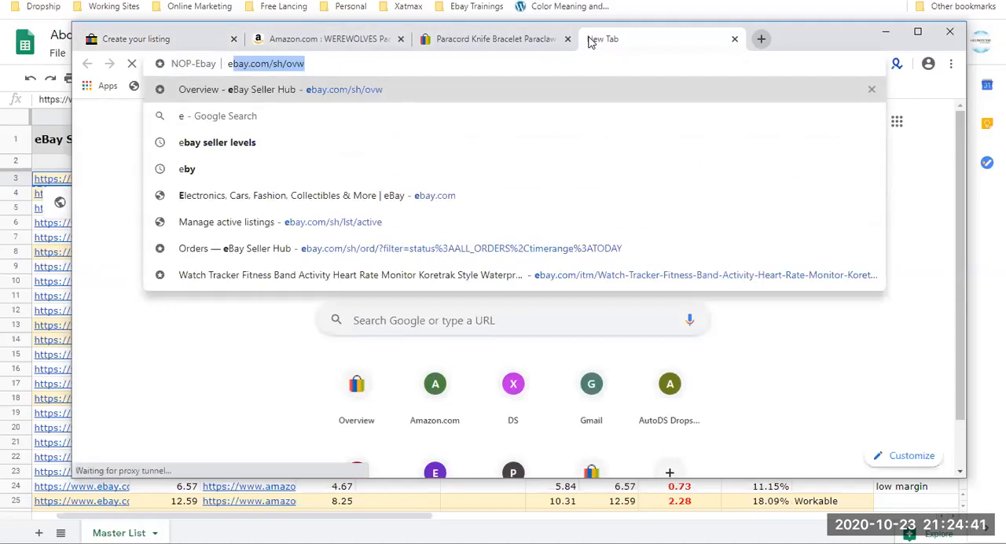
{"action": "key", "text": "Return"}
{"action": "left_click_drag", "start_coordinate": [606, 38], "coordinate": [330, 38]}
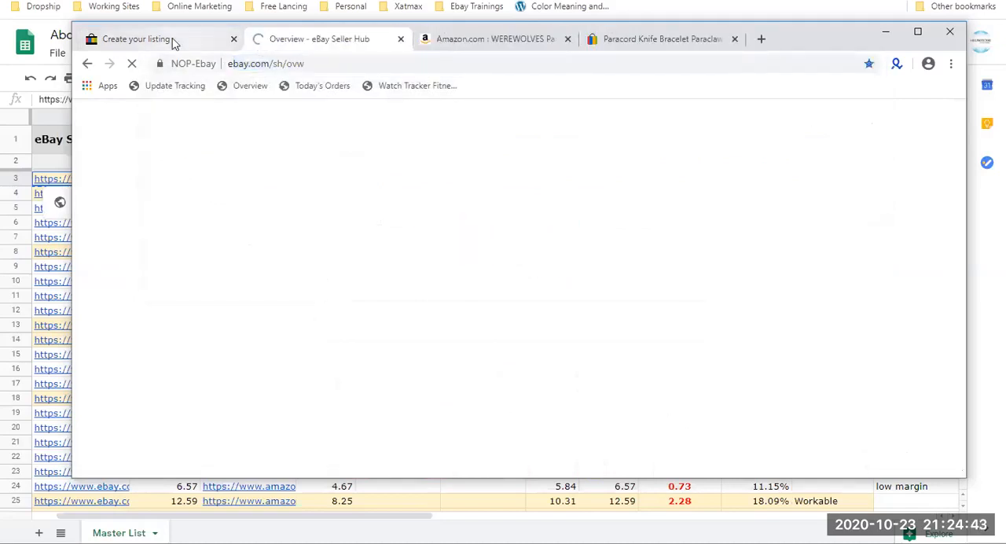
Add Black, Khaki and Blue as options of the Color attribute in the variations editor.
{"action": "left_click", "coordinate": [172, 37]}
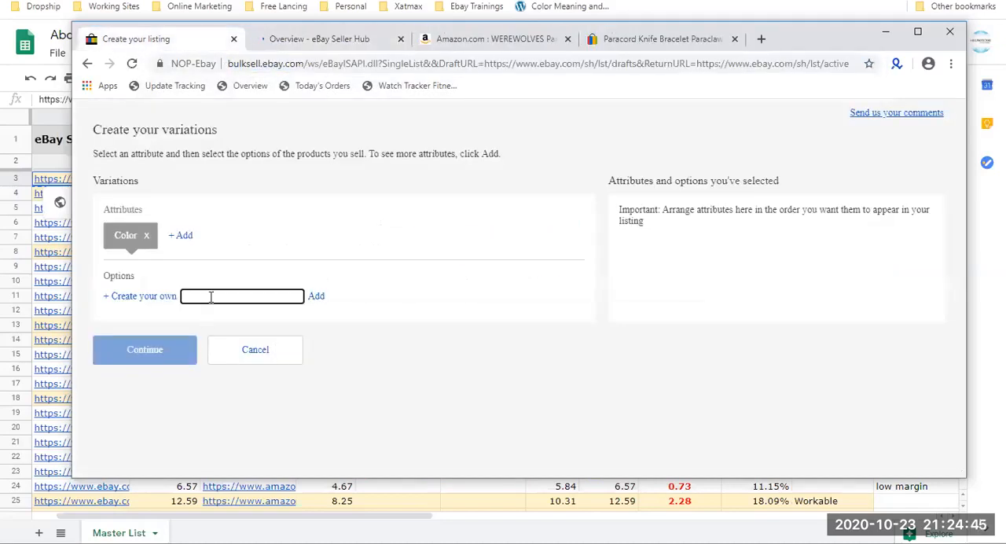
{"action": "left_click", "coordinate": [317, 297]}
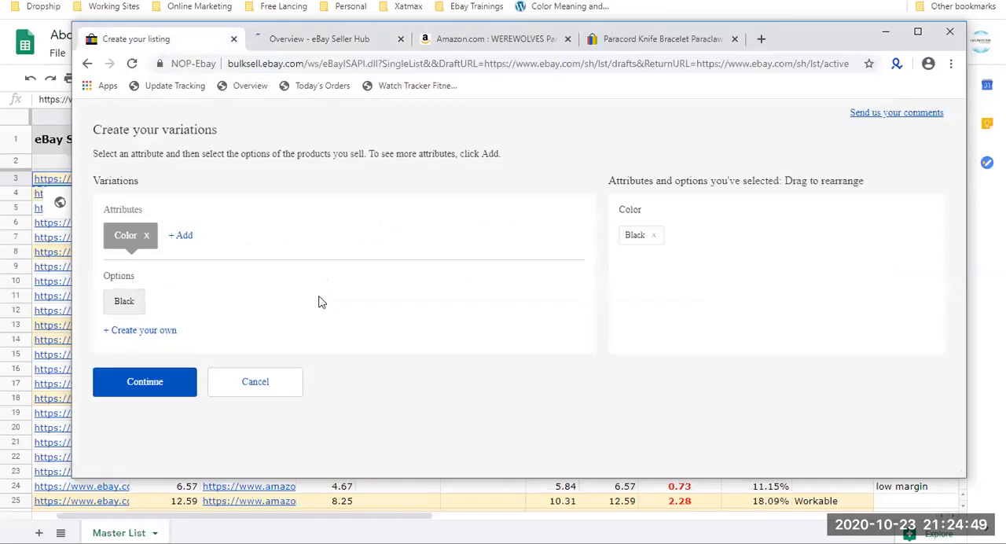
{"action": "left_click", "coordinate": [172, 331]}
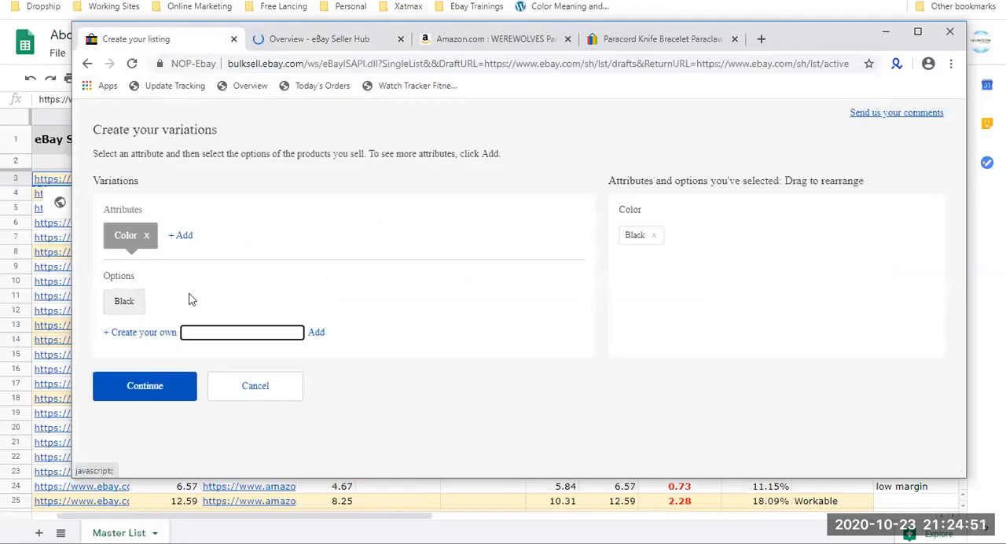
{"action": "type", "text": "Khaki"}
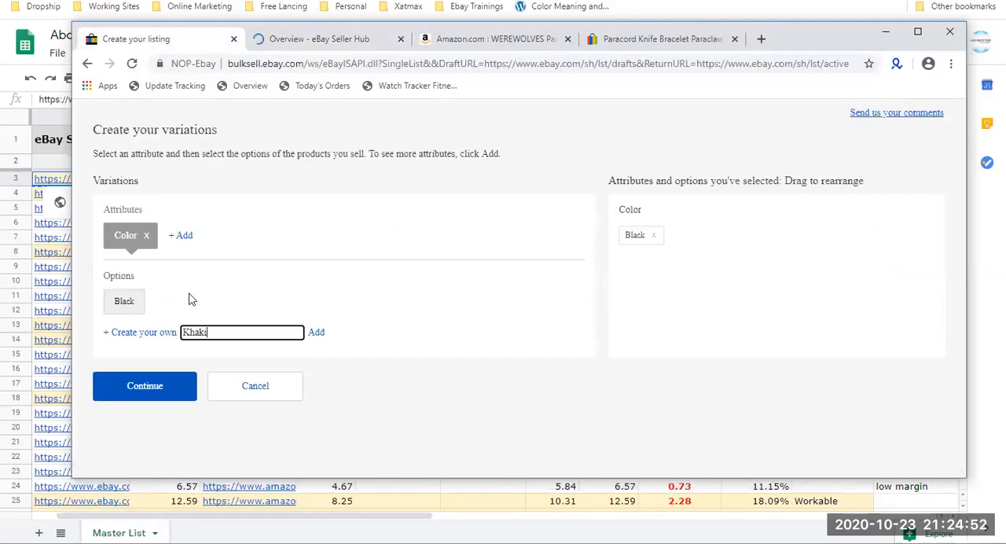
{"action": "left_click", "coordinate": [315, 332]}
{"action": "left_click", "coordinate": [170, 331]}
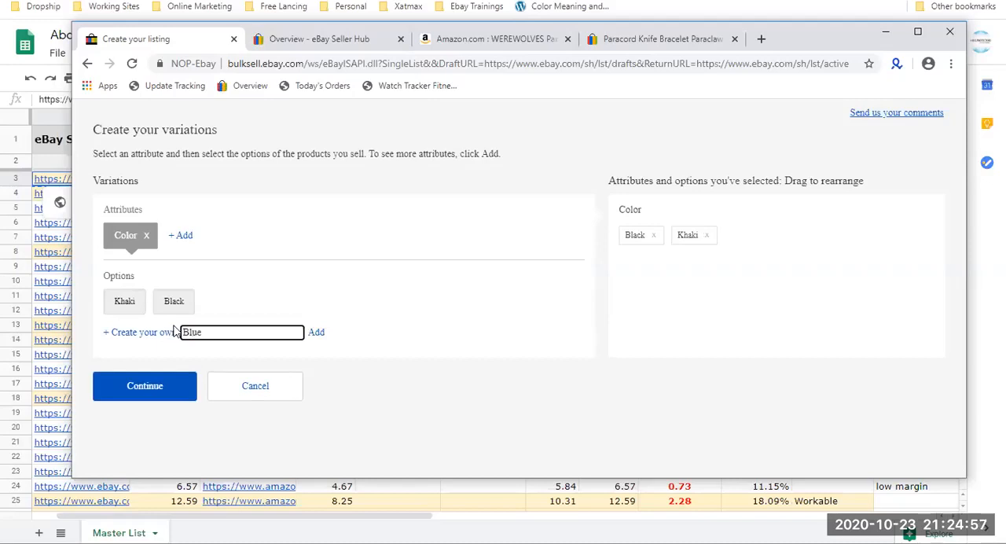
{"action": "left_click", "coordinate": [316, 333]}
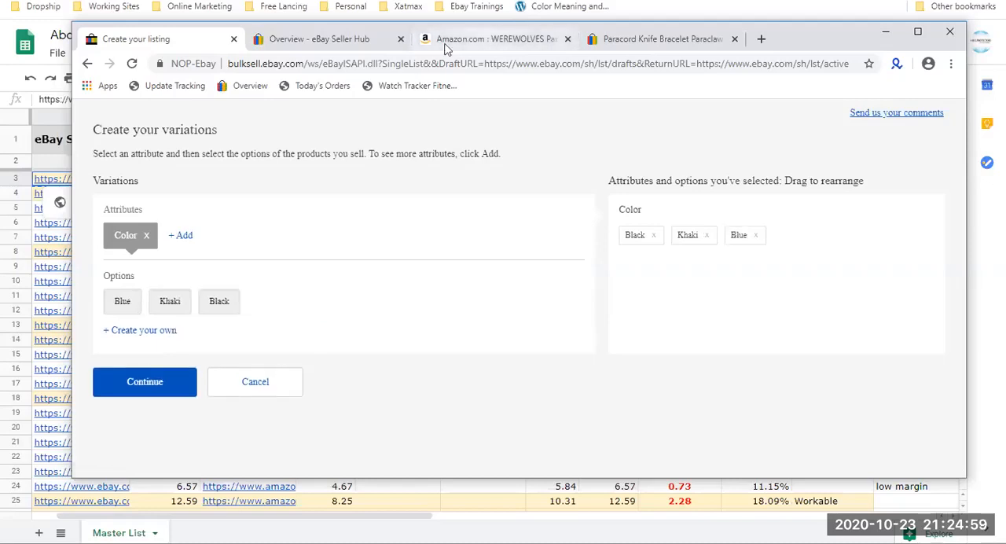
Search the active listings in Seller Hub for item titles containing "beach hats".
{"action": "left_click", "coordinate": [381, 47]}
{"action": "left_click", "coordinate": [238, 215]}
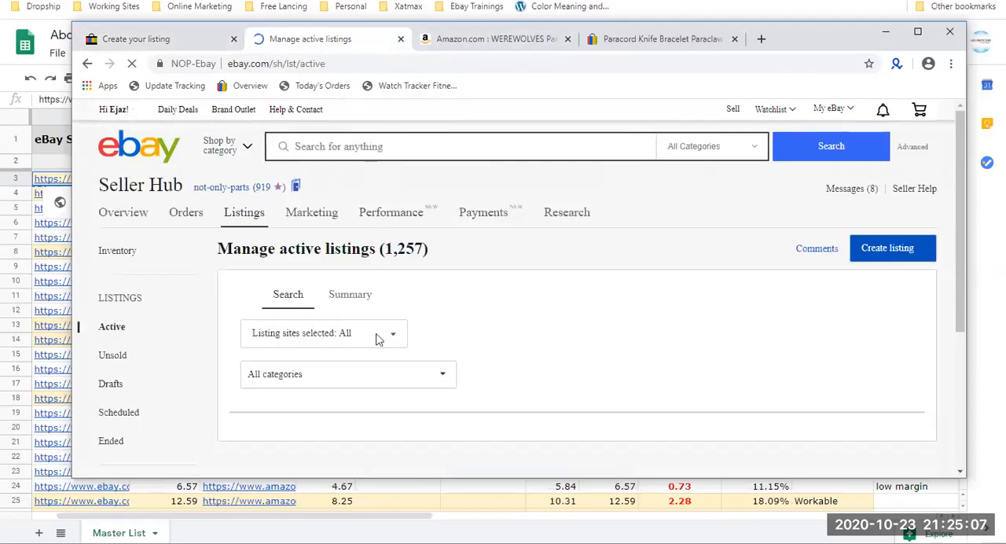
{"action": "scroll", "coordinate": [429, 315], "scroll_direction": "down", "scroll_amount": 2}
{"action": "left_click", "coordinate": [539, 273]}
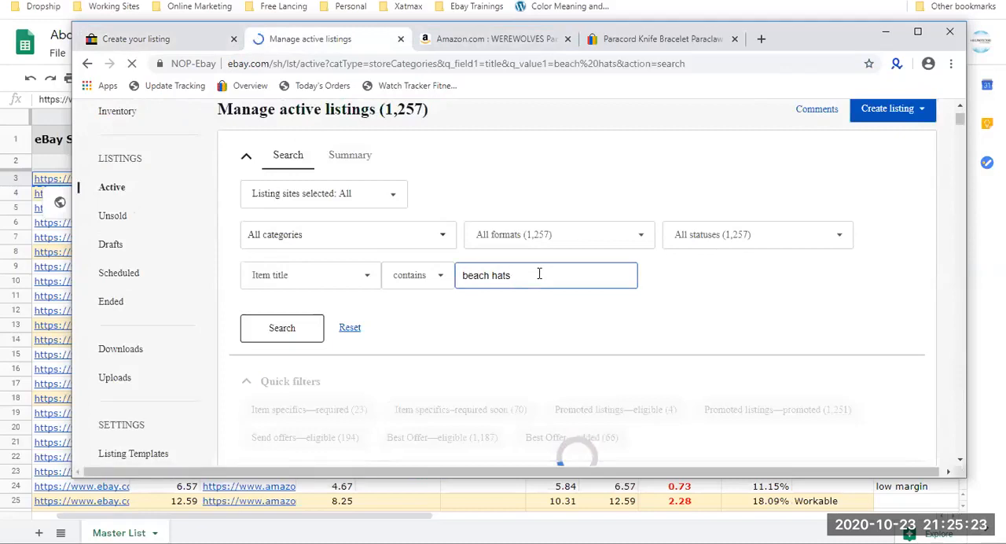
{"action": "scroll", "coordinate": [507, 272], "scroll_direction": "down", "scroll_amount": 3}
{"action": "scroll", "coordinate": [507, 273], "scroll_direction": "down", "scroll_amount": 3}
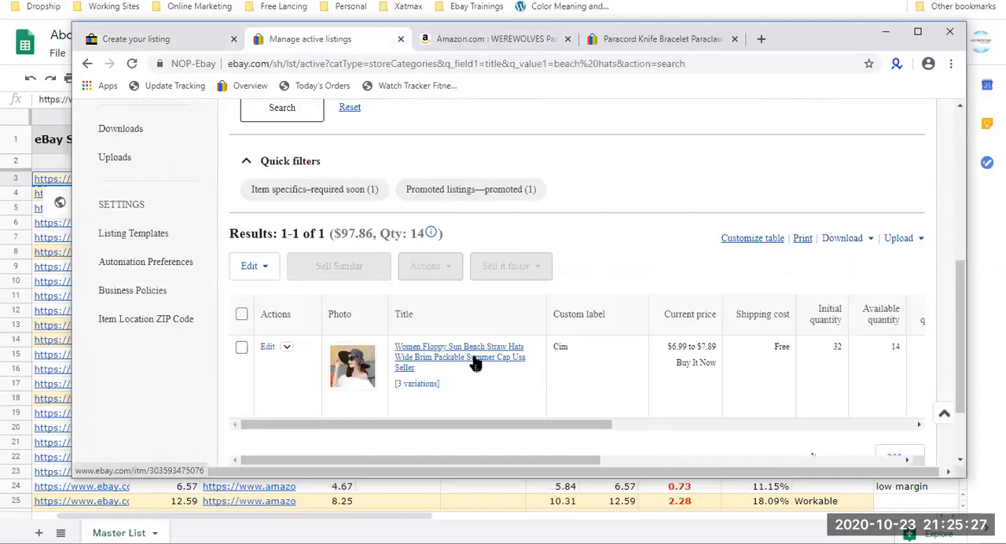
Open the Women Floppy Sun Beach Straw Hats listing and highlight its Color label.
{"action": "left_click", "coordinate": [475, 363]}
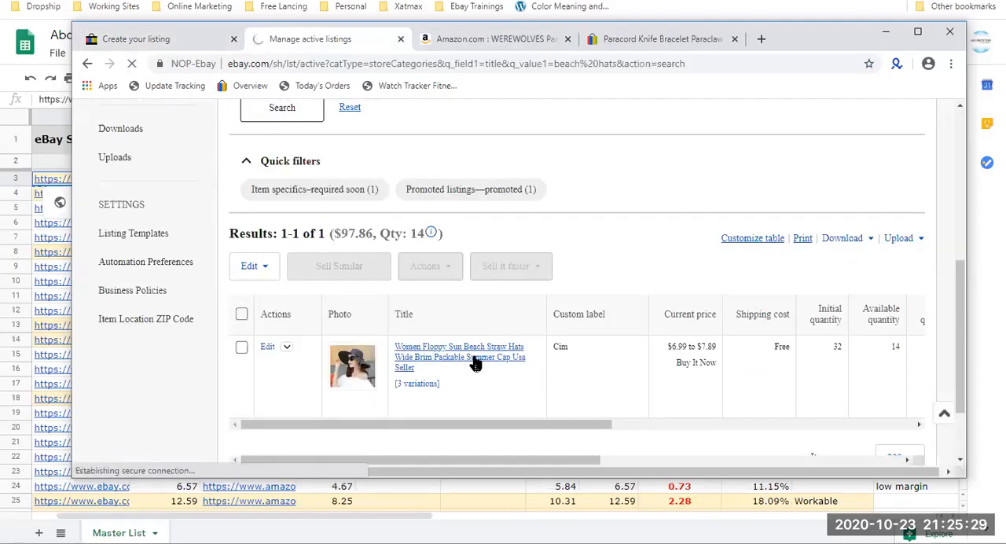
{"action": "scroll", "coordinate": [458, 227], "scroll_direction": "down", "scroll_amount": 3}
{"action": "left_click_drag", "start_coordinate": [500, 281], "coordinate": [468, 283]}
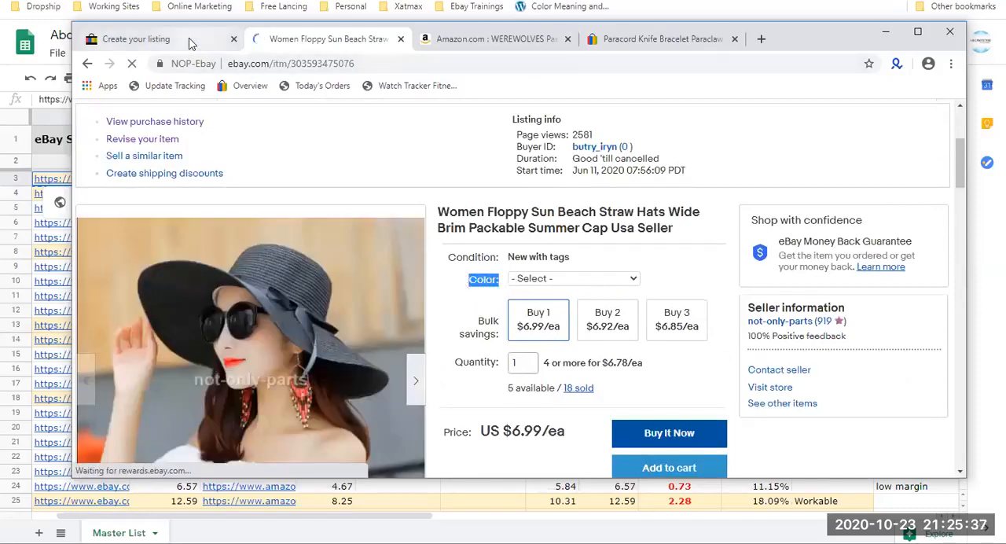
Compare the hat listing's Color choices with the attribute and options set up in the variations editor.
{"action": "left_click", "coordinate": [188, 41]}
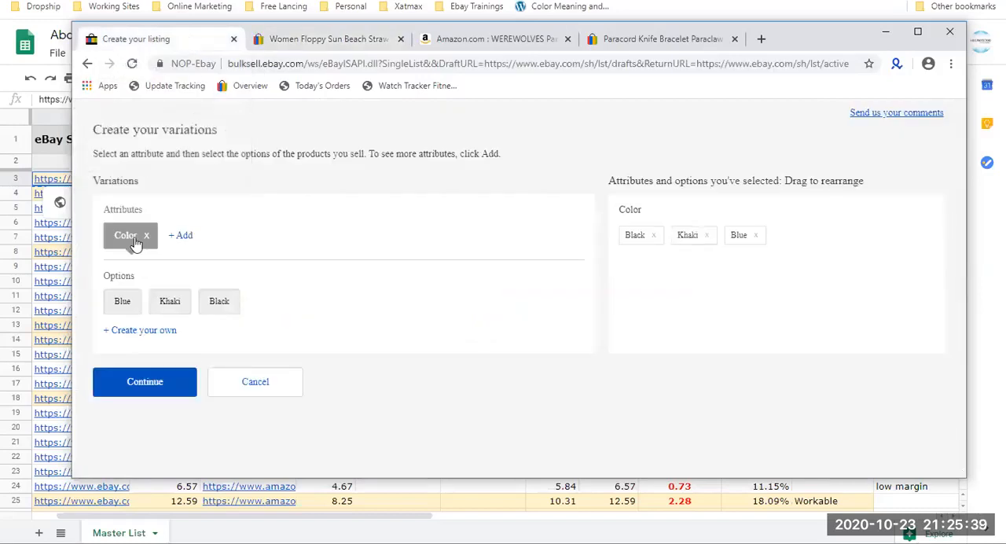
{"action": "left_click", "coordinate": [342, 35]}
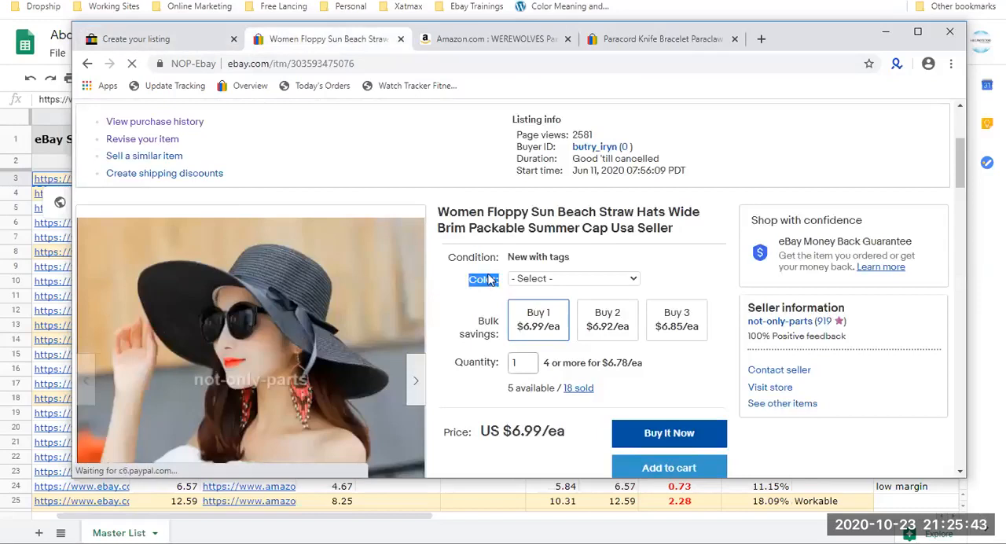
{"action": "left_click", "coordinate": [172, 39]}
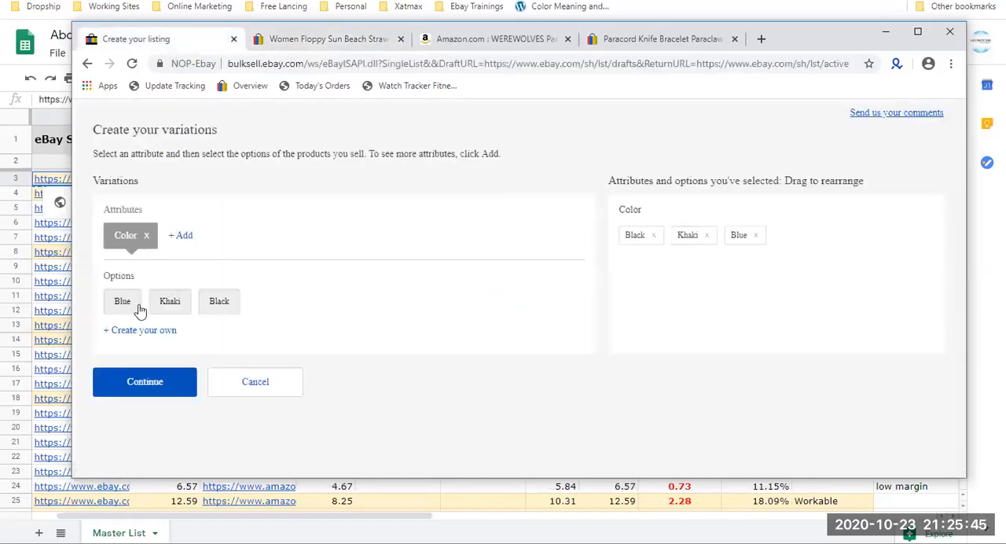
{"action": "left_click", "coordinate": [353, 37]}
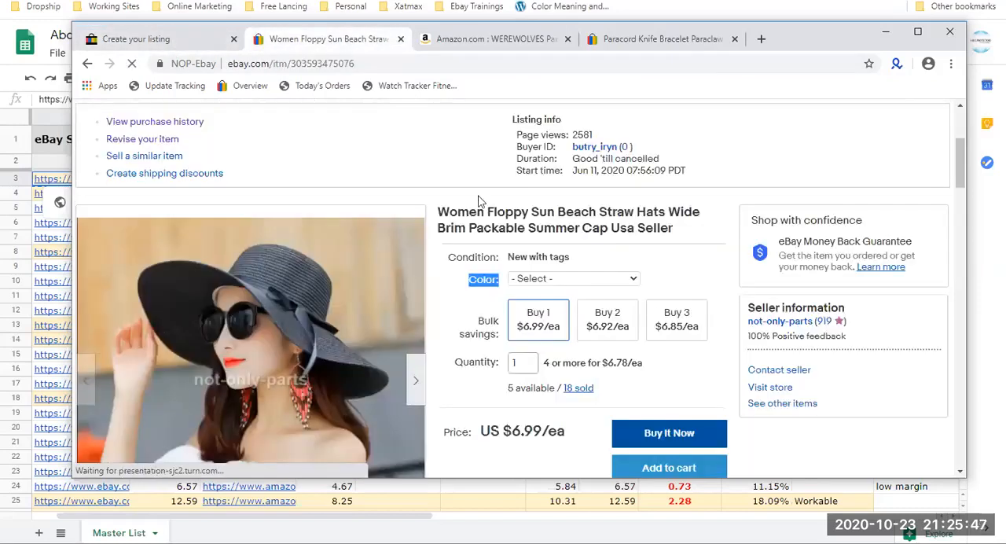
{"action": "left_click", "coordinate": [546, 280]}
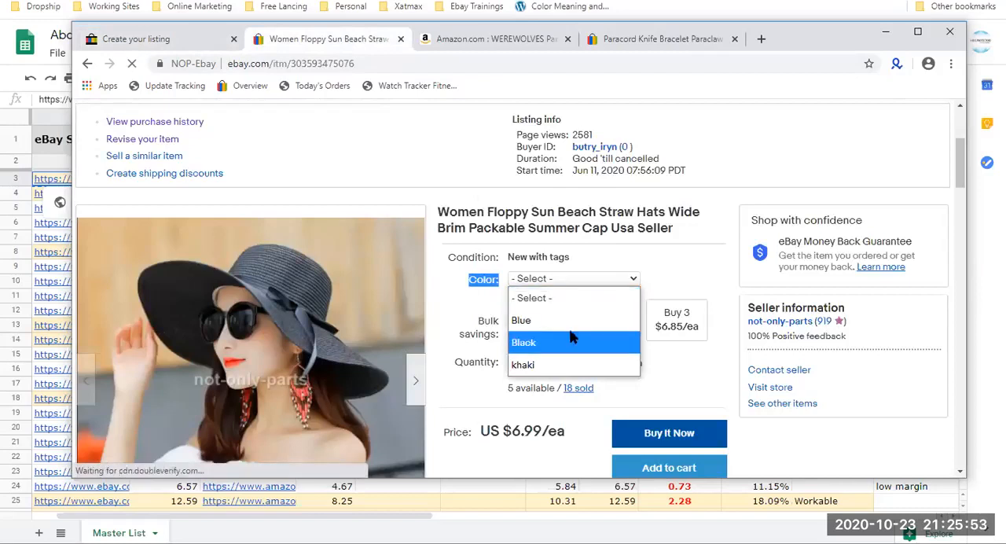
{"action": "left_click", "coordinate": [688, 266]}
Accept the Color attribute with its three options and continue to the variations' photos section.
{"action": "left_click", "coordinate": [157, 40]}
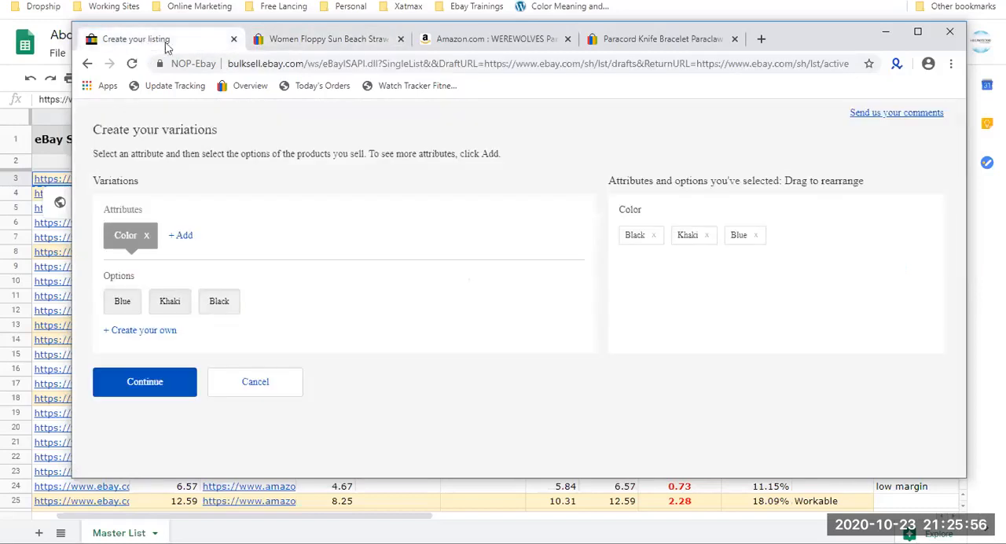
{"action": "left_click", "coordinate": [173, 391]}
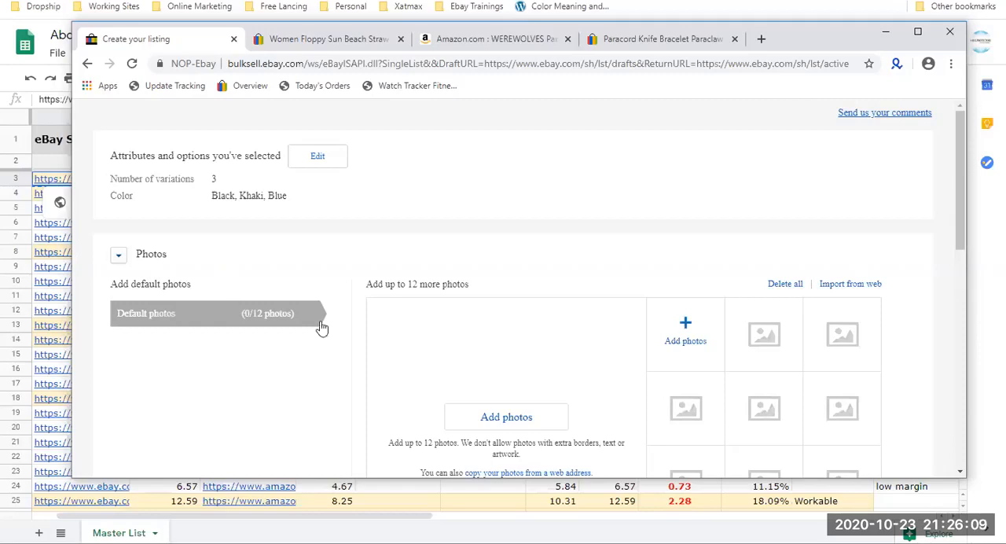
{"action": "scroll", "coordinate": [208, 336], "scroll_direction": "down", "scroll_amount": 2}
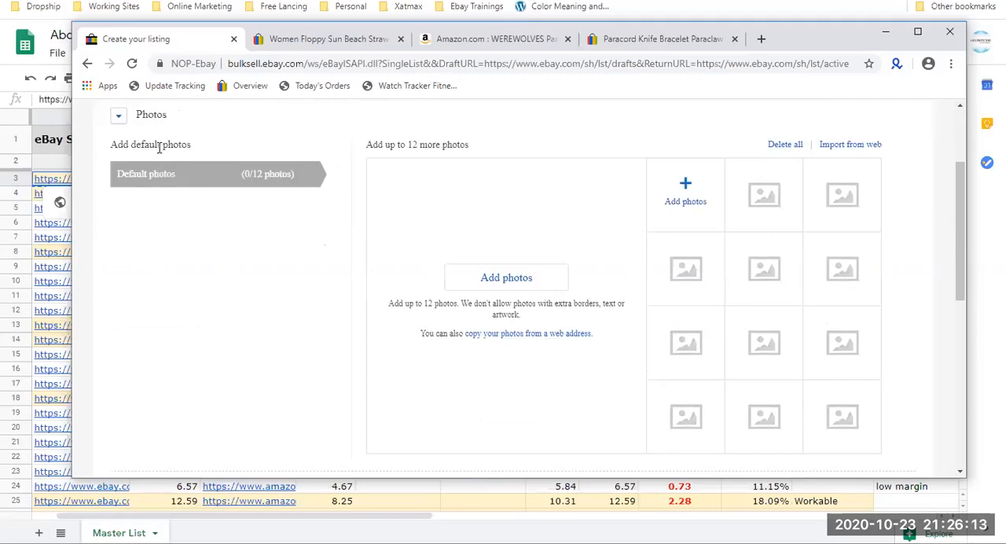
{"action": "scroll", "coordinate": [273, 236], "scroll_direction": "down", "scroll_amount": 4}
{"action": "scroll", "coordinate": [273, 230], "scroll_direction": "up", "scroll_amount": 5}
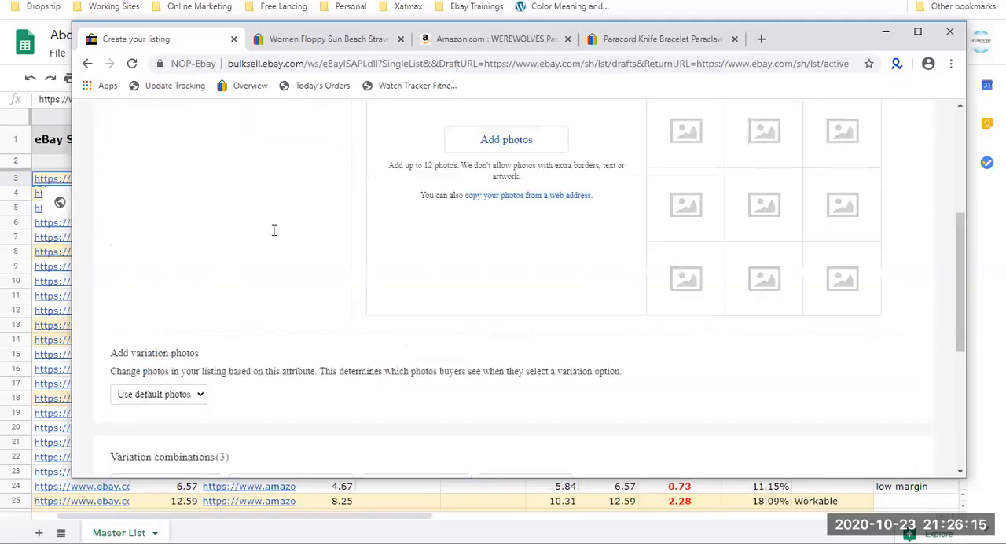
Browse through the photo gallery of the beach hat listing as an example of default photos.
{"action": "left_click", "coordinate": [323, 39]}
{"action": "scroll", "coordinate": [187, 310], "scroll_direction": "down", "scroll_amount": 1}
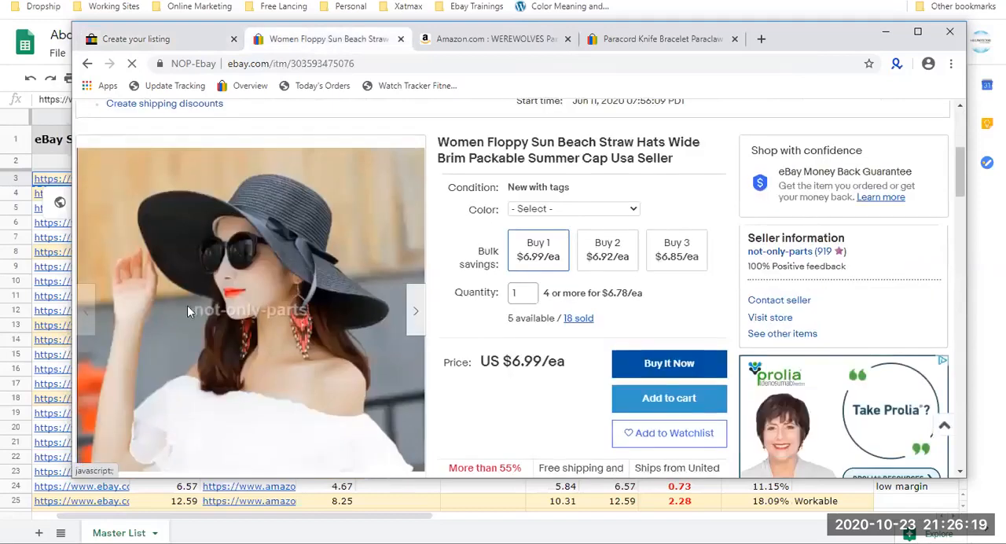
{"action": "scroll", "coordinate": [188, 311], "scroll_direction": "down", "scroll_amount": 2}
{"action": "scroll", "coordinate": [337, 307], "scroll_direction": "up", "scroll_amount": 1}
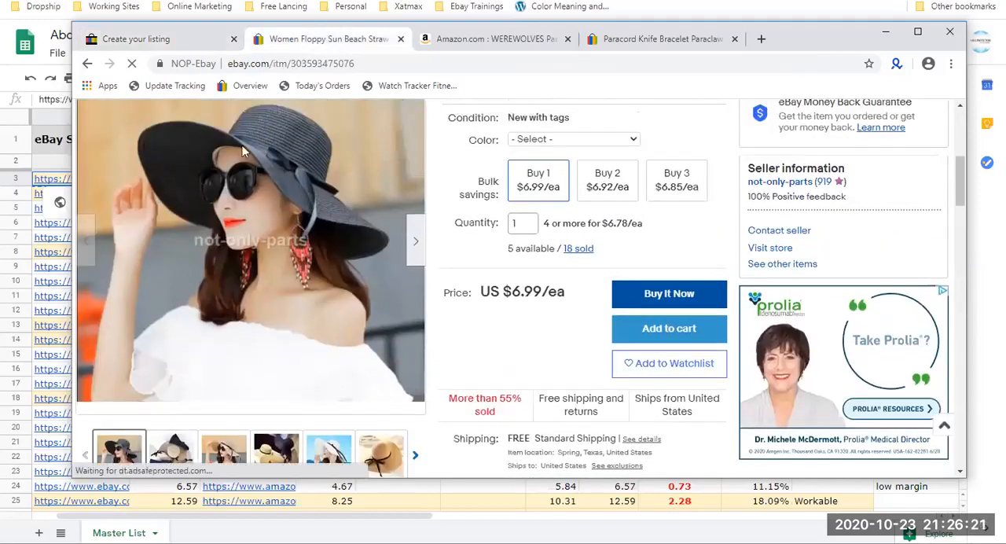
{"action": "left_click", "coordinate": [415, 242]}
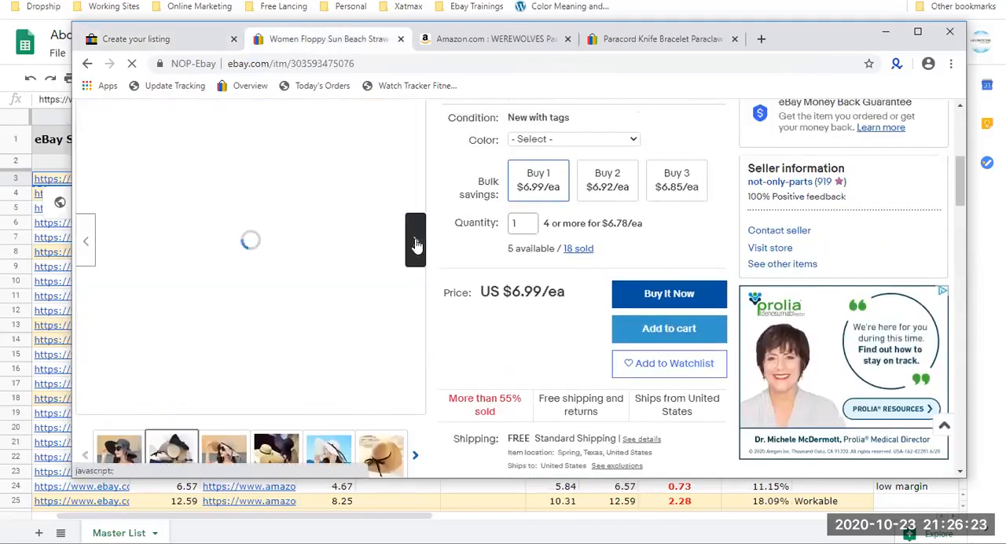
{"action": "left_click", "coordinate": [415, 242]}
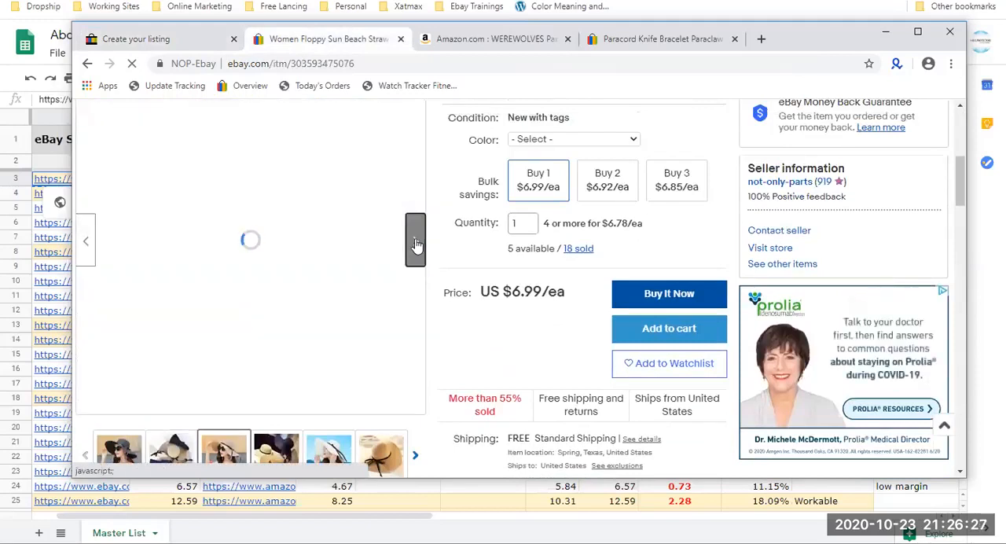
{"action": "left_click", "coordinate": [416, 243]}
{"action": "left_click", "coordinate": [415, 243]}
{"action": "left_click", "coordinate": [416, 243]}
{"action": "left_click", "coordinate": [416, 243]}
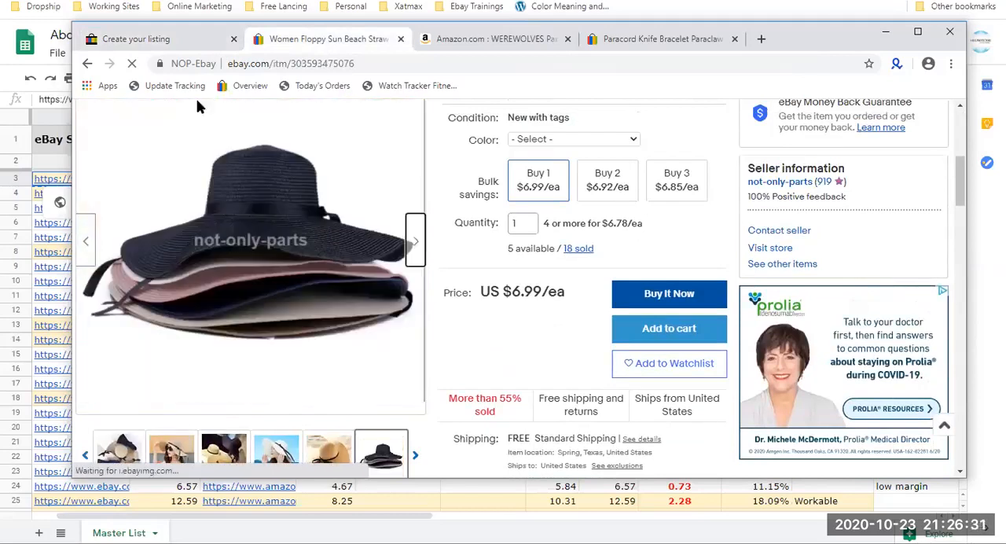
Upload five 20PC Velvet Elastic Hairbands images from New folder as the listing draft's default photos.
{"action": "left_click", "coordinate": [174, 39]}
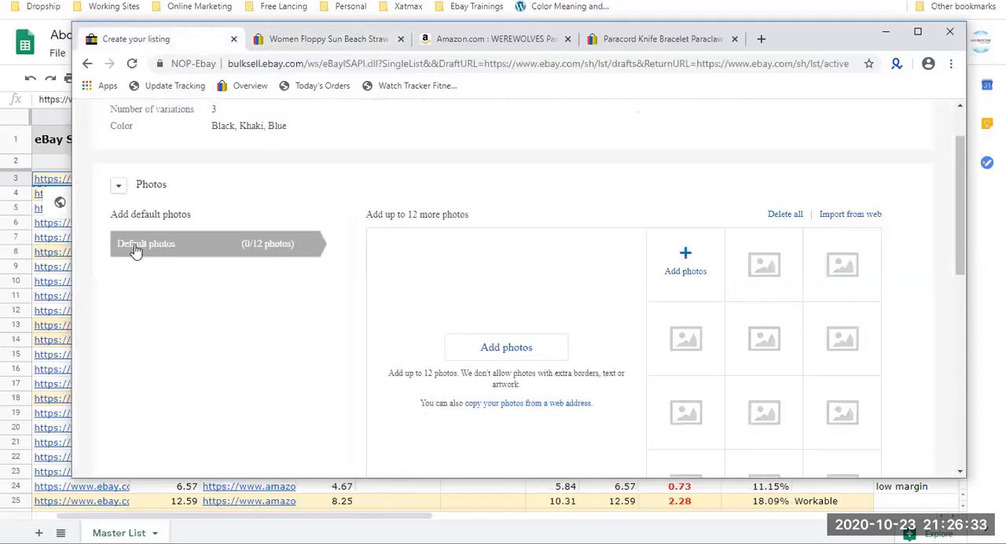
{"action": "left_click_drag", "start_coordinate": [111, 247], "coordinate": [205, 253]}
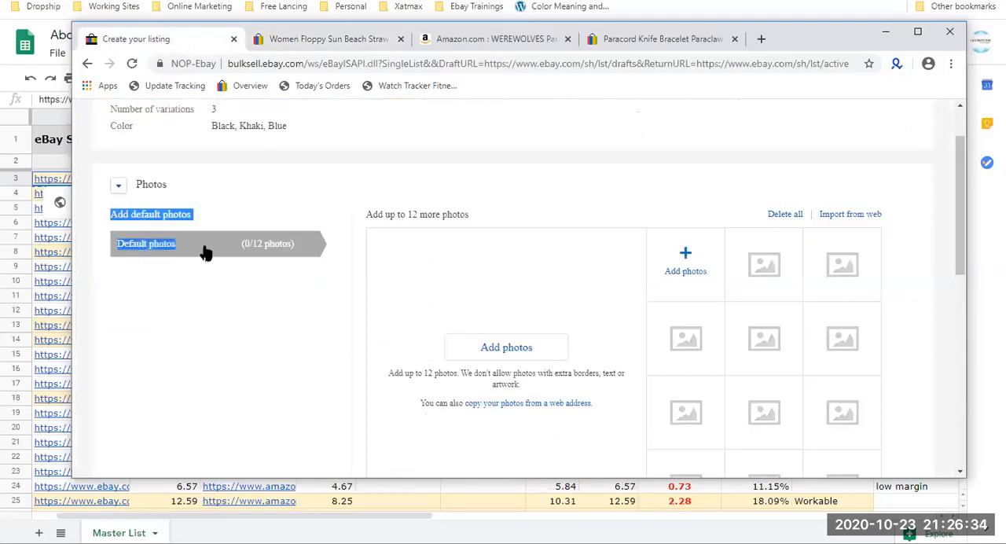
{"action": "left_click", "coordinate": [686, 271]}
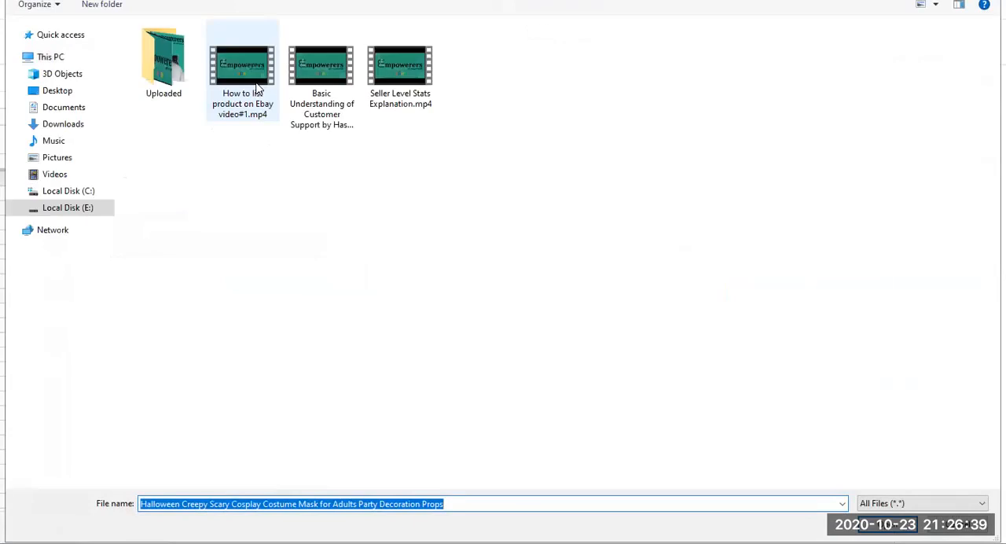
{"action": "left_click", "coordinate": [63, 168]}
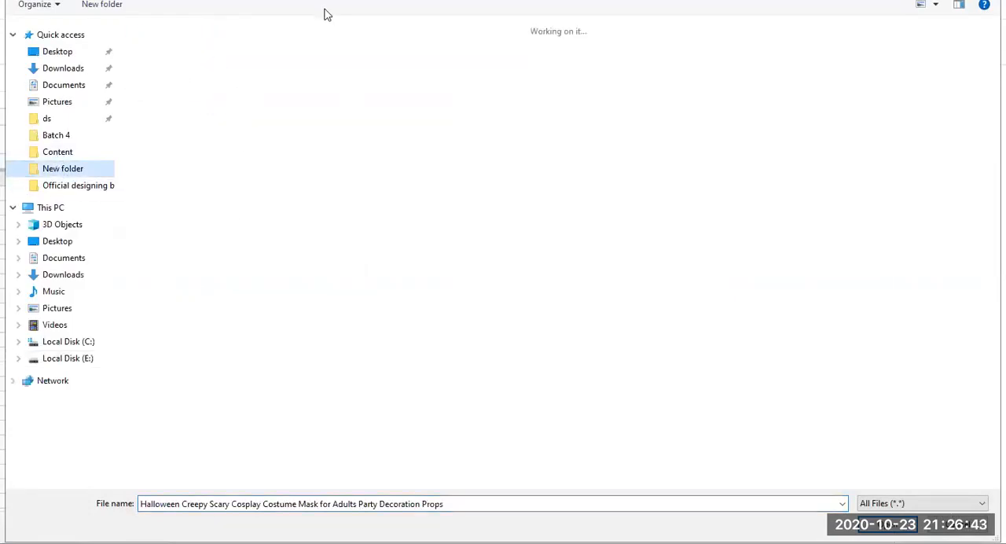
{"action": "left_click_drag", "start_coordinate": [304, 173], "coordinate": [591, 55]}
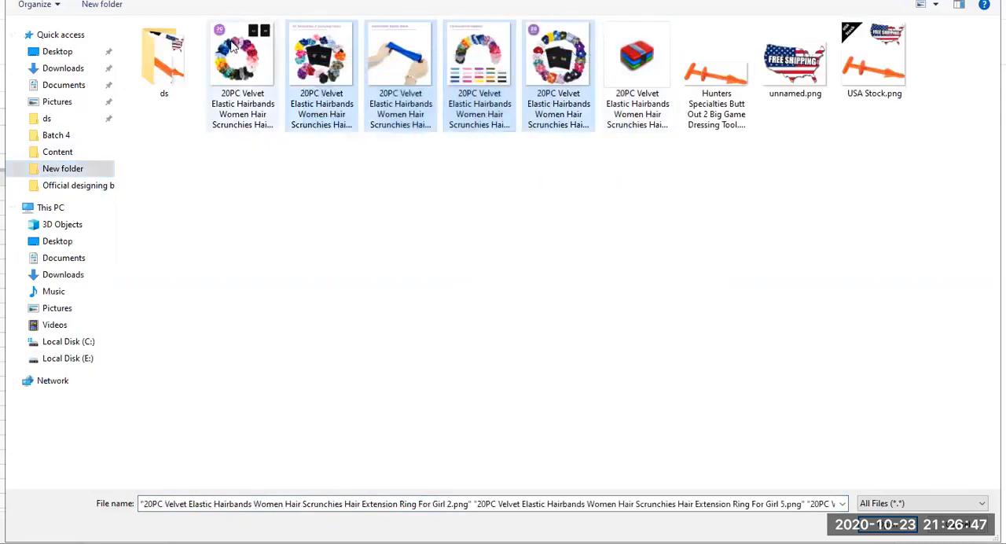
{"action": "left_click", "coordinate": [242, 79], "text": "ctrl"}
{"action": "key", "text": "Return"}
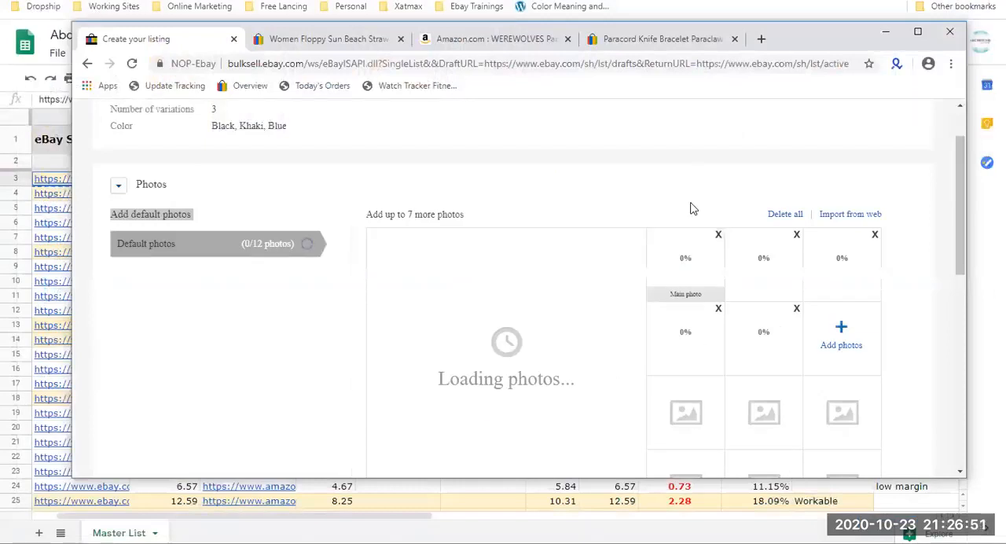
Go back to the first photo in the beach hat listing's gallery, and check the default photo upload in the draft.
{"action": "left_click", "coordinate": [358, 41]}
{"action": "scroll", "coordinate": [223, 403], "scroll_direction": "down", "scroll_amount": 1}
{"action": "left_click", "coordinate": [87, 387]}
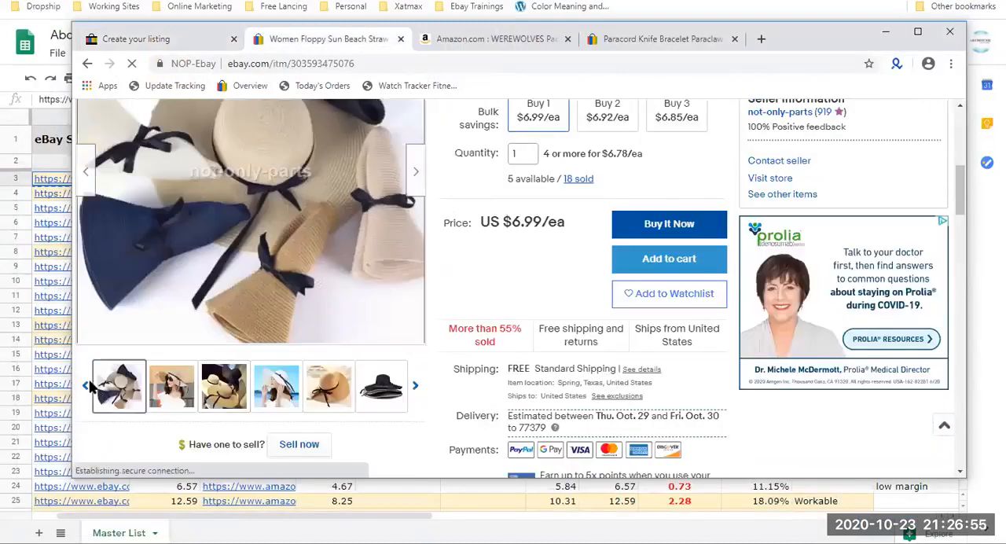
{"action": "left_click", "coordinate": [87, 389]}
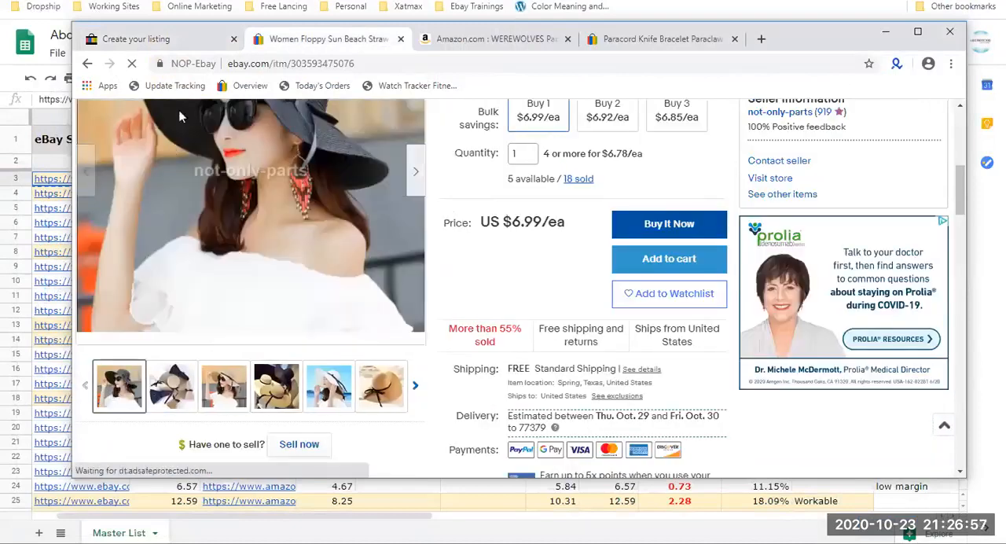
{"action": "left_click", "coordinate": [198, 41]}
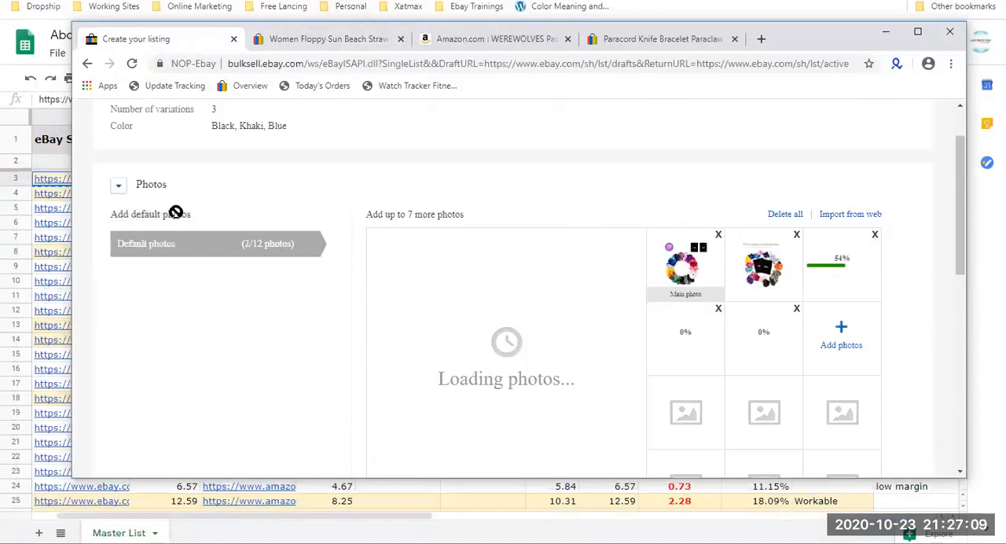
View the first several gallery photos of the beach hat listing as examples of default photos.
{"action": "left_click", "coordinate": [331, 41]}
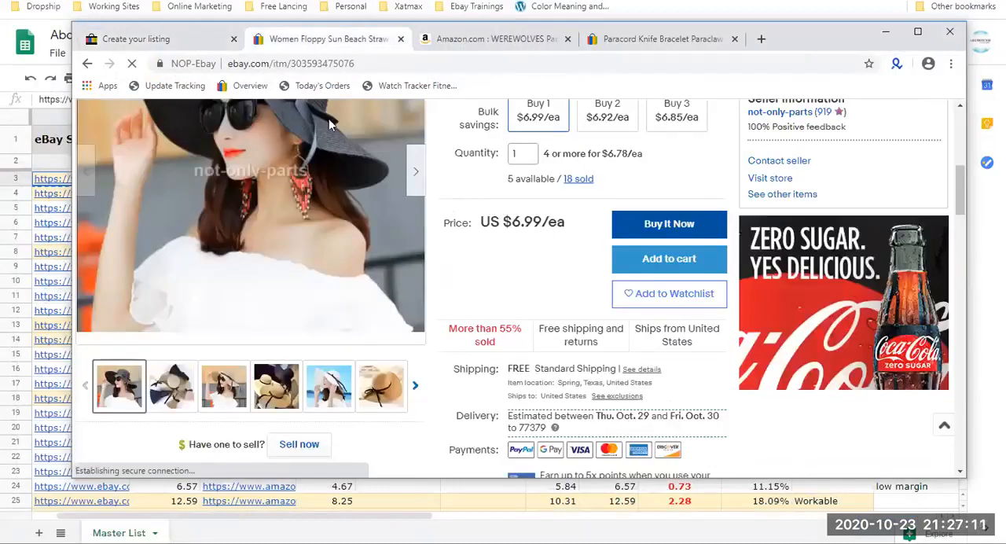
{"action": "scroll", "coordinate": [264, 236], "scroll_direction": "up", "scroll_amount": 1}
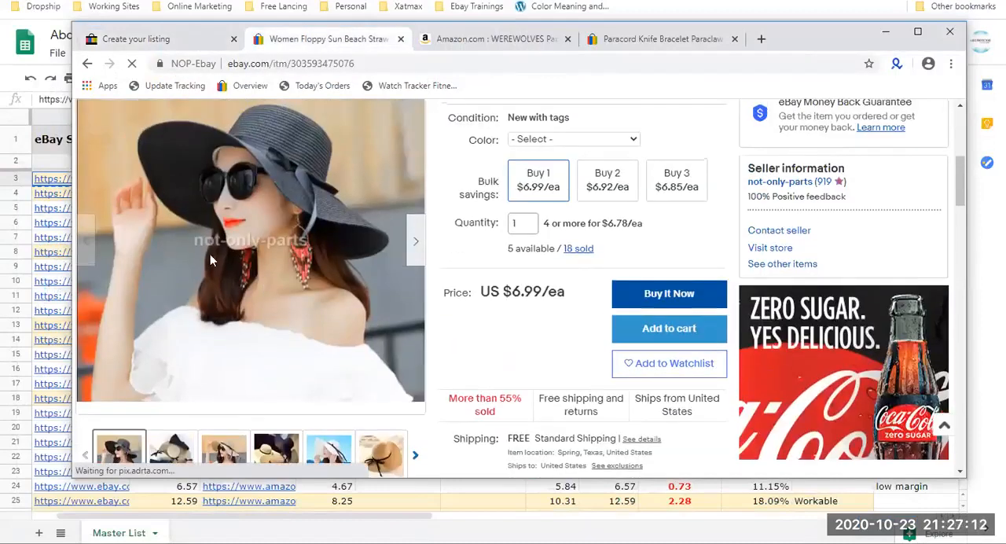
{"action": "left_click", "coordinate": [412, 240]}
{"action": "left_click", "coordinate": [410, 241]}
{"action": "left_click", "coordinate": [410, 241]}
{"action": "left_click", "coordinate": [410, 241]}
{"action": "left_click", "coordinate": [410, 242]}
Return to the listing draft and highlight the Add variation photos heading.
{"action": "left_click", "coordinate": [181, 39]}
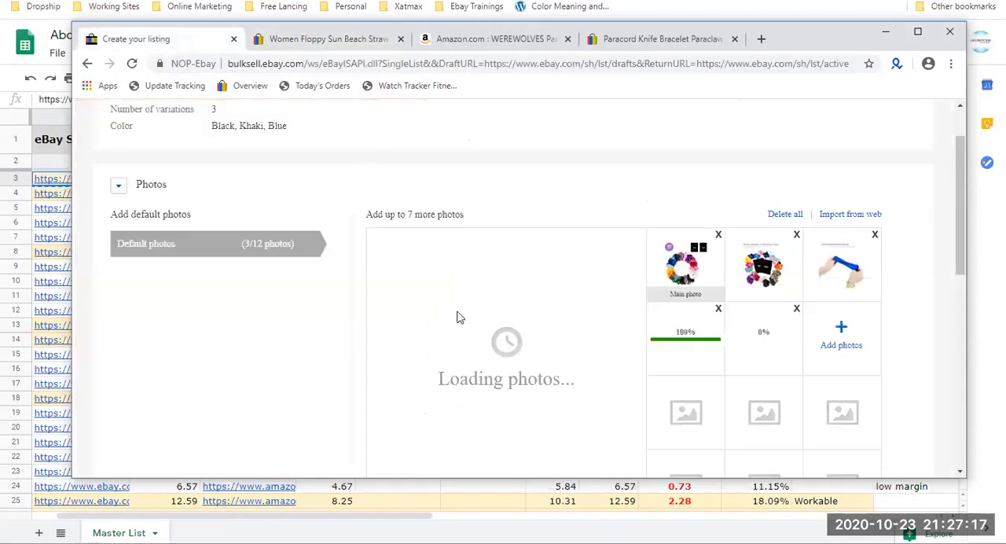
{"action": "scroll", "coordinate": [285, 288], "scroll_direction": "down", "scroll_amount": 4}
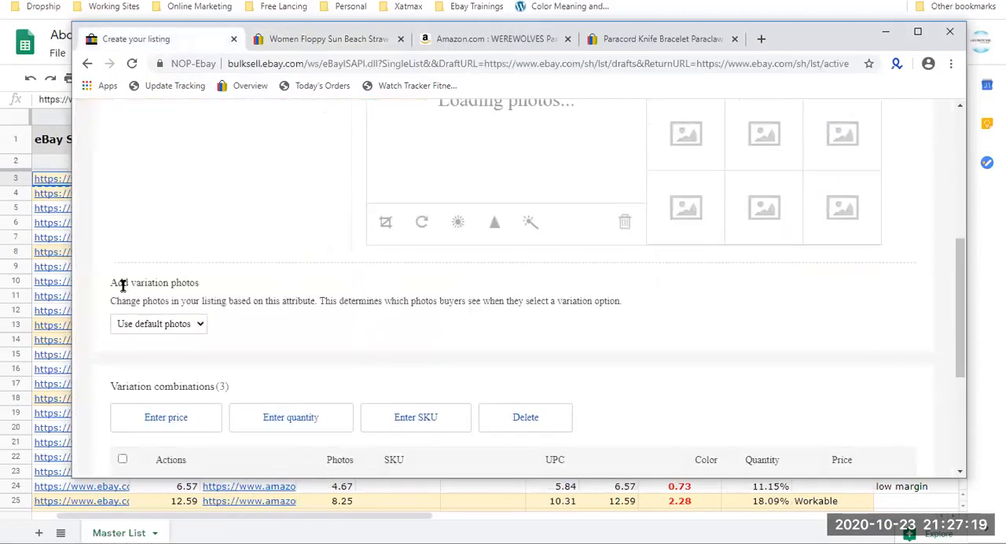
{"action": "triple_click", "coordinate": [123, 286]}
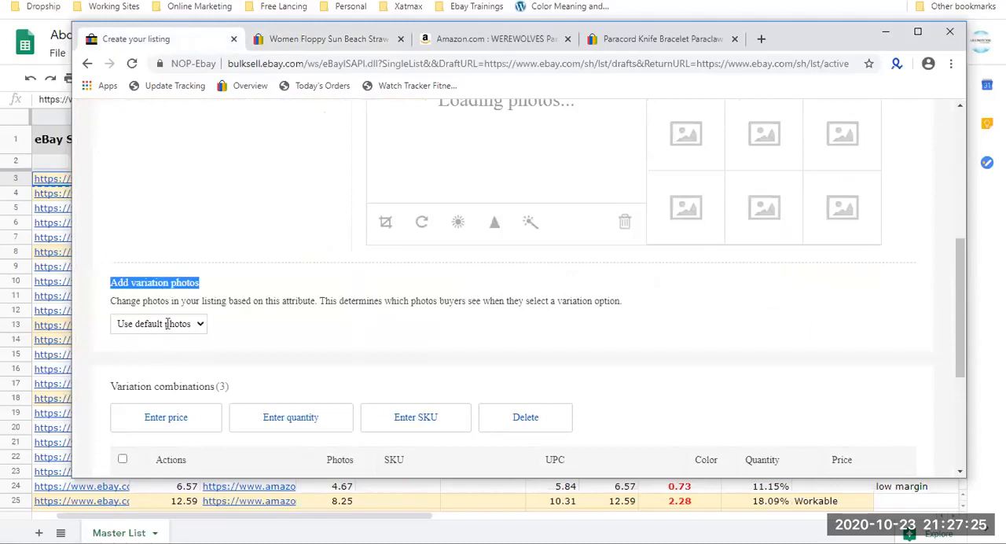
Browse the beach hat listing's gallery forward to the blue hat's variation photos and back toward the default photos.
{"action": "left_click", "coordinate": [330, 39]}
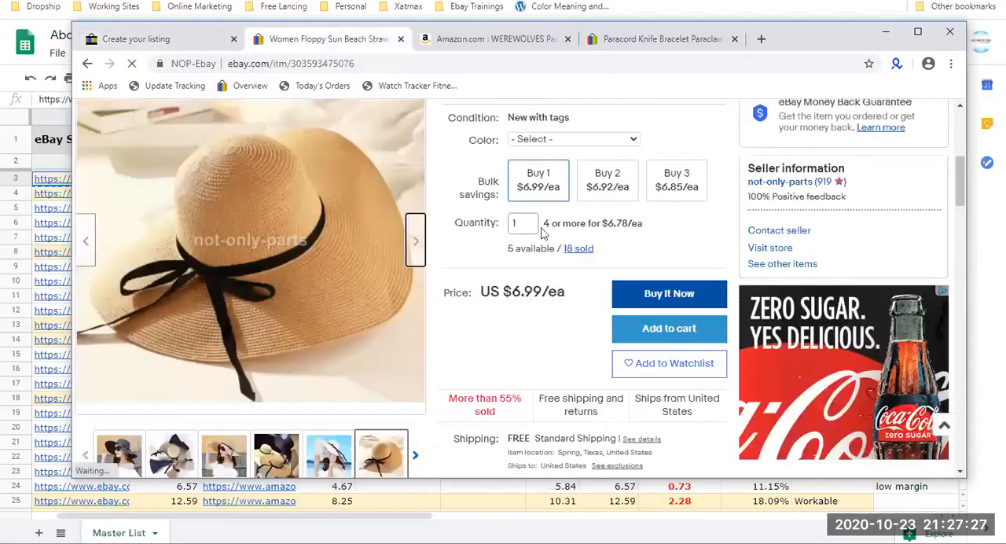
{"action": "left_click", "coordinate": [415, 240]}
{"action": "left_click", "coordinate": [416, 241]}
{"action": "left_click", "coordinate": [416, 241]}
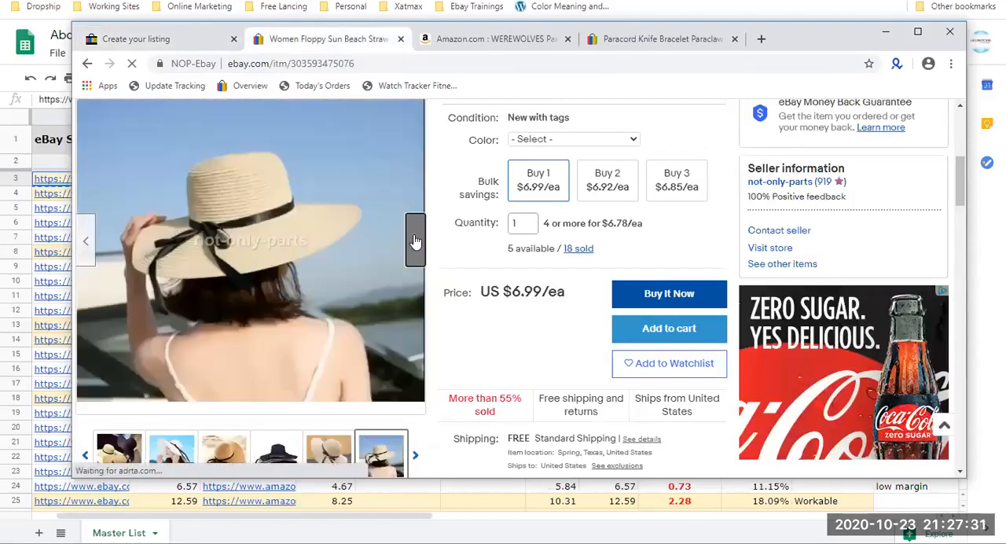
{"action": "left_click", "coordinate": [415, 240]}
{"action": "left_click", "coordinate": [415, 240]}
{"action": "left_click", "coordinate": [415, 241]}
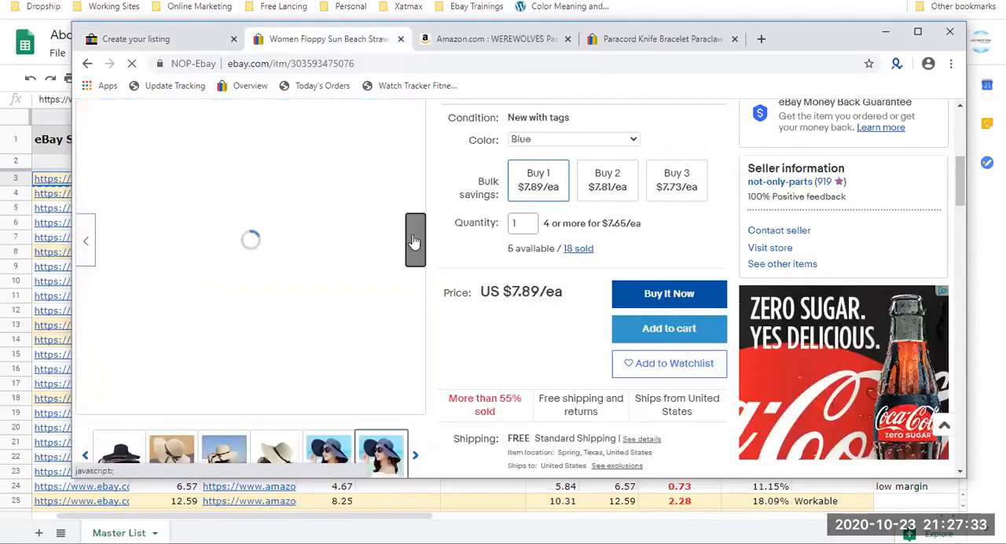
{"action": "left_click", "coordinate": [87, 256]}
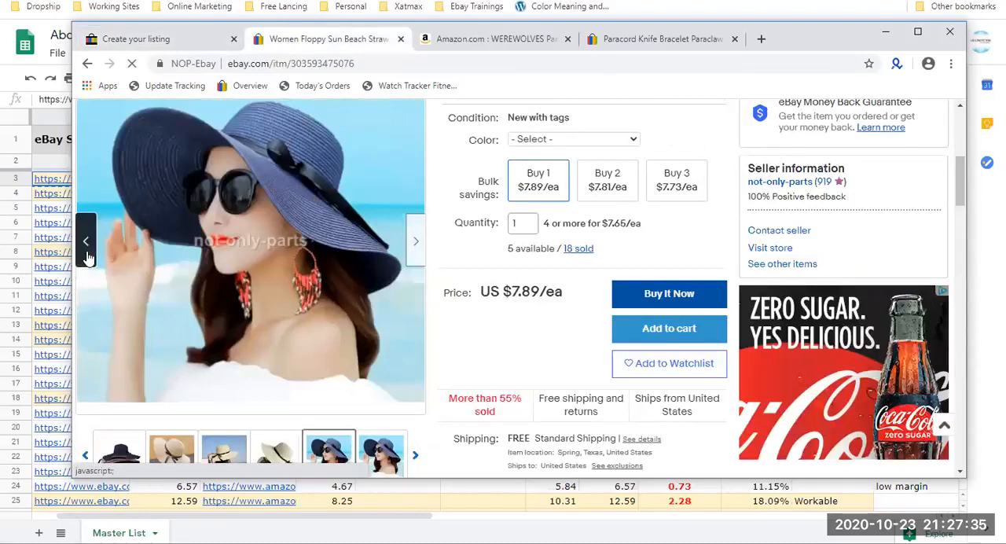
{"action": "left_click", "coordinate": [88, 258]}
{"action": "left_click", "coordinate": [88, 258]}
{"action": "left_click", "coordinate": [88, 256]}
{"action": "left_click", "coordinate": [87, 256]}
{"action": "left_click", "coordinate": [87, 256]}
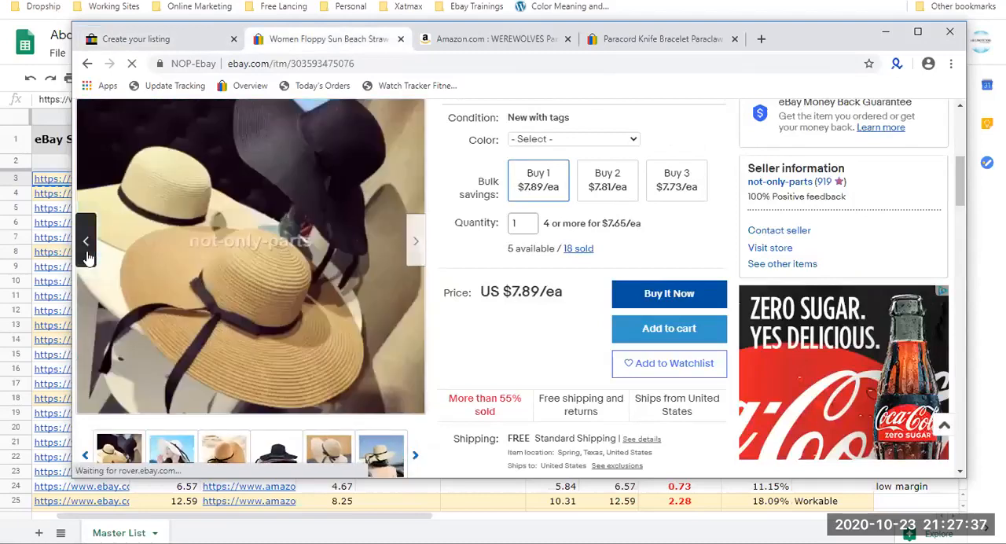
{"action": "left_click", "coordinate": [87, 256]}
Base the listing draft's variation photos on the Color attribute instead of the default photos.
{"action": "left_click", "coordinate": [187, 39]}
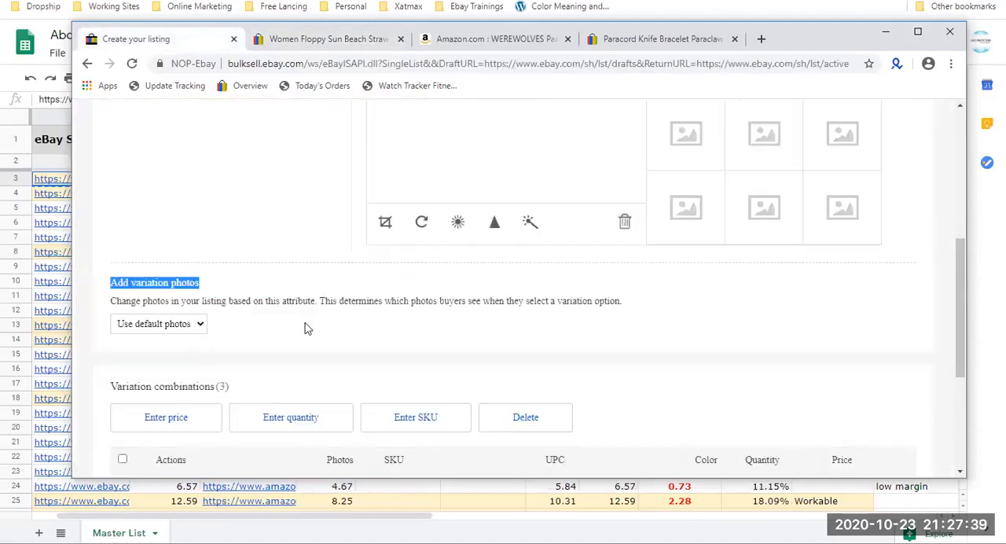
{"action": "left_click", "coordinate": [196, 326]}
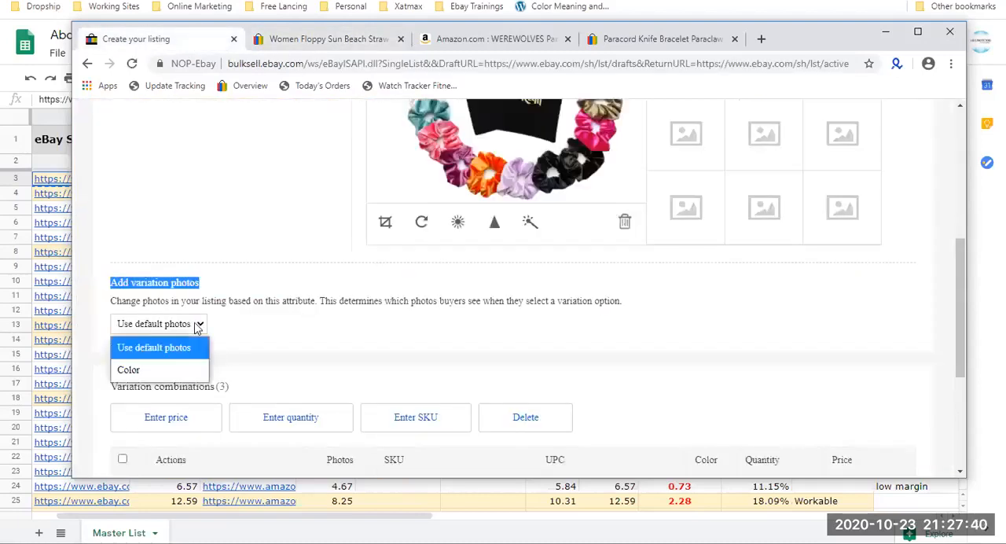
{"action": "left_click", "coordinate": [185, 365]}
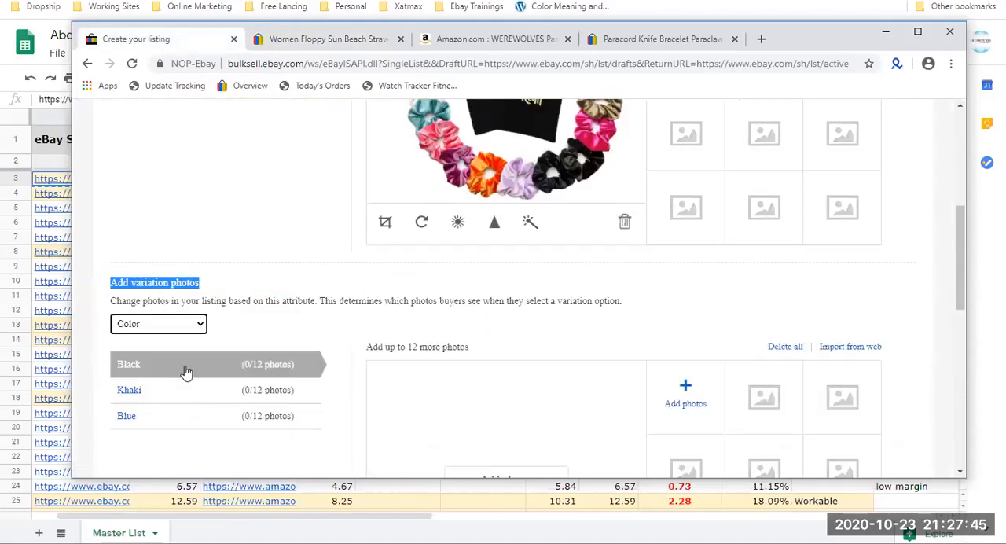
{"action": "scroll", "coordinate": [553, 204], "scroll_direction": "down", "scroll_amount": 1}
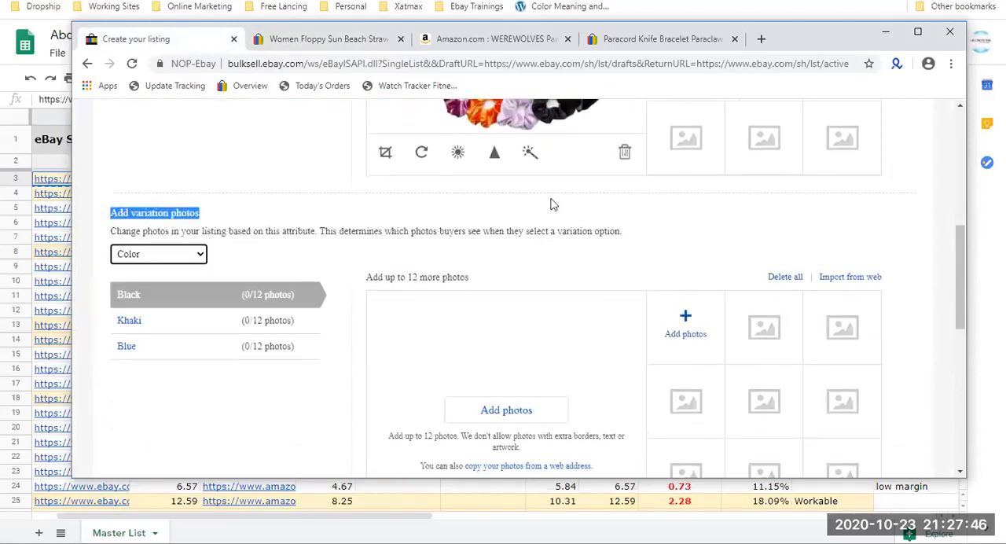
Open the Color choices of the beach hat listing.
{"action": "left_click", "coordinate": [340, 45]}
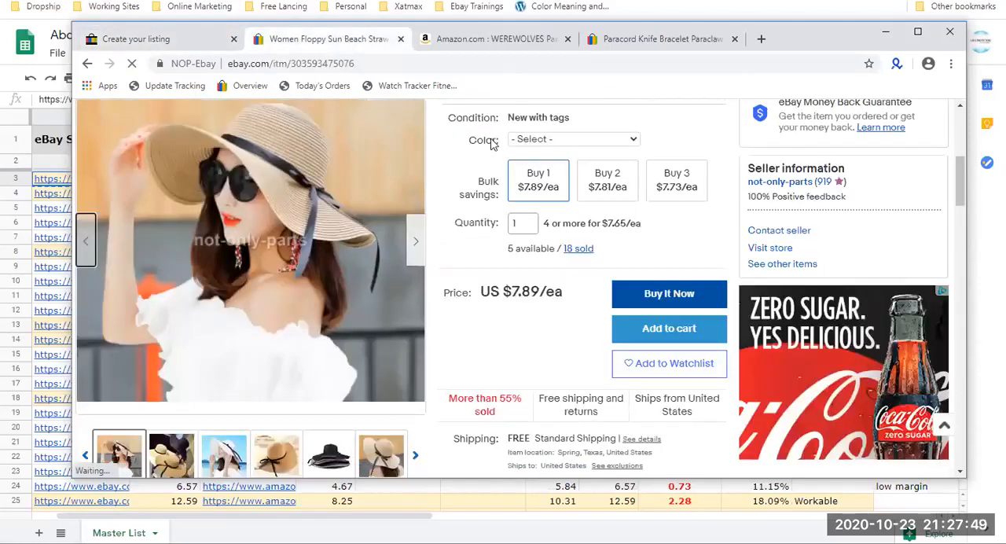
{"action": "left_click", "coordinate": [559, 143]}
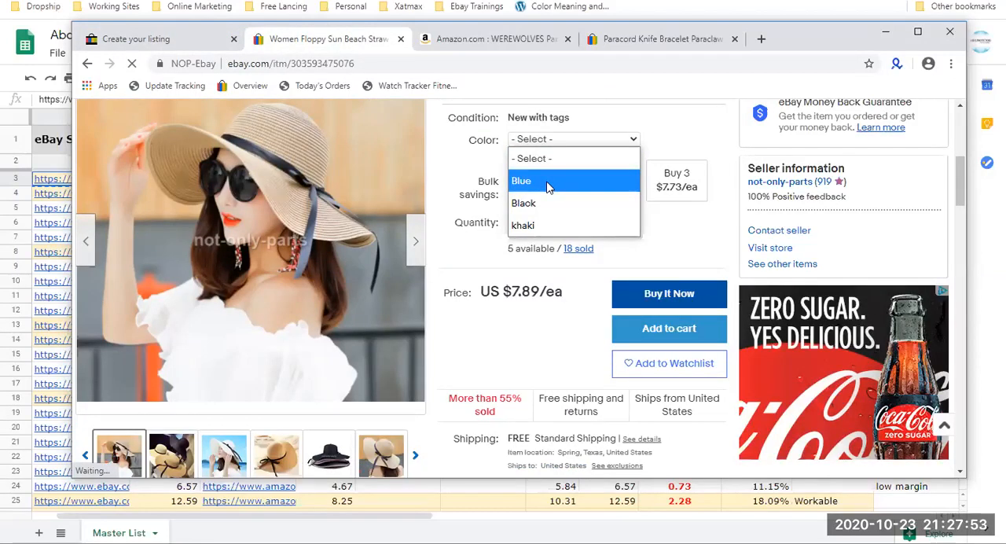
Preview the Blue variation of the beach hat listing and page through the neighbouring gallery photos in both directions.
{"action": "left_click", "coordinate": [548, 182]}
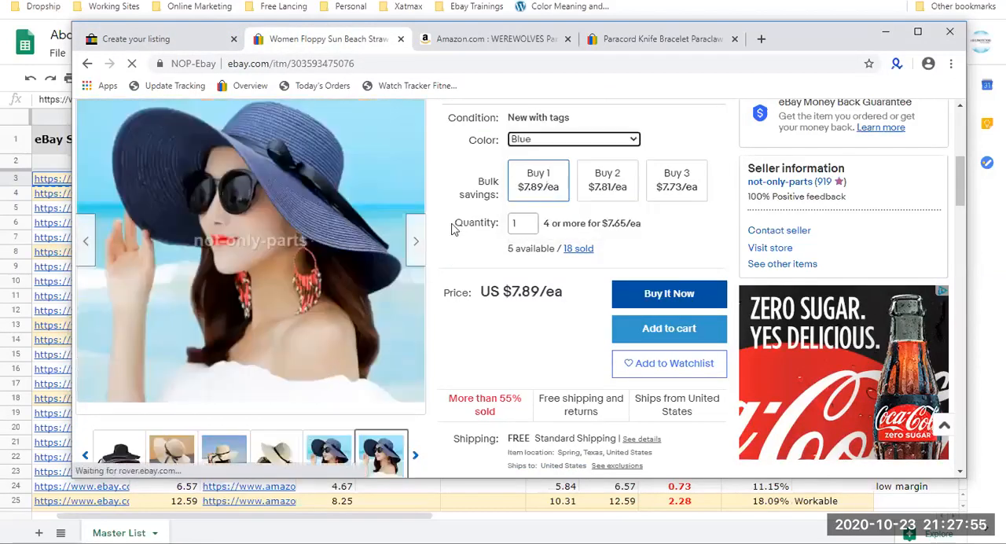
{"action": "scroll", "coordinate": [285, 173], "scroll_direction": "up", "scroll_amount": 1}
{"action": "scroll", "coordinate": [287, 174], "scroll_direction": "down", "scroll_amount": 2}
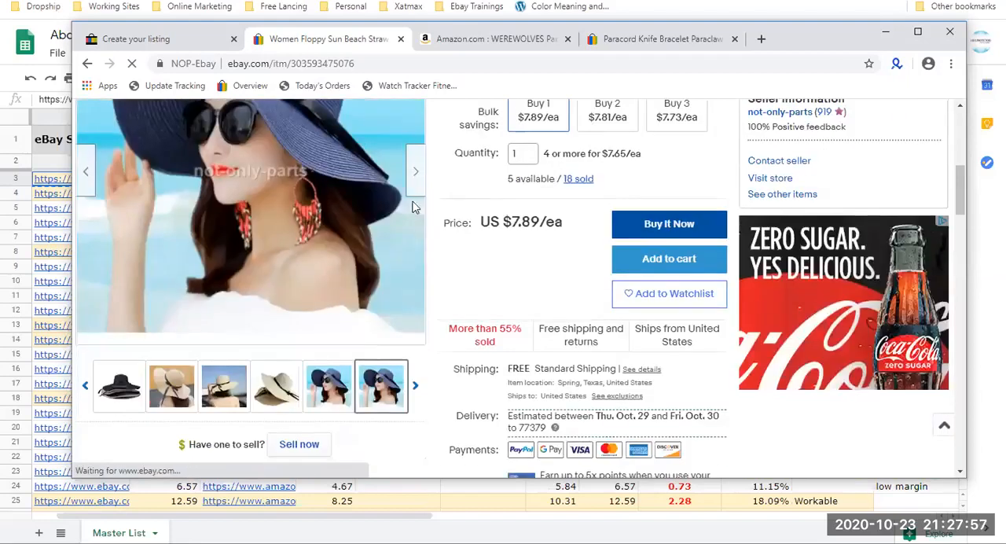
{"action": "left_click", "coordinate": [412, 181]}
{"action": "scroll", "coordinate": [231, 214], "scroll_direction": "up", "scroll_amount": 1}
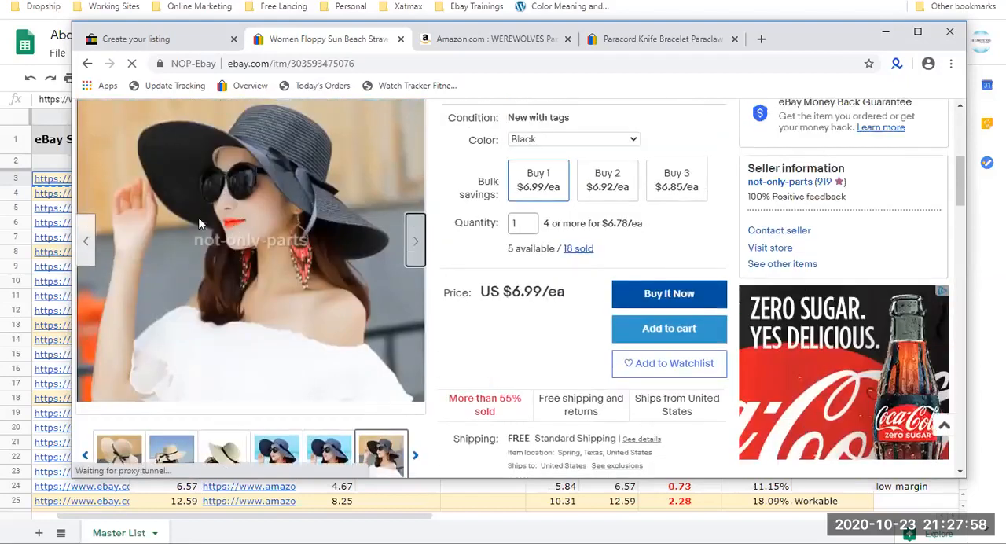
{"action": "left_click", "coordinate": [88, 250]}
{"action": "left_click", "coordinate": [86, 244]}
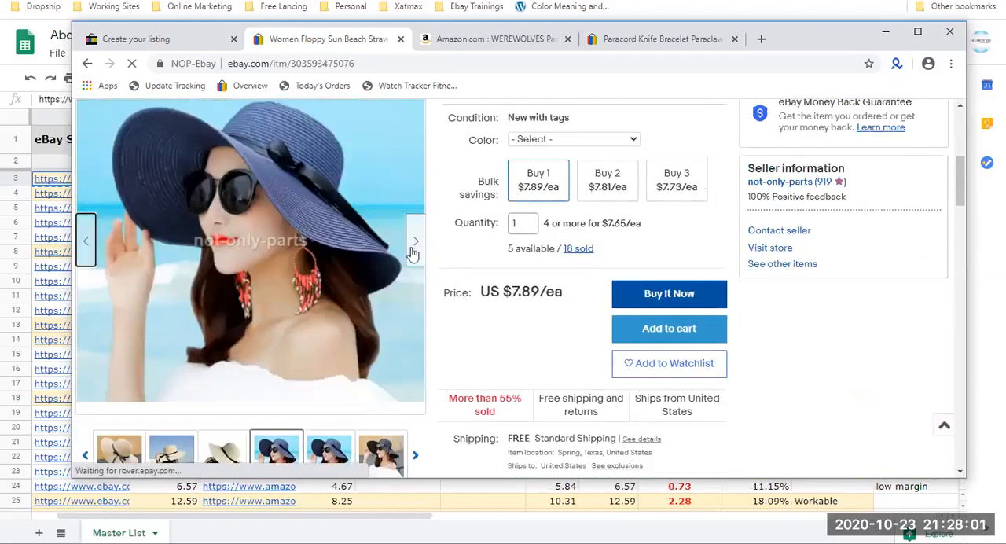
Preview the beach hat listing's Black and khaki color variations and reset the Color choice.
{"action": "left_click", "coordinate": [569, 144]}
{"action": "left_click", "coordinate": [548, 203]}
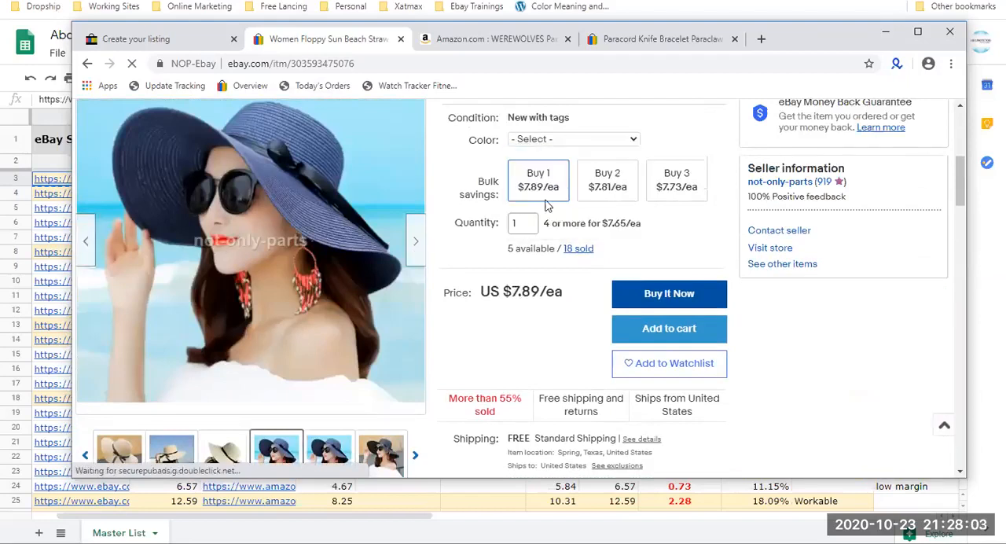
{"action": "scroll", "coordinate": [253, 169], "scroll_direction": "up", "scroll_amount": 1}
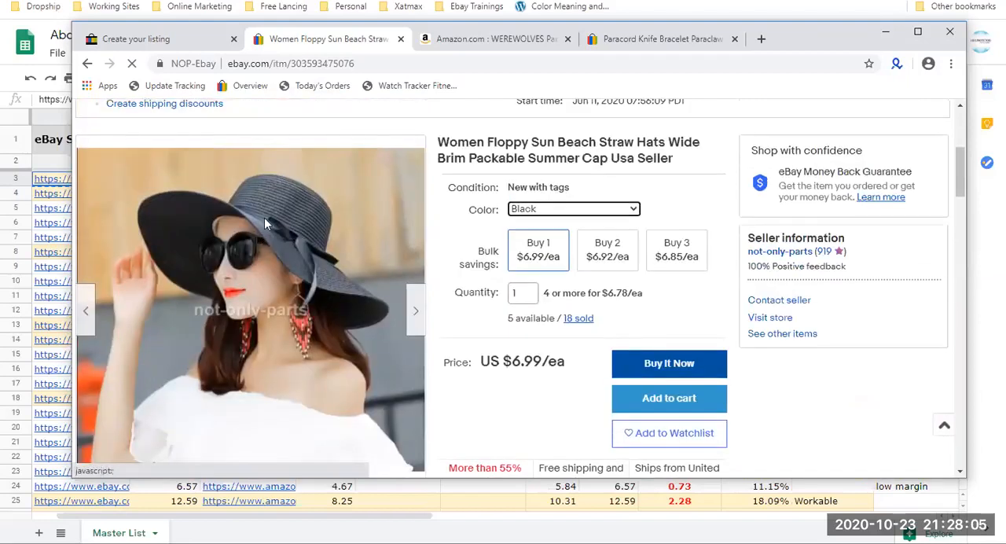
{"action": "left_click", "coordinate": [599, 213]}
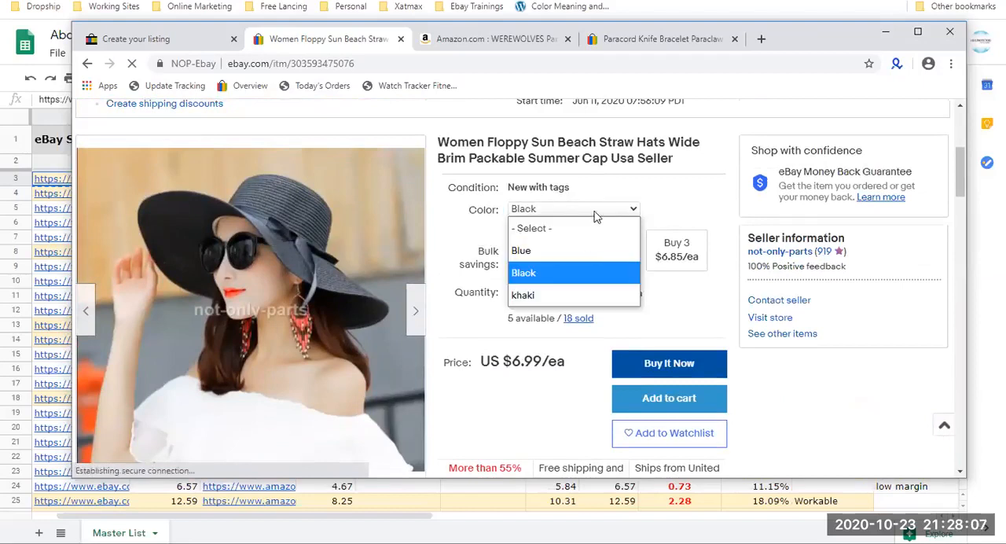
{"action": "key", "text": "Return"}
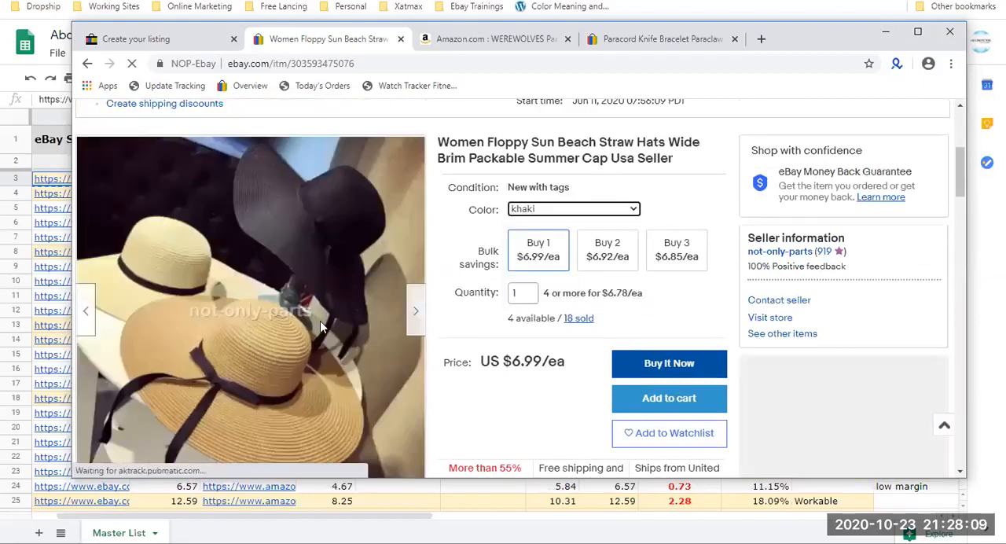
{"action": "left_click", "coordinate": [548, 212]}
{"action": "left_click", "coordinate": [541, 233]}
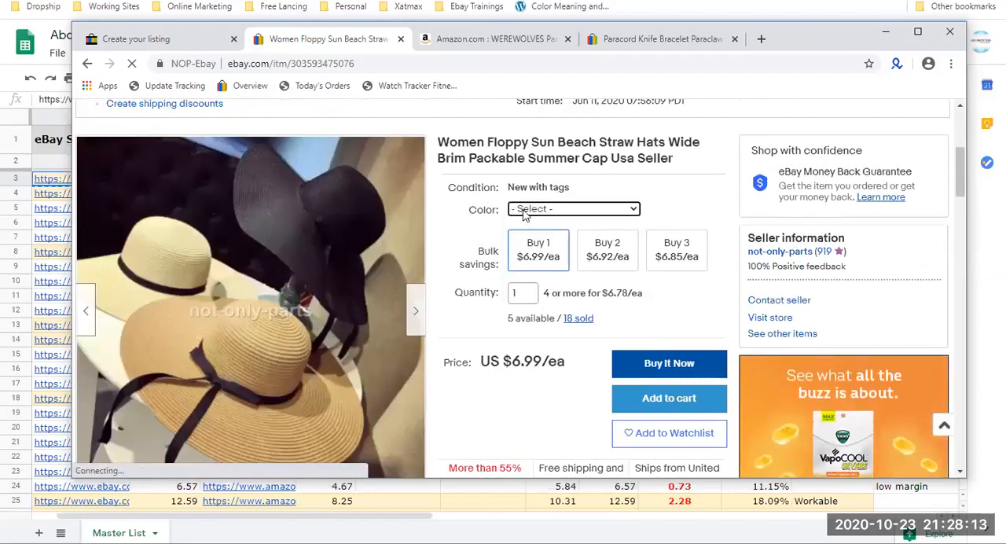
Browse the beach hat's photo thumbnails back to the default photos and reopen its Color choices.
{"action": "scroll", "coordinate": [137, 414], "scroll_direction": "down", "scroll_amount": 2}
{"action": "left_click", "coordinate": [118, 389]}
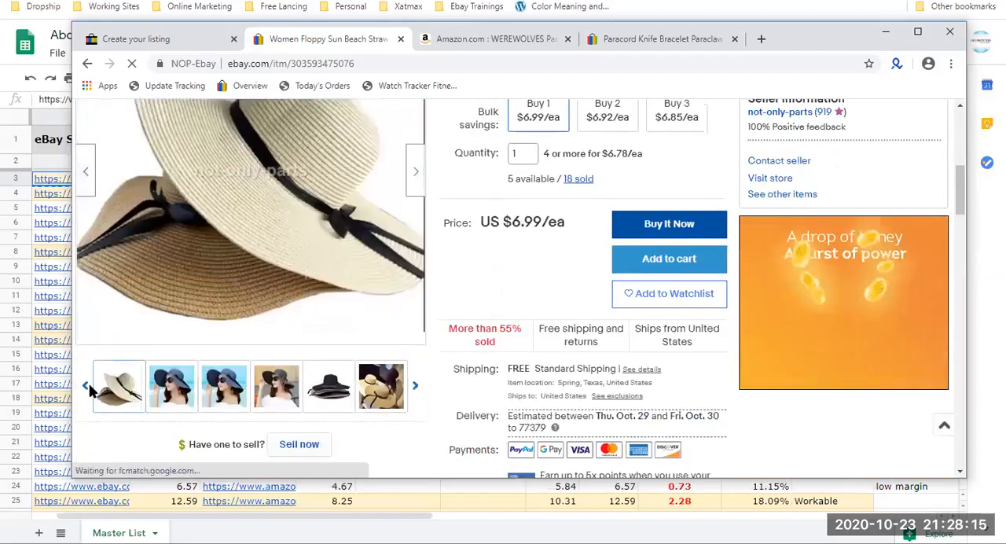
{"action": "left_click", "coordinate": [87, 386]}
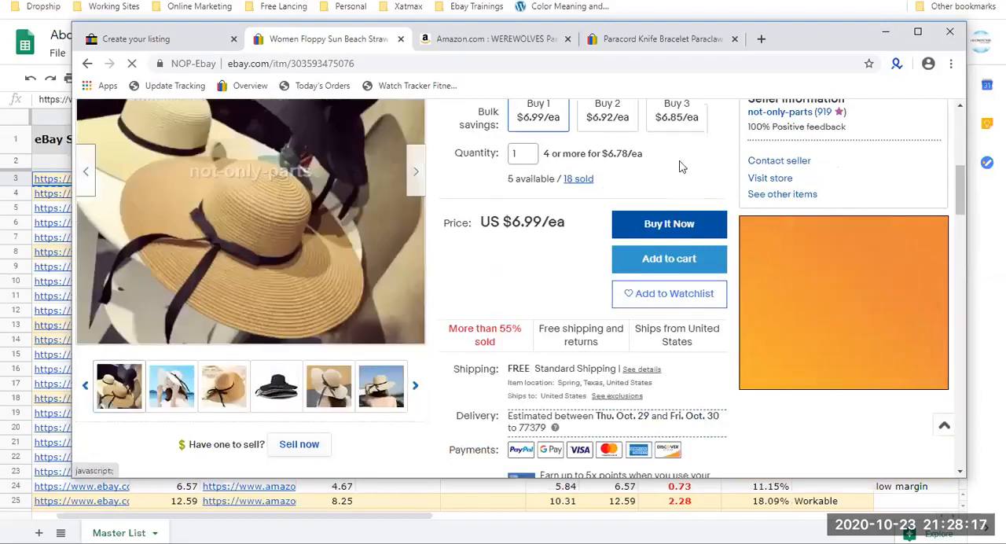
{"action": "scroll", "coordinate": [542, 189], "scroll_direction": "up", "scroll_amount": 2}
{"action": "left_click", "coordinate": [550, 208]}
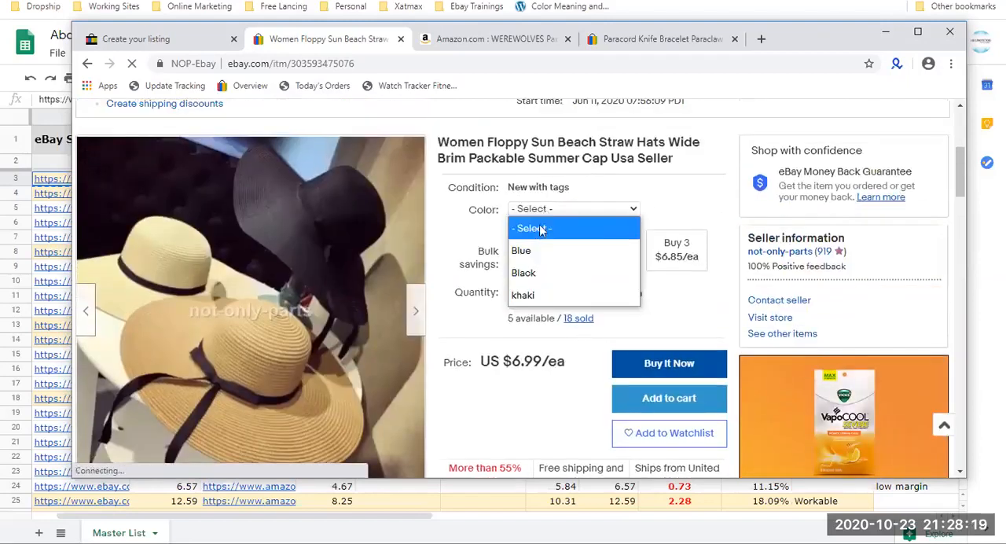
Switch to the paracord bracelet listing on eBay, place its tab beside the hat listing, and search eBay for "beach hats".
{"action": "left_click", "coordinate": [471, 41]}
{"action": "left_click", "coordinate": [471, 40]}
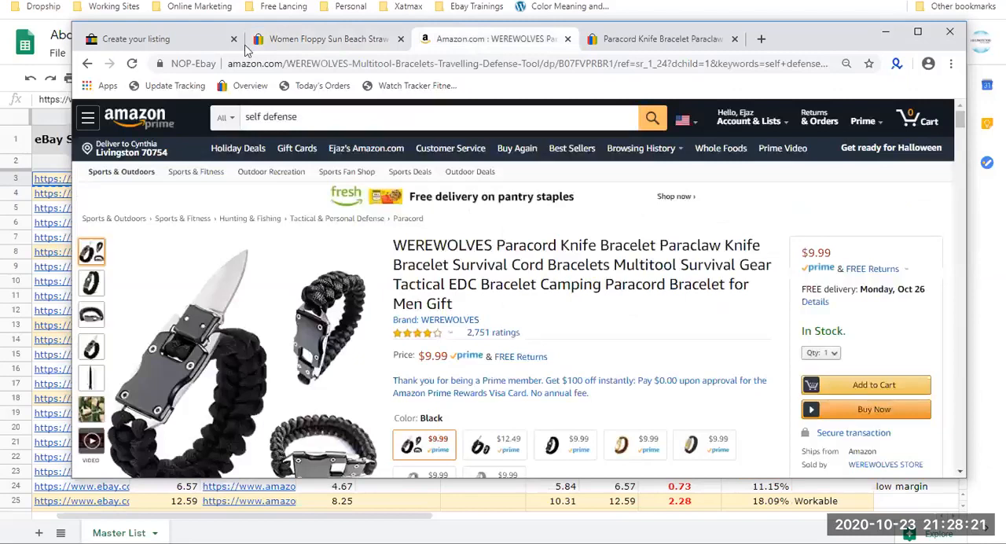
{"action": "left_click_drag", "start_coordinate": [594, 41], "coordinate": [428, 41]}
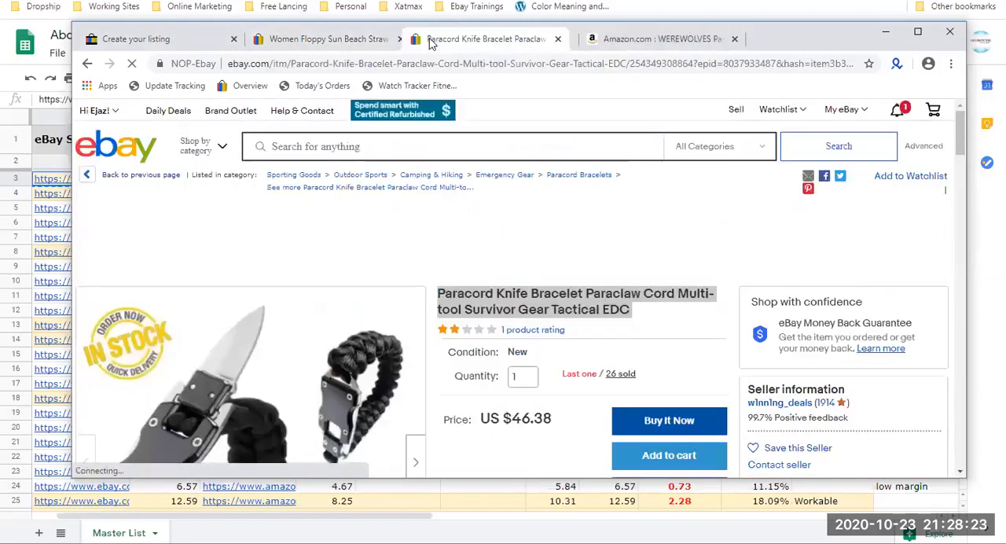
{"action": "left_click", "coordinate": [429, 151]}
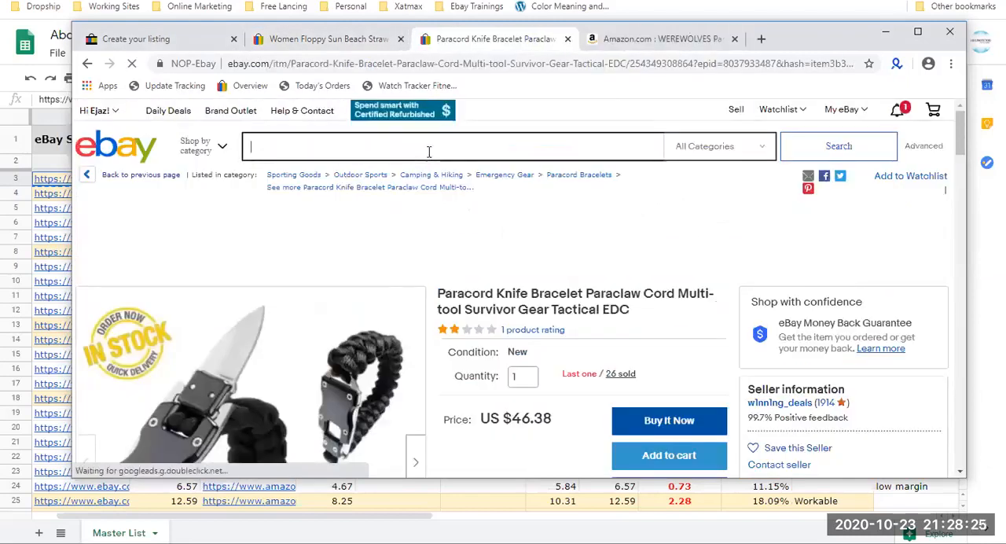
{"action": "type", "text": "beach hats"}
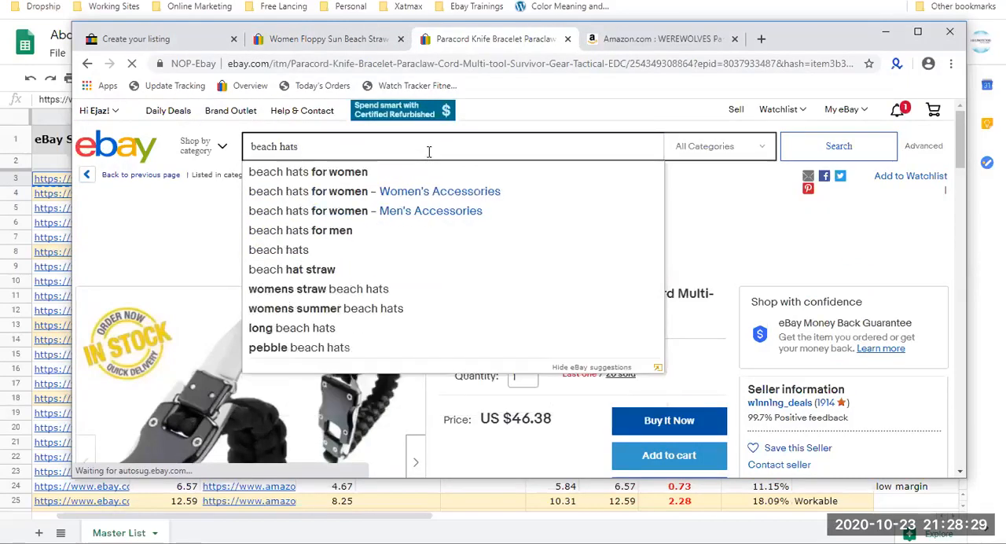
{"action": "key", "text": "Return"}
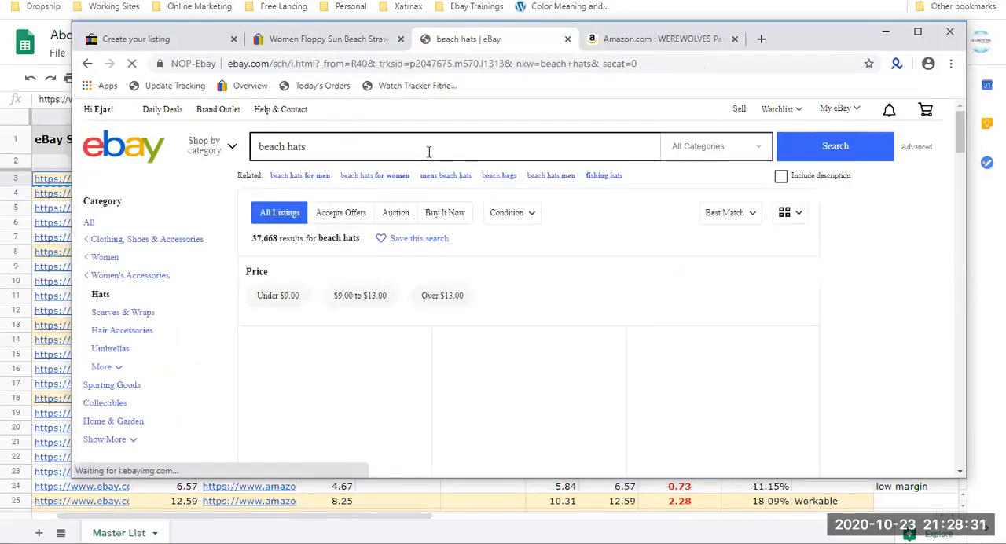
Open the USA Women's Summer Large Floppy Folding hat listing from the results and preview its White and Black variations.
{"action": "scroll", "coordinate": [429, 151], "scroll_direction": "down", "scroll_amount": 3}
{"action": "scroll", "coordinate": [428, 151], "scroll_direction": "down", "scroll_amount": 1}
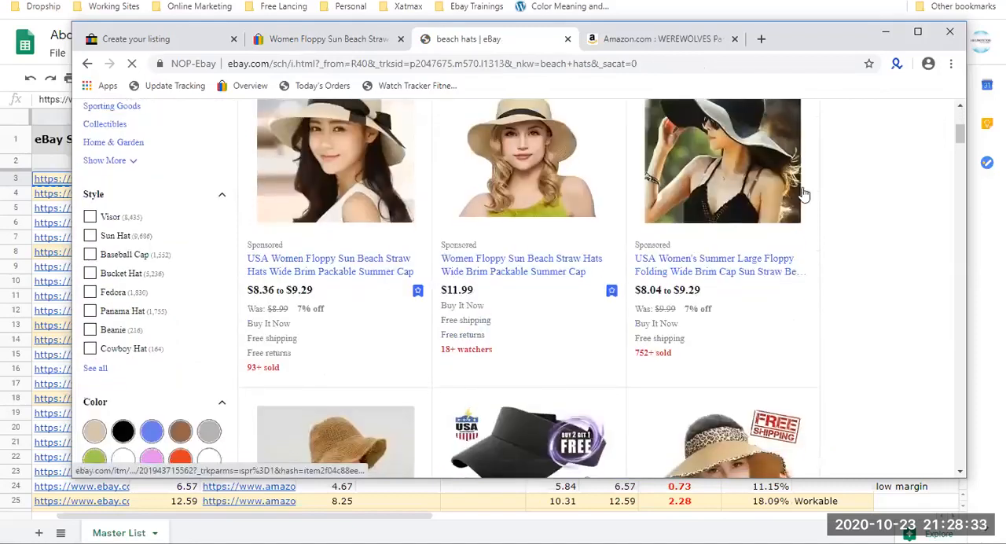
{"action": "left_click", "coordinate": [717, 272]}
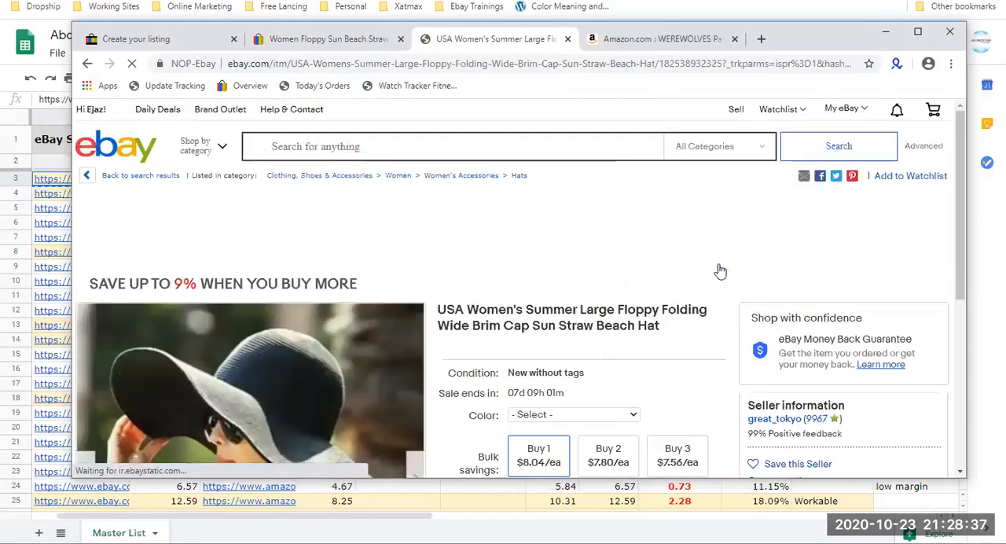
{"action": "scroll", "coordinate": [558, 213], "scroll_direction": "down", "scroll_amount": 3}
{"action": "left_click", "coordinate": [561, 206]}
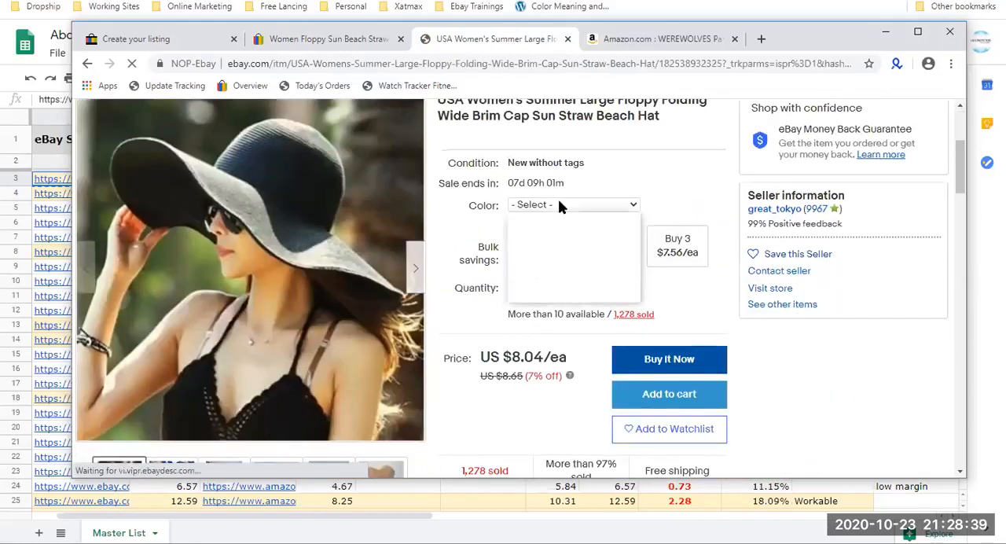
{"action": "left_click", "coordinate": [546, 247]}
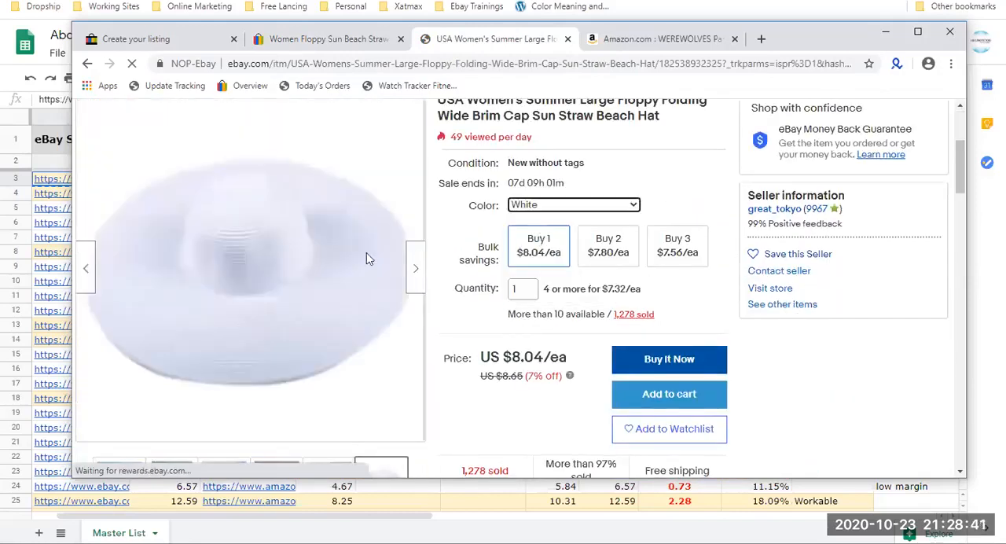
{"action": "left_click", "coordinate": [595, 207]}
{"action": "left_click", "coordinate": [579, 270]}
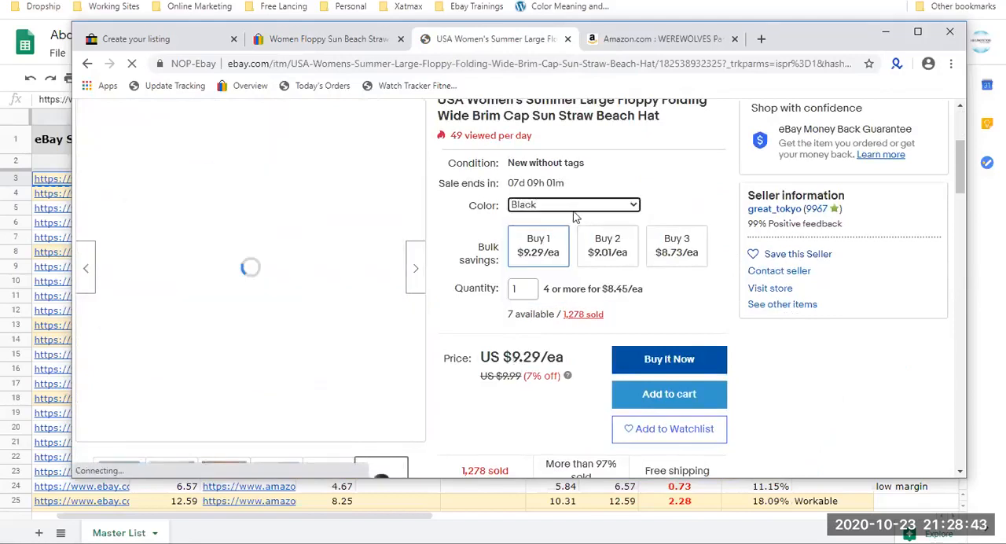
Return to the beach hats results and open the $11.99 Women Floppy Sun hat and US Summer Ladies hat listings in new tabs.
{"action": "left_click", "coordinate": [89, 66]}
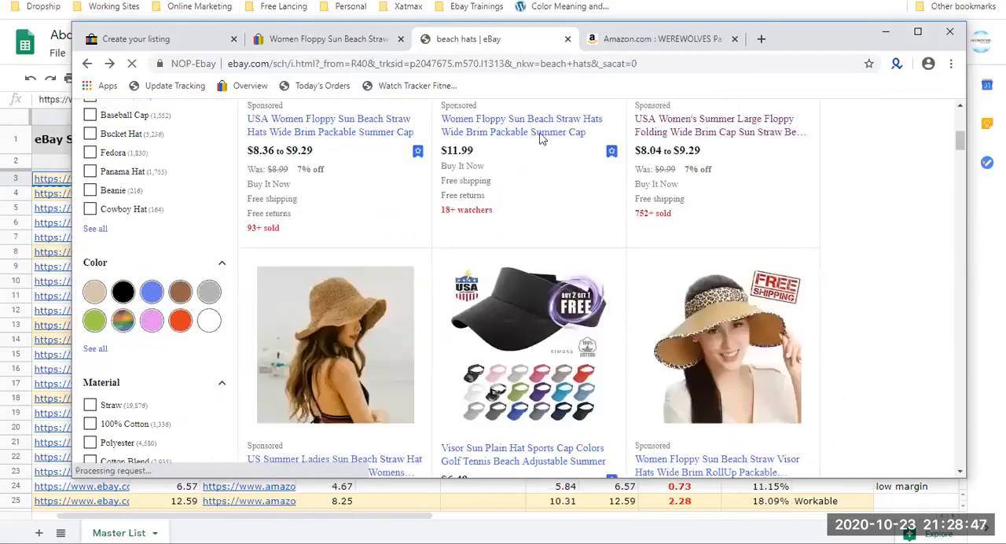
{"action": "middle_click", "coordinate": [540, 136]}
{"action": "middle_click", "coordinate": [266, 334]}
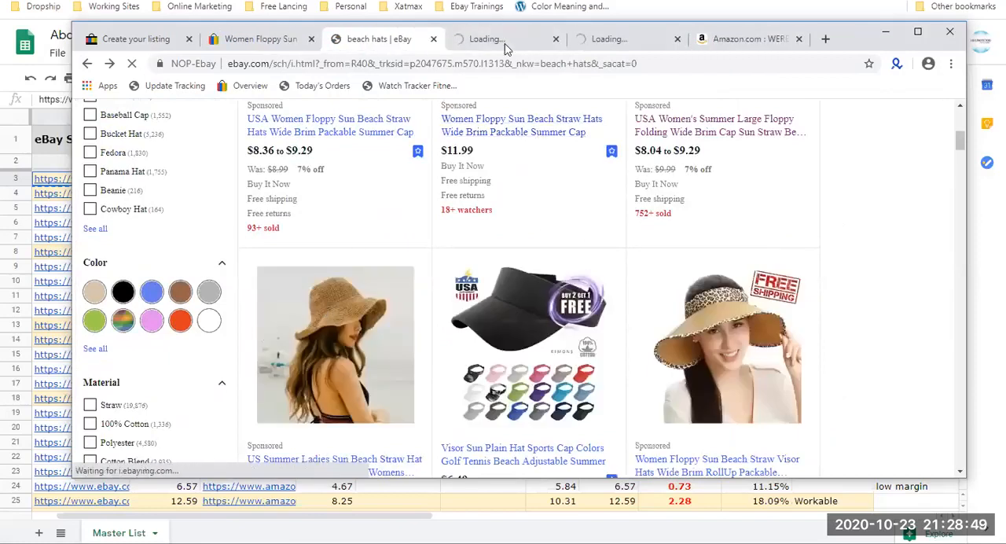
Preview the Beige and Khaki variations of the $11.99 Women Floppy Sun Beach Straw Hats listing and close its tab.
{"action": "left_click", "coordinate": [505, 44]}
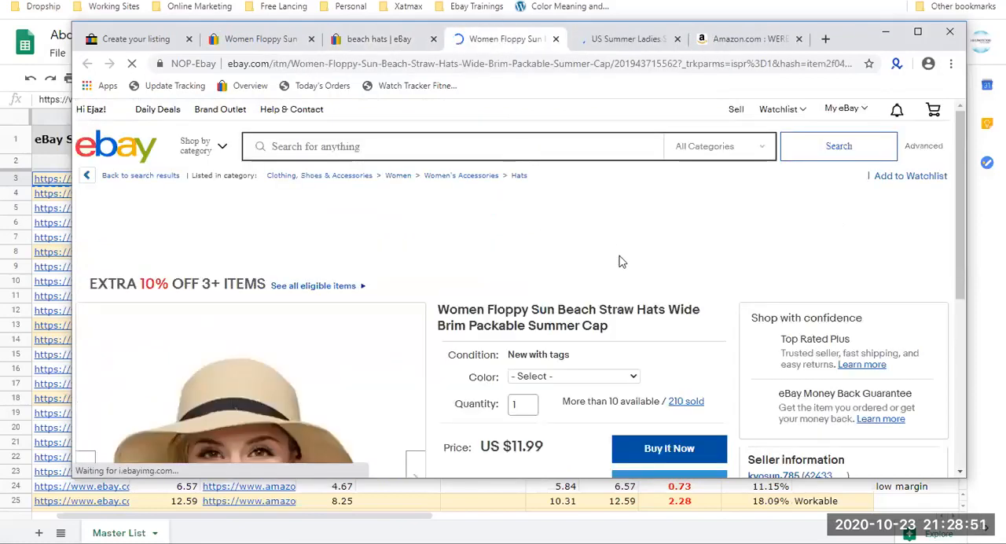
{"action": "scroll", "coordinate": [621, 262], "scroll_direction": "down", "scroll_amount": 2}
{"action": "left_click", "coordinate": [585, 236]}
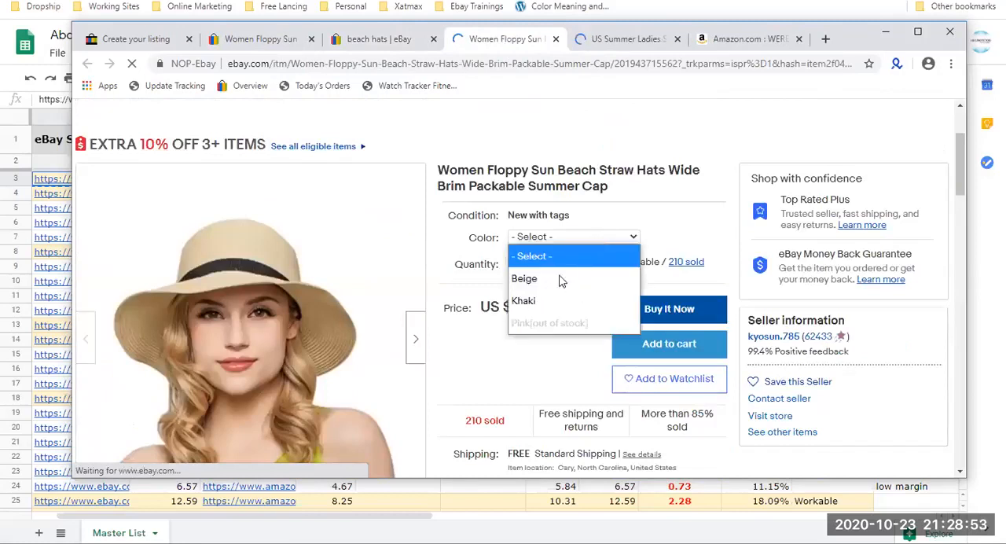
{"action": "left_click", "coordinate": [542, 239]}
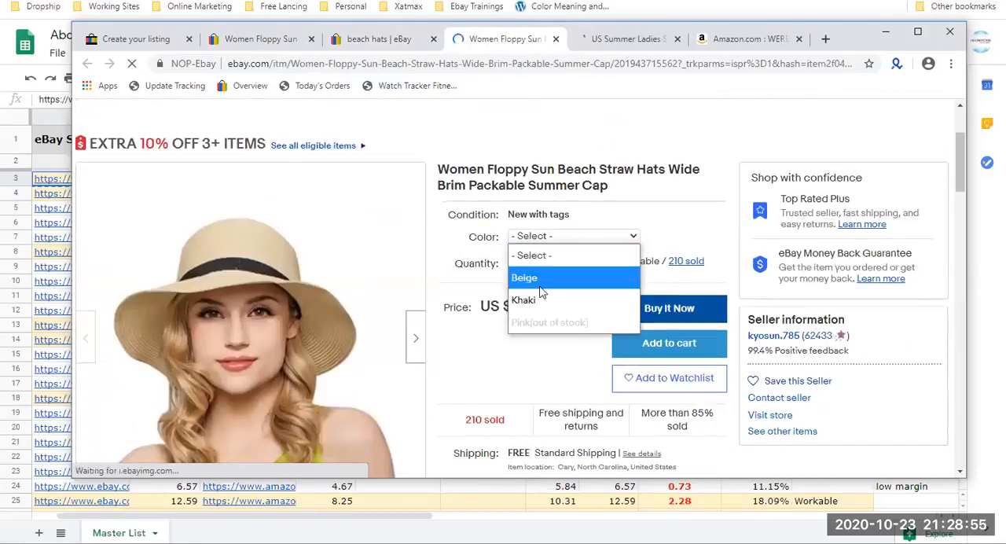
{"action": "left_click", "coordinate": [525, 277]}
{"action": "left_click", "coordinate": [555, 236]}
{"action": "left_click", "coordinate": [539, 299]}
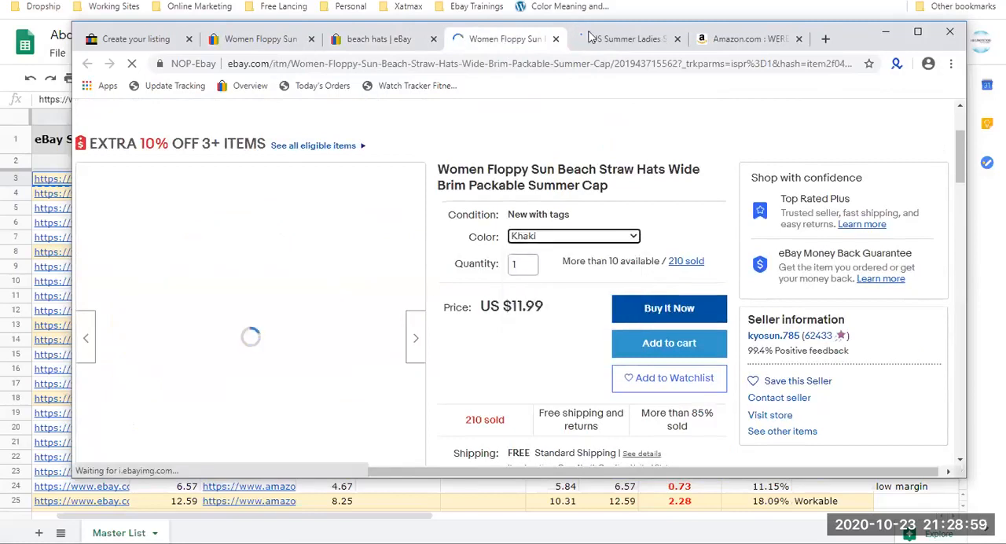
{"action": "left_click", "coordinate": [556, 39]}
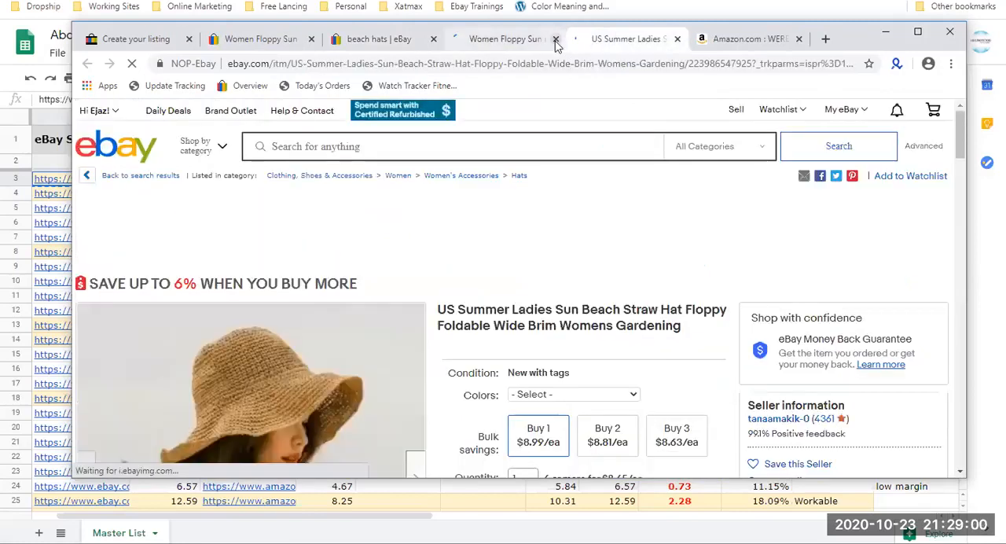
Preview the Khaki variation of the US Summer Ladies Sun Beach Straw Hat listing and close its tab.
{"action": "left_click", "coordinate": [572, 395]}
{"action": "left_click", "coordinate": [563, 355]}
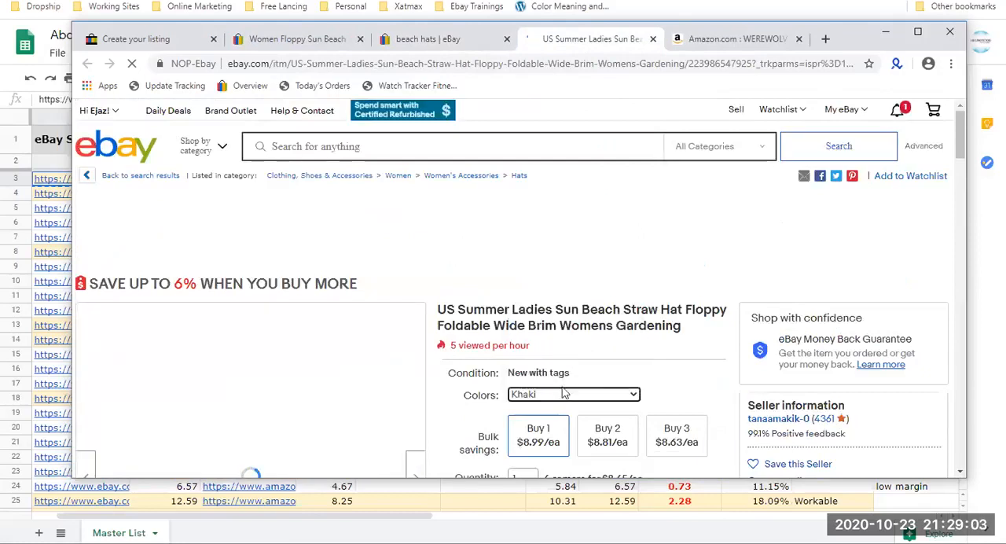
{"action": "left_click", "coordinate": [651, 39]}
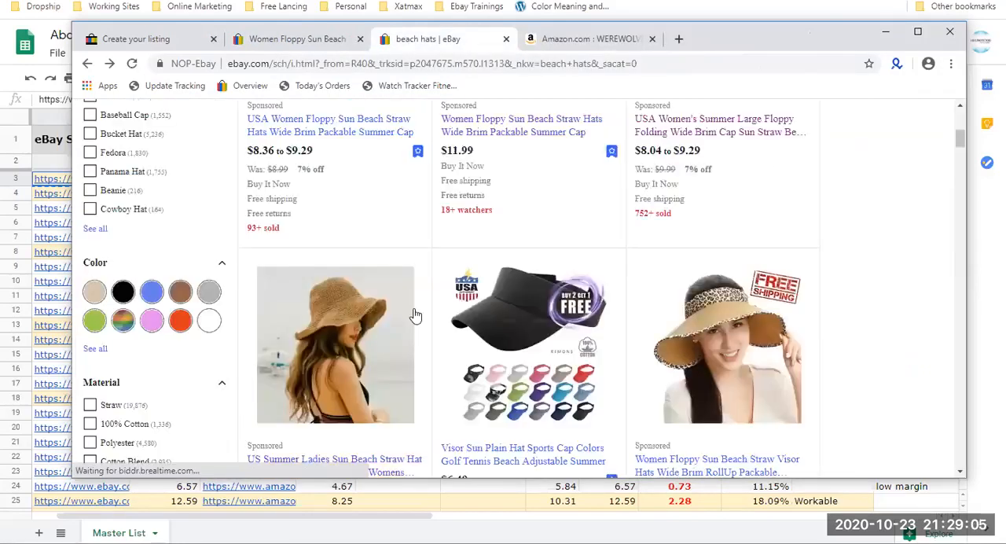
Open the Visor Sun Plain Hat and Foldable Women Straw Sun Hats listings from the beach hats results in new tabs.
{"action": "scroll", "coordinate": [415, 314], "scroll_direction": "down", "scroll_amount": 3}
{"action": "scroll", "coordinate": [415, 315], "scroll_direction": "up", "scroll_amount": 2}
{"action": "middle_click", "coordinate": [511, 164]}
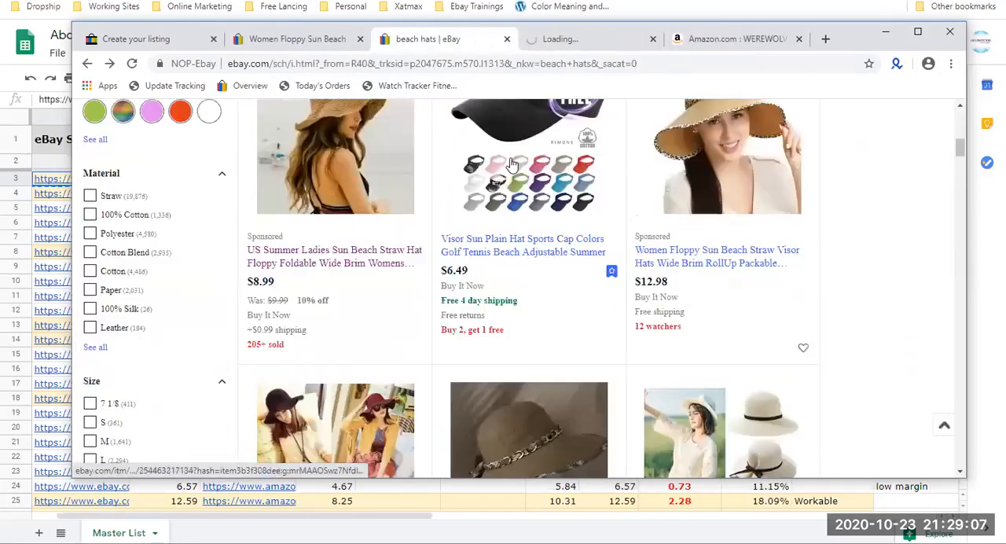
{"action": "scroll", "coordinate": [510, 163], "scroll_direction": "down", "scroll_amount": 1}
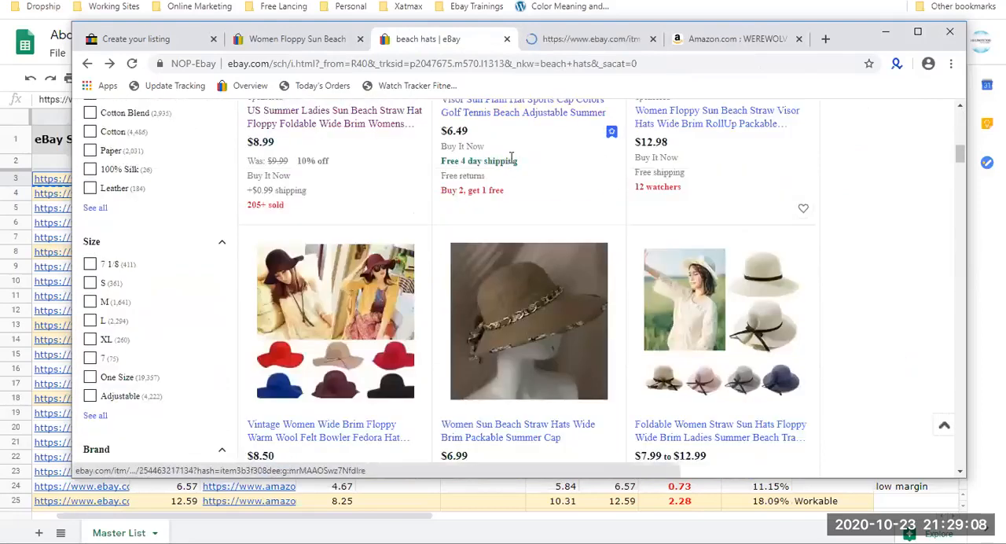
{"action": "middle_click", "coordinate": [679, 205]}
Preview the 6-Grey variation of the Visor Sun Plain Hat listing and close its tab.
{"action": "left_click", "coordinate": [496, 41]}
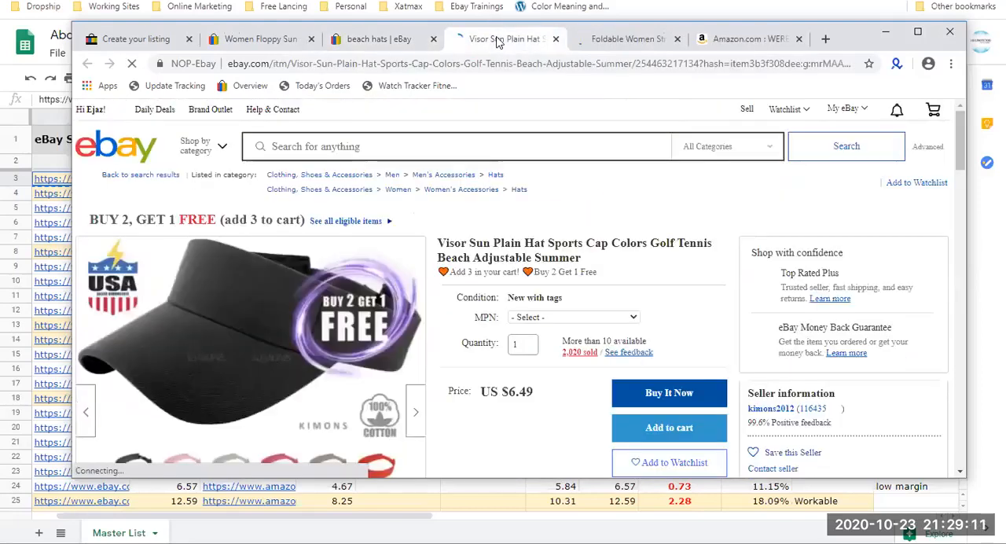
{"action": "left_click", "coordinate": [550, 318]}
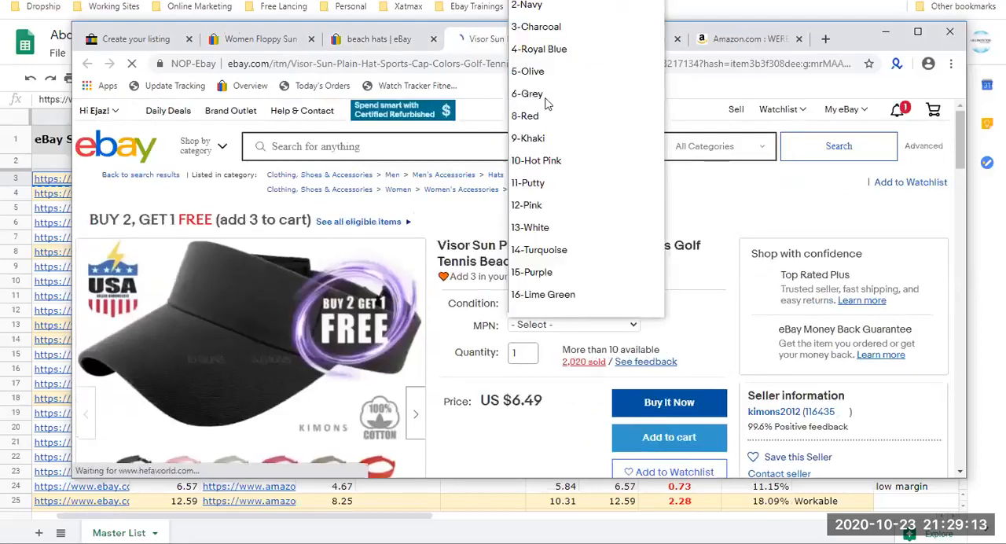
{"action": "left_click", "coordinate": [548, 102]}
{"action": "scroll", "coordinate": [545, 222], "scroll_direction": "down", "scroll_amount": 3}
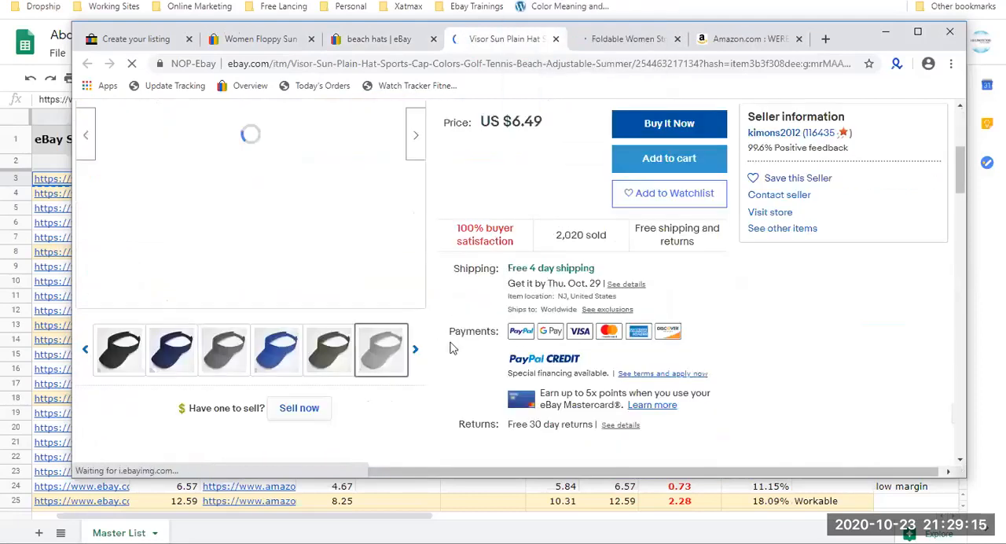
{"action": "left_click", "coordinate": [416, 351]}
{"action": "left_click", "coordinate": [416, 350]}
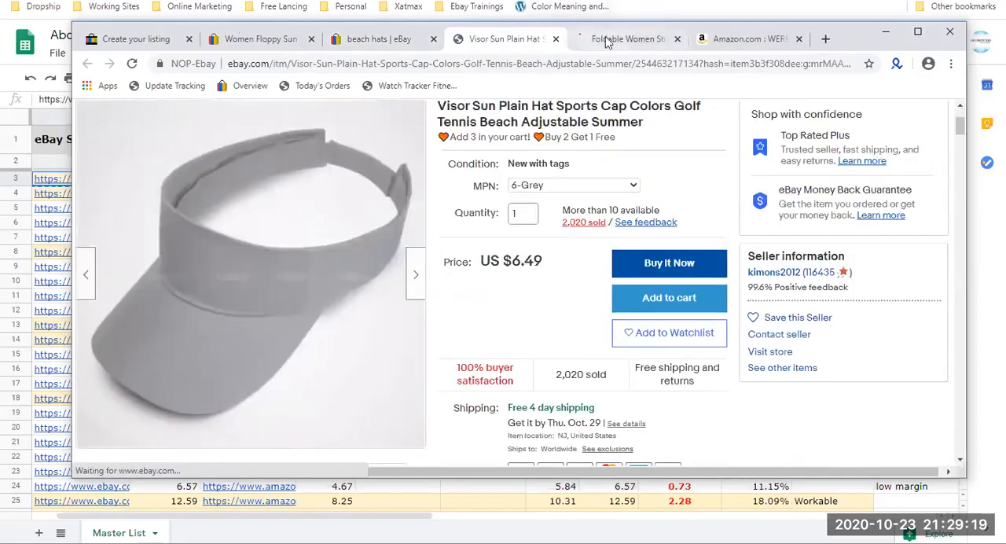
Preview the Visor/Sky Blue variation of the Foldable Women Straw Sun Hats listing and close its tab.
{"action": "left_click", "coordinate": [621, 38]}
{"action": "left_click", "coordinate": [564, 299]}
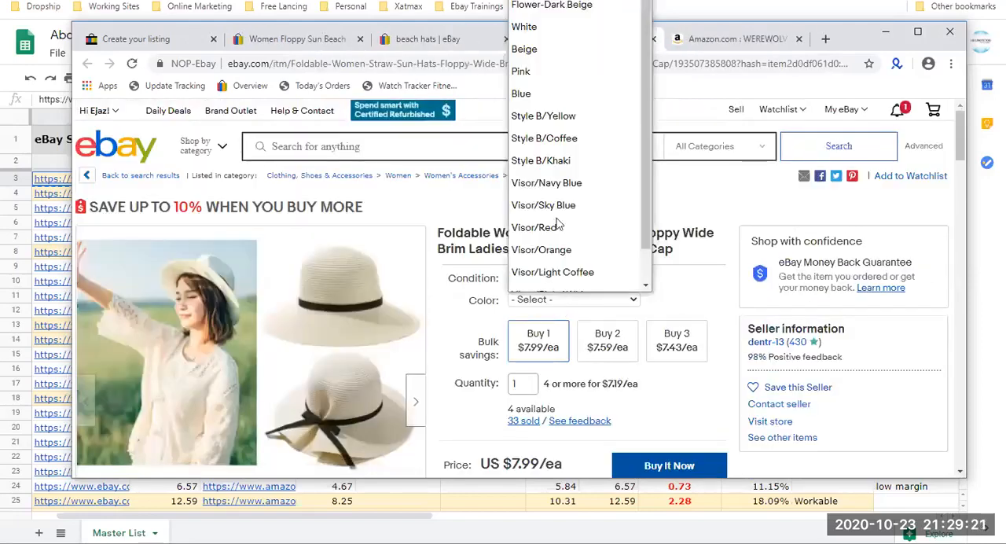
{"action": "left_click", "coordinate": [556, 205]}
{"action": "scroll", "coordinate": [556, 203], "scroll_direction": "down", "scroll_amount": 4}
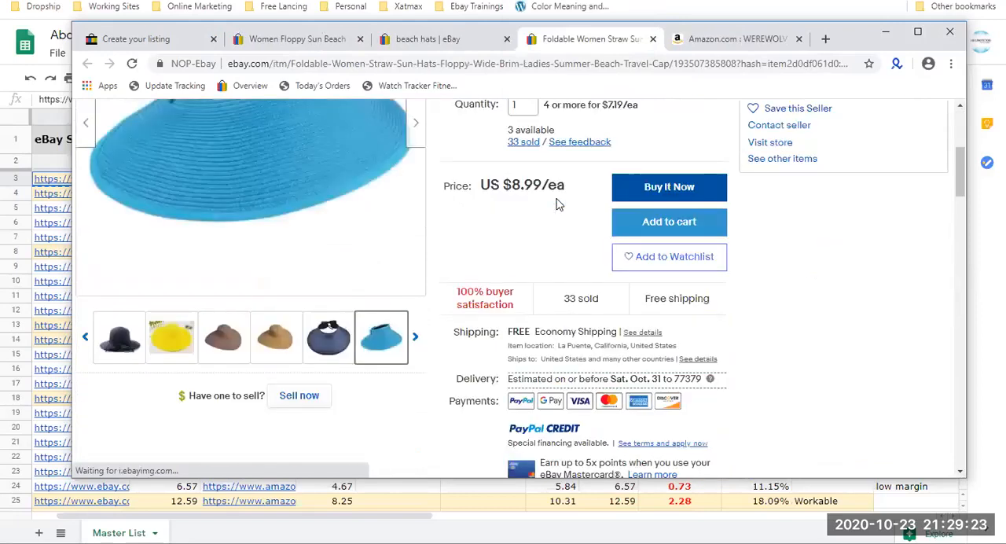
{"action": "scroll", "coordinate": [535, 203], "scroll_direction": "up", "scroll_amount": 2}
{"action": "left_click", "coordinate": [428, 38]}
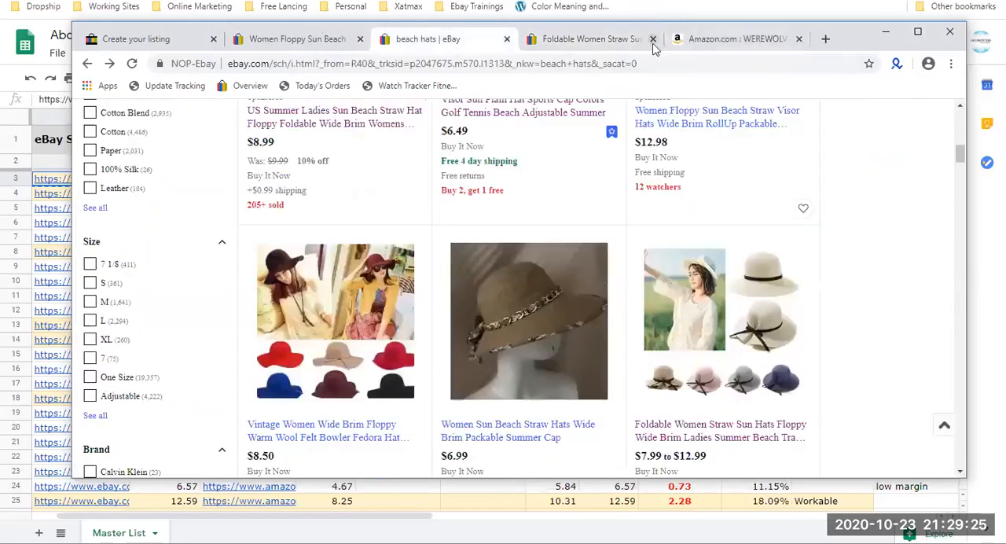
{"action": "left_click", "coordinate": [652, 38]}
Browse further through the beach hats results and open the $12.99 Floppy Hat Brim with Ribbon listing.
{"action": "scroll", "coordinate": [627, 255], "scroll_direction": "down", "scroll_amount": 5}
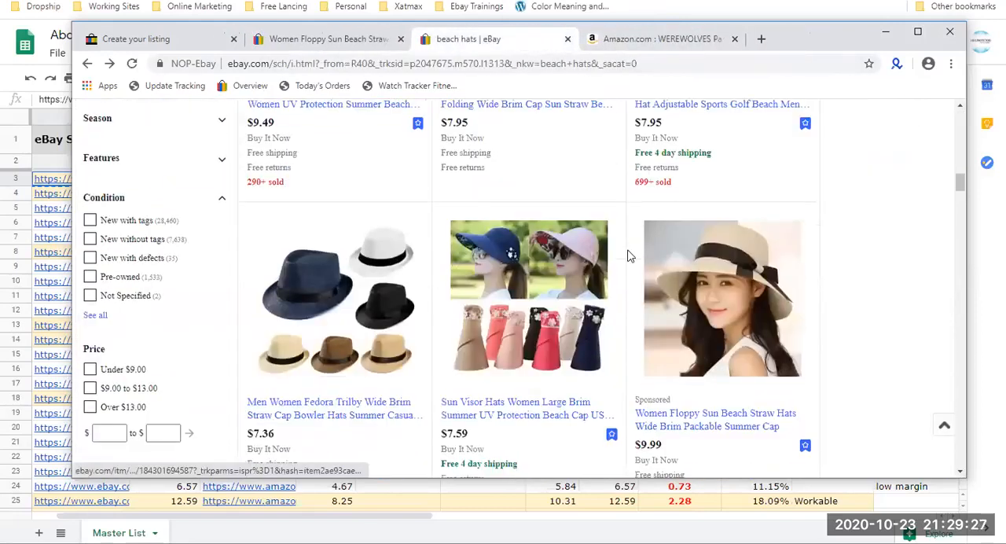
{"action": "scroll", "coordinate": [627, 255], "scroll_direction": "down", "scroll_amount": 4}
{"action": "scroll", "coordinate": [553, 223], "scroll_direction": "down", "scroll_amount": 6}
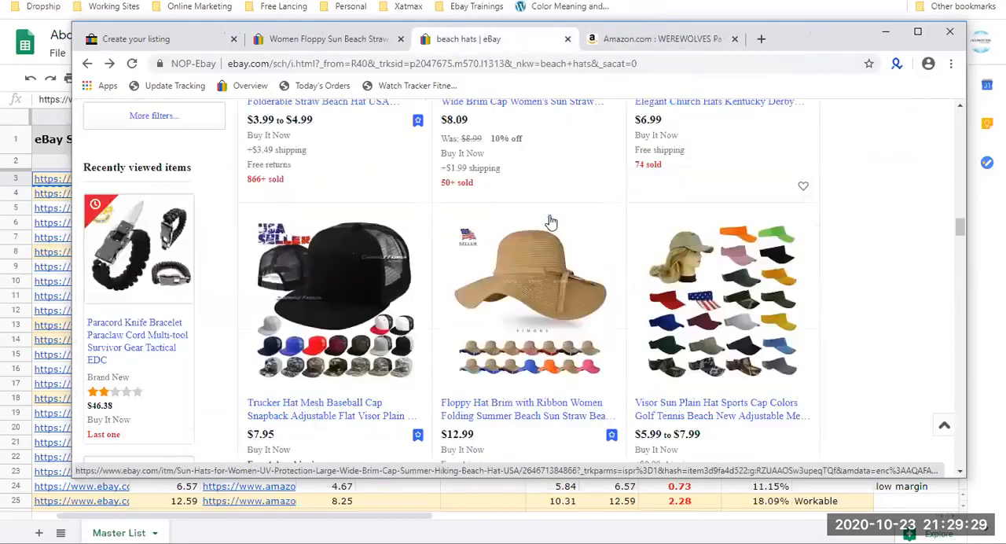
{"action": "scroll", "coordinate": [715, 275], "scroll_direction": "up", "scroll_amount": 2}
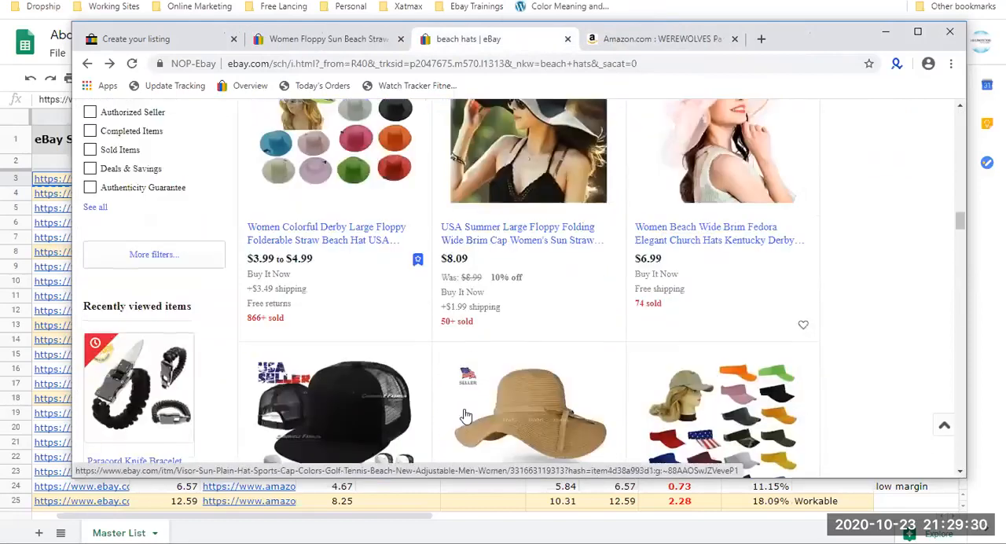
{"action": "left_click", "coordinate": [524, 403]}
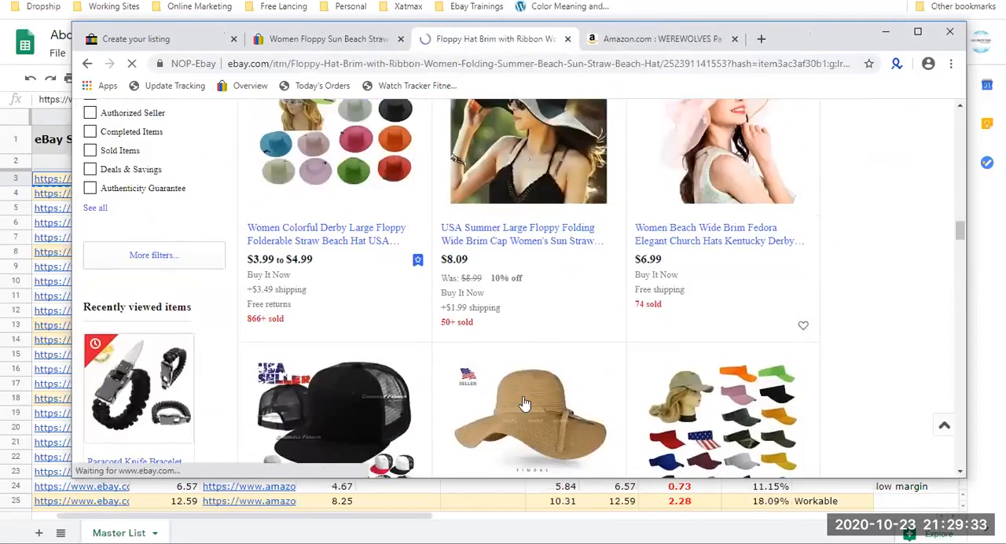
Preview the 11-SOLID BLACK color variation of the Floppy Hat Brim with Ribbon listing.
{"action": "scroll", "coordinate": [524, 403], "scroll_direction": "down", "scroll_amount": 2}
{"action": "left_click", "coordinate": [595, 237]}
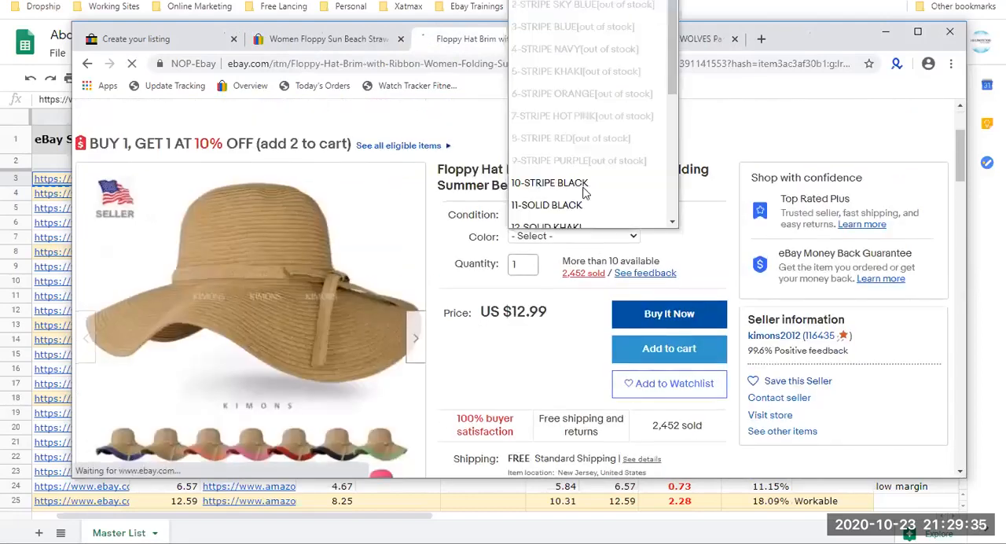
{"action": "left_click", "coordinate": [571, 194]}
{"action": "scroll", "coordinate": [408, 353], "scroll_direction": "down", "scroll_amount": 2}
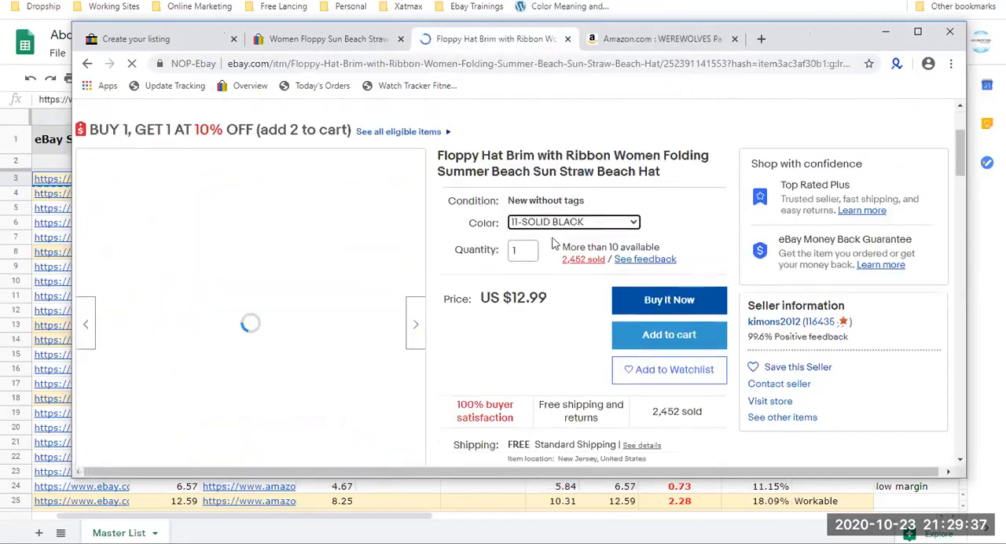
{"action": "scroll", "coordinate": [422, 211], "scroll_direction": "up", "scroll_amount": 4}
Search eBay for "crosman 12 16 pack" and look through the results for a listing with pack-size variations.
{"action": "left_click", "coordinate": [379, 144]}
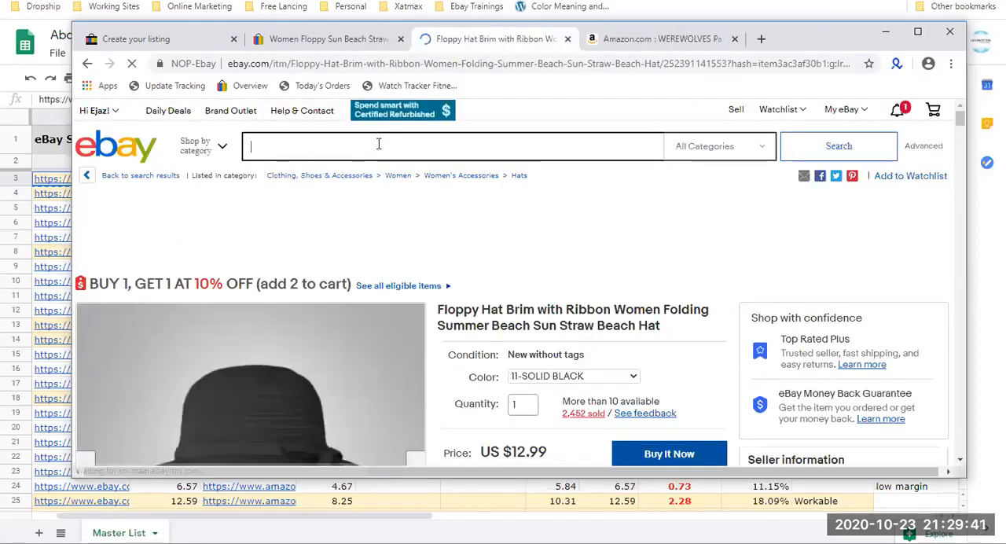
{"action": "left_click", "coordinate": [379, 143]}
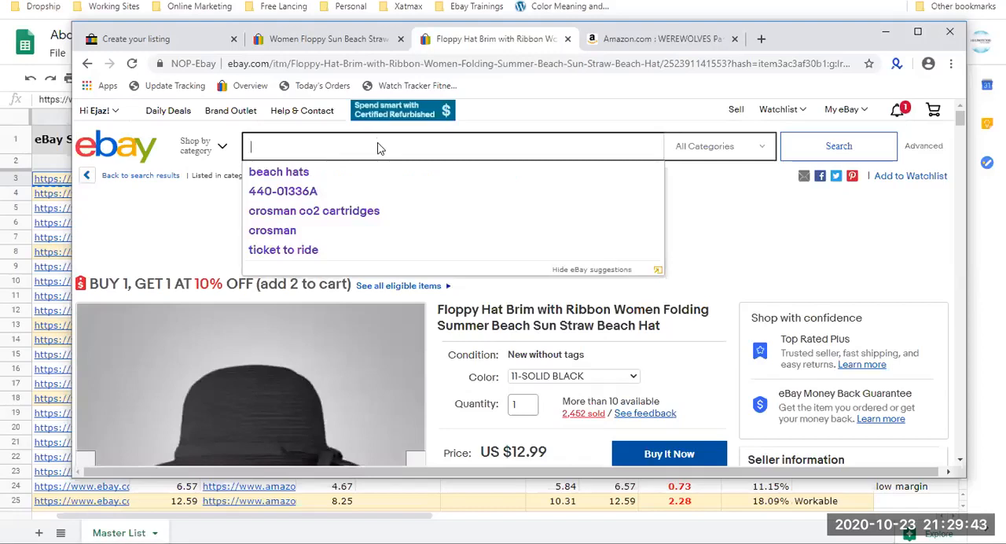
{"action": "type", "text": "cro"}
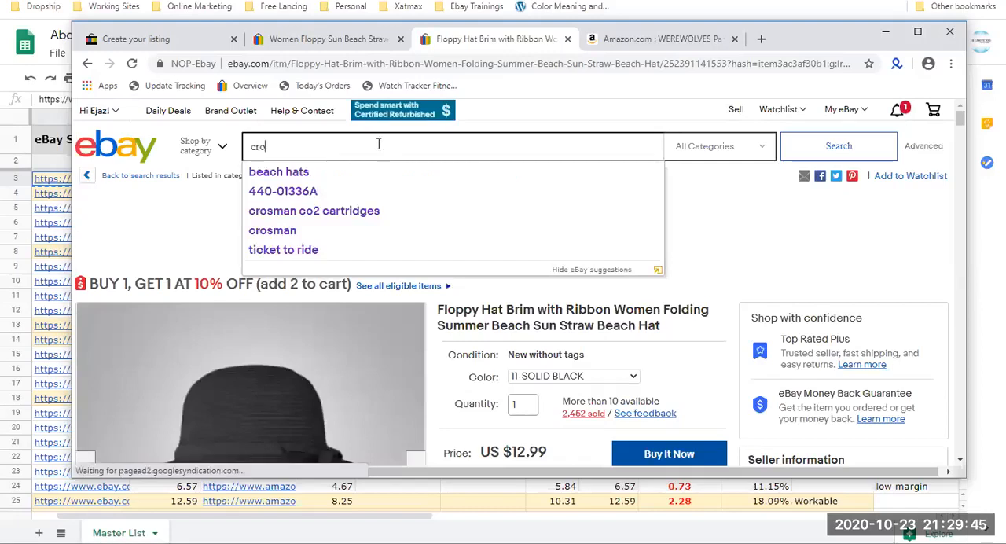
{"action": "type", "text": "sman 12"}
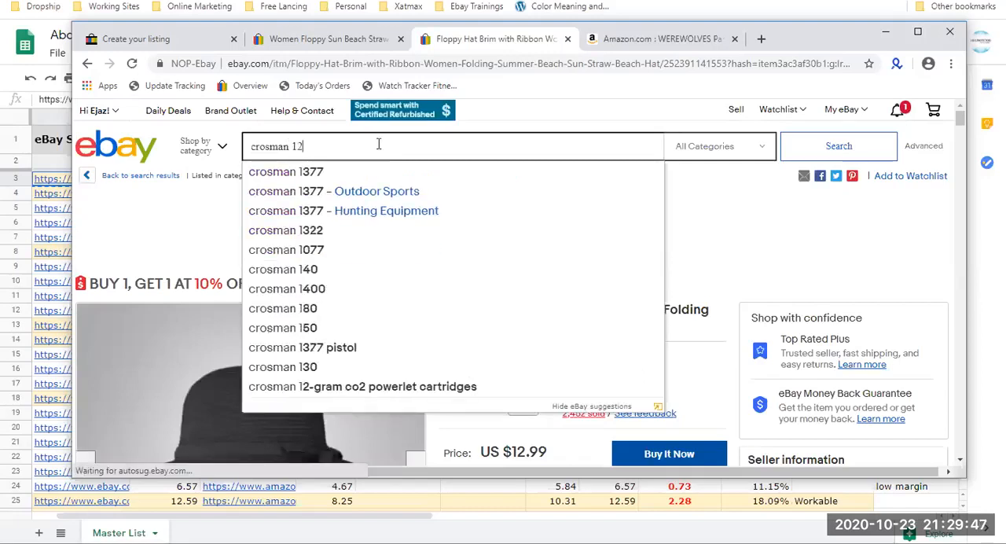
{"action": "type", "text": " 16 pack"}
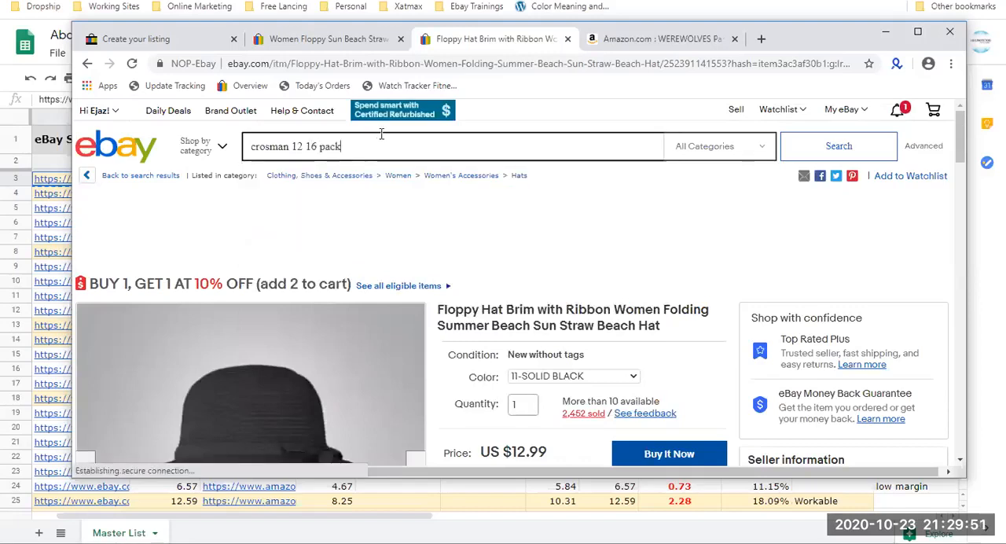
{"action": "left_click", "coordinate": [803, 146]}
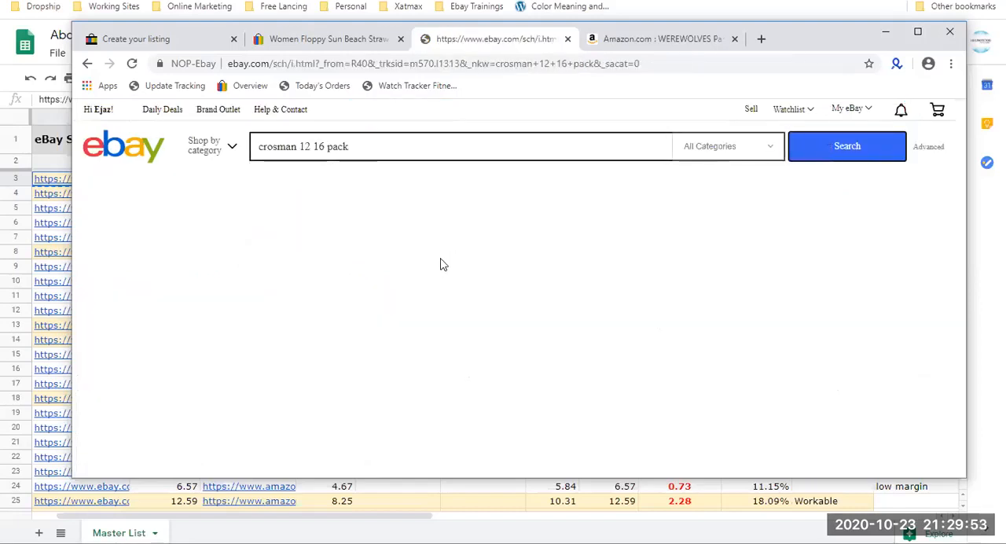
{"action": "scroll", "coordinate": [442, 265], "scroll_direction": "down", "scroll_amount": 2}
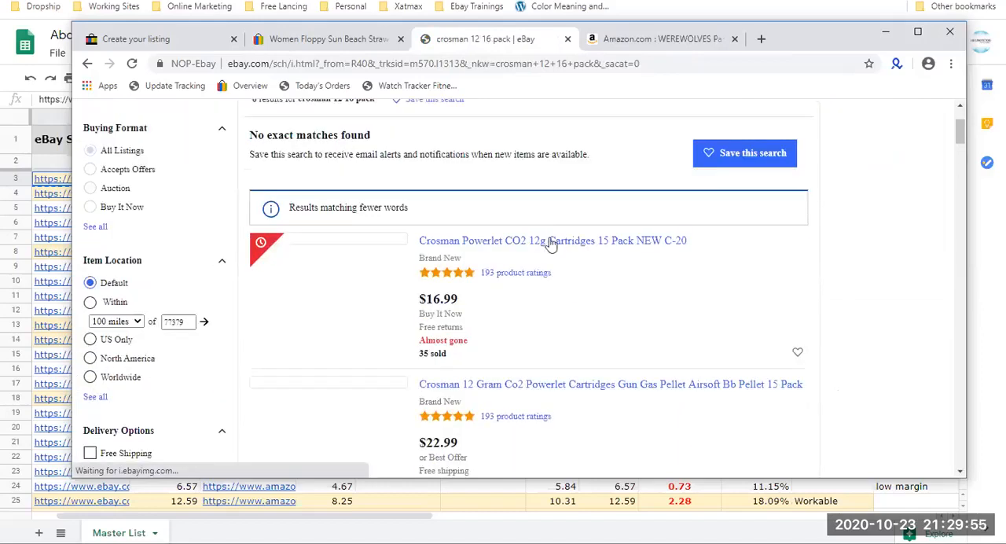
{"action": "scroll", "coordinate": [550, 244], "scroll_direction": "down", "scroll_amount": 8}
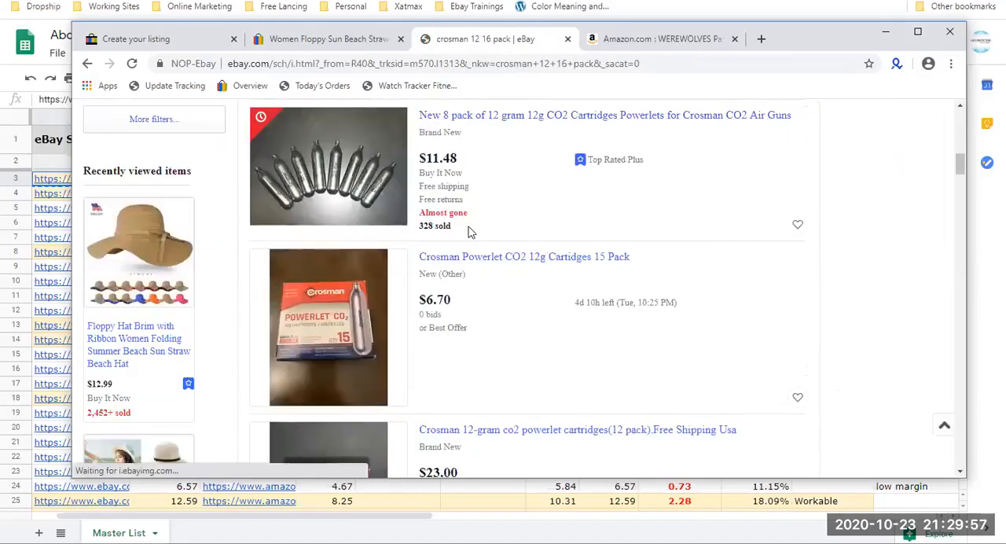
{"action": "scroll", "coordinate": [470, 231], "scroll_direction": "down", "scroll_amount": 15}
{"action": "scroll", "coordinate": [470, 230], "scroll_direction": "down", "scroll_amount": 10}
{"action": "scroll", "coordinate": [470, 230], "scroll_direction": "up", "scroll_amount": 20}
Refine the eBay search to "crosman 12/16 pack cartriges".
{"action": "left_click", "coordinate": [314, 149]}
{"action": "key", "text": "BackSpace"}
{"action": "type", "text": "/"}
{"action": "key", "text": "End"}
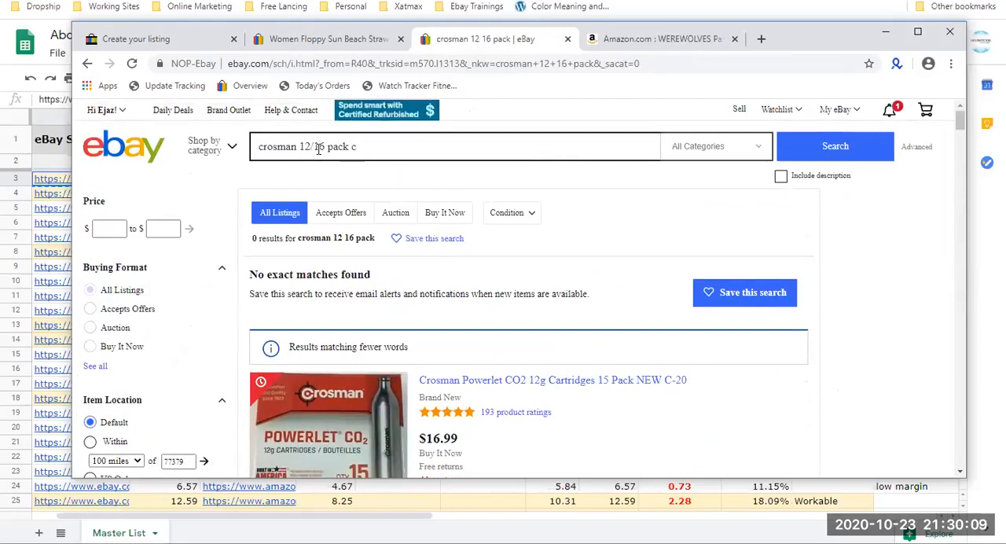
{"action": "type", "text": "cartriges"}
{"action": "key", "text": "Return"}
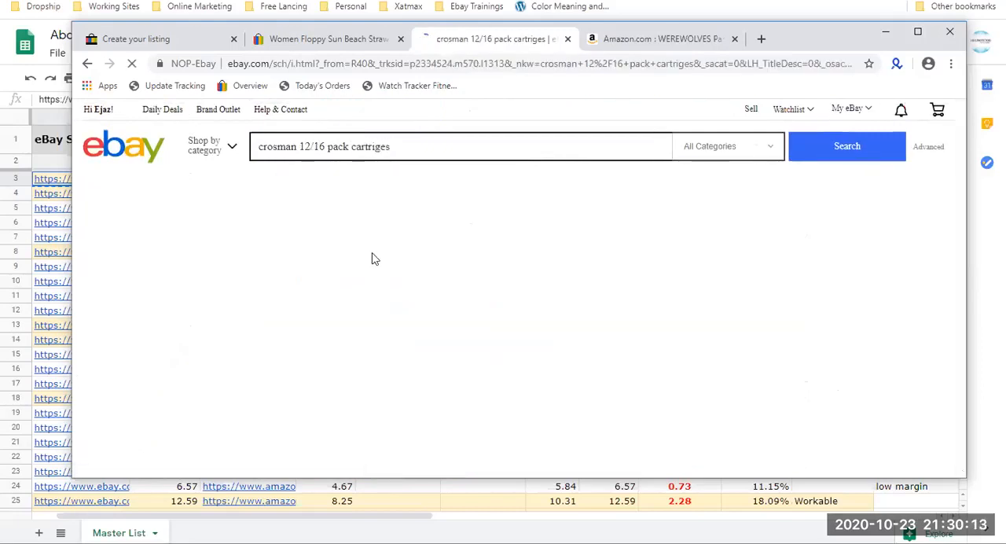
Open the SHIPPING BOXES - Many Sizes Available listing in a new tab and look through the remaining Crosman search results.
{"action": "scroll", "coordinate": [373, 259], "scroll_direction": "down", "scroll_amount": 1}
{"action": "scroll", "coordinate": [479, 252], "scroll_direction": "down", "scroll_amount": 1}
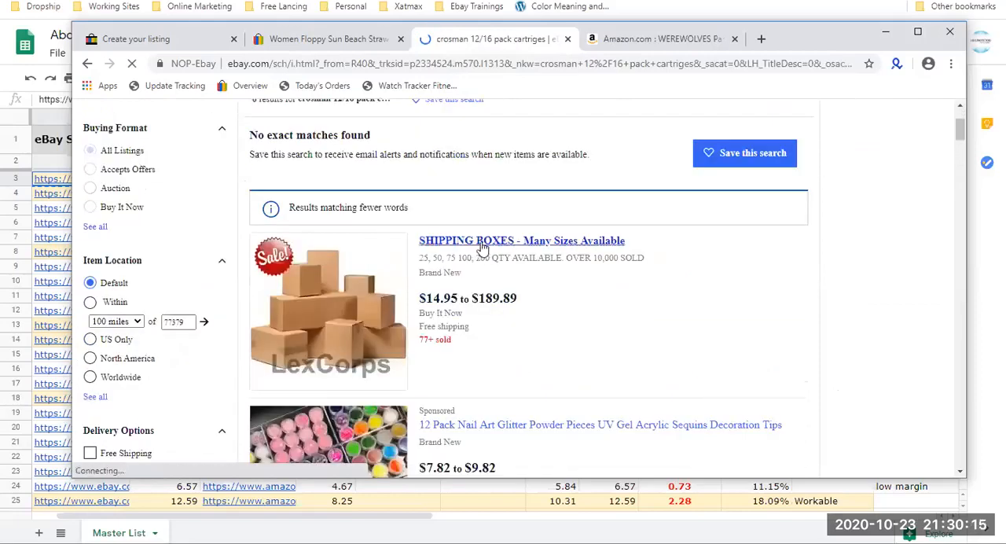
{"action": "scroll", "coordinate": [482, 248], "scroll_direction": "down", "scroll_amount": 7}
{"action": "scroll", "coordinate": [482, 248], "scroll_direction": "up", "scroll_amount": 8}
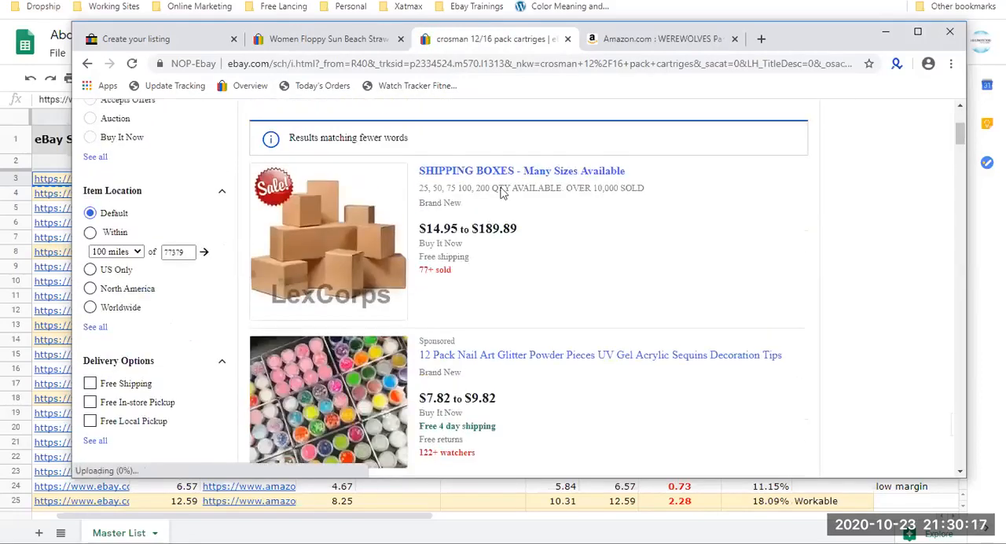
{"action": "left_click", "coordinate": [508, 171], "text": "ctrl"}
{"action": "scroll", "coordinate": [499, 182], "scroll_direction": "down", "scroll_amount": 8}
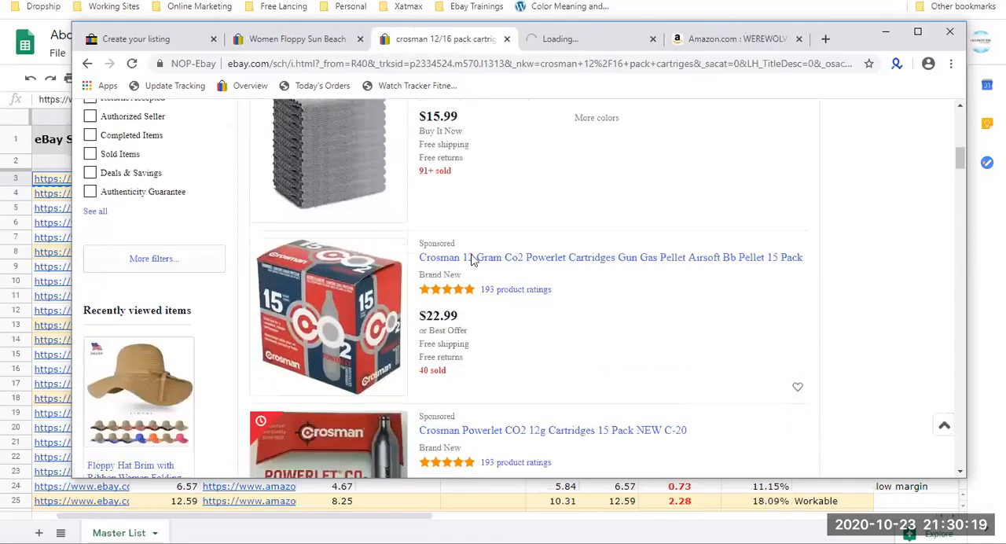
{"action": "scroll", "coordinate": [472, 261], "scroll_direction": "down", "scroll_amount": 15}
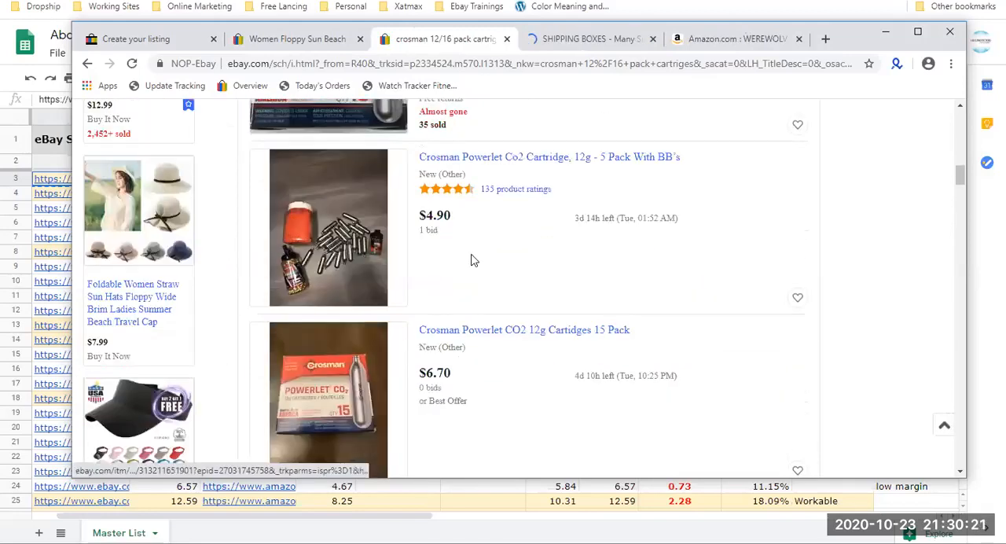
{"action": "scroll", "coordinate": [471, 261], "scroll_direction": "down", "scroll_amount": 3}
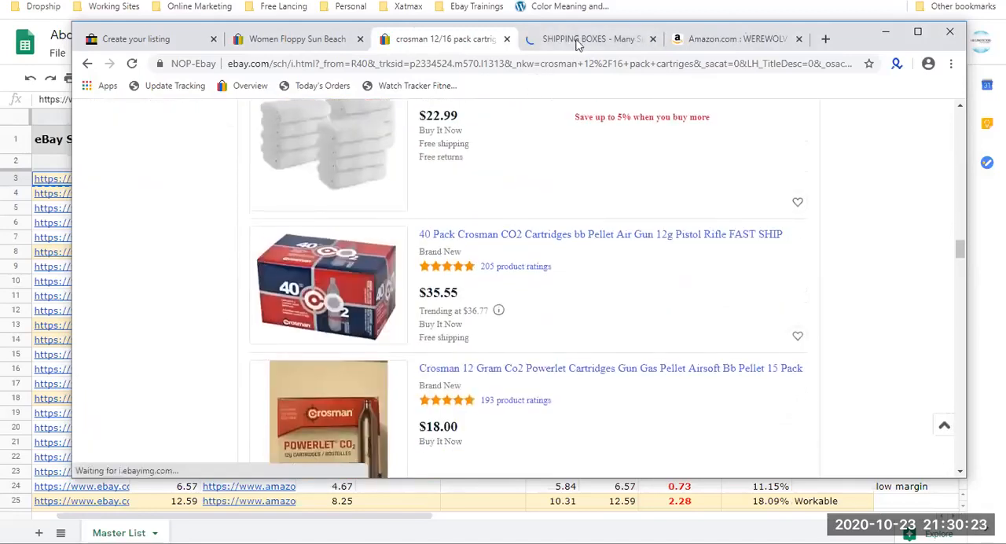
Switch to the SHIPPING BOXES listing and preview its 7x5x3 box size variation and photo.
{"action": "left_click", "coordinate": [582, 39]}
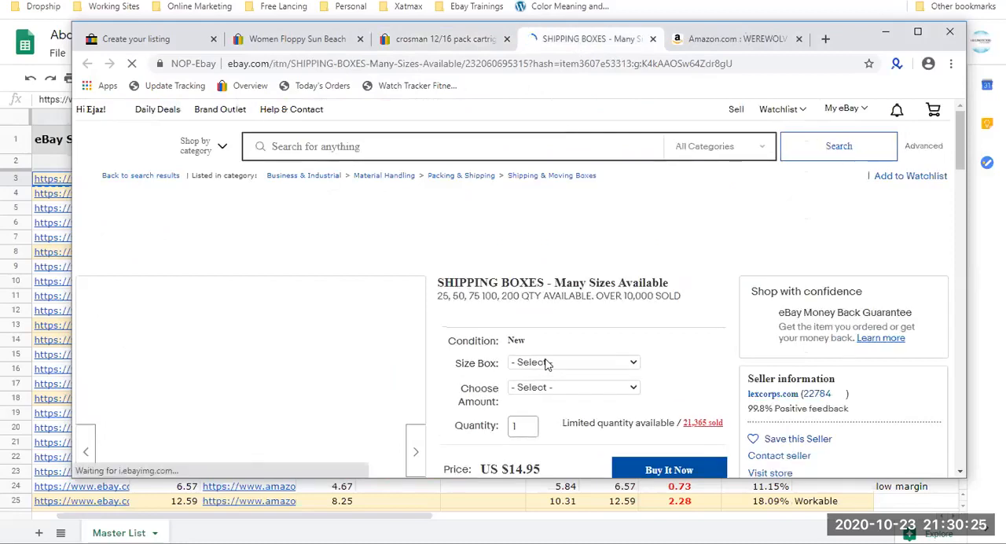
{"action": "left_click", "coordinate": [544, 361]}
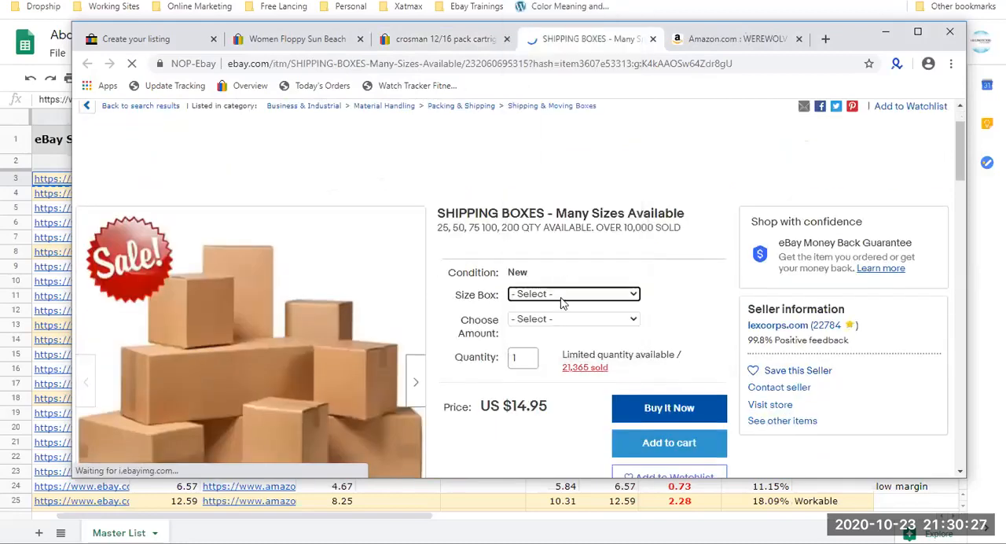
{"action": "left_click", "coordinate": [561, 303]}
{"action": "left_click", "coordinate": [591, 99]}
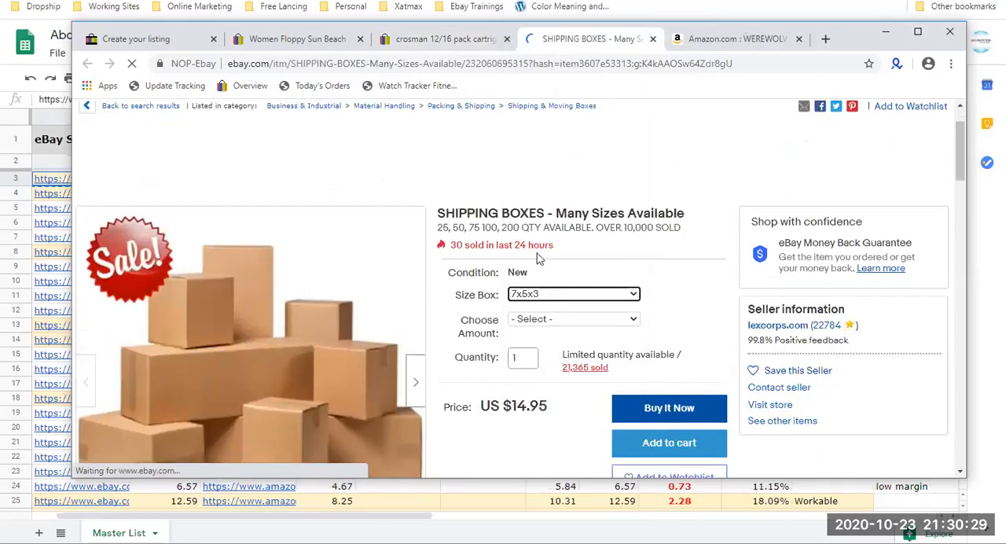
{"action": "scroll", "coordinate": [539, 259], "scroll_direction": "down", "scroll_amount": 2}
{"action": "mouse_move", "coordinate": [243, 276]}
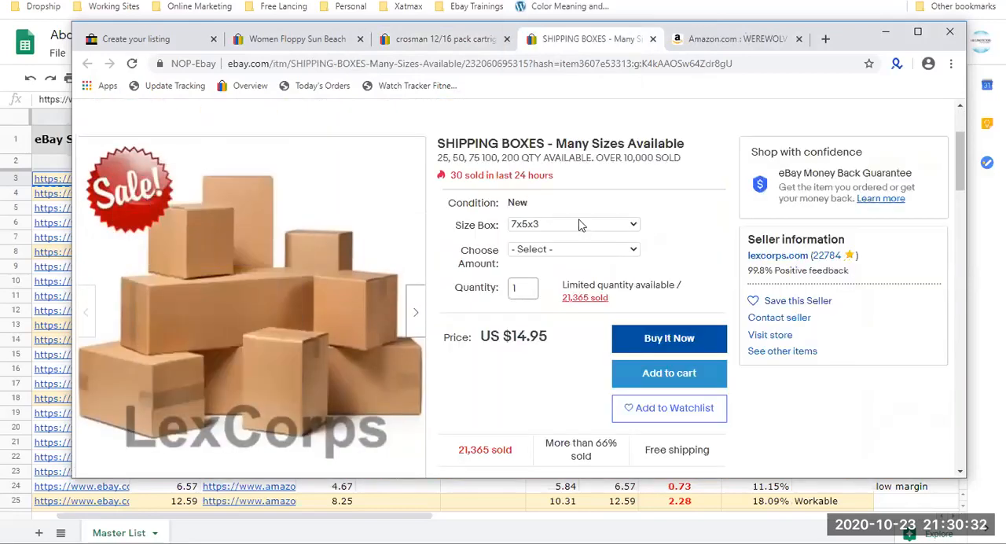
Preview the 6x4x4, 5x5x5 and 6x6x6 box size variations in the SHIPPING BOXES listing.
{"action": "left_click", "coordinate": [578, 224]}
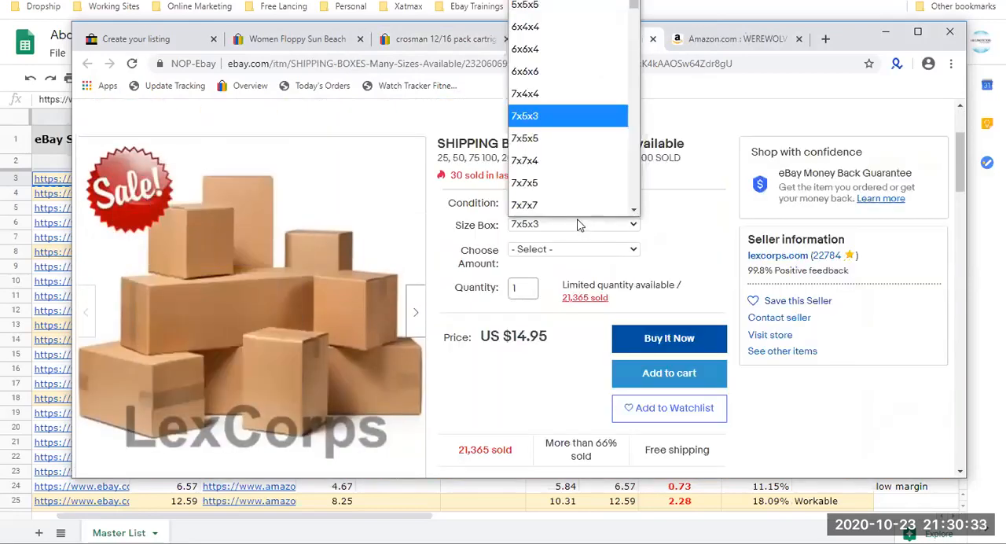
{"action": "left_click", "coordinate": [590, 26]}
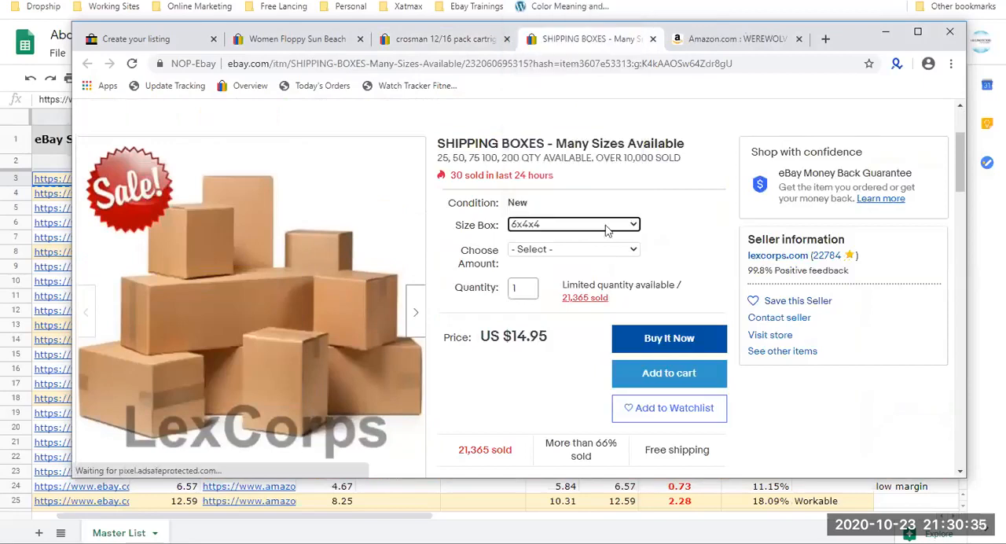
{"action": "left_click", "coordinate": [613, 225]}
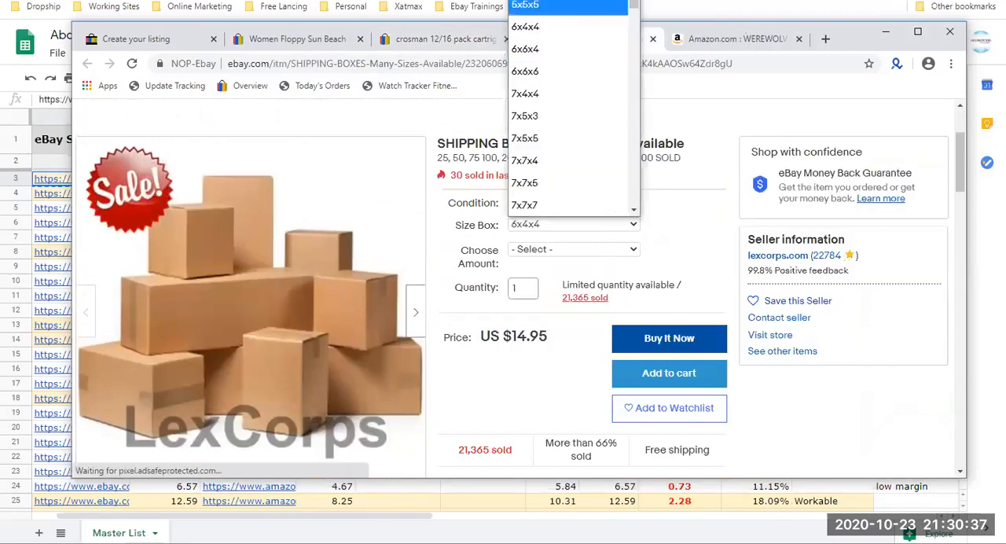
{"action": "left_click", "coordinate": [545, 7]}
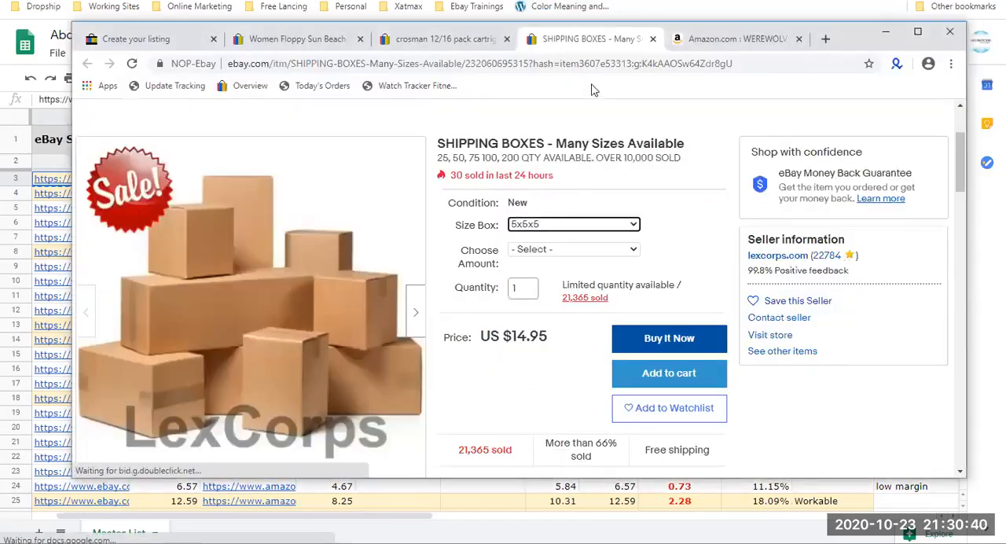
{"action": "left_click", "coordinate": [571, 228]}
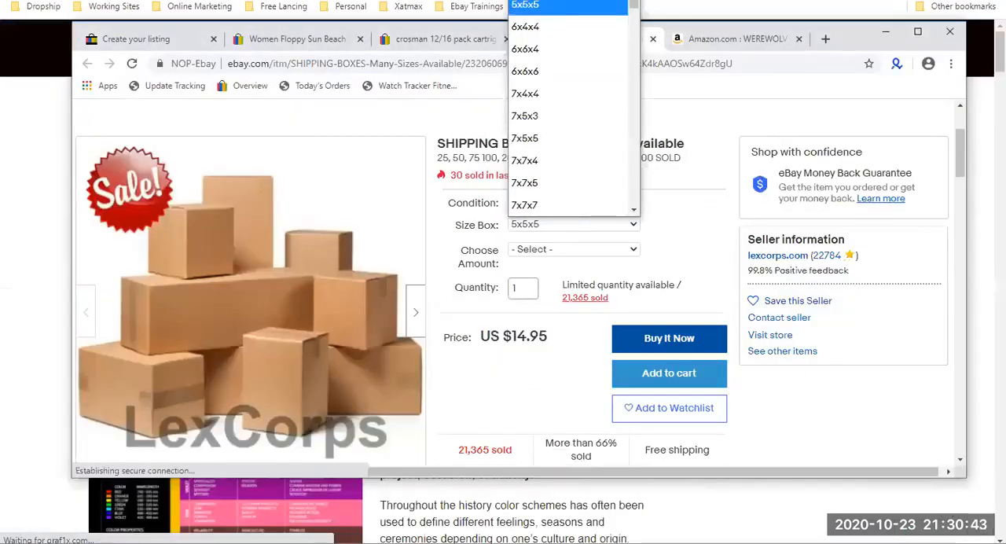
{"action": "left_click", "coordinate": [539, 71]}
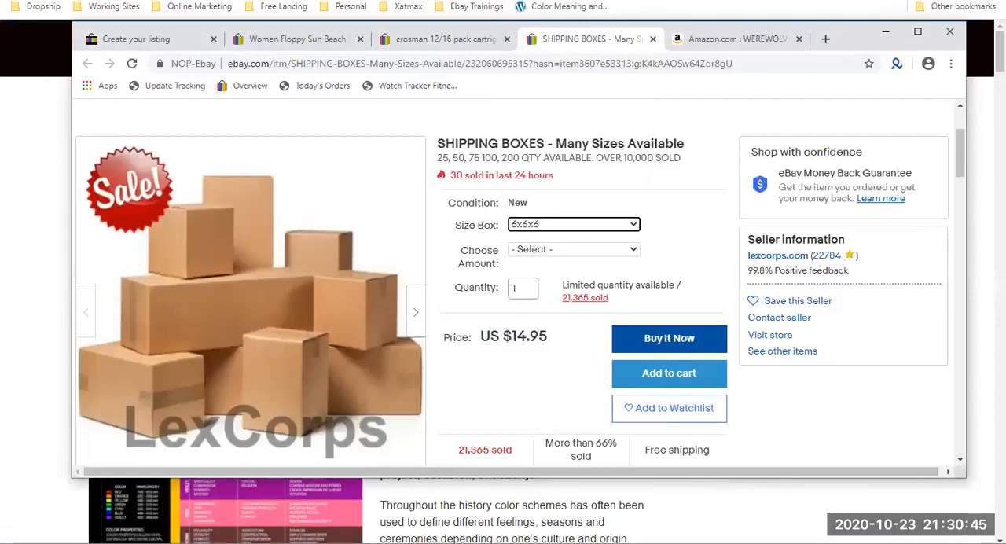
{"action": "key", "text": "alt+Tab"}
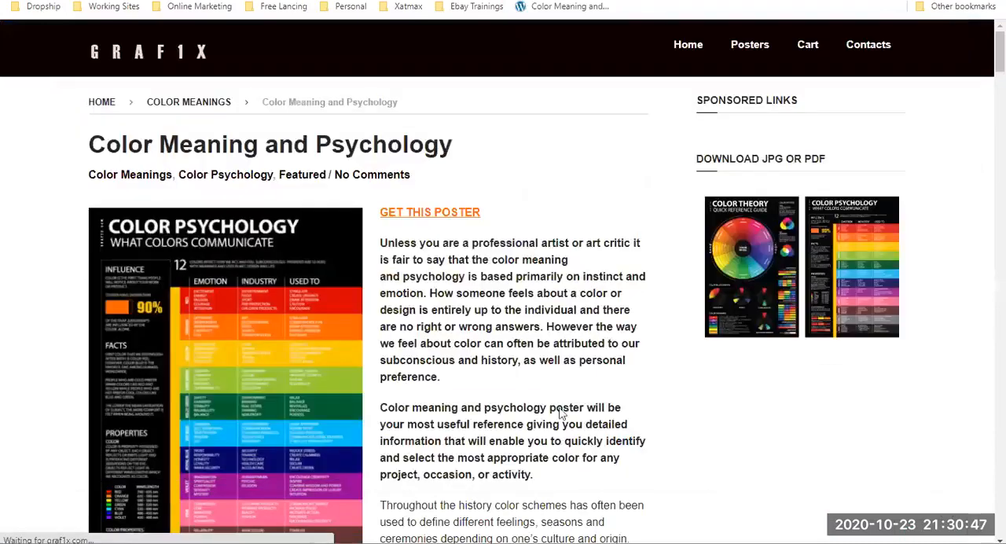
{"action": "key", "text": "alt+Tab"}
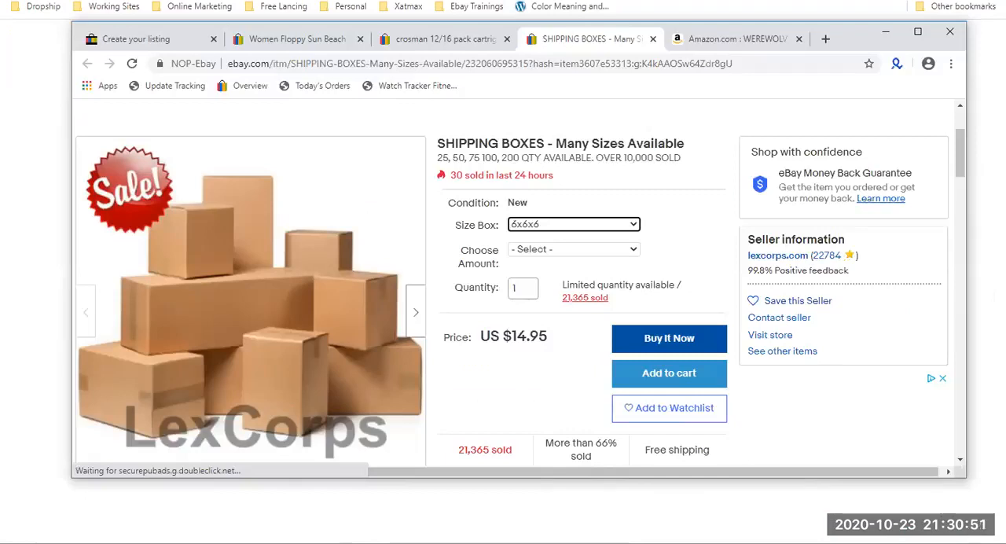
{"action": "key", "text": "alt+Tab"}
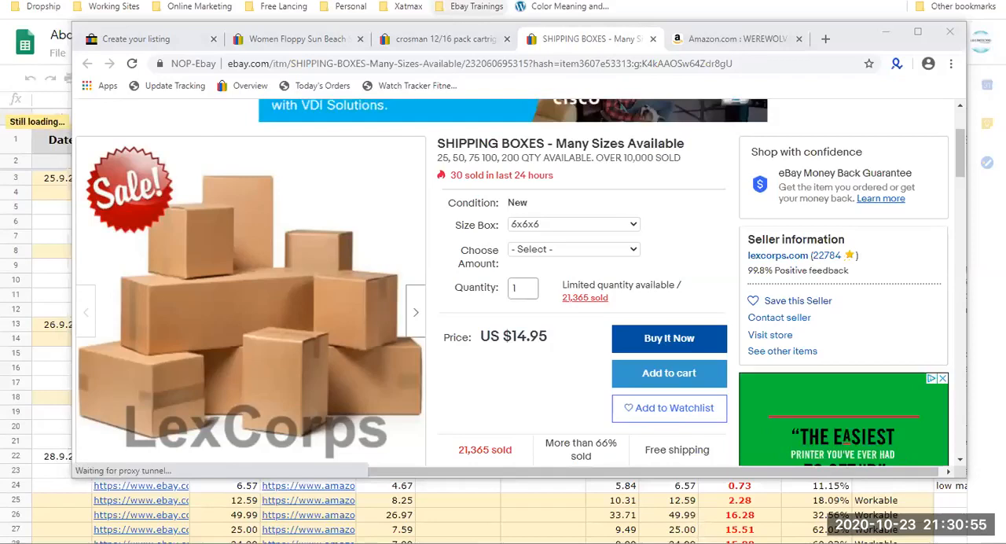
Examine the pack options under Choose Amount and highlight the Size Box and Choose Amount variation labels.
{"action": "left_click", "coordinate": [572, 249]}
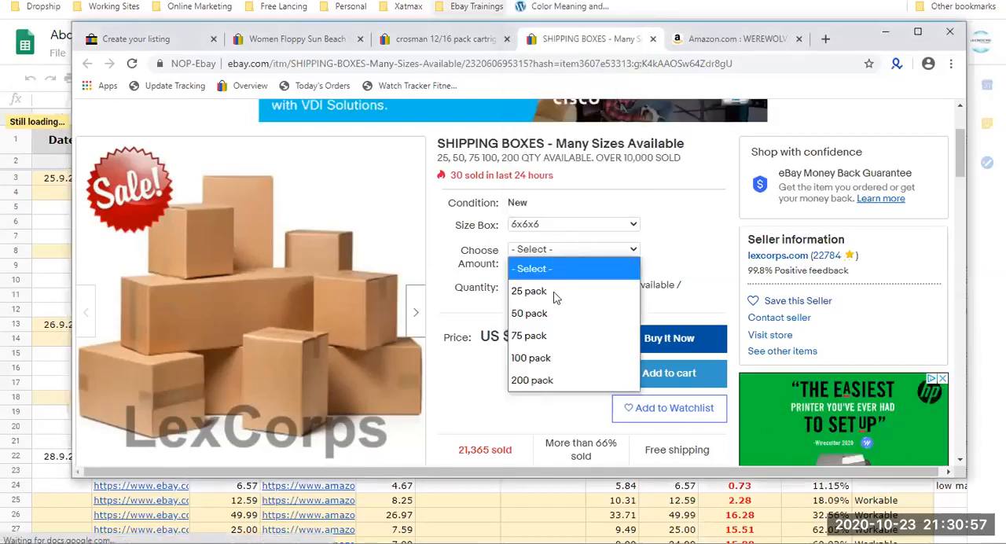
{"action": "left_click", "coordinate": [471, 263]}
{"action": "left_click_drag", "start_coordinate": [483, 261], "coordinate": [447, 223]}
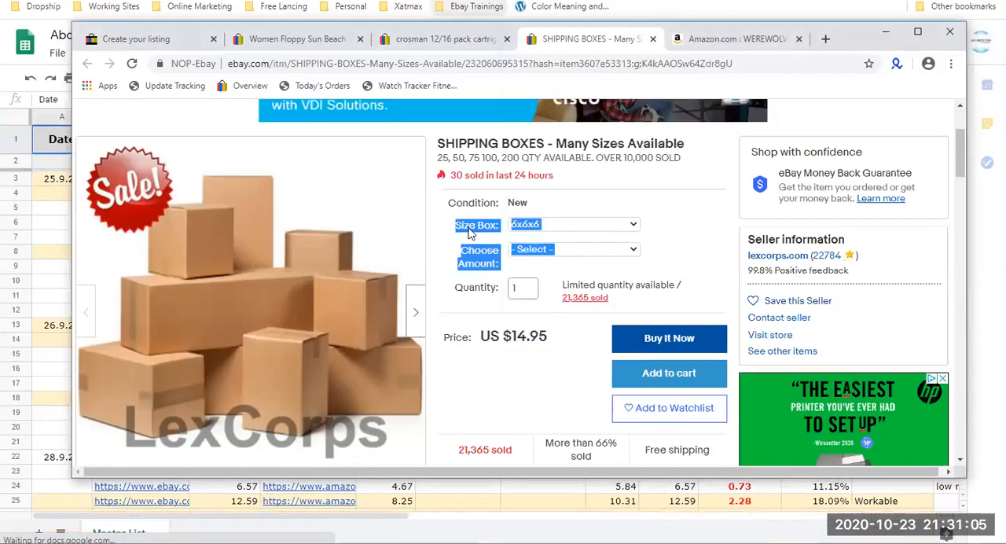
{"action": "double_click", "coordinate": [469, 228]}
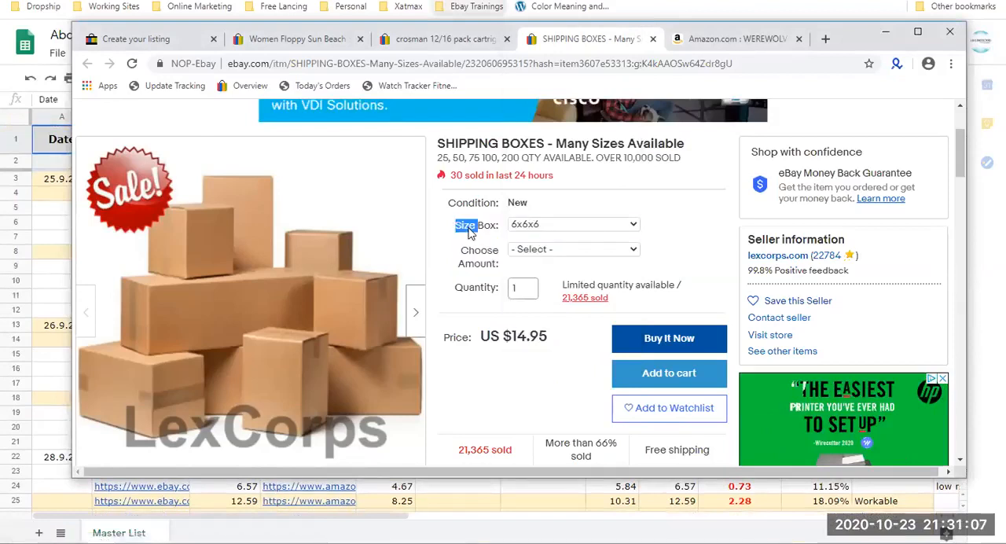
{"action": "left_click_drag", "start_coordinate": [470, 231], "coordinate": [596, 228]}
Preview the combination of the 7x5x3 box size and the 75 pack amount.
{"action": "left_click", "coordinate": [572, 223]}
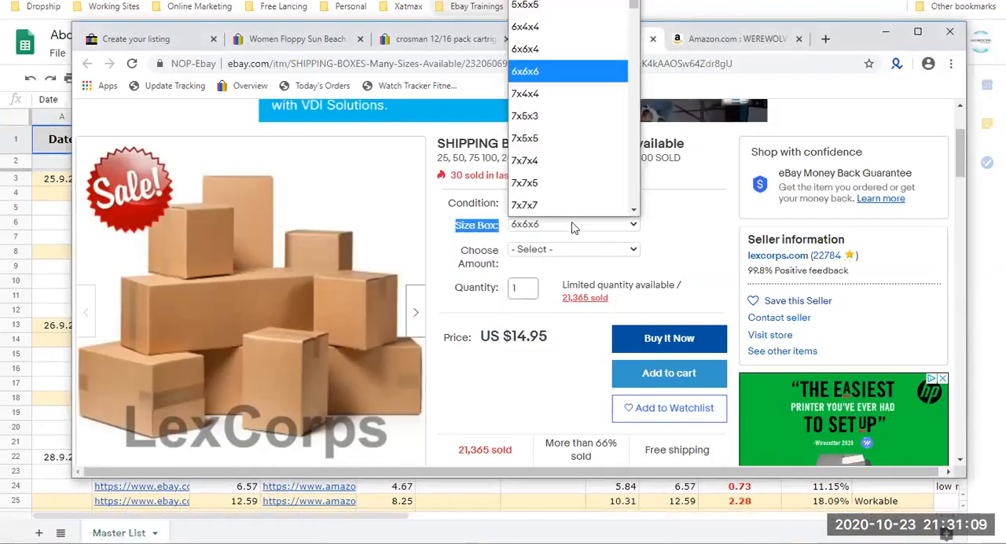
{"action": "left_click", "coordinate": [567, 118]}
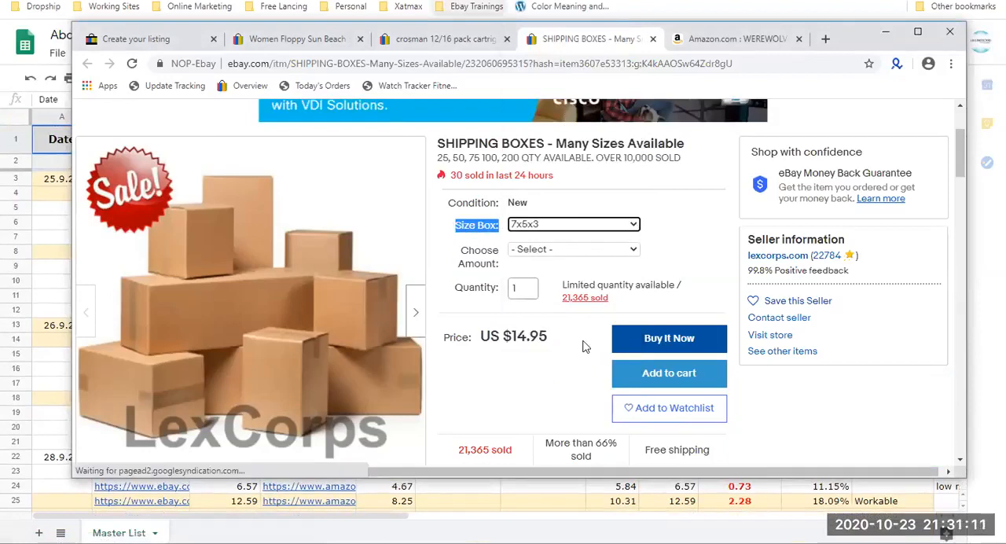
{"action": "left_click", "coordinate": [578, 250]}
{"action": "left_click", "coordinate": [572, 251]}
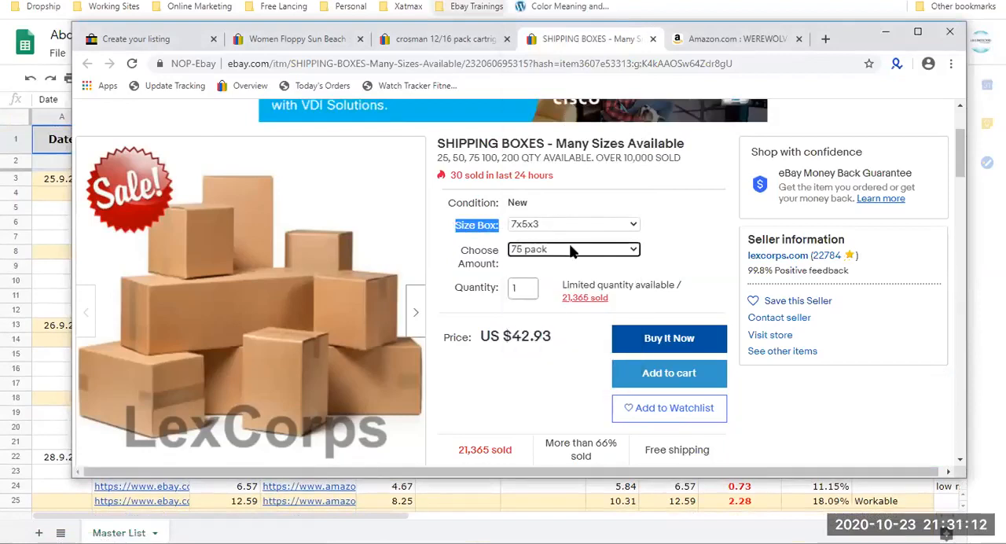
Return to the listing draft and enter the SKUs "AMZ: alnfdgq" for Black, "AMZ: alnfdg3" for Khaki and "AMZ: alnfdg4" for Blue.
{"action": "left_click", "coordinate": [149, 41]}
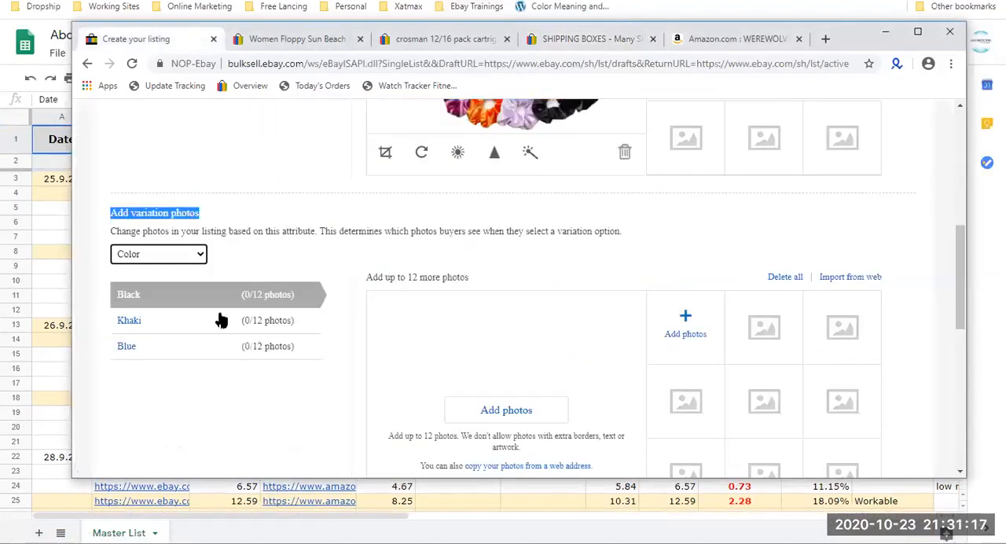
{"action": "scroll", "coordinate": [154, 180], "scroll_direction": "down", "scroll_amount": 3}
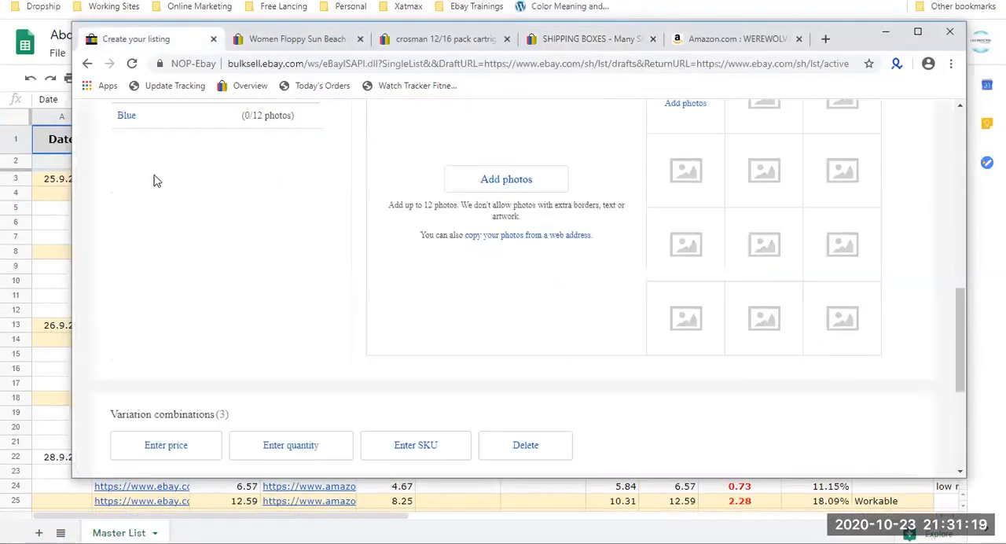
{"action": "scroll", "coordinate": [448, 272], "scroll_direction": "down", "scroll_amount": 3}
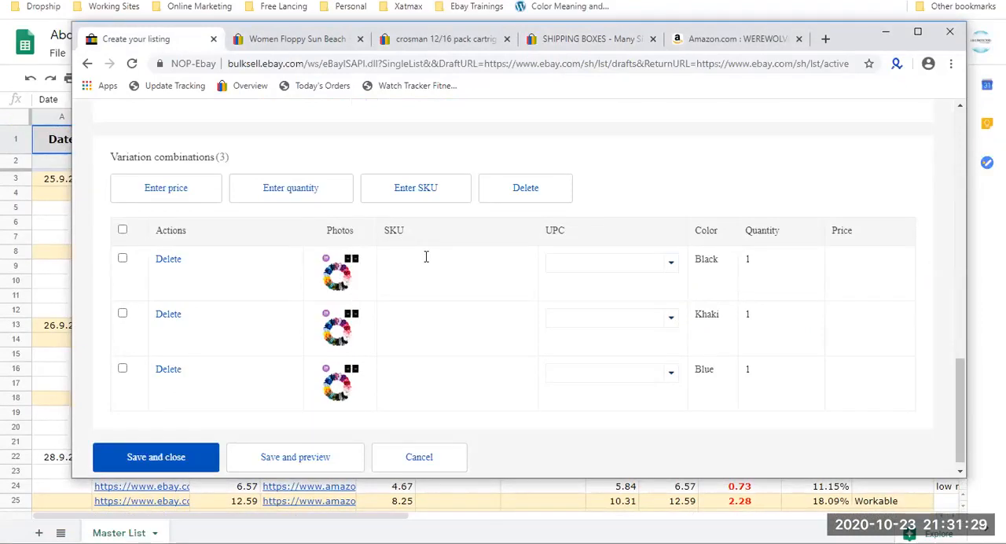
{"action": "type", "text": "AMZ: alnfdgq"}
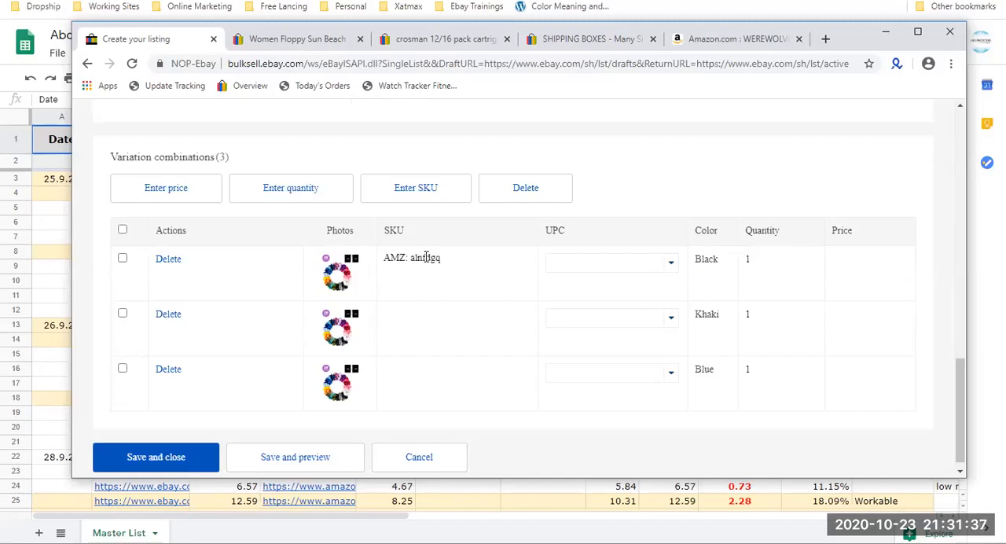
{"action": "left_click", "coordinate": [434, 320]}
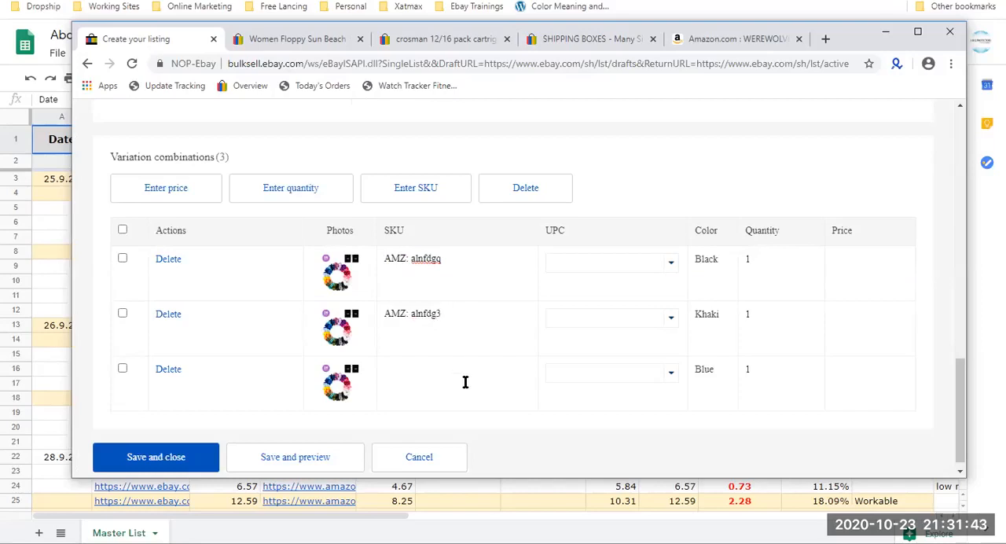
Set the UPC of the Black, Khaki and Blue variations to "Does not Apply".
{"action": "left_click", "coordinate": [664, 261]}
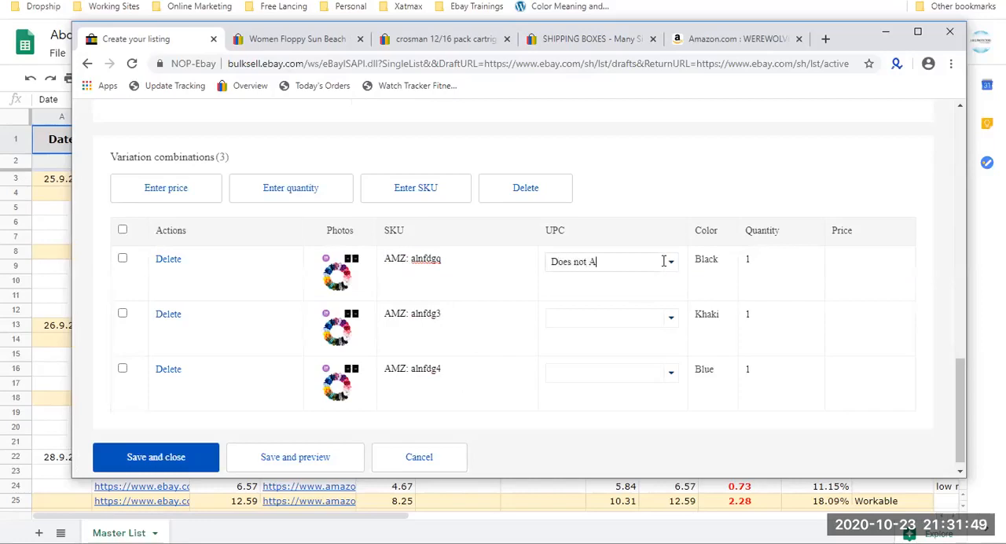
{"action": "key", "text": "ctrl+a"}
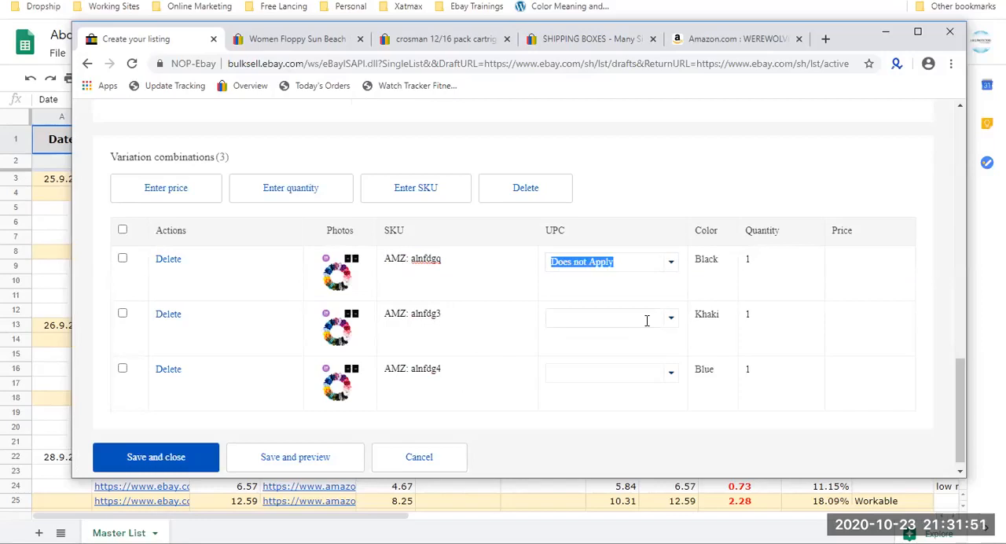
{"action": "left_click", "coordinate": [647, 320]}
{"action": "type", "text": "Does not Apply"}
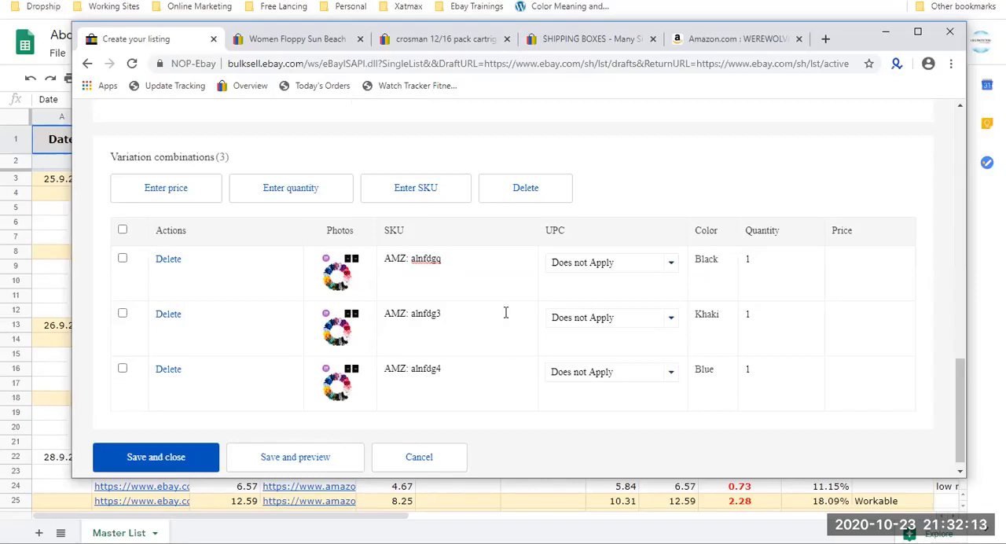
Replace the SKU of the Black variation with "Blue hat".
{"action": "triple_click", "coordinate": [411, 258]}
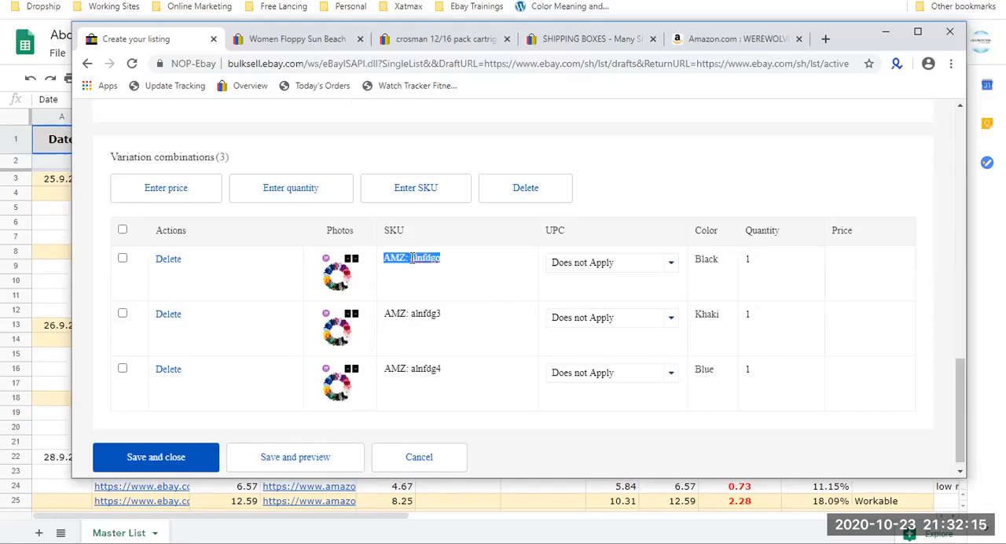
{"action": "triple_click", "coordinate": [431, 313]}
{"action": "triple_click", "coordinate": [426, 368]}
{"action": "triple_click", "coordinate": [431, 258]}
{"action": "type", "text": "Bl"}
{"action": "key", "text": "Tab"}
{"action": "key", "text": "Tab"}
{"action": "key", "text": "Tab"}
{"action": "key", "text": "Tab"}
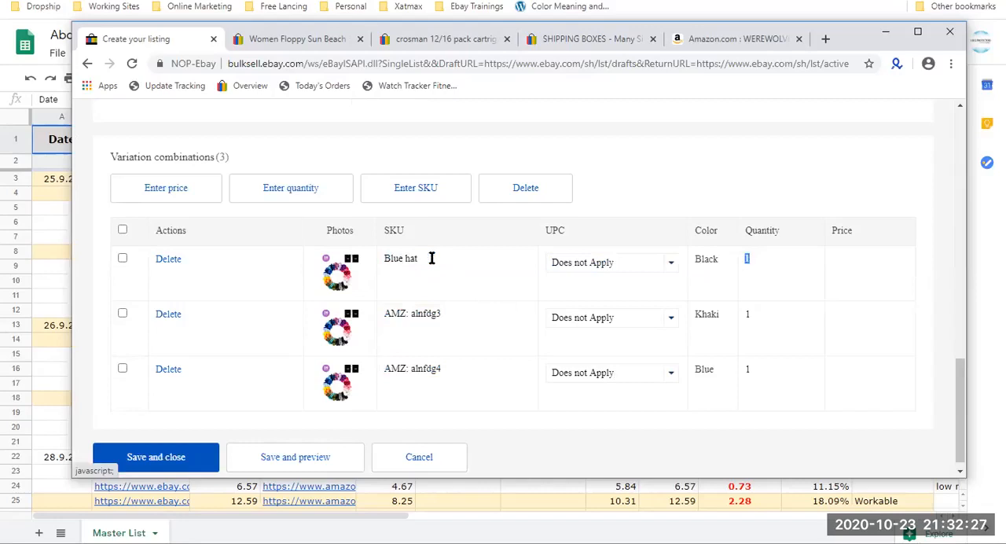
{"action": "key", "text": "Tab"}
{"action": "key", "text": "Tab"}
{"action": "key", "text": "Tab"}
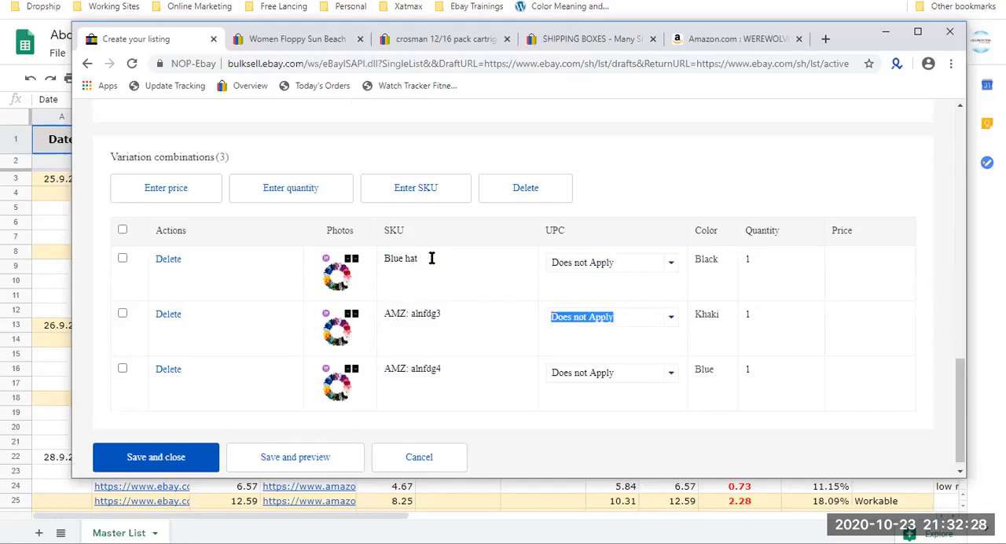
Replace the SKU of the Khaki variation with "Khaki hat".
{"action": "triple_click", "coordinate": [427, 313]}
{"action": "triple_click", "coordinate": [427, 313]}
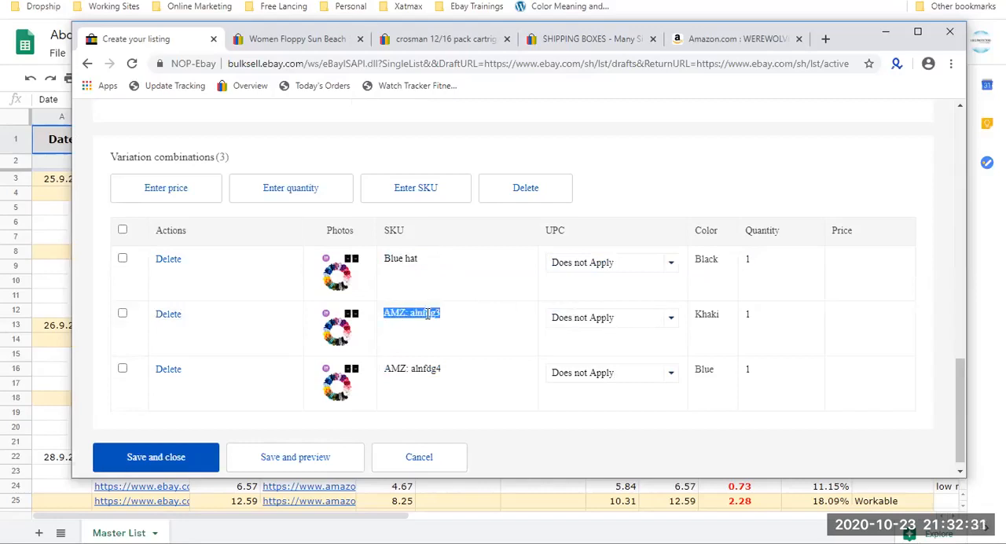
{"action": "type", "text": "Khaki hat"}
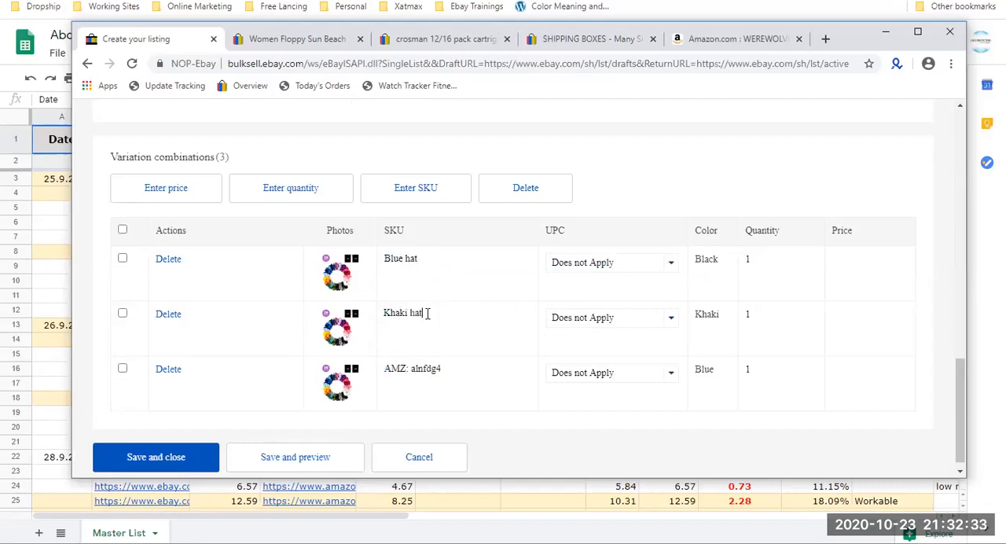
{"action": "key", "text": "Tab"}
{"action": "key", "text": "Tab"}
{"action": "key", "text": "Tab"}
{"action": "key", "text": "Tab"}
{"action": "key", "text": "Tab"}
{"action": "key", "text": "Tab"}
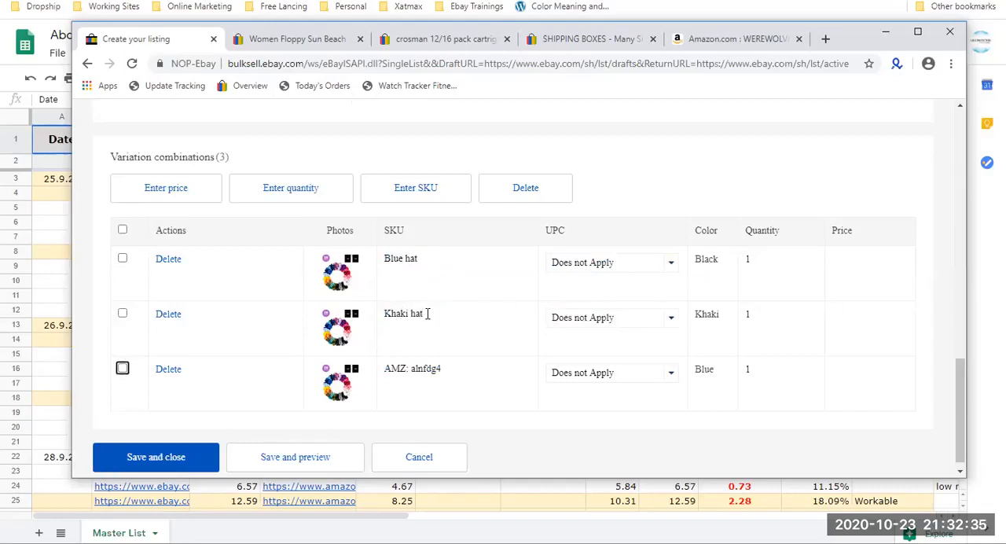
{"action": "key", "text": "shift+Tab"}
Replace the SKU of the Blue variation with "Black Hat".
{"action": "left_click", "coordinate": [405, 369]}
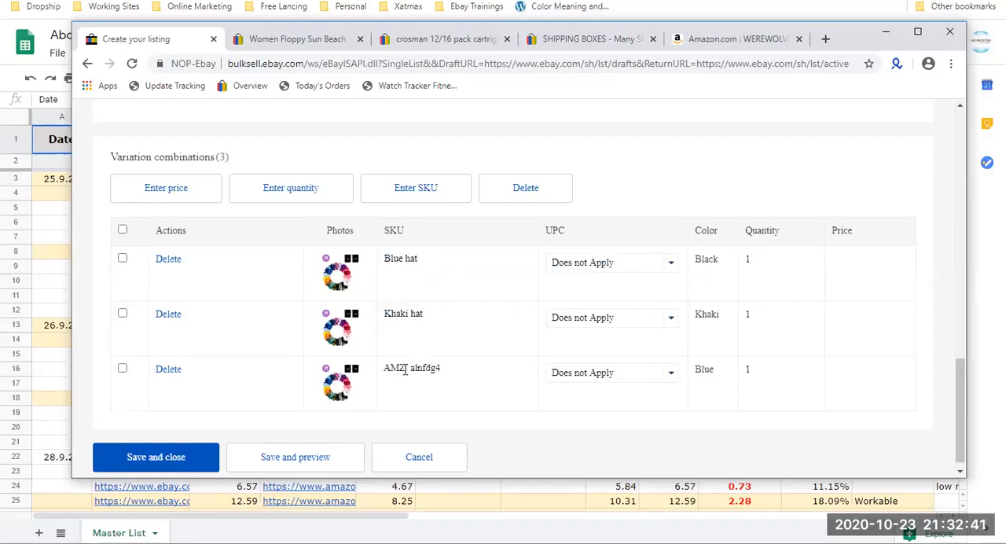
{"action": "scroll", "coordinate": [406, 369], "scroll_direction": "down", "scroll_amount": 1}
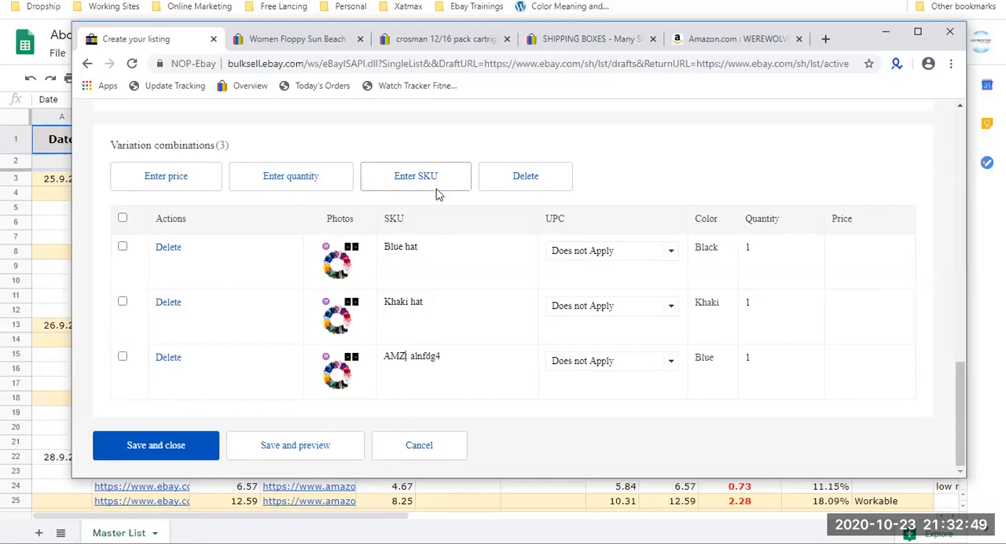
{"action": "triple_click", "coordinate": [417, 246]}
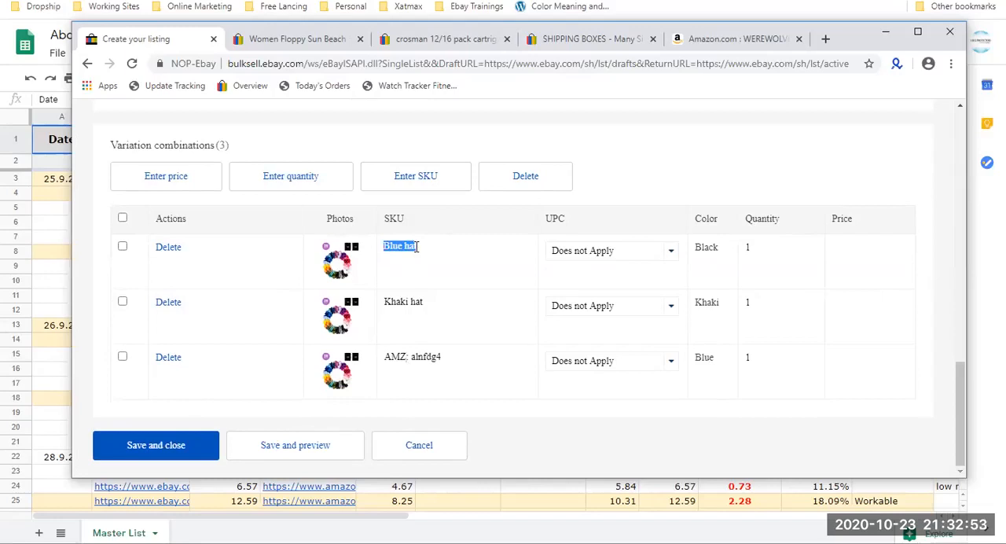
{"action": "triple_click", "coordinate": [412, 362]}
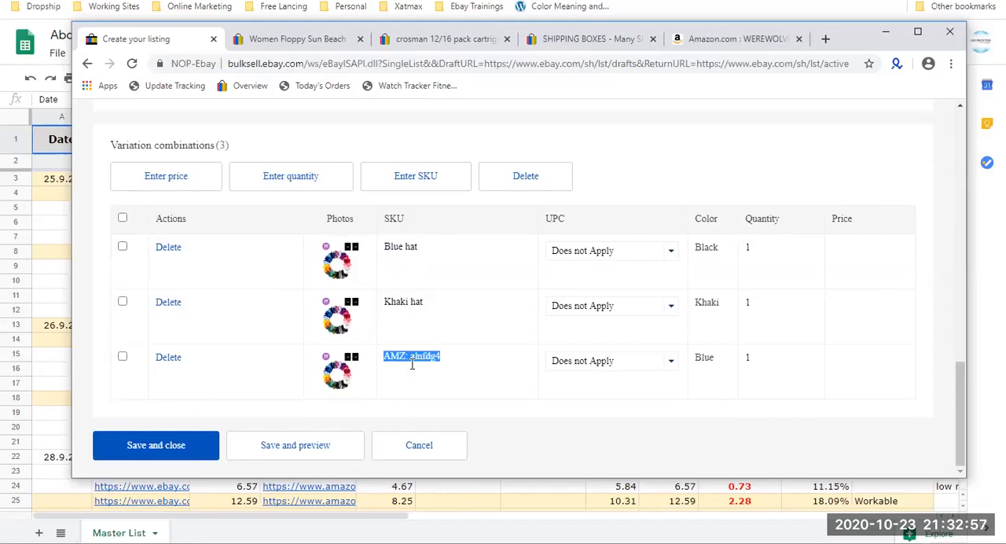
{"action": "triple_click", "coordinate": [412, 362]}
{"action": "key", "text": "BackSpace"}
{"action": "type", "text": "B"}
{"action": "type", "text": "luck "}
{"action": "type", "text": "Hat"}
Replace the Black variation's SKU with "AMZ: B07FVPRBR1", copying the product code from the Amazon bracelet page's address.
{"action": "left_click", "coordinate": [385, 250]}
{"action": "type", "text": "AMZ"}
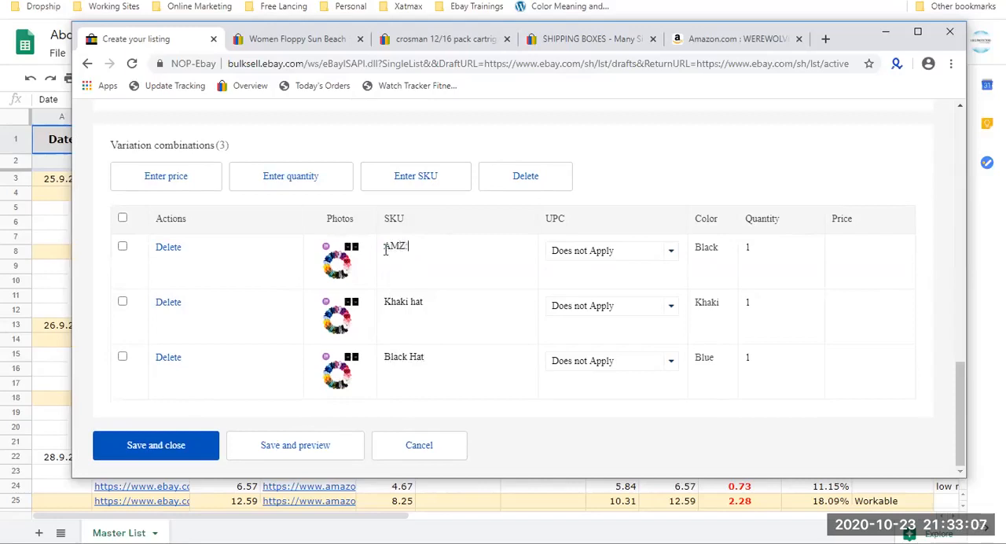
{"action": "left_click", "coordinate": [714, 41]}
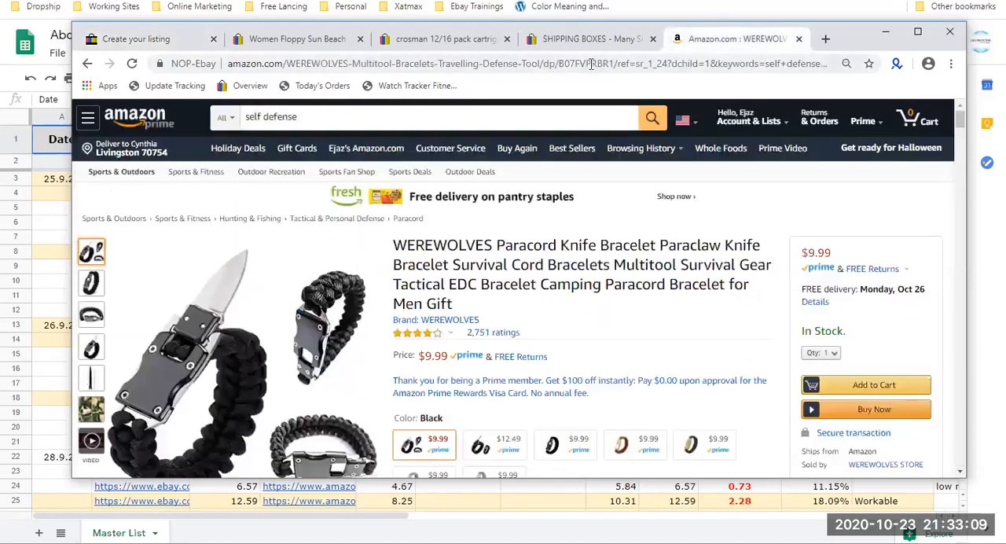
{"action": "double_click", "coordinate": [591, 64]}
{"action": "key", "text": "ctrl+c"}
{"action": "left_click", "coordinate": [142, 39]}
{"action": "key", "text": "ctrl+a"}
{"action": "key", "text": "ctrl+v"}
{"action": "key", "text": "ctrl+z"}
{"action": "left_click", "coordinate": [466, 246]}
{"action": "type", "text": ":"}
{"action": "key", "text": "ctrl+v"}
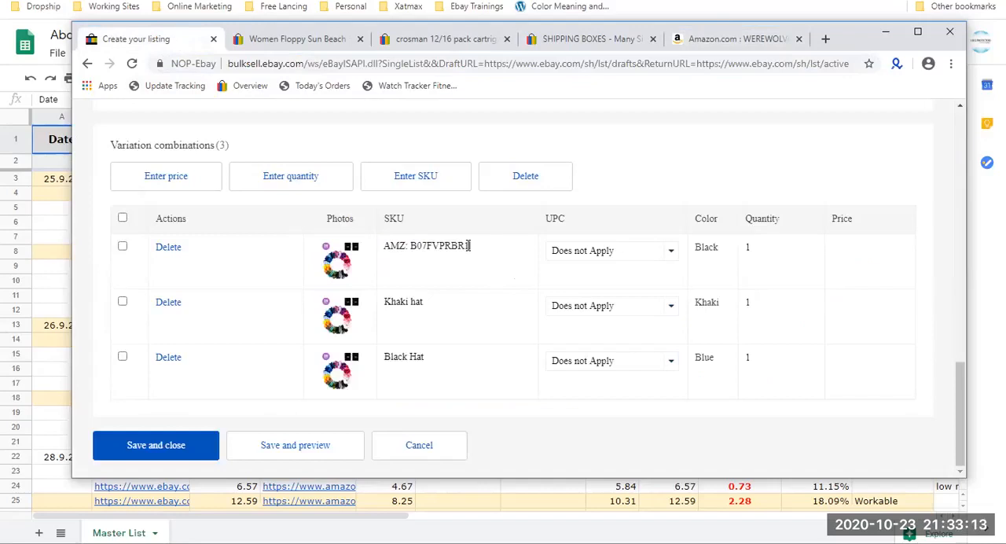
Set the quantity of the Black, Khaki and Blue variations to 3 each.
{"action": "triple_click", "coordinate": [414, 304]}
{"action": "triple_click", "coordinate": [418, 356]}
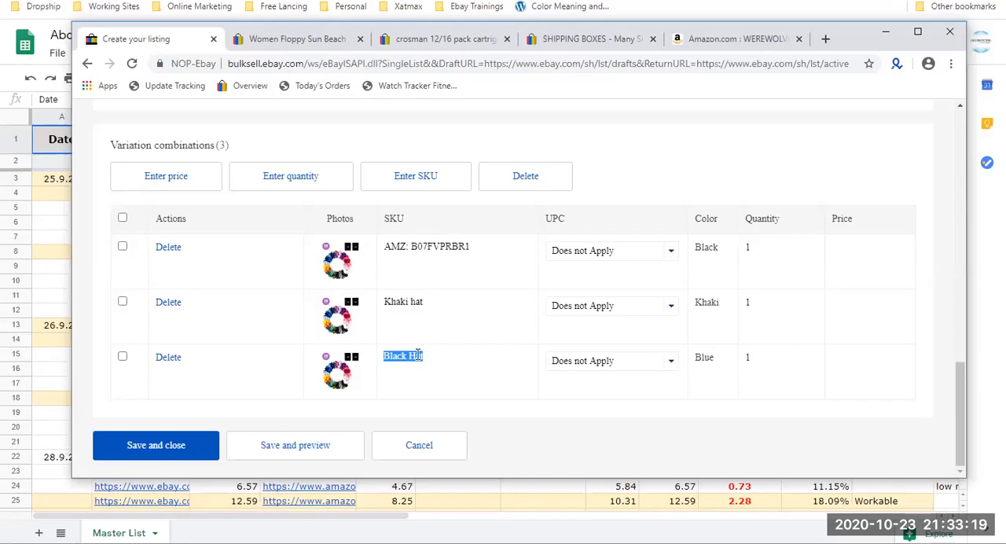
{"action": "left_click", "coordinate": [709, 244]}
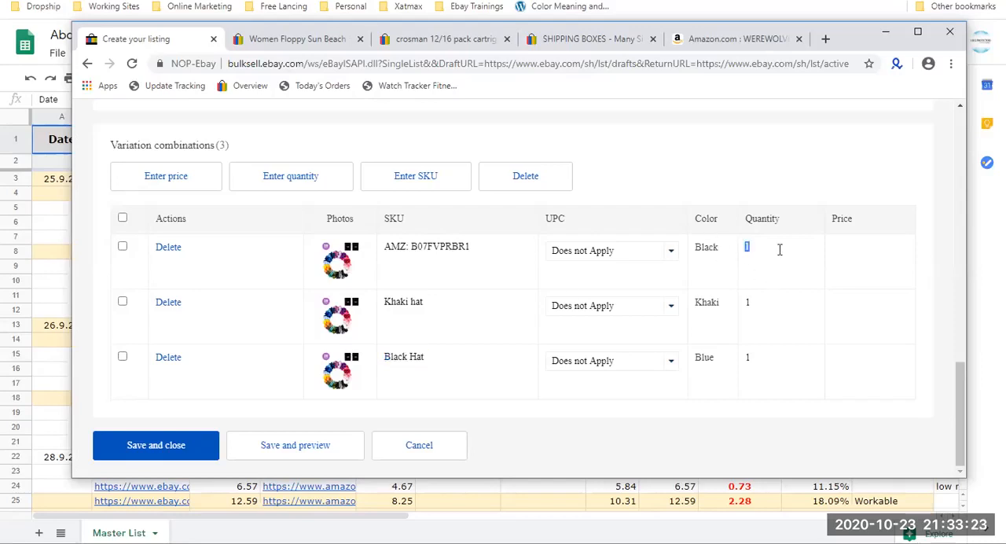
{"action": "left_click", "coordinate": [754, 301]}
{"action": "type", "text": "1"}
{"action": "double_click", "coordinate": [769, 253]}
{"action": "type", "text": "3"}
{"action": "double_click", "coordinate": [750, 301]}
{"action": "type", "text": "3"}
{"action": "double_click", "coordinate": [757, 357]}
{"action": "type", "text": "3"}
Set the price of the Black, Khaki and Blue variations to 6.99 each.
{"action": "left_click", "coordinate": [856, 249]}
{"action": "type", "text": "6."}
{"action": "key", "text": "Tab"}
{"action": "key", "text": "Tab"}
{"action": "key", "text": "Tab"}
{"action": "key", "text": "Tab"}
{"action": "key", "text": "Tab"}
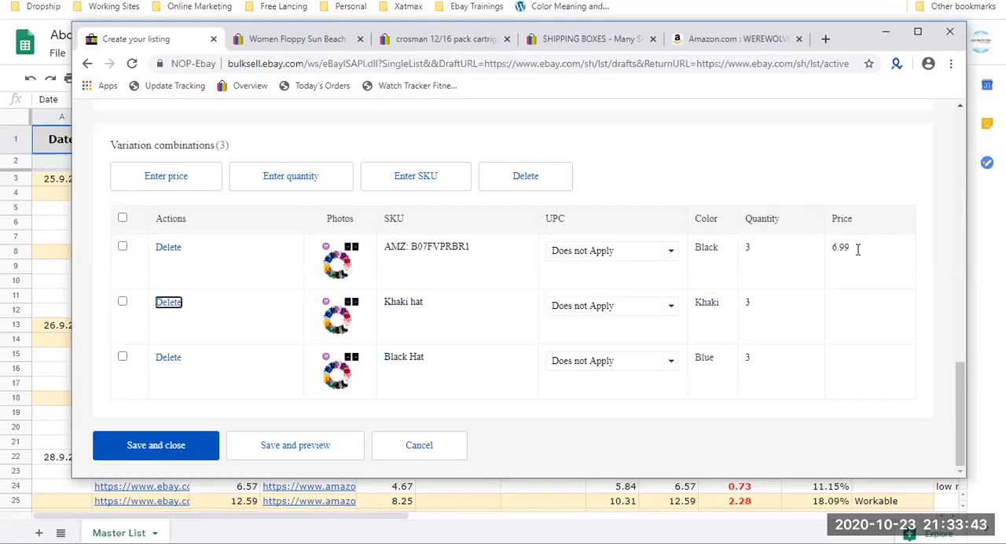
{"action": "key", "text": "Tab"}
{"action": "left_click", "coordinate": [855, 303]}
{"action": "type", "text": "6.99"}
{"action": "scroll", "coordinate": [882, 391], "scroll_direction": "up", "scroll_amount": 1}
{"action": "left_click", "coordinate": [884, 435]}
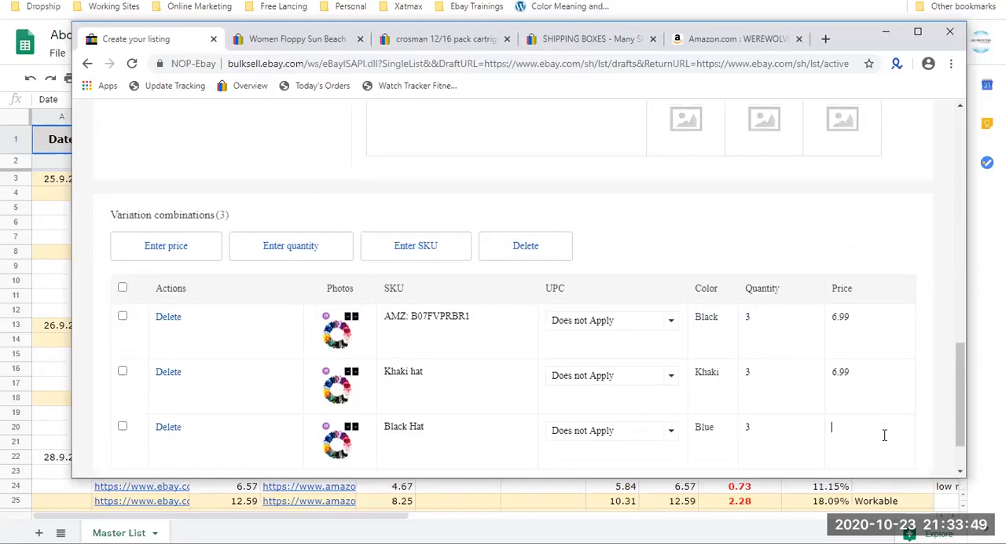
{"action": "type", "text": "6.99"}
Upload the Hunters Specialties Butt Out 2 dressing tool image as the Black variation's photo.
{"action": "scroll", "coordinate": [770, 263], "scroll_direction": "up", "scroll_amount": 5}
{"action": "scroll", "coordinate": [770, 256], "scroll_direction": "down", "scroll_amount": 4}
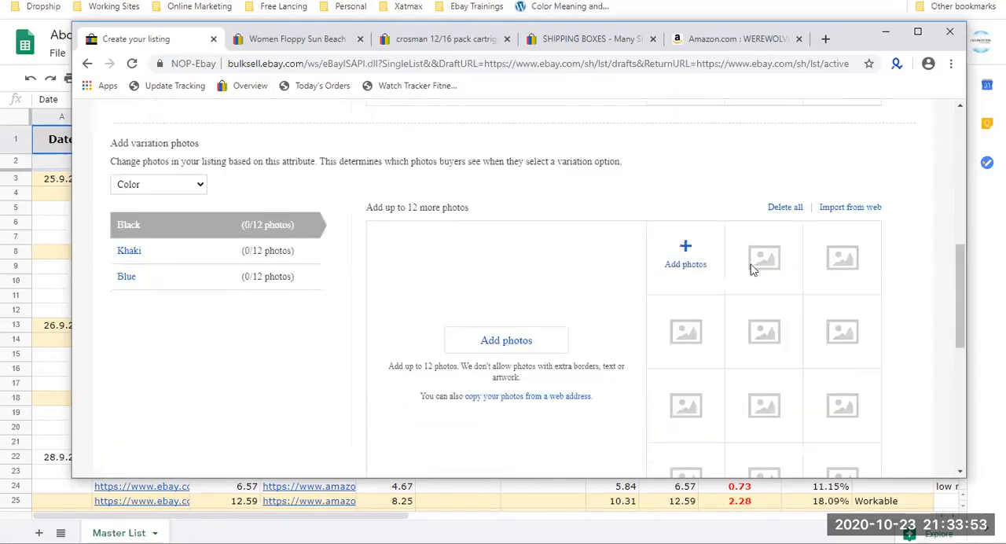
{"action": "left_click", "coordinate": [682, 261]}
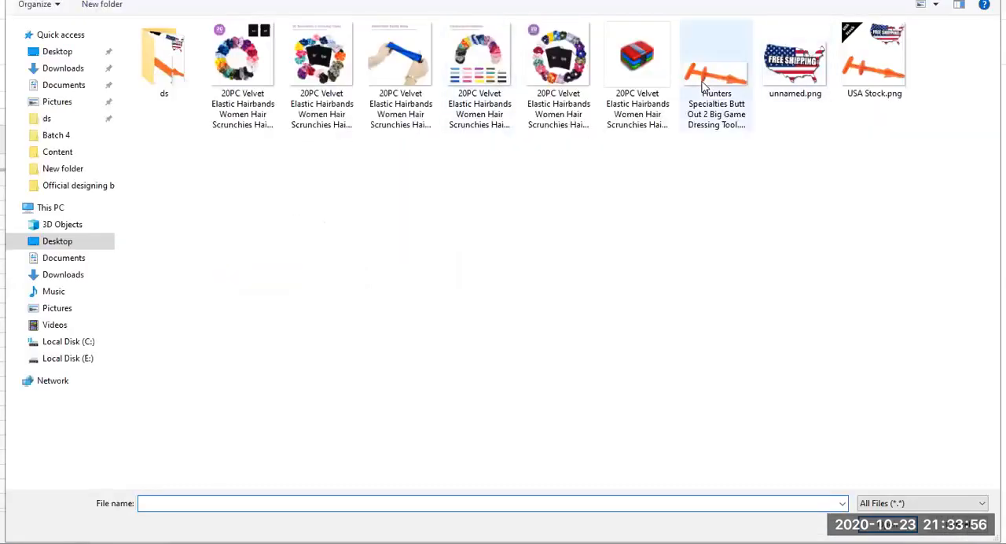
{"action": "double_click", "coordinate": [703, 85]}
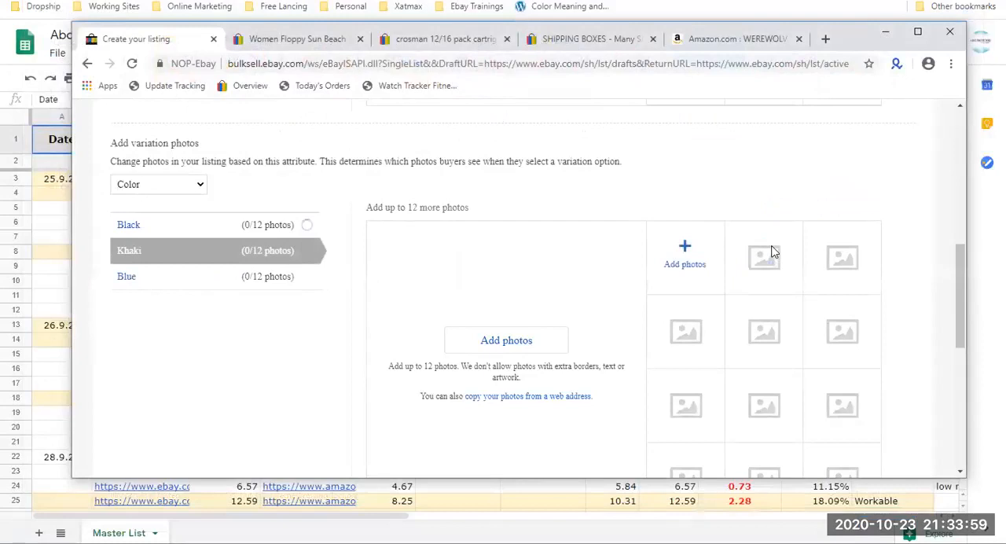
Upload USA Stock.png as the photo of the Khaki variation.
{"action": "left_click", "coordinate": [707, 262]}
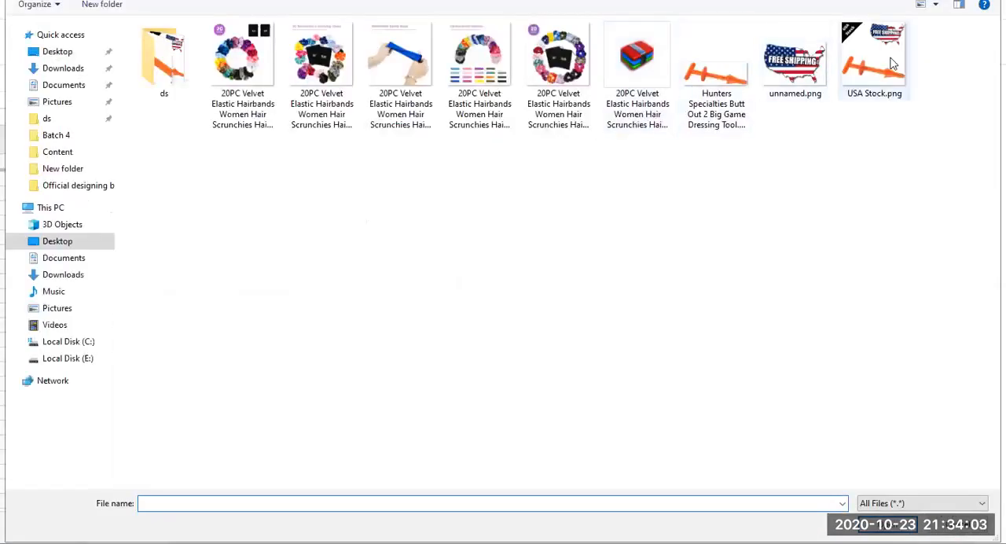
{"action": "left_click", "coordinate": [871, 72]}
{"action": "double_click", "coordinate": [871, 72]}
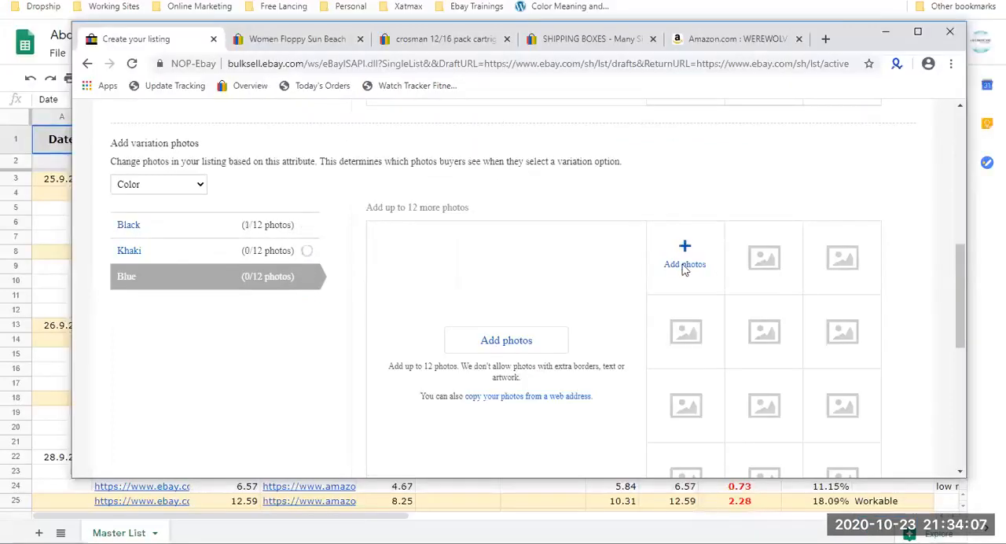
Upload unnamed.png as the photo of the Blue variation.
{"action": "left_click", "coordinate": [685, 257]}
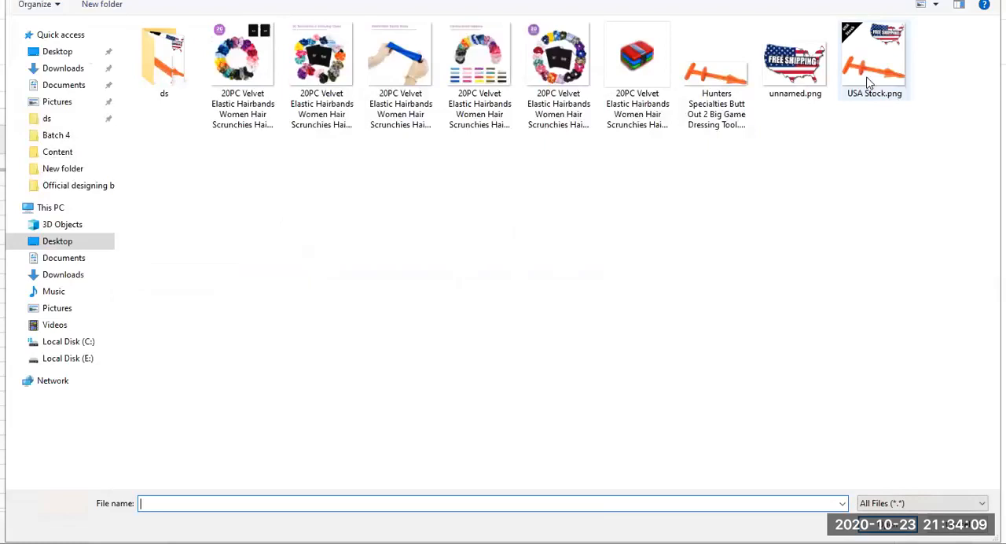
{"action": "left_click", "coordinate": [794, 63]}
{"action": "key", "text": "Return"}
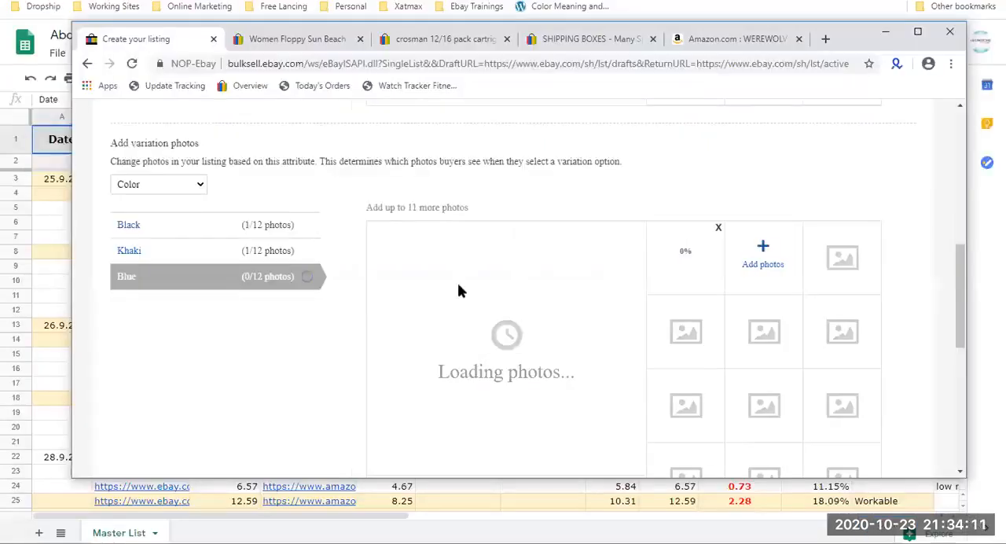
Save the variations with a preview, examine the color selector, price and photos in it, and close the preview.
{"action": "scroll", "coordinate": [744, 330], "scroll_direction": "down", "scroll_amount": 5}
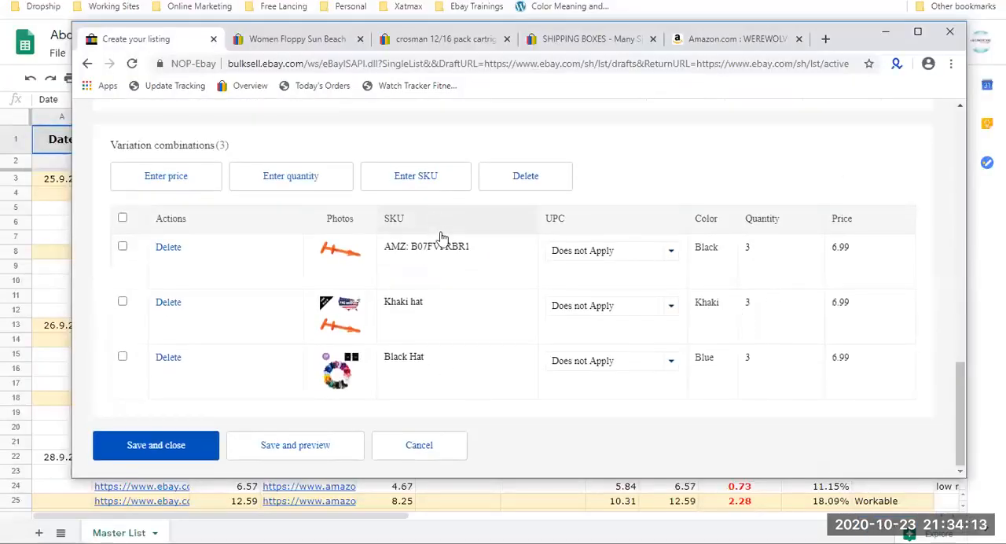
{"action": "left_click", "coordinate": [314, 447]}
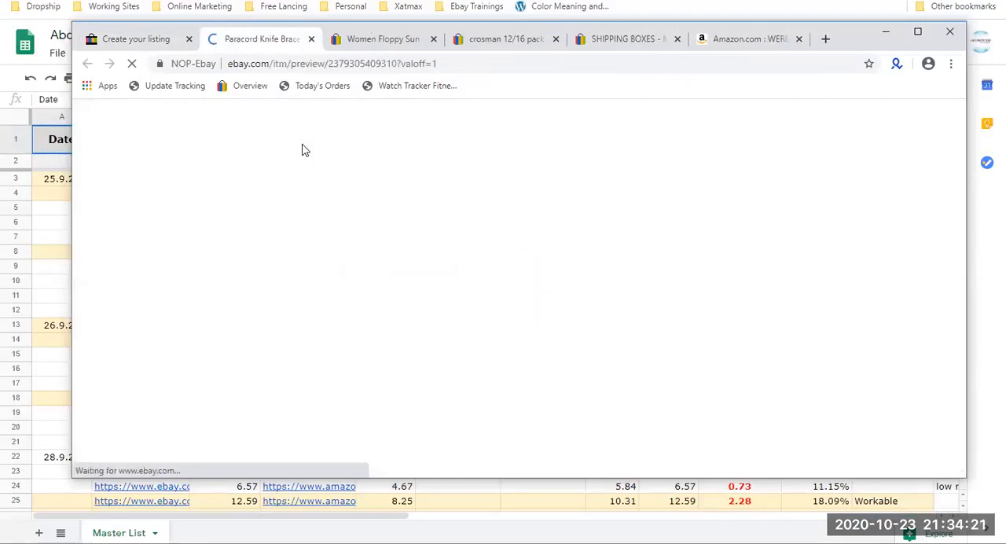
{"action": "scroll", "coordinate": [600, 265], "scroll_direction": "down", "scroll_amount": 2}
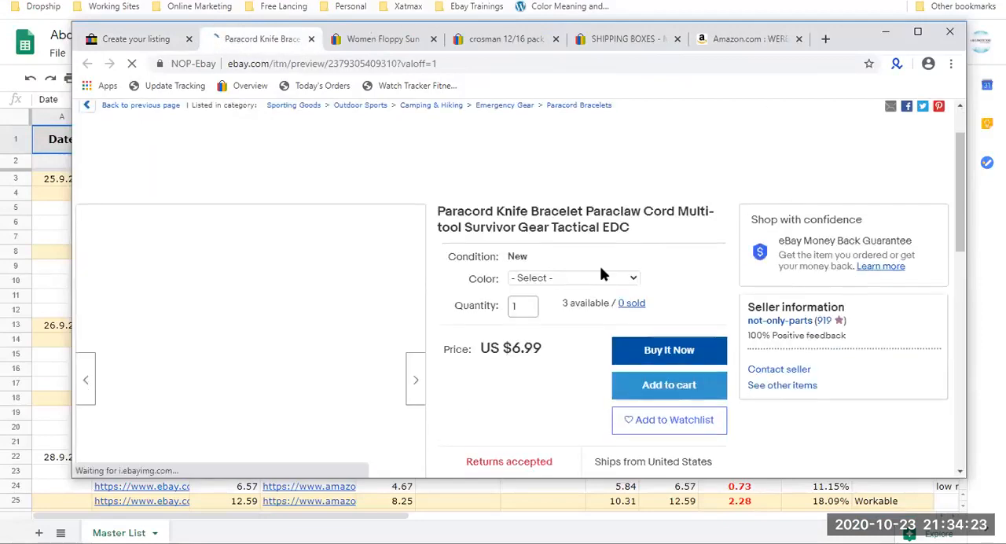
{"action": "scroll", "coordinate": [534, 264], "scroll_direction": "down", "scroll_amount": 1}
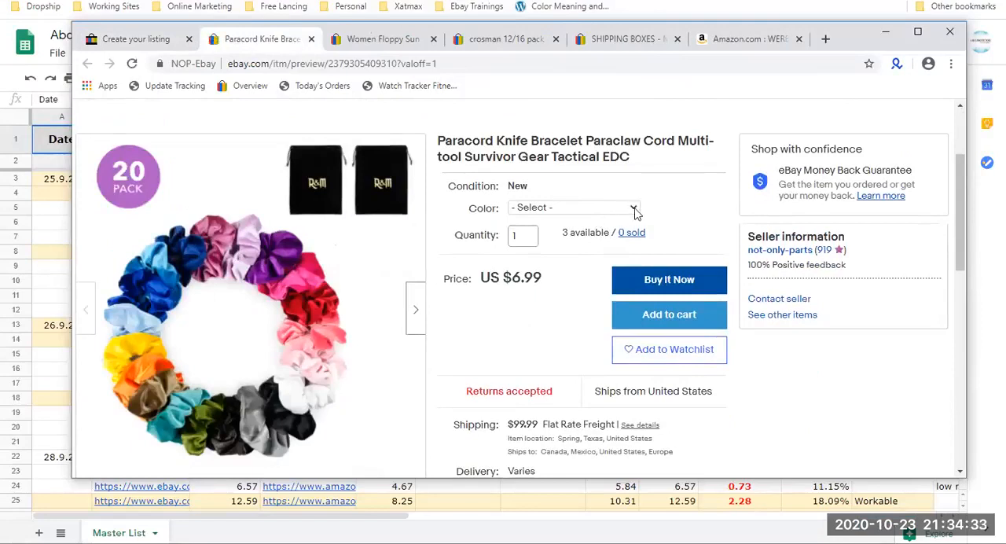
{"action": "scroll", "coordinate": [577, 217], "scroll_direction": "down", "scroll_amount": 2}
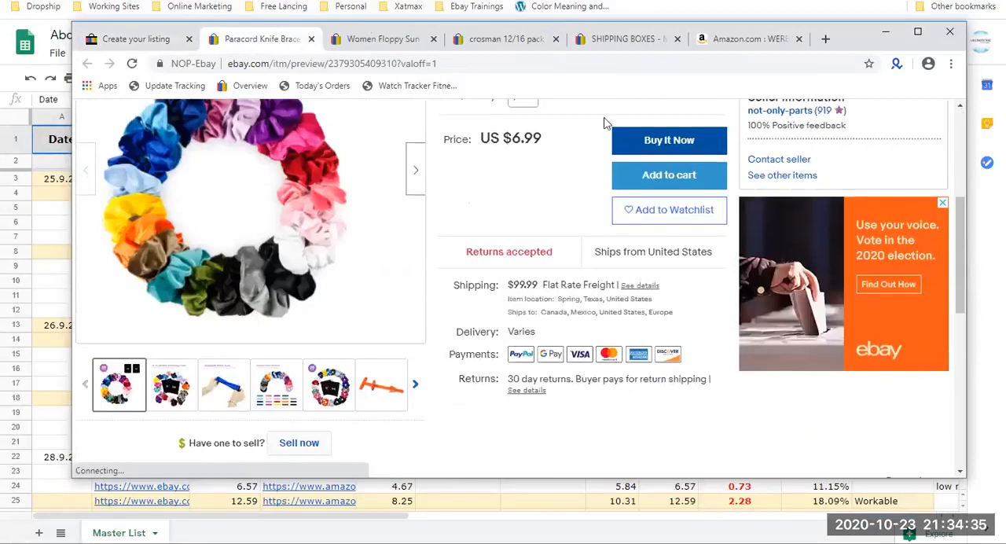
{"action": "scroll", "coordinate": [600, 149], "scroll_direction": "up", "scroll_amount": 2}
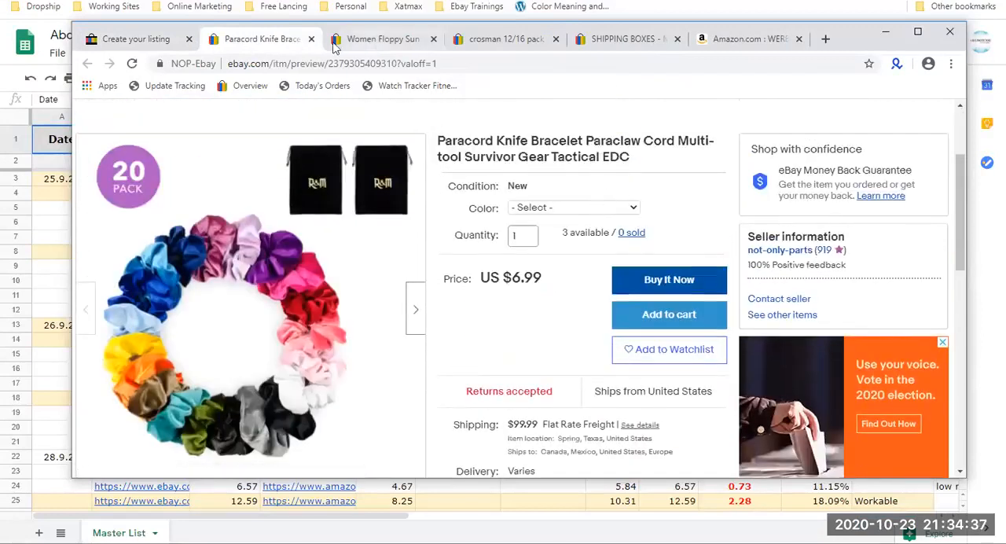
{"action": "left_click", "coordinate": [311, 41]}
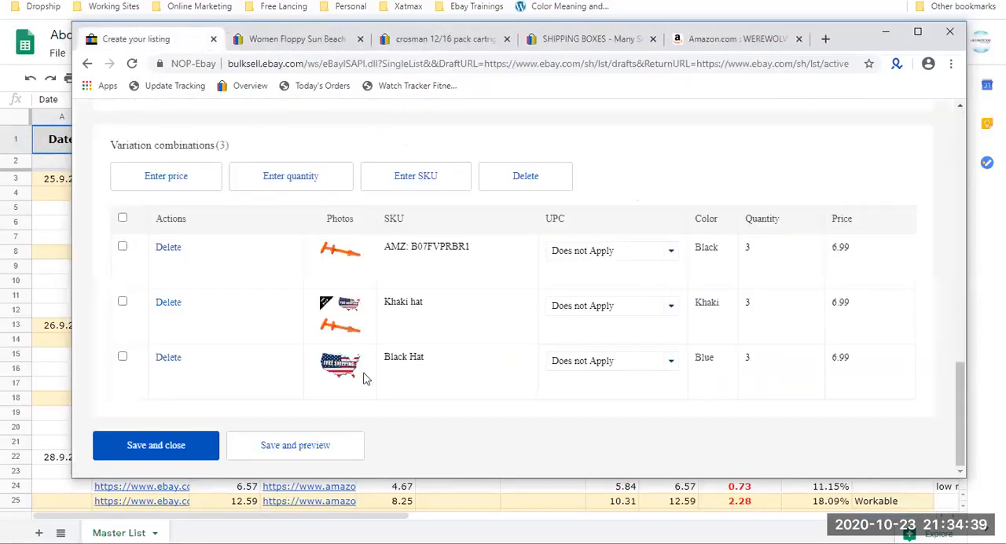
Save and close the variations editor, and open a preview of the whole listing from the listing form.
{"action": "left_click", "coordinate": [171, 445]}
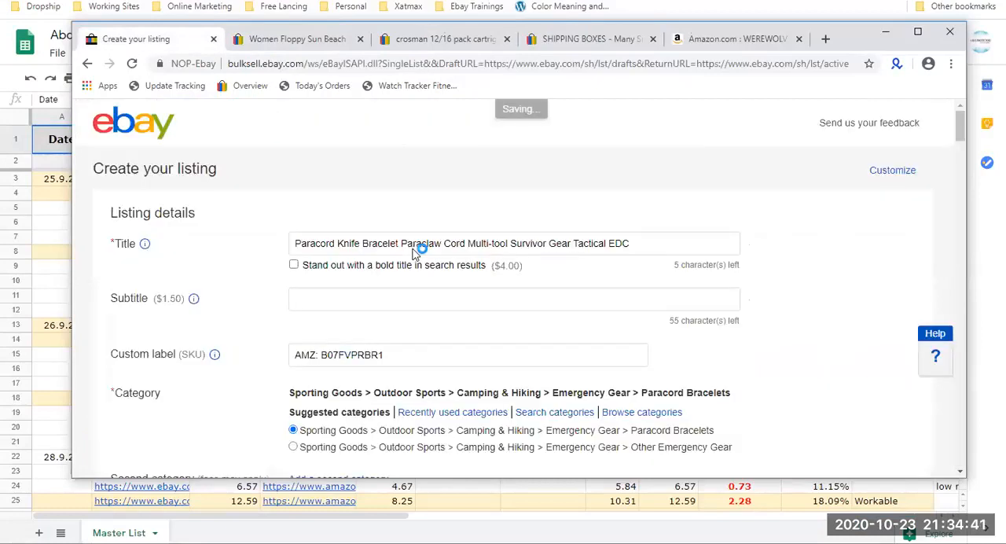
{"action": "scroll", "coordinate": [417, 250], "scroll_direction": "down", "scroll_amount": 15}
{"action": "scroll", "coordinate": [416, 250], "scroll_direction": "down", "scroll_amount": 15}
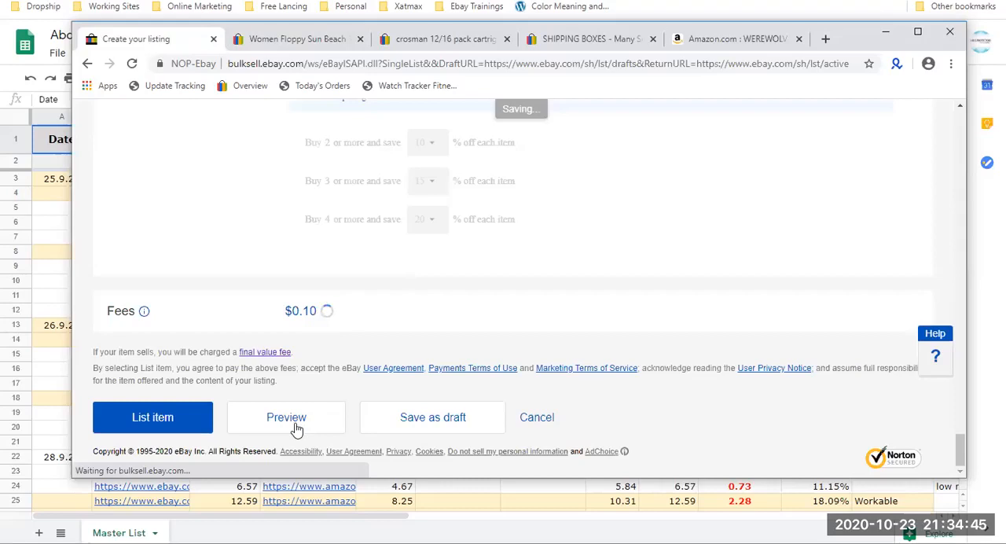
{"action": "right_click", "coordinate": [296, 427]}
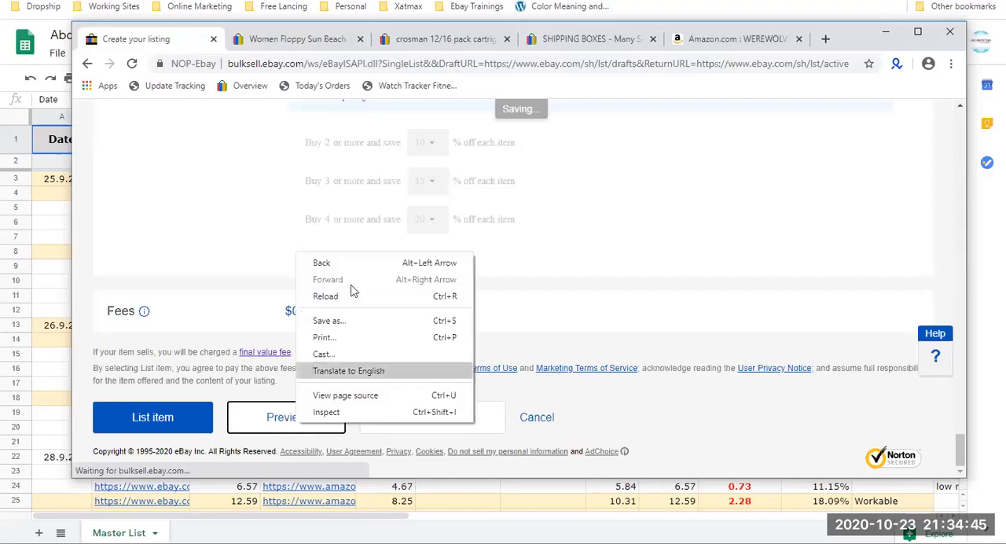
{"action": "left_click", "coordinate": [280, 417]}
{"action": "left_click", "coordinate": [265, 39]}
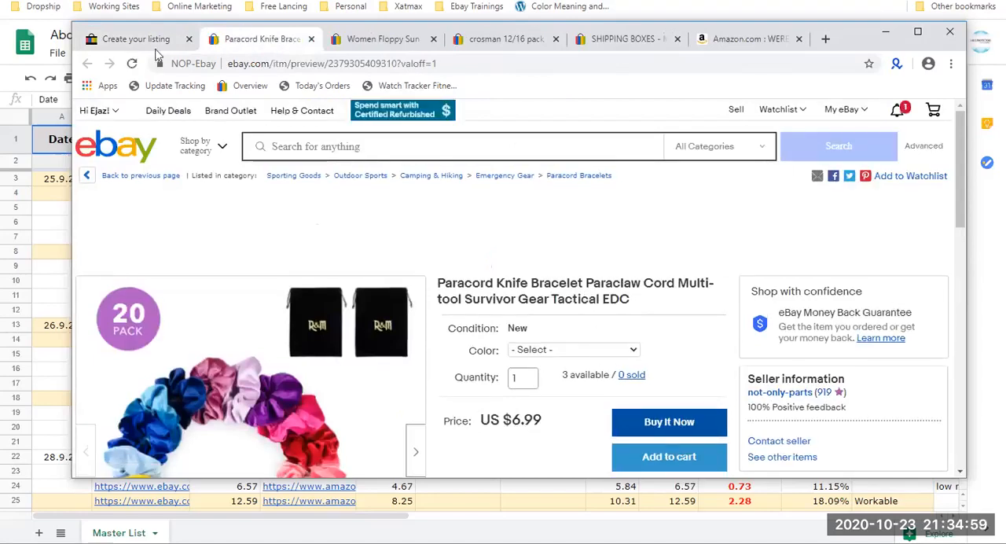
Compare the variation summary in the listing form with the preview's color selector and photos, and close the preview.
{"action": "left_click", "coordinate": [149, 39]}
{"action": "scroll", "coordinate": [383, 230], "scroll_direction": "up", "scroll_amount": 20}
{"action": "scroll", "coordinate": [383, 230], "scroll_direction": "up", "scroll_amount": 15}
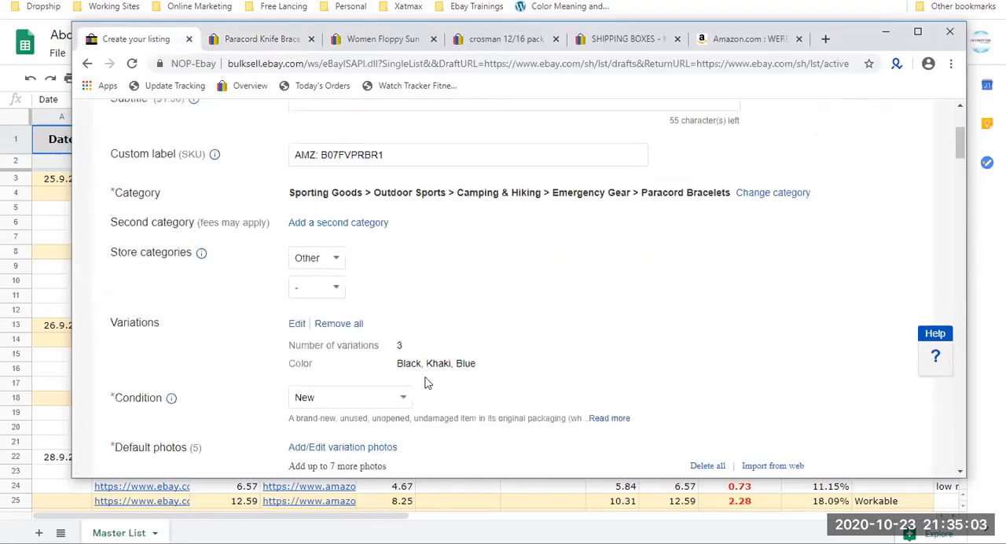
{"action": "left_click_drag", "start_coordinate": [481, 370], "coordinate": [366, 346]}
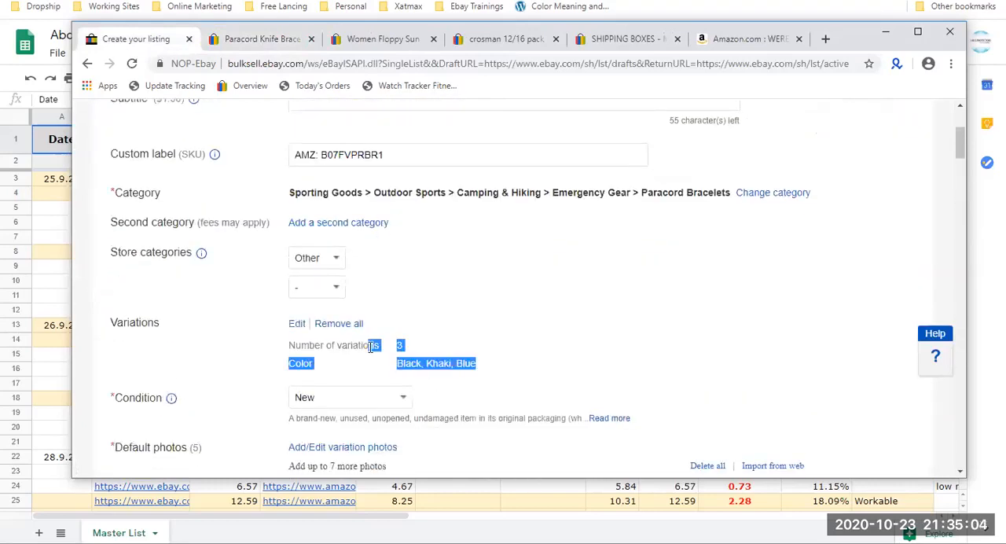
{"action": "left_click", "coordinate": [262, 39]}
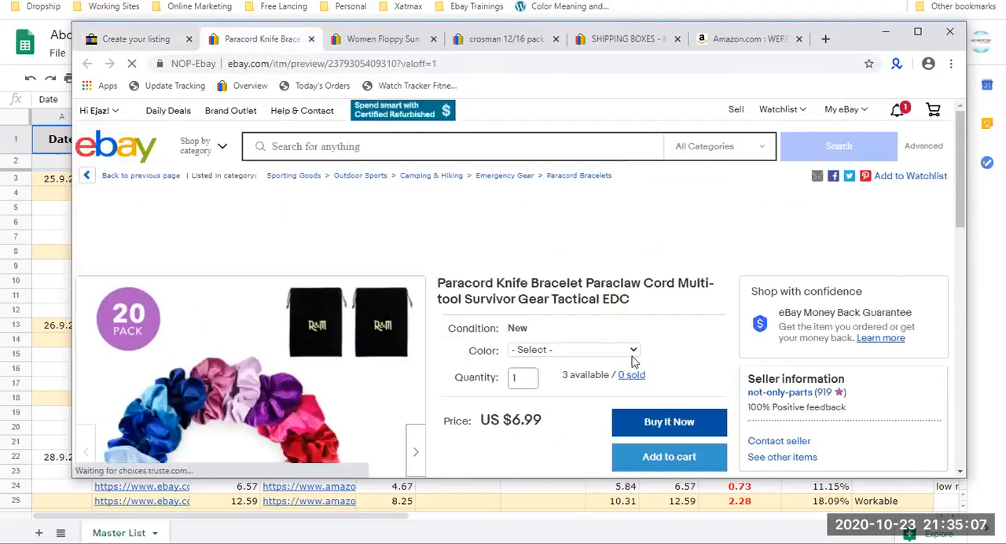
{"action": "scroll", "coordinate": [367, 312], "scroll_direction": "down", "scroll_amount": 3}
{"action": "scroll", "coordinate": [292, 282], "scroll_direction": "down", "scroll_amount": 2}
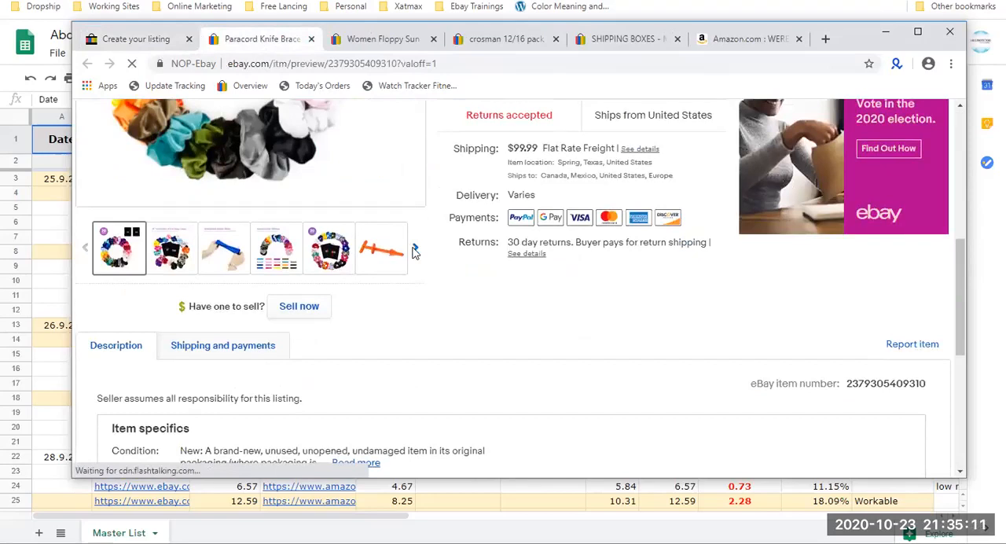
{"action": "scroll", "coordinate": [414, 250], "scroll_direction": "down", "scroll_amount": 5}
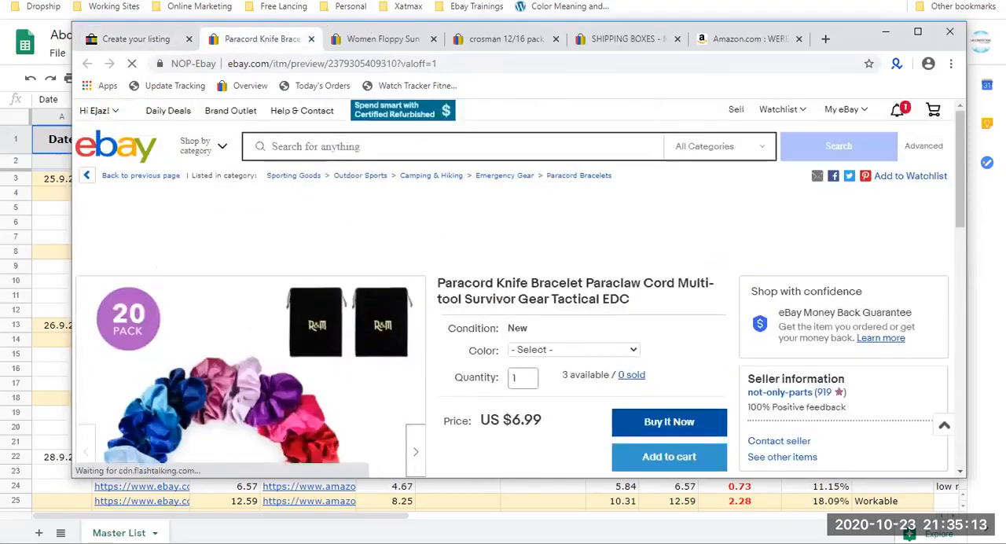
{"action": "left_click", "coordinate": [311, 40]}
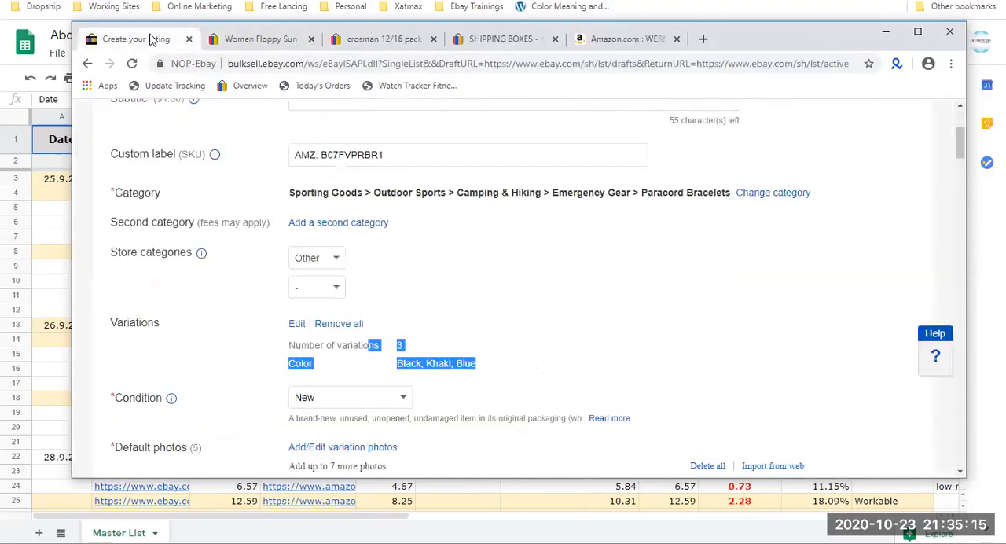
Set the required Brand item specific to Branded.
{"action": "scroll", "coordinate": [570, 226], "scroll_direction": "down", "scroll_amount": 2}
{"action": "left_click", "coordinate": [564, 227]}
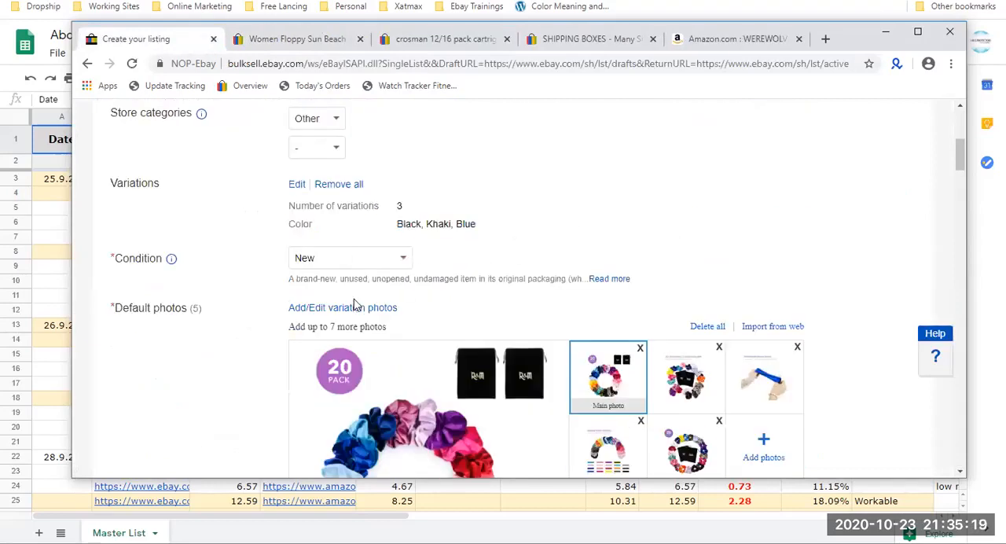
{"action": "scroll", "coordinate": [354, 304], "scroll_direction": "down", "scroll_amount": 2}
{"action": "scroll", "coordinate": [353, 304], "scroll_direction": "up", "scroll_amount": 1}
{"action": "scroll", "coordinate": [471, 236], "scroll_direction": "down", "scroll_amount": 3}
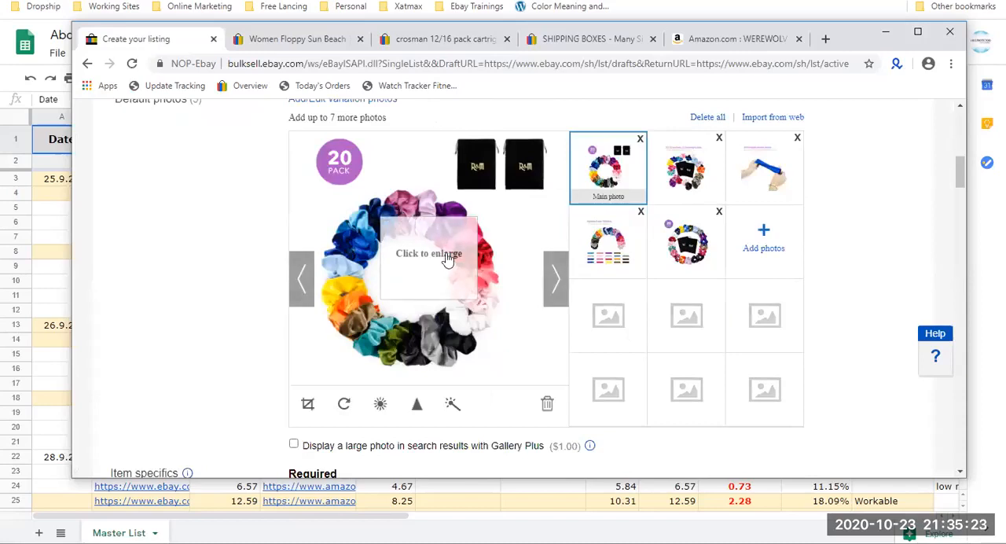
{"action": "scroll", "coordinate": [445, 259], "scroll_direction": "down", "scroll_amount": 3}
{"action": "left_click", "coordinate": [414, 268]}
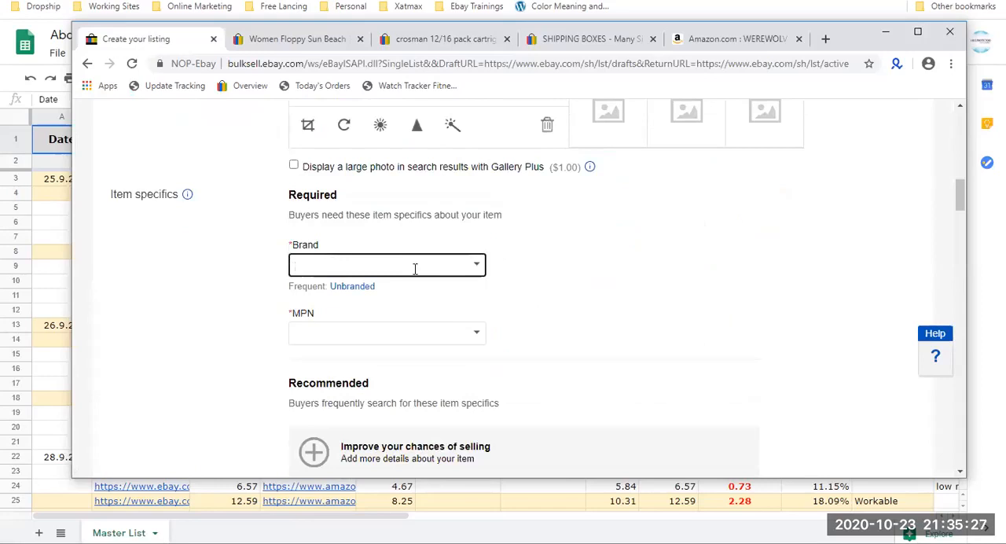
{"action": "type", "text": "Branded"}
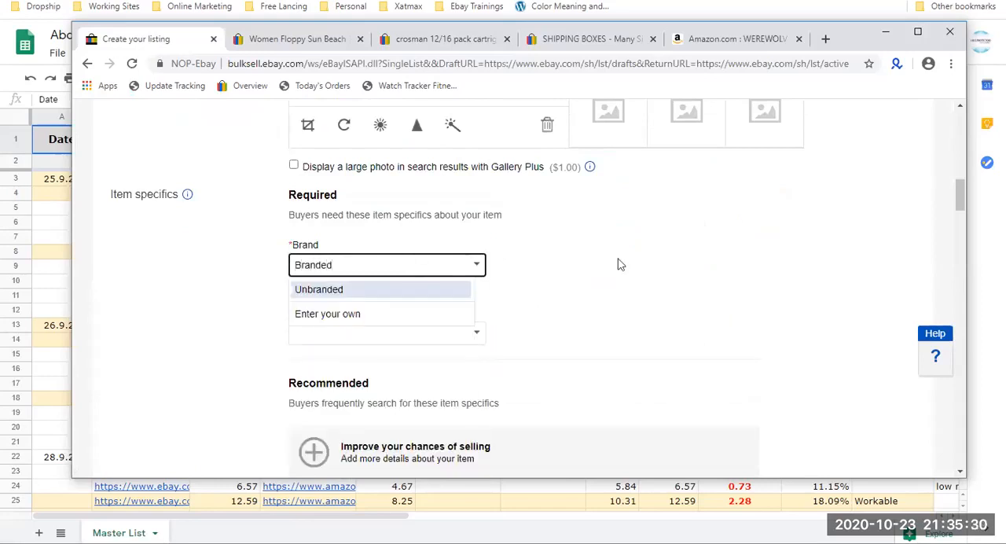
{"action": "left_click", "coordinate": [673, 270]}
Set the required MPN item specific to Does Not Apply.
{"action": "scroll", "coordinate": [624, 262], "scroll_direction": "down", "scroll_amount": 1}
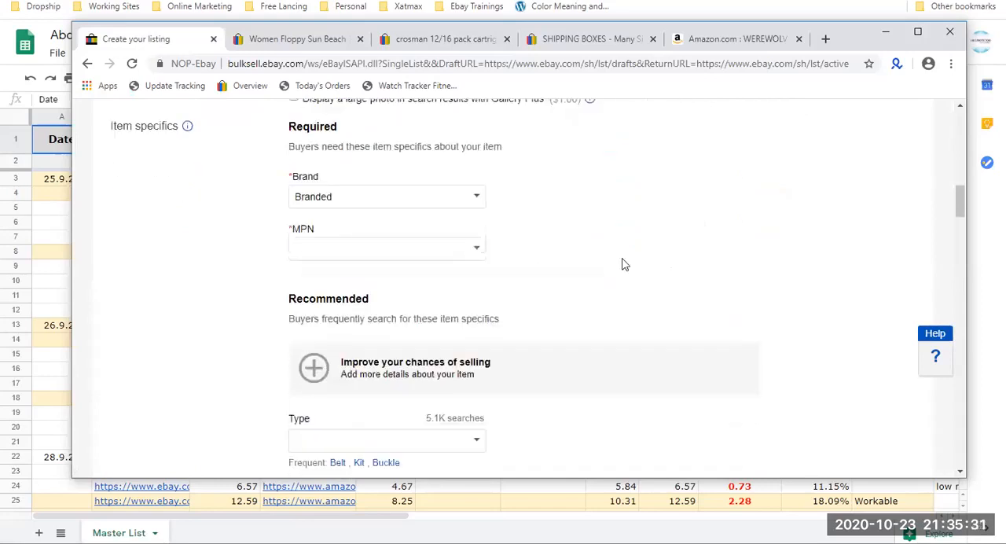
{"action": "left_click", "coordinate": [453, 248]}
{"action": "type", "text": "Does"}
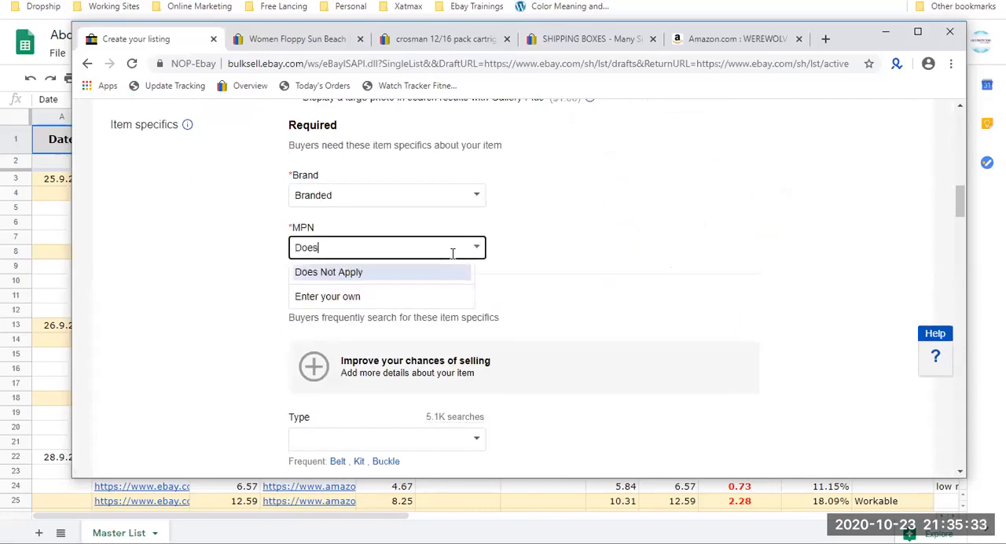
{"action": "left_click", "coordinate": [439, 275]}
Review the recommended item specifics and their search demand, and set Type to the frequently used value Buckle.
{"action": "scroll", "coordinate": [441, 305], "scroll_direction": "down", "scroll_amount": 2}
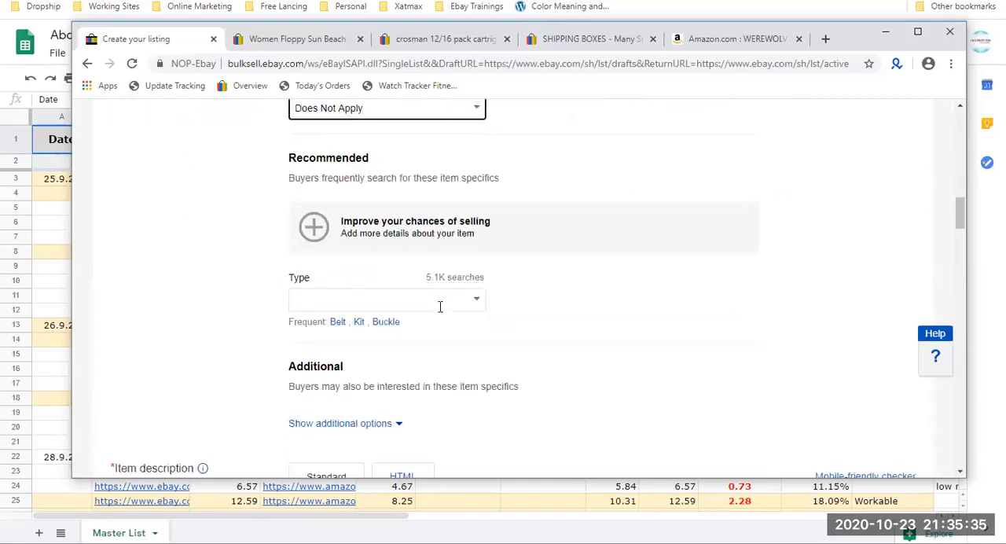
{"action": "left_click_drag", "start_coordinate": [485, 244], "coordinate": [319, 228]}
{"action": "left_click_drag", "start_coordinate": [493, 237], "coordinate": [312, 223]}
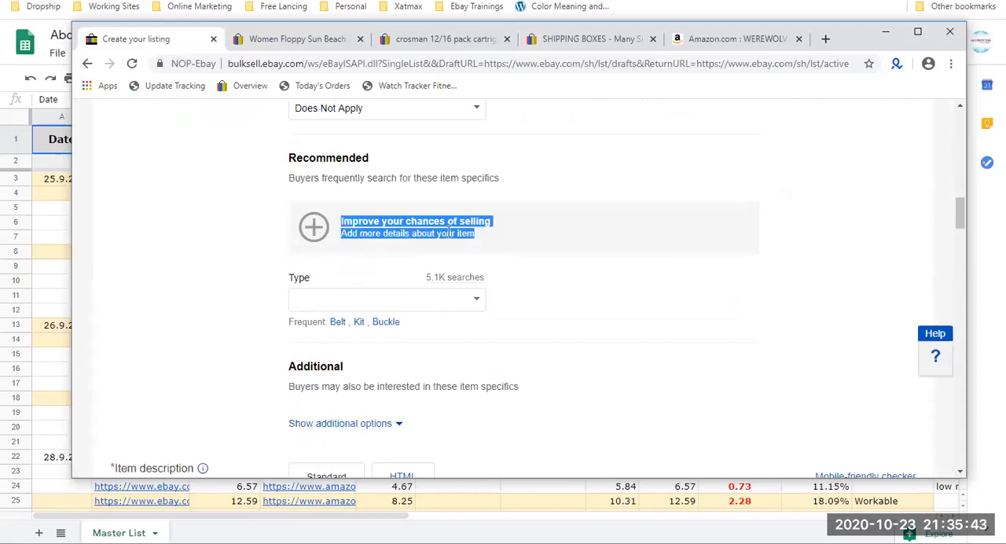
{"action": "left_click", "coordinate": [413, 305]}
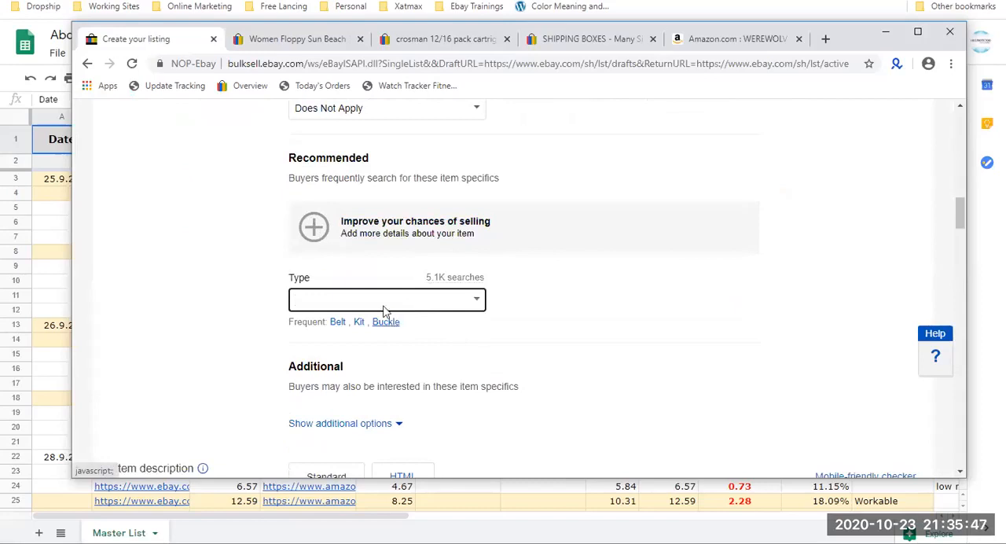
{"action": "left_click_drag", "start_coordinate": [508, 281], "coordinate": [417, 287]}
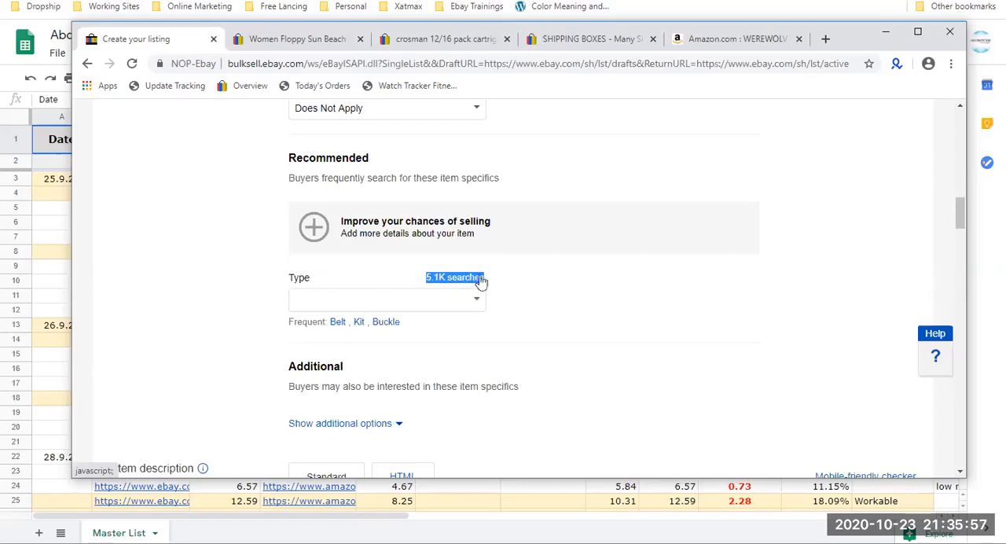
{"action": "left_click_drag", "start_coordinate": [488, 279], "coordinate": [425, 275]}
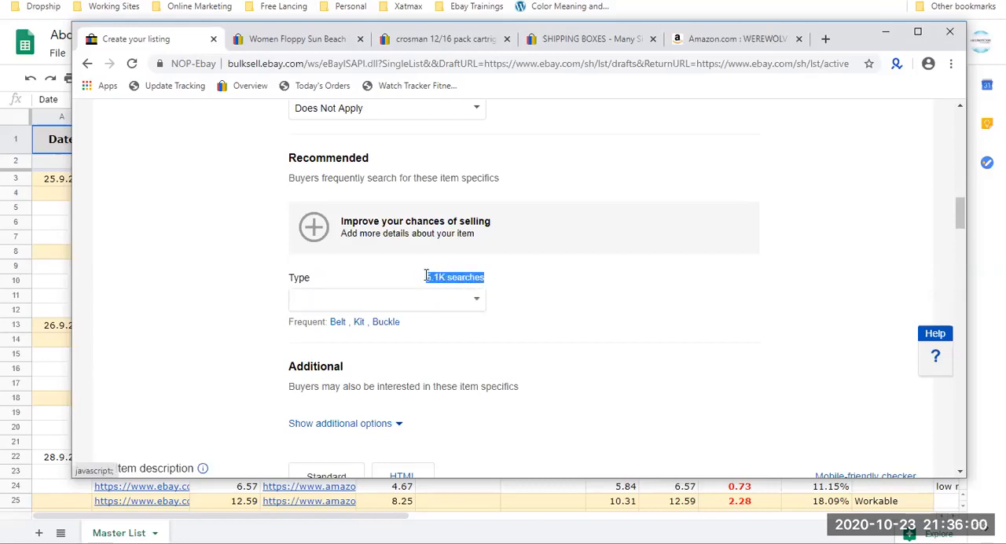
{"action": "left_click", "coordinate": [382, 321]}
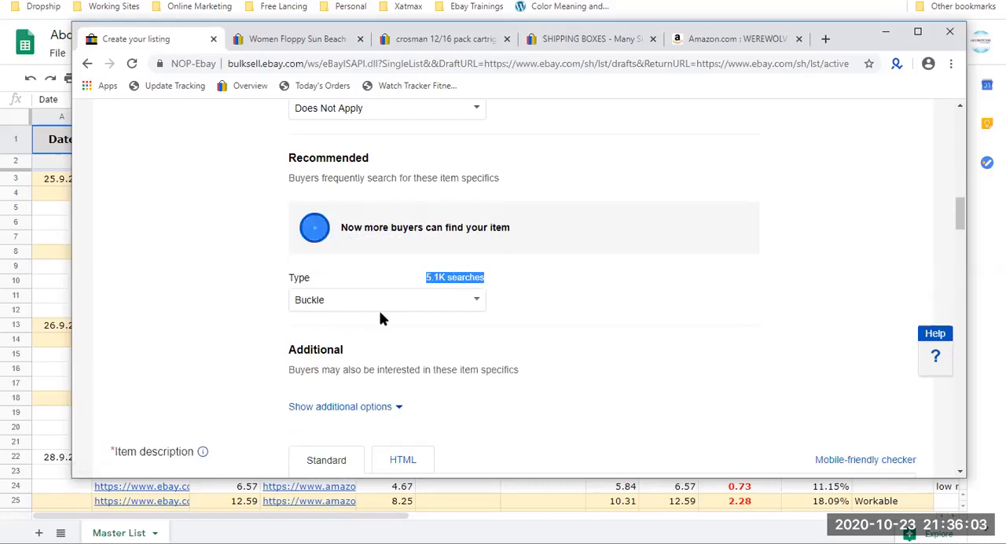
{"action": "left_click_drag", "start_coordinate": [518, 239], "coordinate": [338, 221]}
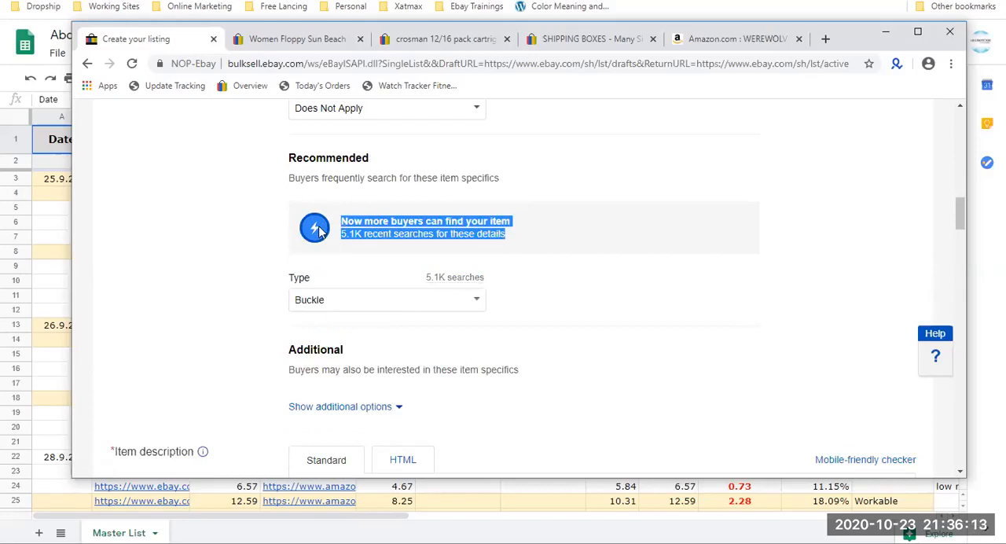
{"action": "double_click", "coordinate": [359, 300]}
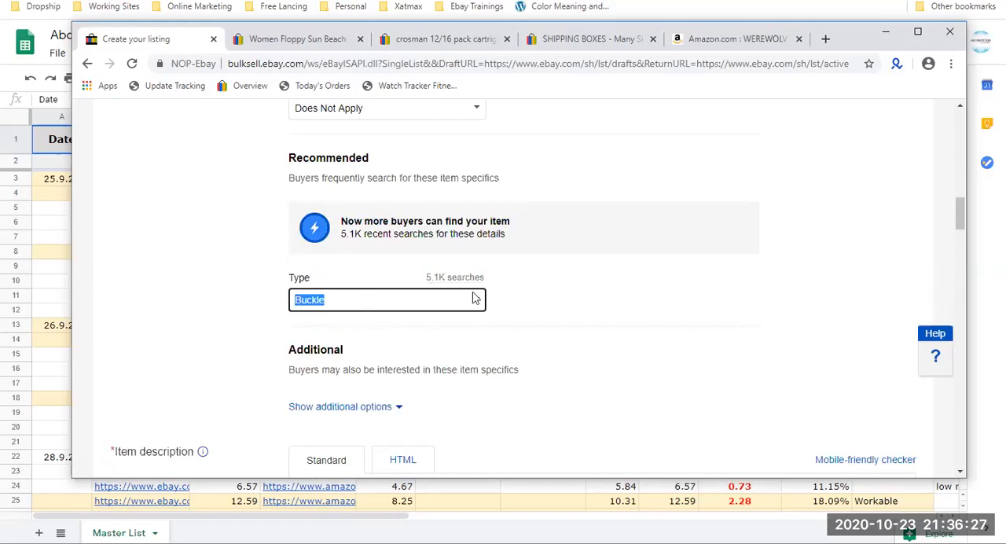
Expand the additional item specifics and set both Custom Bundle and Modified Item to No.
{"action": "left_click", "coordinate": [386, 406]}
{"action": "scroll", "coordinate": [385, 407], "scroll_direction": "down", "scroll_amount": 5}
{"action": "scroll", "coordinate": [476, 321], "scroll_direction": "up", "scroll_amount": 2}
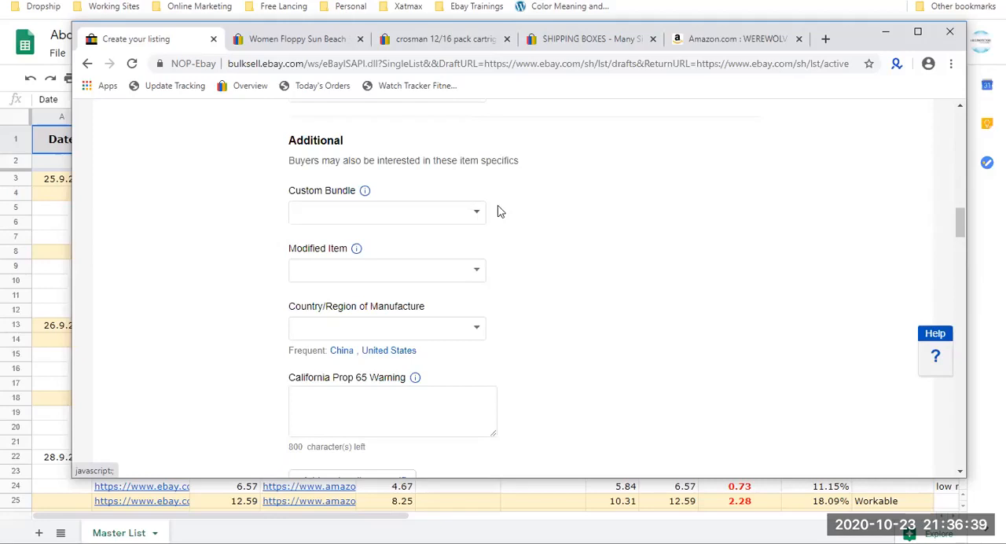
{"action": "left_click", "coordinate": [453, 210]}
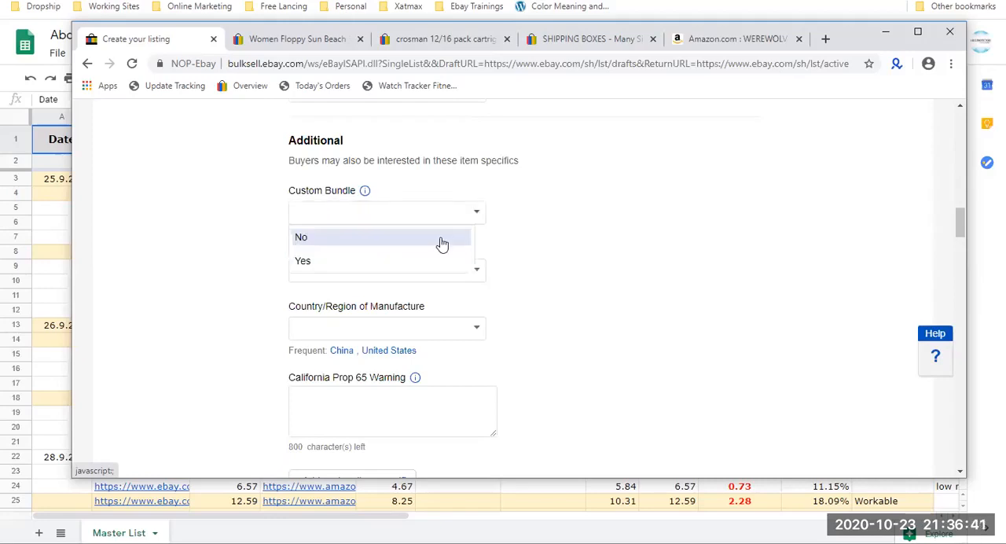
{"action": "left_click", "coordinate": [442, 235]}
{"action": "left_click", "coordinate": [477, 271]}
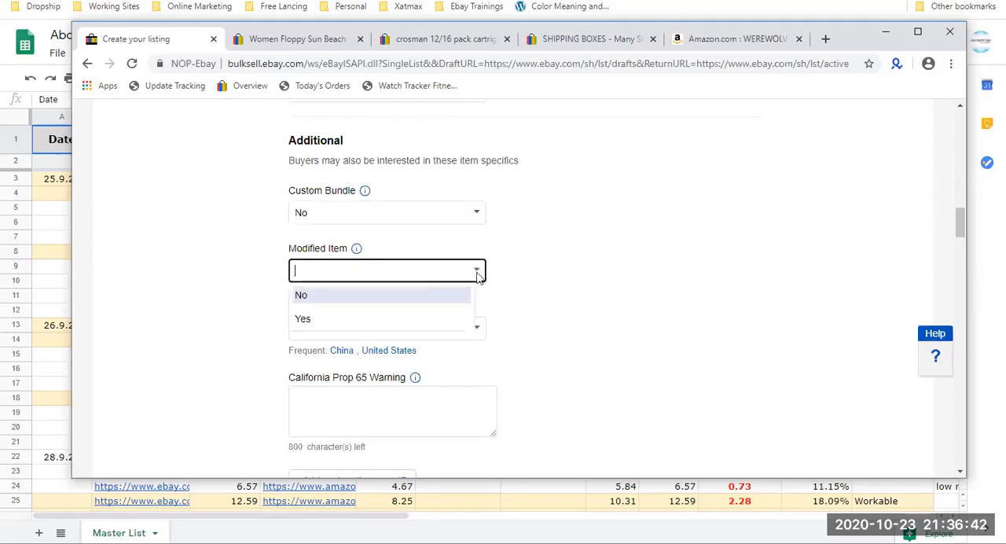
{"action": "left_click", "coordinate": [422, 297]}
Set the Country/Region of Manufacture item specific to Unknown.
{"action": "left_click", "coordinate": [379, 328]}
{"action": "left_click", "coordinate": [477, 330]}
{"action": "left_click", "coordinate": [411, 395]}
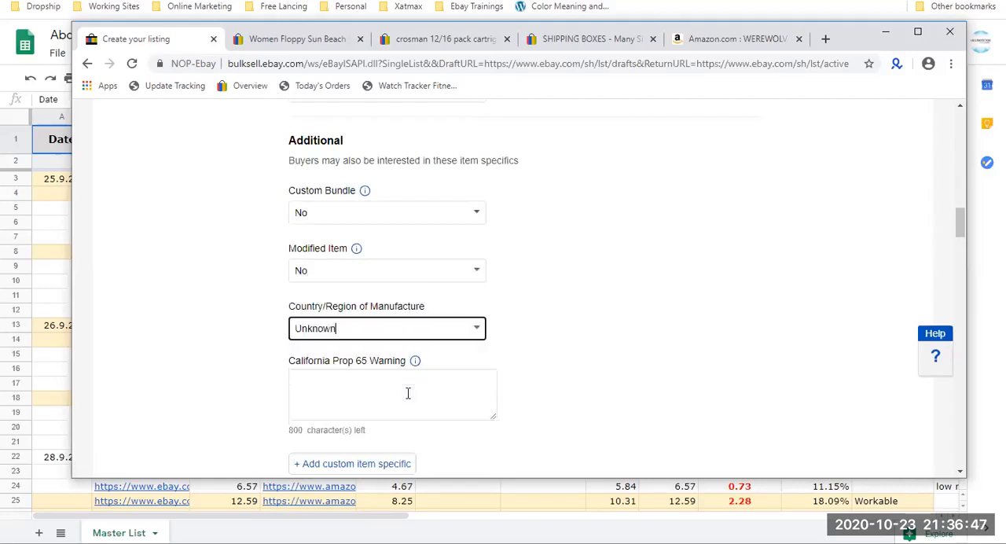
Enable the Promoted listings boost with the suggested 7.8% ad rate and check its ad fee.
{"action": "scroll", "coordinate": [408, 393], "scroll_direction": "down", "scroll_amount": 1}
{"action": "scroll", "coordinate": [407, 393], "scroll_direction": "down", "scroll_amount": 3}
{"action": "scroll", "coordinate": [386, 360], "scroll_direction": "down", "scroll_amount": 1}
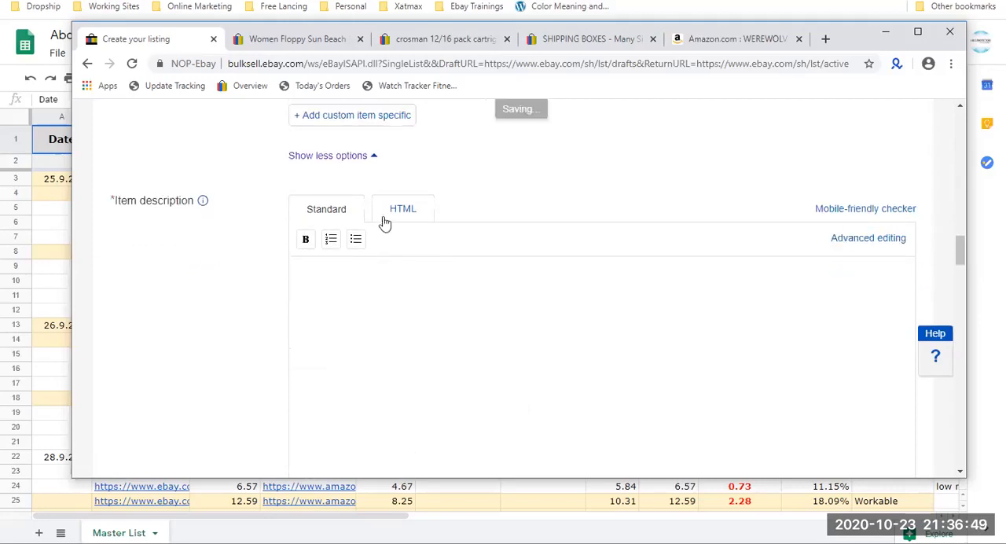
{"action": "left_click", "coordinate": [390, 312]}
{"action": "scroll", "coordinate": [389, 314], "scroll_direction": "down", "scroll_amount": 2}
{"action": "scroll", "coordinate": [389, 313], "scroll_direction": "down", "scroll_amount": 1}
{"action": "scroll", "coordinate": [247, 229], "scroll_direction": "down", "scroll_amount": 7}
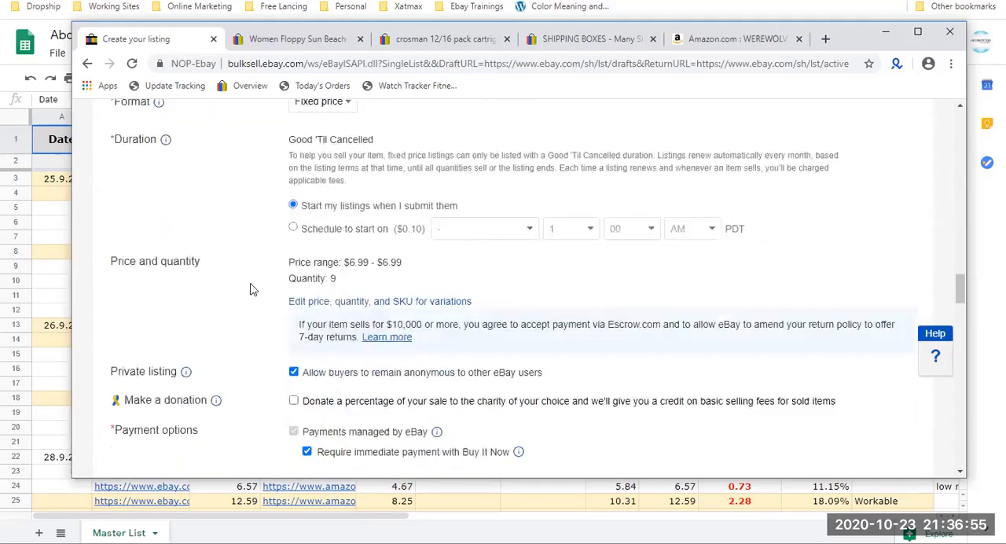
{"action": "scroll", "coordinate": [405, 175], "scroll_direction": "down", "scroll_amount": 7}
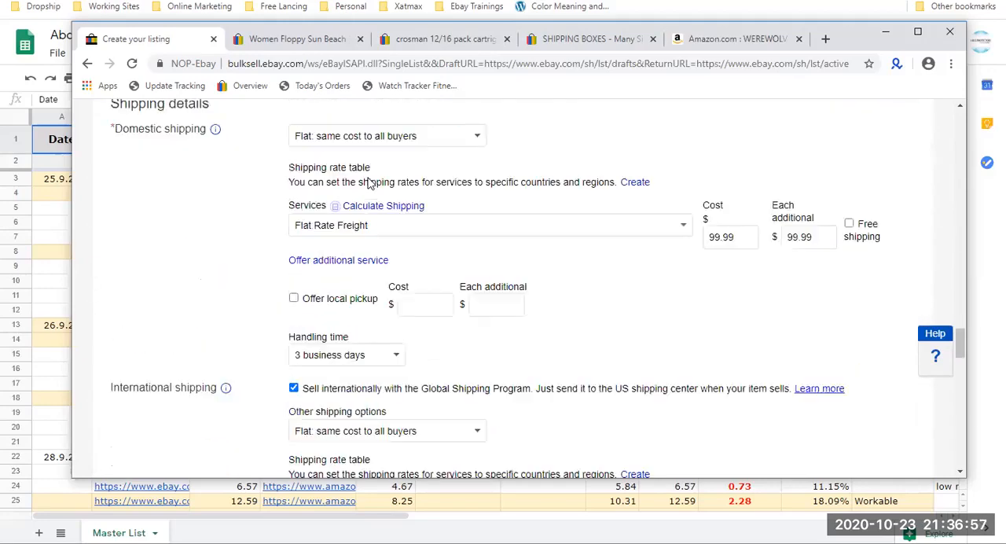
{"action": "scroll", "coordinate": [369, 176], "scroll_direction": "down", "scroll_amount": 10}
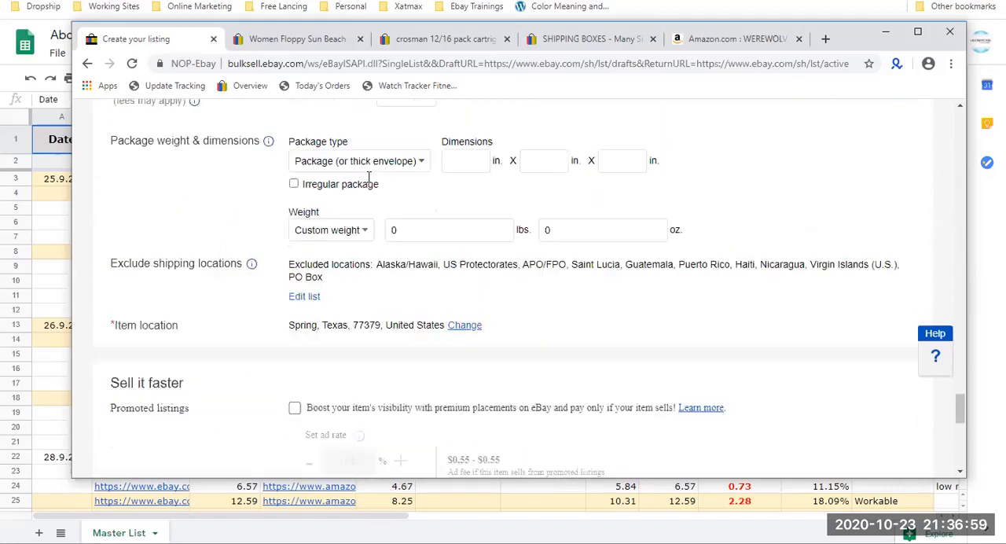
{"action": "scroll", "coordinate": [368, 176], "scroll_direction": "down", "scroll_amount": 3}
{"action": "left_click", "coordinate": [295, 128]}
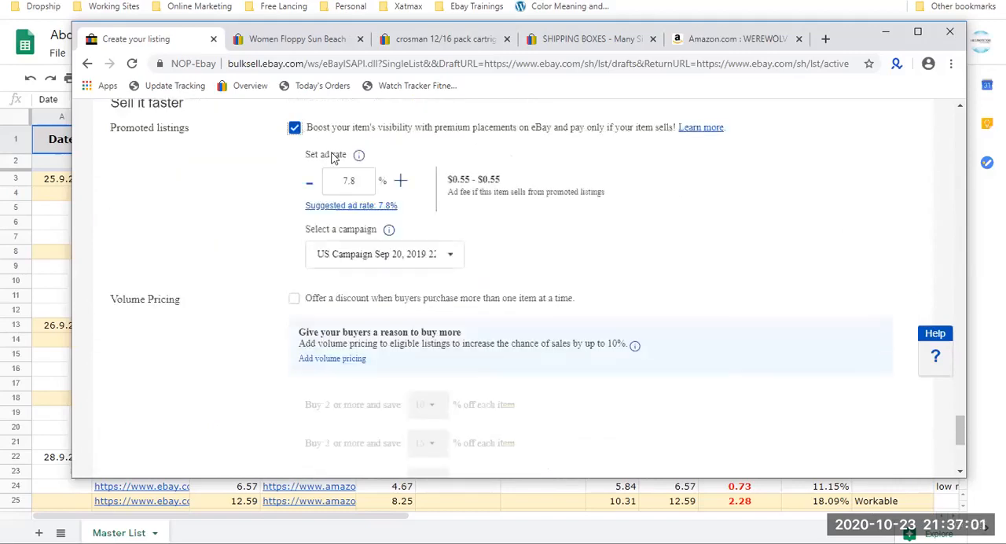
{"action": "left_click_drag", "start_coordinate": [503, 180], "coordinate": [453, 180]}
Enable the Volume Pricing discount for buyers who purchase more than one item at a time.
{"action": "scroll", "coordinate": [453, 181], "scroll_direction": "down", "scroll_amount": 1}
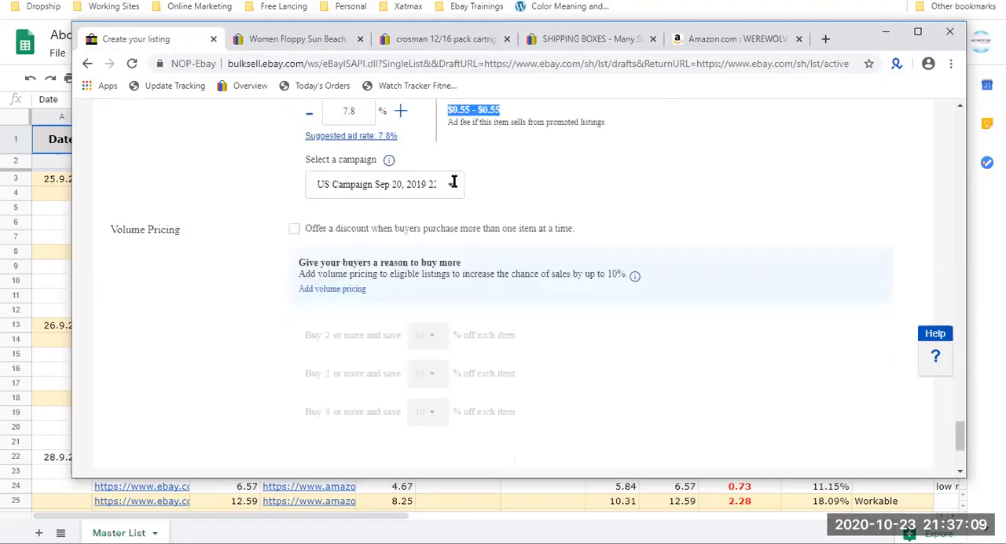
{"action": "left_click", "coordinate": [408, 223]}
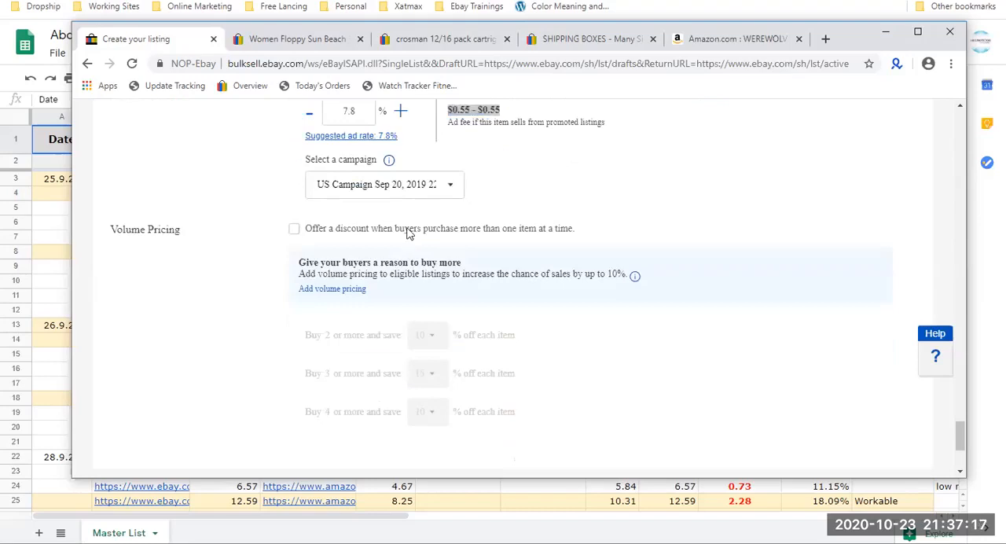
{"action": "left_click", "coordinate": [408, 229]}
Review the whole listing form, examining the custom label (SKU), variations, photos, selling, shipping and volume pricing sections.
{"action": "scroll", "coordinate": [408, 233], "scroll_direction": "up", "scroll_amount": 15}
{"action": "scroll", "coordinate": [408, 232], "scroll_direction": "up", "scroll_amount": 20}
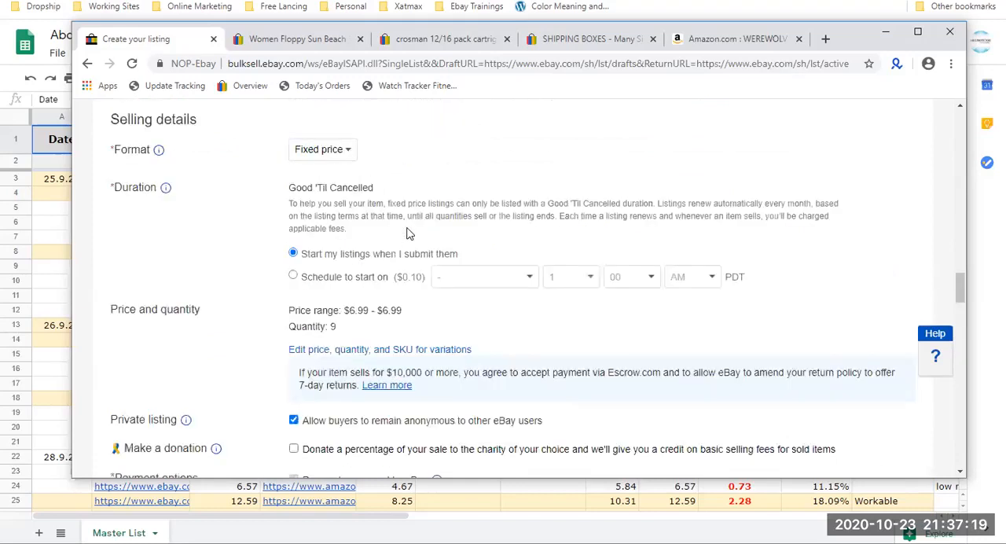
{"action": "scroll", "coordinate": [408, 232], "scroll_direction": "up", "scroll_amount": 2}
{"action": "scroll", "coordinate": [407, 233], "scroll_direction": "down", "scroll_amount": 3}
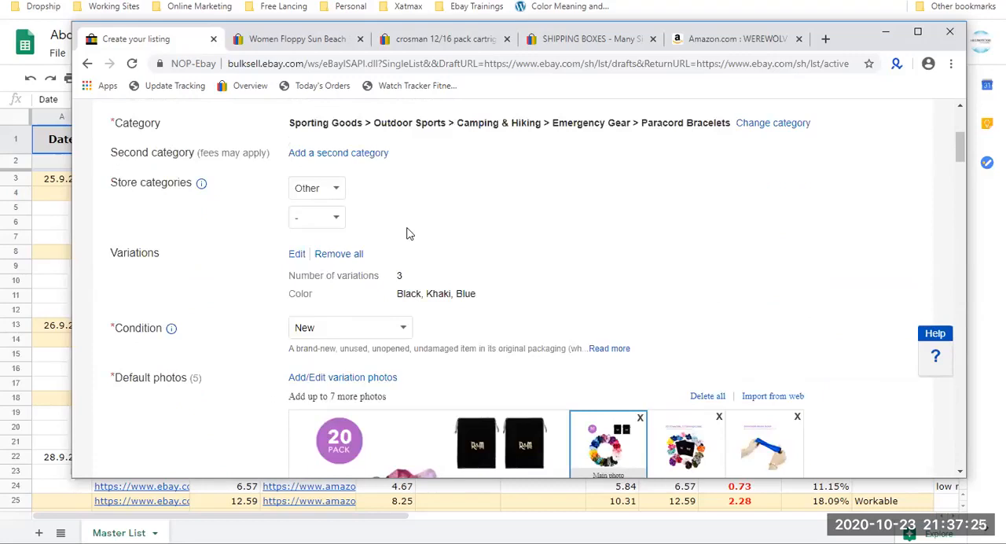
{"action": "scroll", "coordinate": [407, 233], "scroll_direction": "down", "scroll_amount": 1}
{"action": "scroll", "coordinate": [408, 233], "scroll_direction": "up", "scroll_amount": 4}
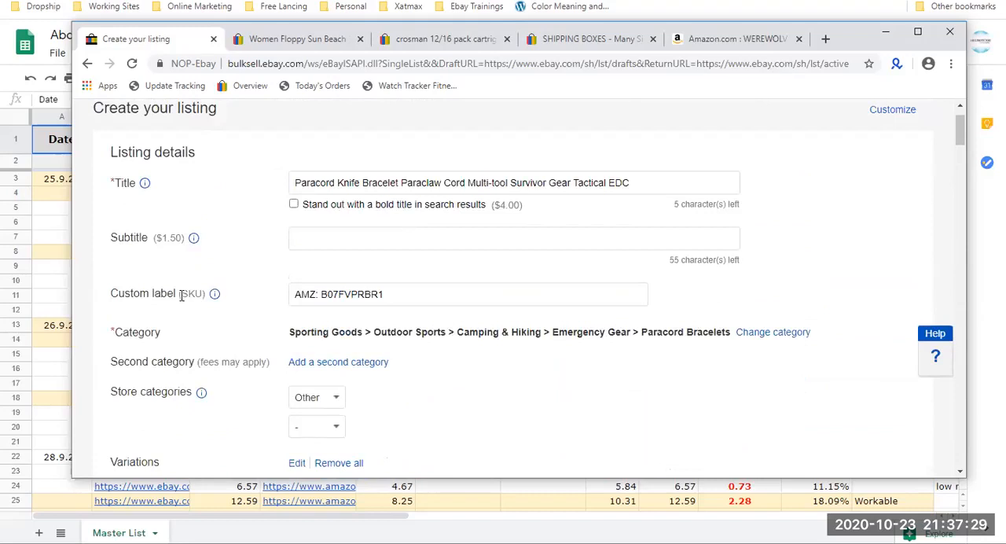
{"action": "left_click_drag", "start_coordinate": [181, 292], "coordinate": [200, 296]}
{"action": "triple_click", "coordinate": [441, 294]}
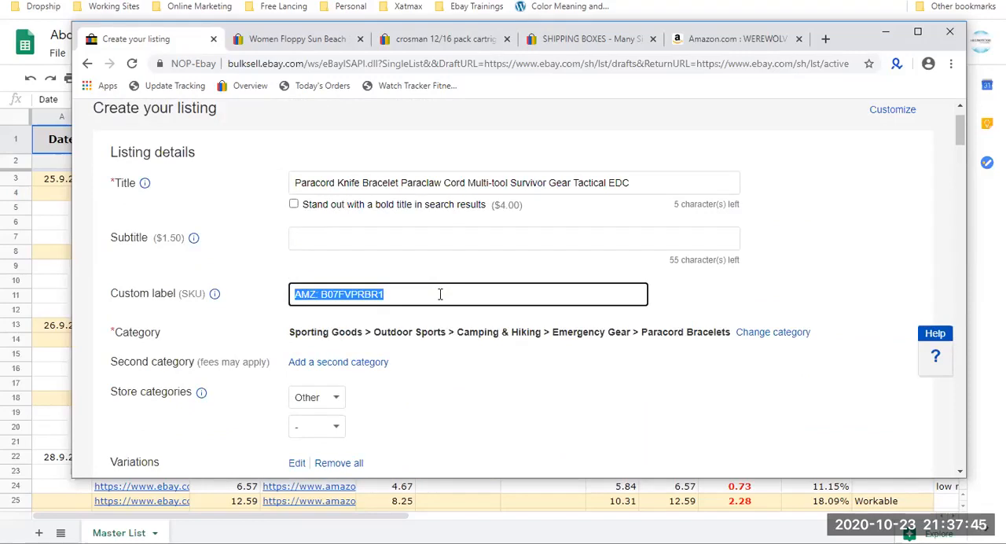
{"action": "scroll", "coordinate": [441, 294], "scroll_direction": "down", "scroll_amount": 20}
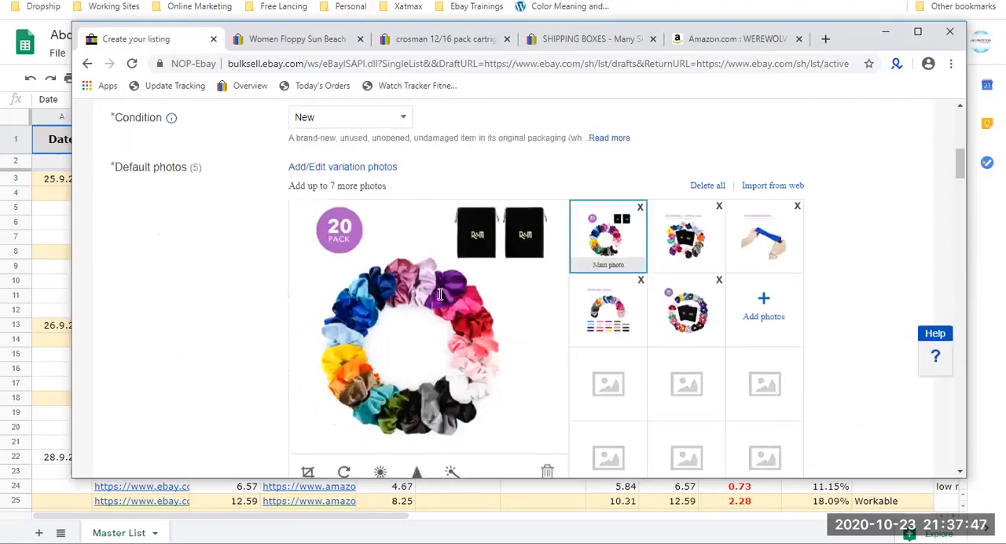
{"action": "scroll", "coordinate": [440, 293], "scroll_direction": "down", "scroll_amount": 20}
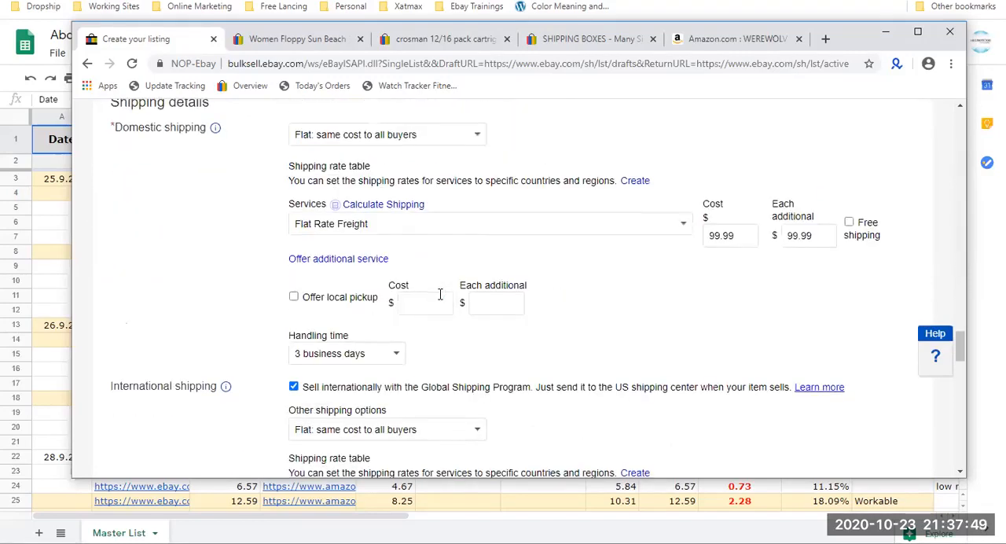
{"action": "scroll", "coordinate": [440, 299], "scroll_direction": "down", "scroll_amount": 2}
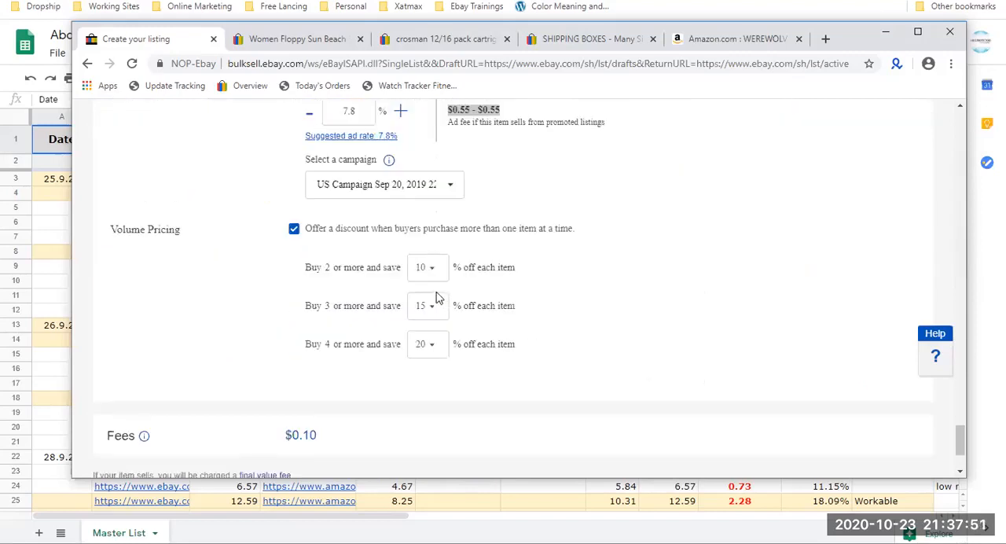
Examine the promoted listing's ad rate together with the ad fee charged if the item sells.
{"action": "scroll", "coordinate": [440, 299], "scroll_direction": "up", "scroll_amount": 1}
{"action": "left_click", "coordinate": [364, 179]}
{"action": "double_click", "coordinate": [364, 179]}
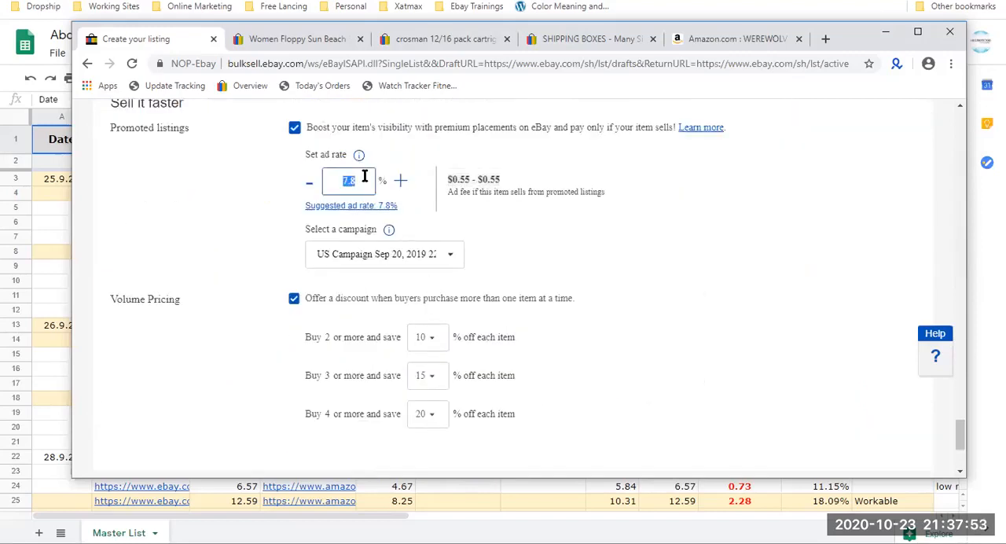
{"action": "left_click", "coordinate": [466, 181]}
{"action": "double_click", "coordinate": [466, 181]}
{"action": "left_click_drag", "start_coordinate": [500, 181], "coordinate": [453, 178]}
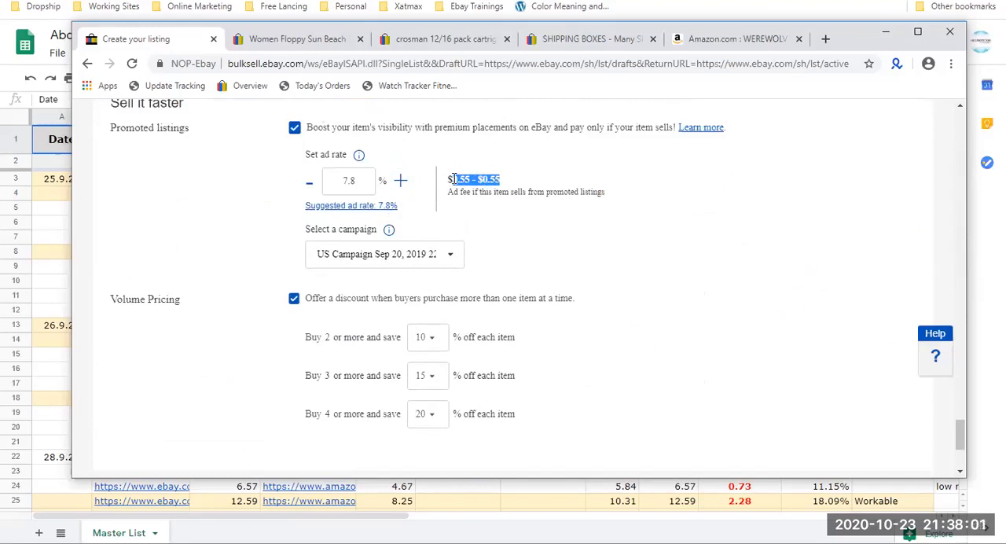
{"action": "double_click", "coordinate": [360, 179]}
{"action": "left_click", "coordinate": [462, 182]}
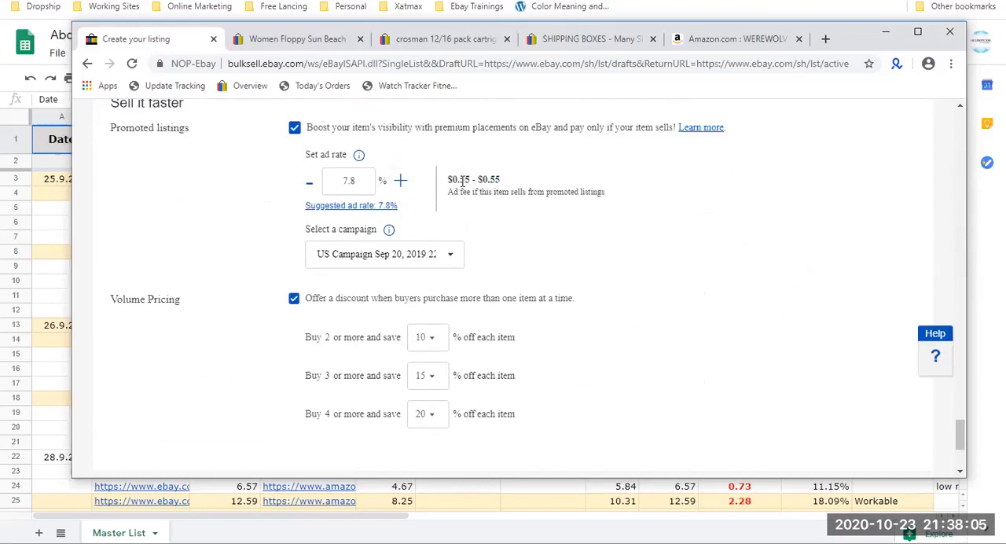
{"action": "left_click_drag", "start_coordinate": [453, 180], "coordinate": [499, 180]}
Set the volume pricing discounts to 1% for 2 or more, 2% for 3 or more and 3% for 4 or more items.
{"action": "left_click", "coordinate": [430, 339]}
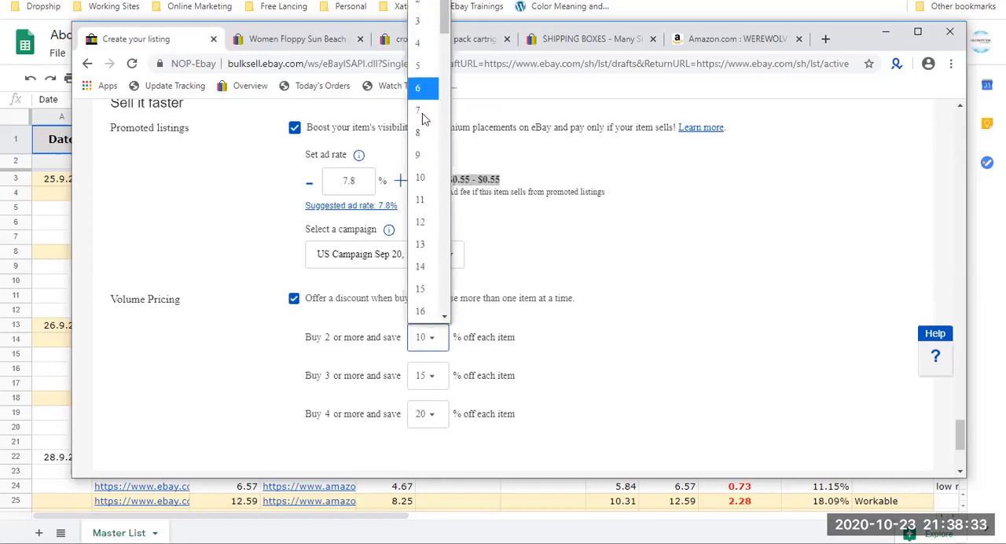
{"action": "left_click", "coordinate": [421, 10]}
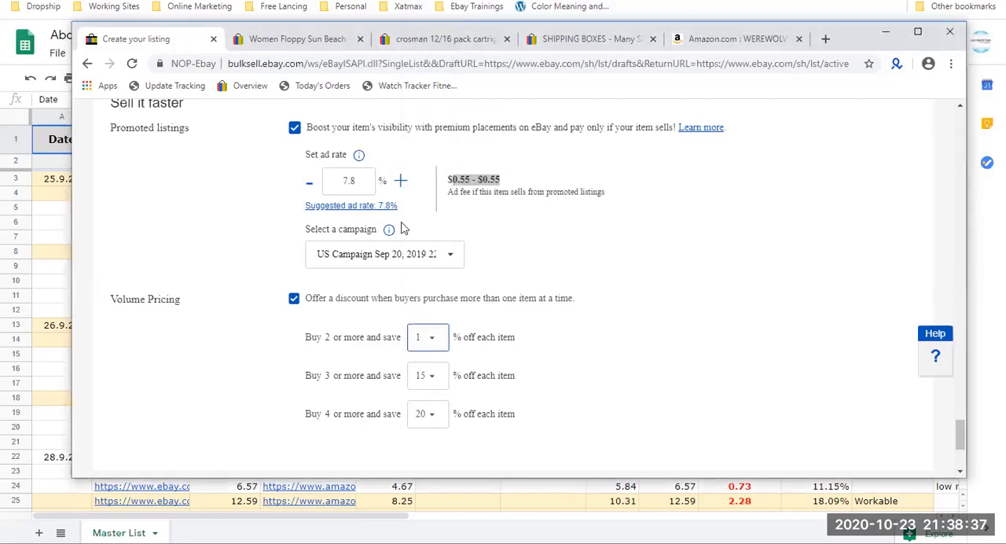
{"action": "left_click", "coordinate": [427, 376]}
{"action": "left_click", "coordinate": [427, 376]}
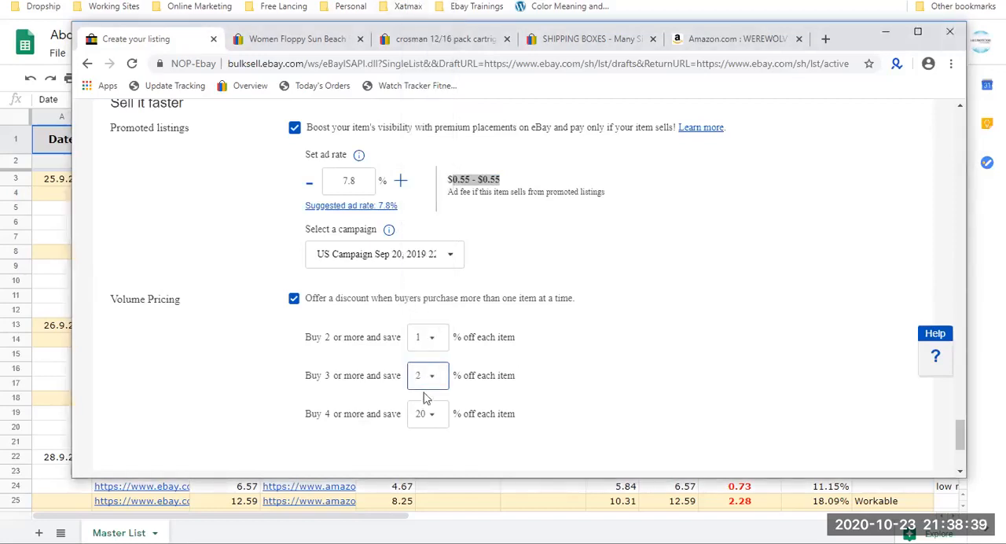
{"action": "left_click", "coordinate": [426, 414]}
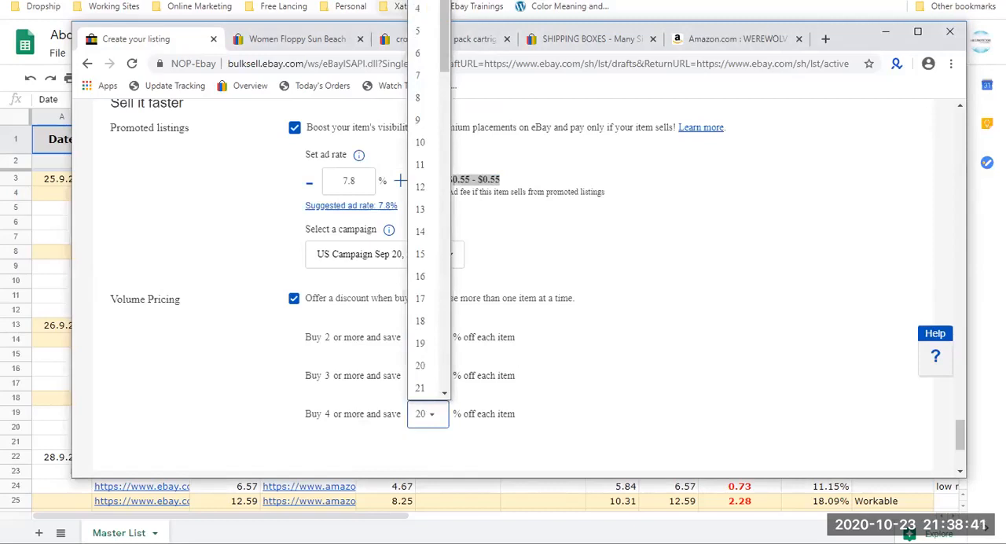
{"action": "left_click", "coordinate": [421, 1]}
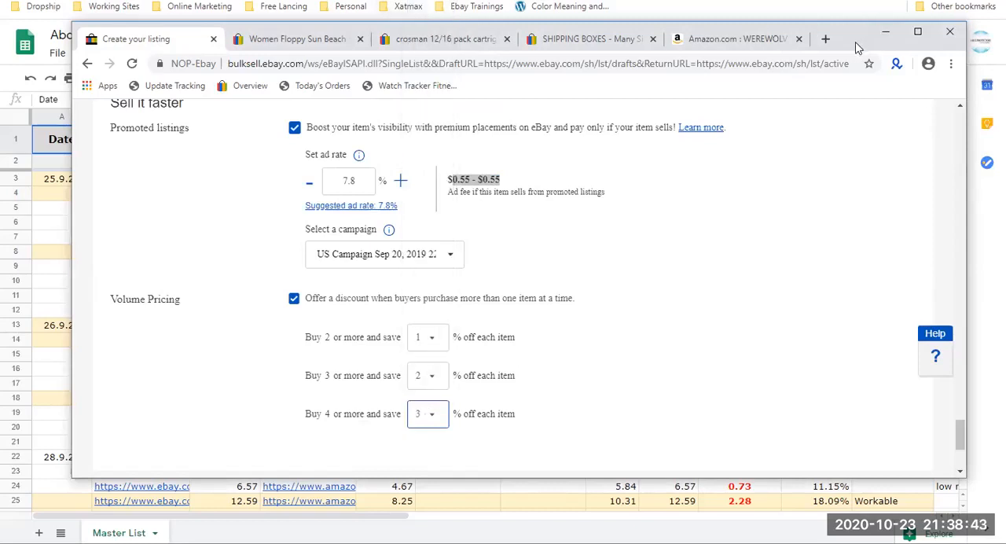
Compare the promoted listing's suggested ad rate with the ad fee charged if the item sells.
{"action": "left_click_drag", "start_coordinate": [855, 39], "coordinate": [849, 69]}
{"action": "double_click", "coordinate": [349, 211]}
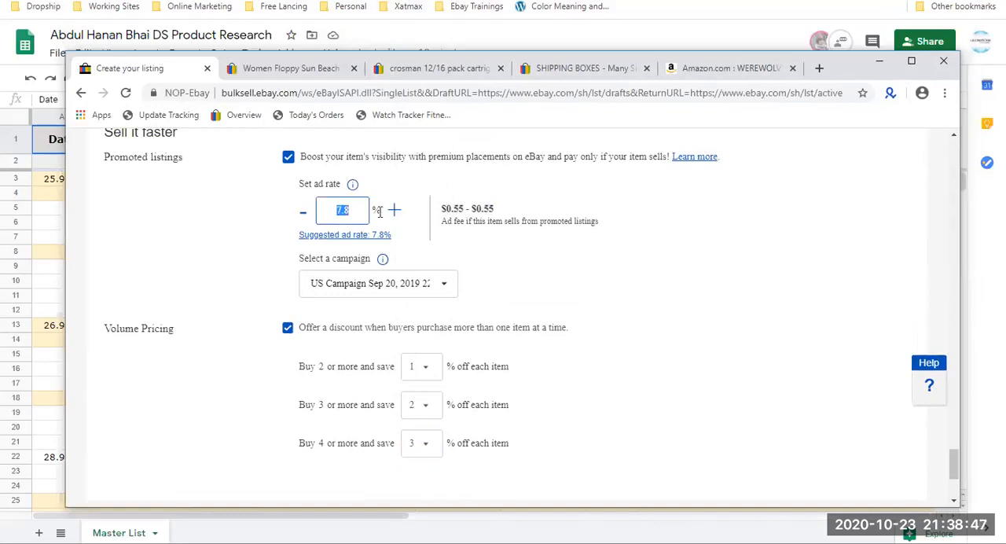
{"action": "double_click", "coordinate": [367, 210]}
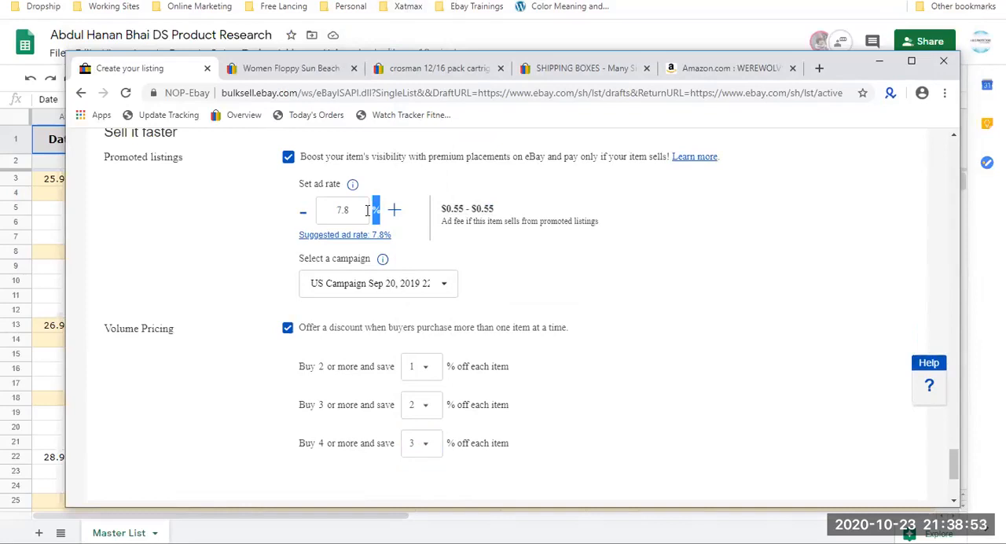
{"action": "left_click_drag", "start_coordinate": [511, 212], "coordinate": [446, 214]}
{"action": "double_click", "coordinate": [446, 213]}
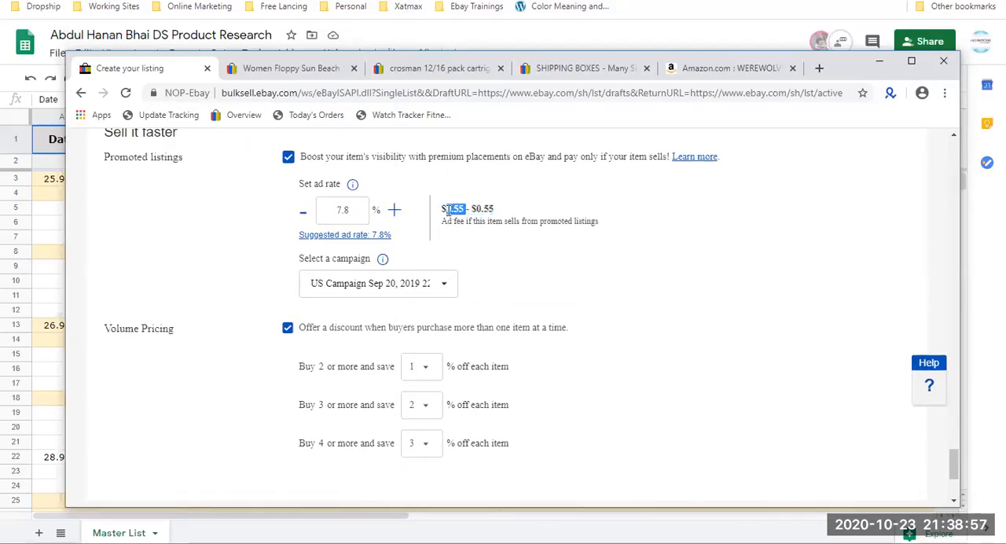
{"action": "triple_click", "coordinate": [449, 211]}
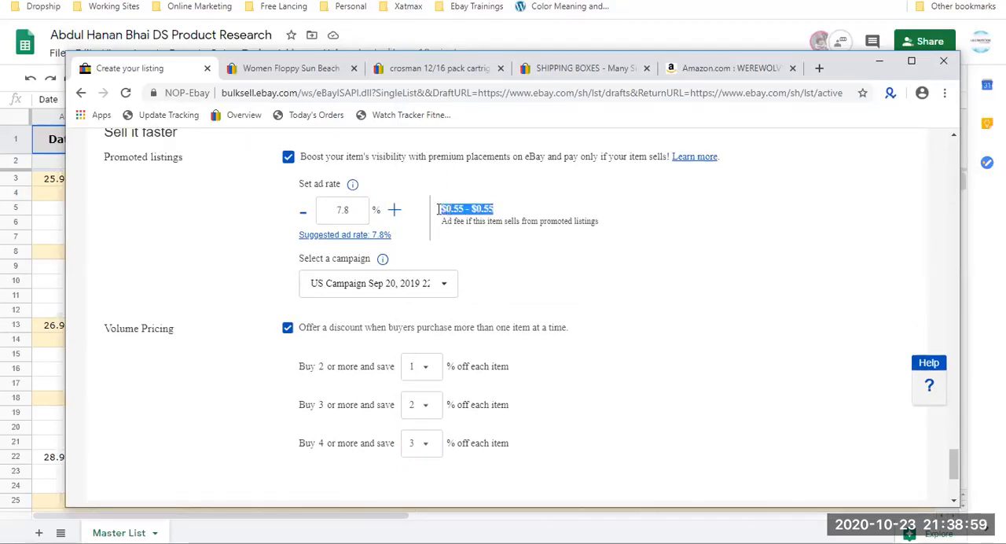
{"action": "left_click", "coordinate": [347, 215]}
{"action": "left_click", "coordinate": [465, 208]}
{"action": "triple_click", "coordinate": [464, 209]}
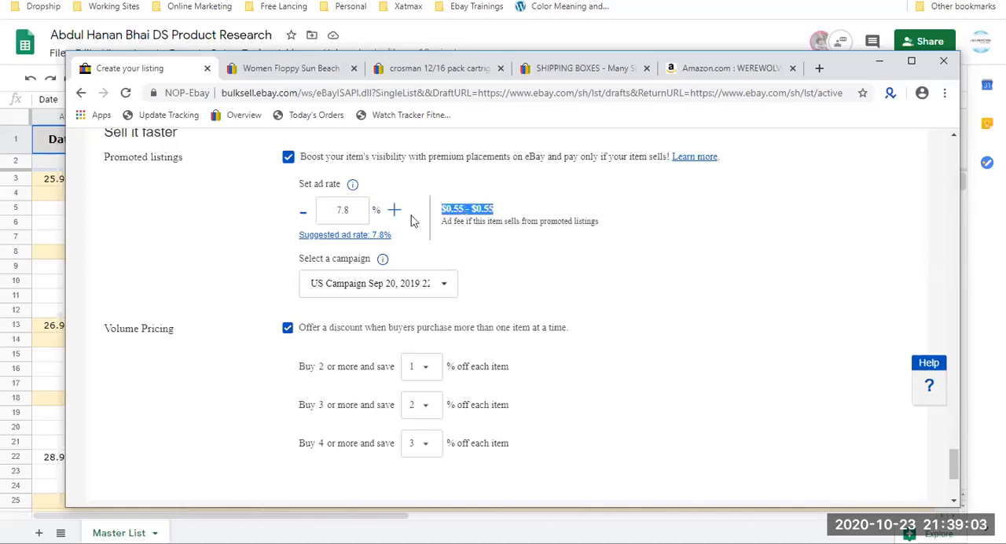
Set the promoted listing's ad rate to 10% and check the ad fee.
{"action": "double_click", "coordinate": [355, 218]}
{"action": "type", "text": "10"}
{"action": "left_click", "coordinate": [479, 233]}
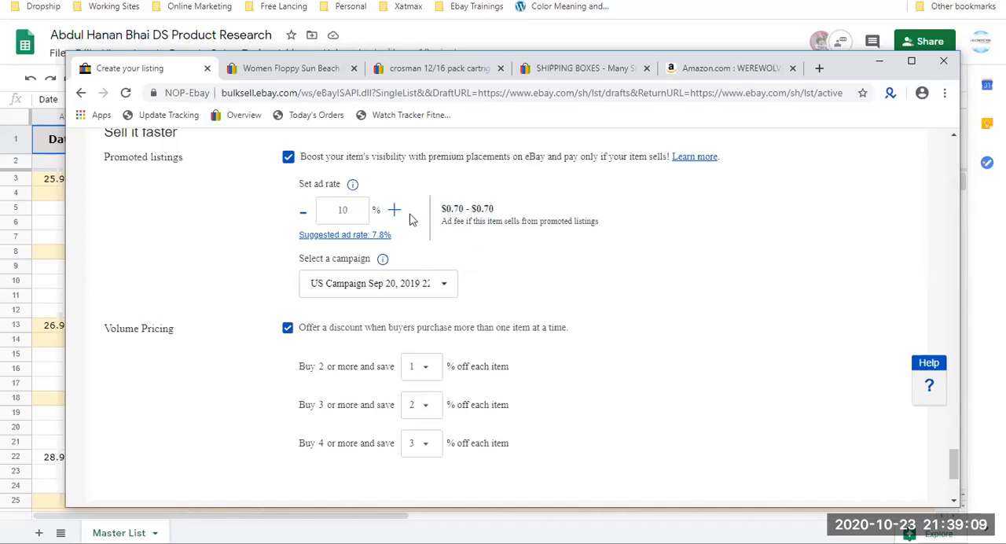
{"action": "left_click_drag", "start_coordinate": [513, 211], "coordinate": [442, 209]}
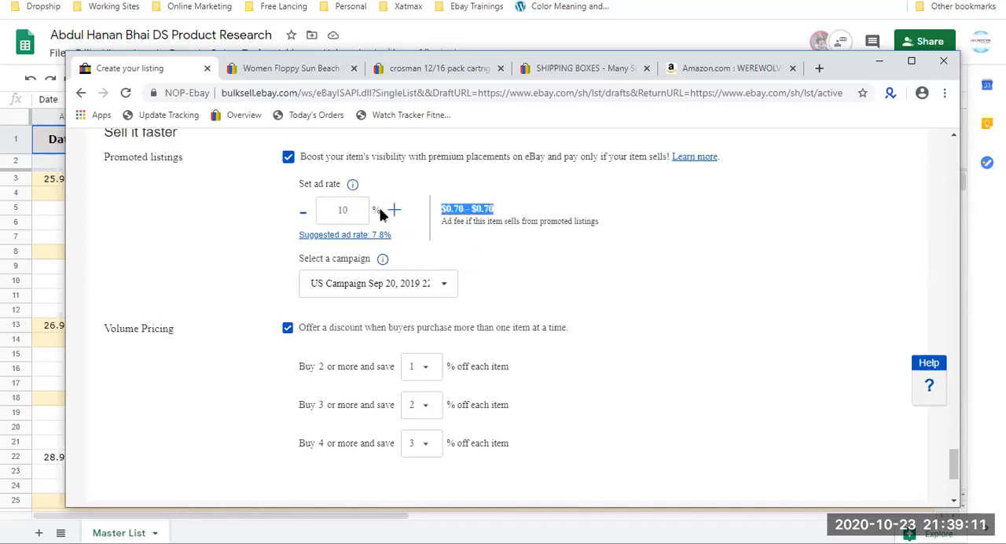
{"action": "left_click", "coordinate": [342, 210]}
{"action": "double_click", "coordinate": [455, 209]}
{"action": "left_click_drag", "start_coordinate": [445, 209], "coordinate": [441, 209]}
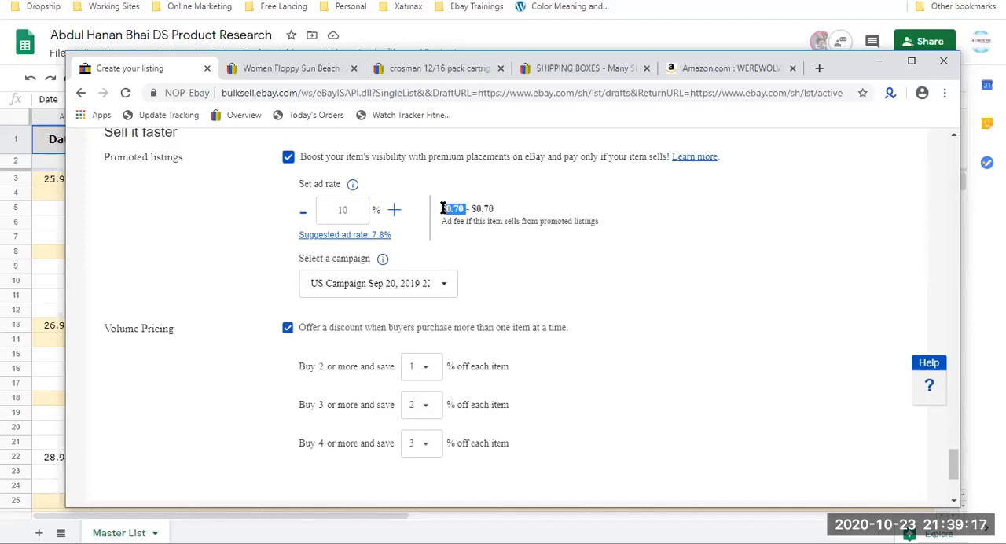
Set the promoted listing's ad rate to 1% and check the ad fee.
{"action": "double_click", "coordinate": [353, 210]}
{"action": "type", "text": "1"}
{"action": "left_click", "coordinate": [473, 209]}
{"action": "triple_click", "coordinate": [459, 208]}
Review the listing form from fees and return options through title, photos, item specifics and shipping to the promotion settings.
{"action": "scroll", "coordinate": [424, 213], "scroll_direction": "up", "scroll_amount": 2}
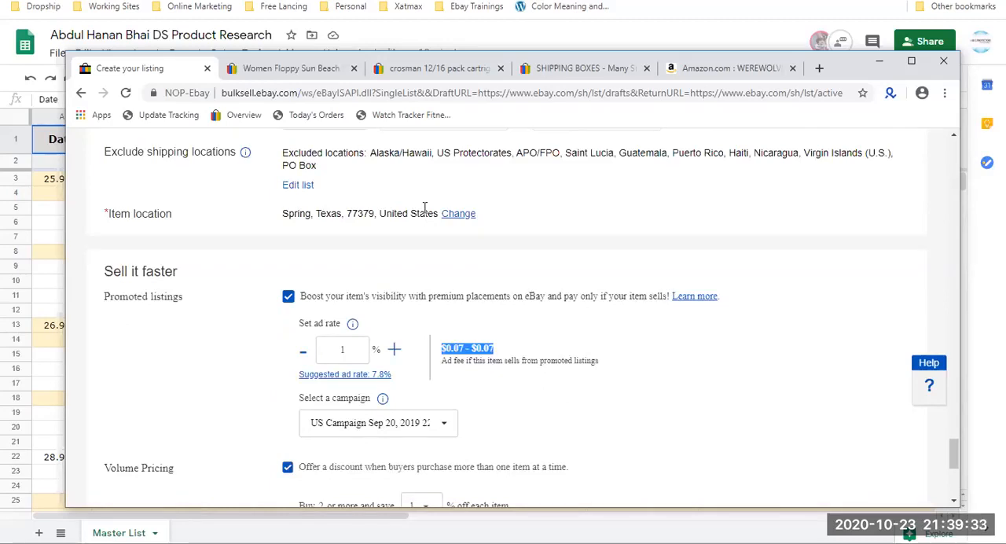
{"action": "scroll", "coordinate": [387, 206], "scroll_direction": "down", "scroll_amount": 5}
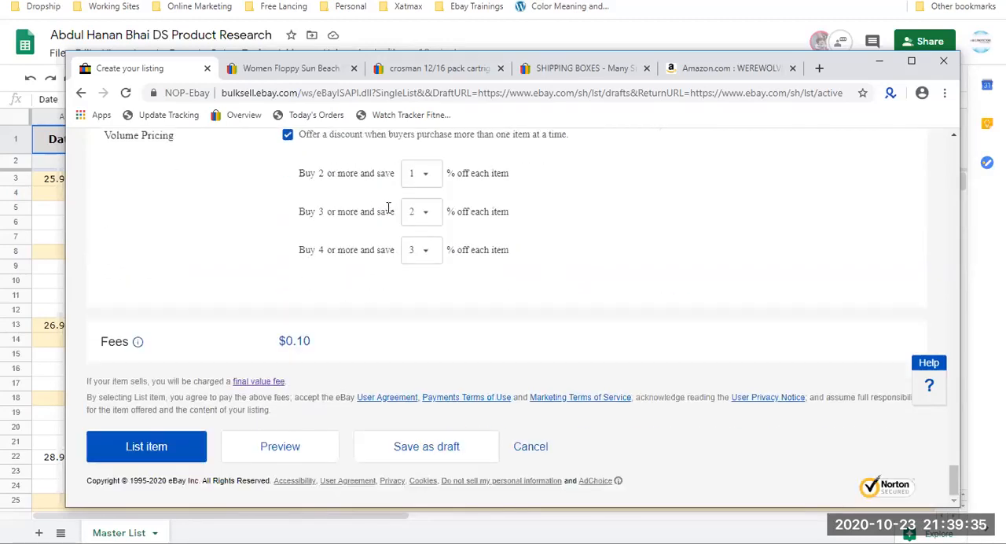
{"action": "scroll", "coordinate": [388, 207], "scroll_direction": "up", "scroll_amount": 7}
{"action": "scroll", "coordinate": [388, 207], "scroll_direction": "up", "scroll_amount": 15}
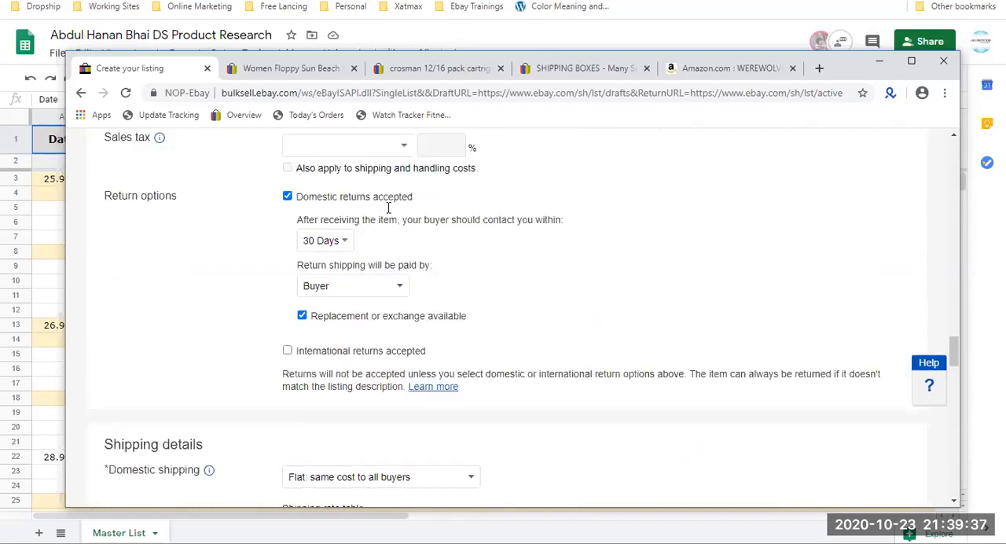
{"action": "scroll", "coordinate": [388, 207], "scroll_direction": "up", "scroll_amount": 15}
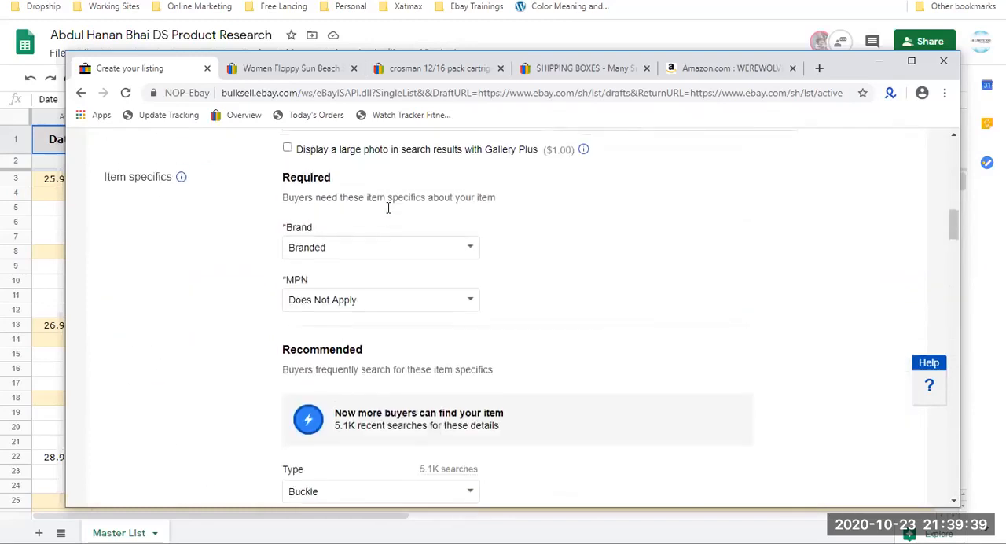
{"action": "scroll", "coordinate": [387, 213], "scroll_direction": "down", "scroll_amount": 1}
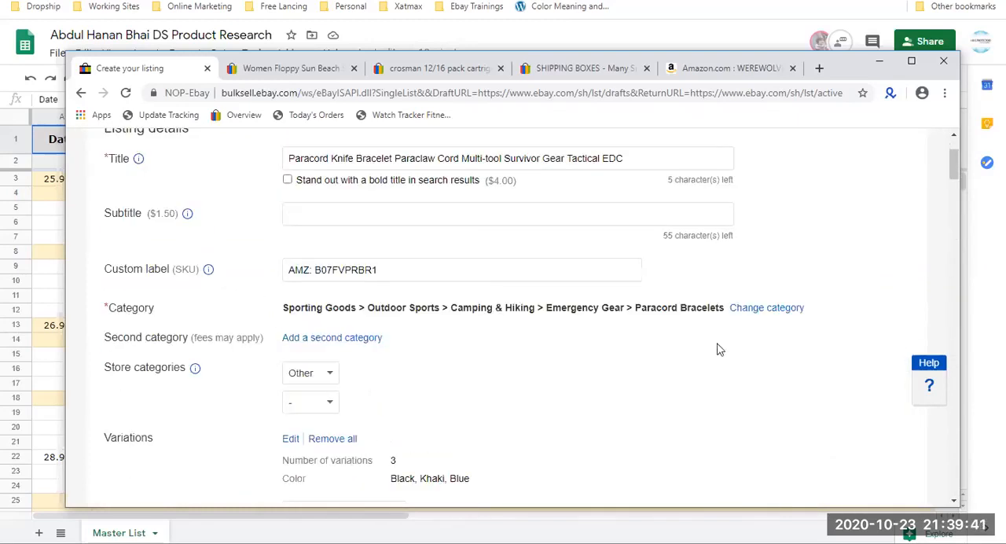
{"action": "scroll", "coordinate": [649, 323], "scroll_direction": "down", "scroll_amount": 3}
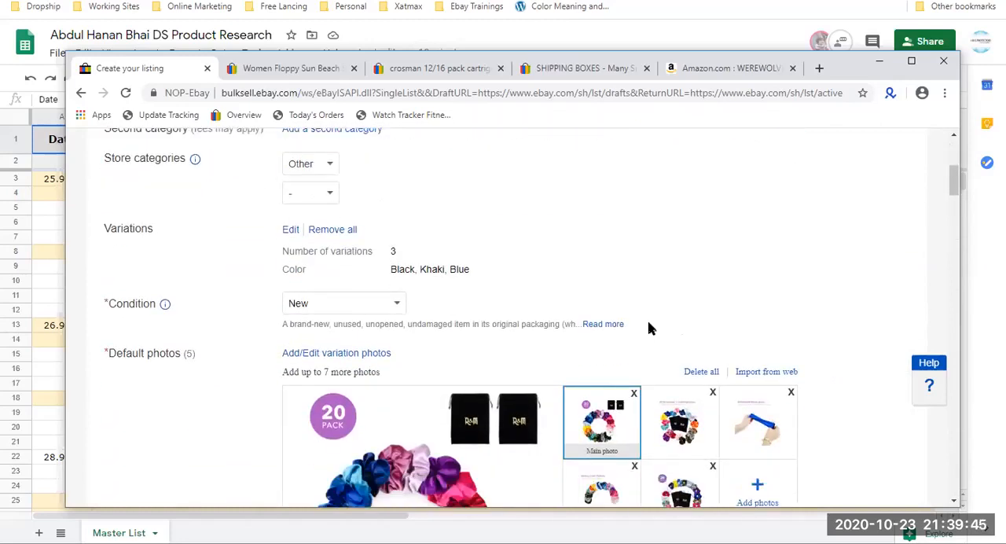
{"action": "scroll", "coordinate": [648, 327], "scroll_direction": "up", "scroll_amount": 6}
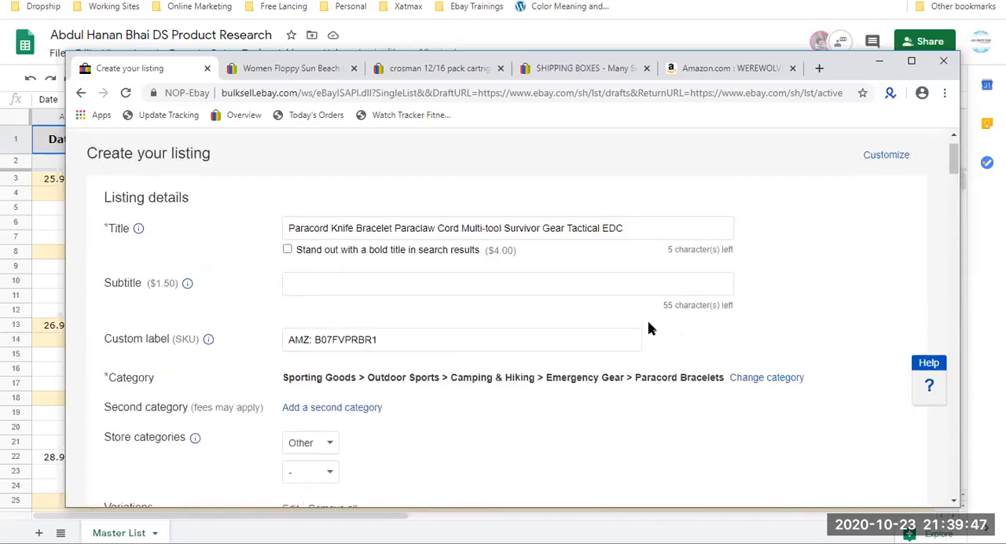
{"action": "scroll", "coordinate": [648, 328], "scroll_direction": "down", "scroll_amount": 15}
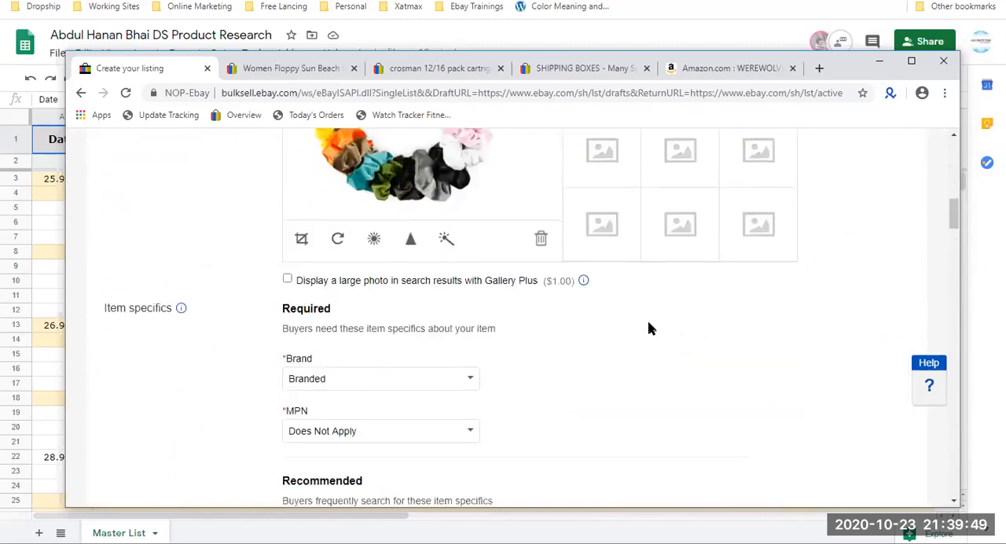
{"action": "scroll", "coordinate": [648, 328], "scroll_direction": "down", "scroll_amount": 20}
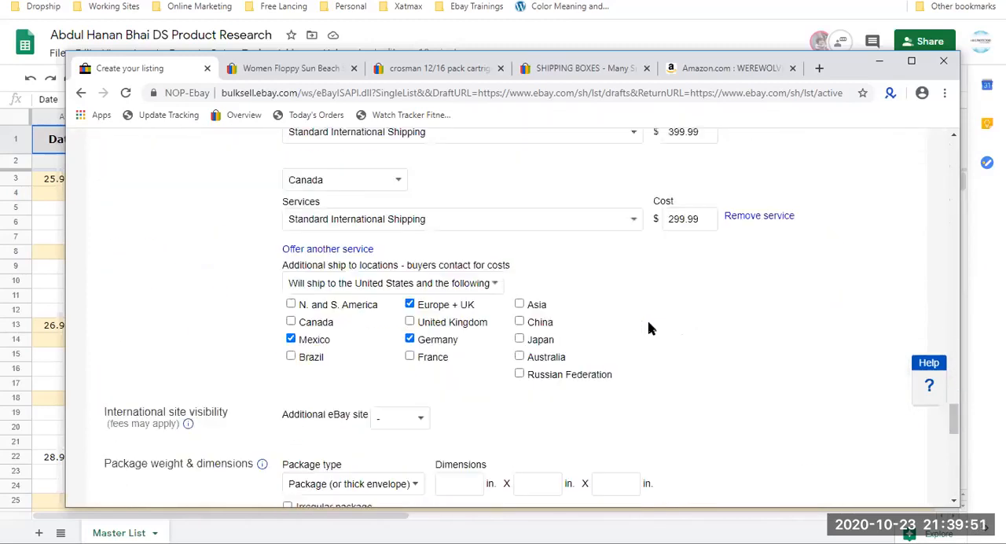
{"action": "scroll", "coordinate": [648, 320], "scroll_direction": "down", "scroll_amount": 5}
{"action": "scroll", "coordinate": [643, 322], "scroll_direction": "up", "scroll_amount": 3}
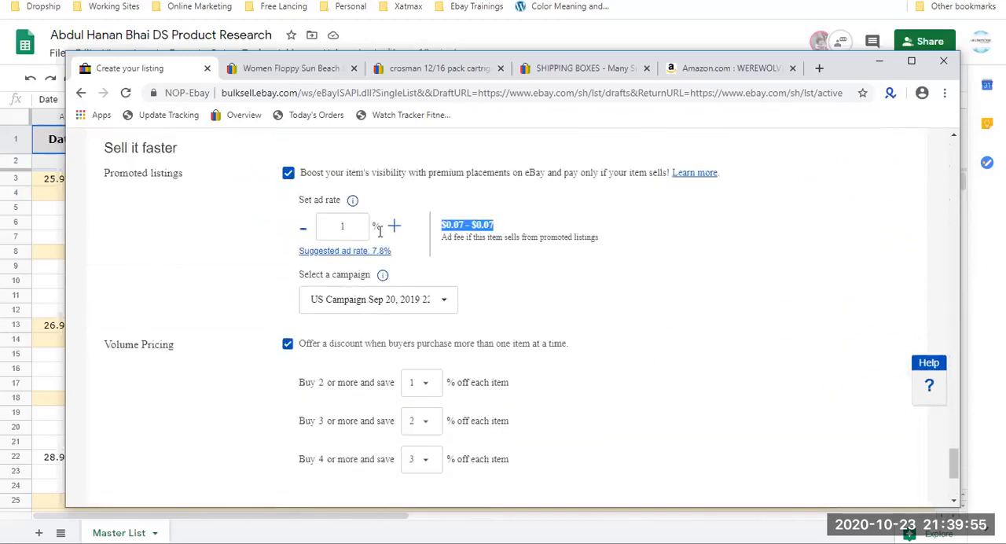
Examine the ad rate entry along with the campaign and volume pricing settings.
{"action": "left_click", "coordinate": [340, 227]}
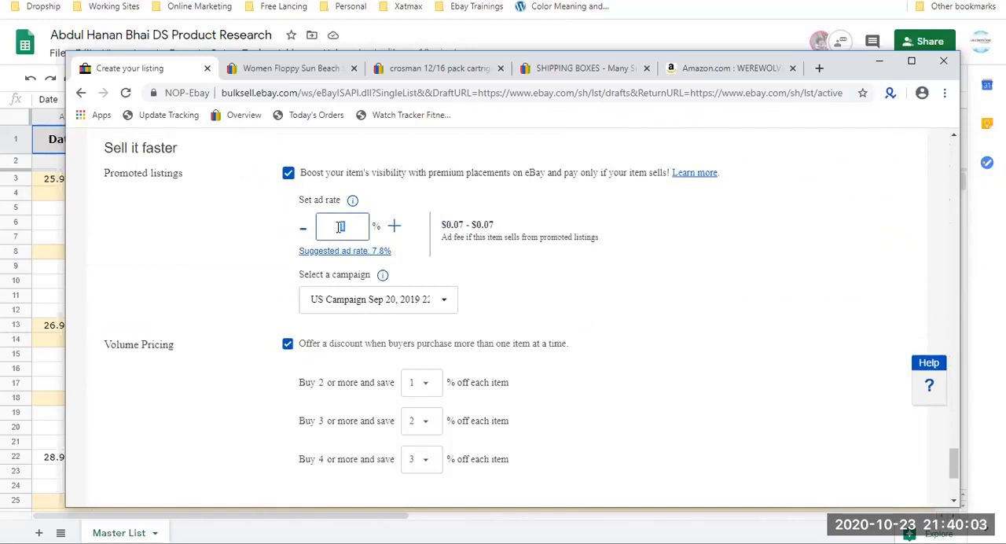
{"action": "left_click_drag", "start_coordinate": [339, 227], "coordinate": [358, 227]}
{"action": "scroll", "coordinate": [343, 226], "scroll_direction": "down", "scroll_amount": 2}
{"action": "scroll", "coordinate": [342, 226], "scroll_direction": "up", "scroll_amount": 12}
{"action": "scroll", "coordinate": [343, 226], "scroll_direction": "down", "scroll_amount": 15}
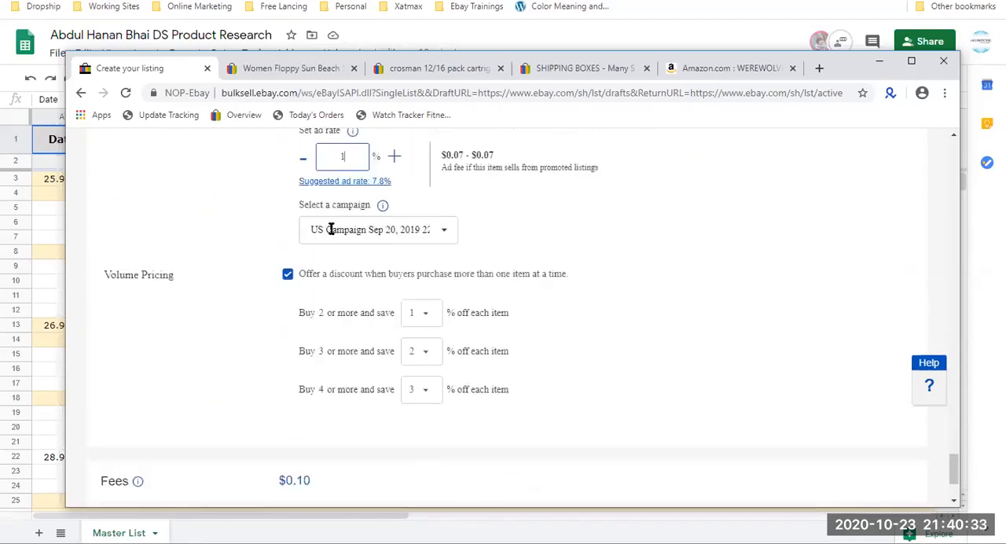
Review the package, excluded locations, international shipping and domestic shipping settings.
{"action": "scroll", "coordinate": [332, 233], "scroll_direction": "up", "scroll_amount": 4}
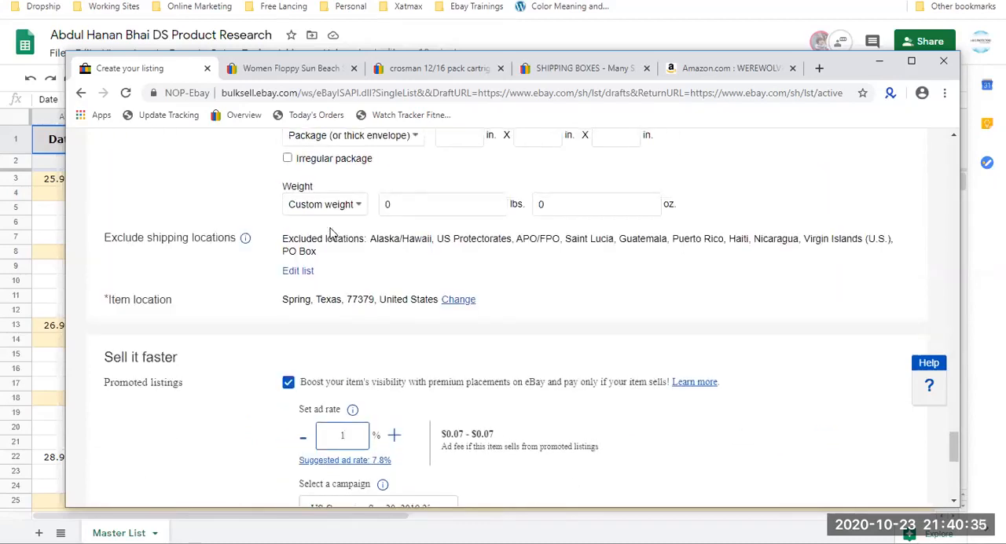
{"action": "scroll", "coordinate": [330, 233], "scroll_direction": "up", "scroll_amount": 2}
{"action": "scroll", "coordinate": [330, 233], "scroll_direction": "up", "scroll_amount": 6}
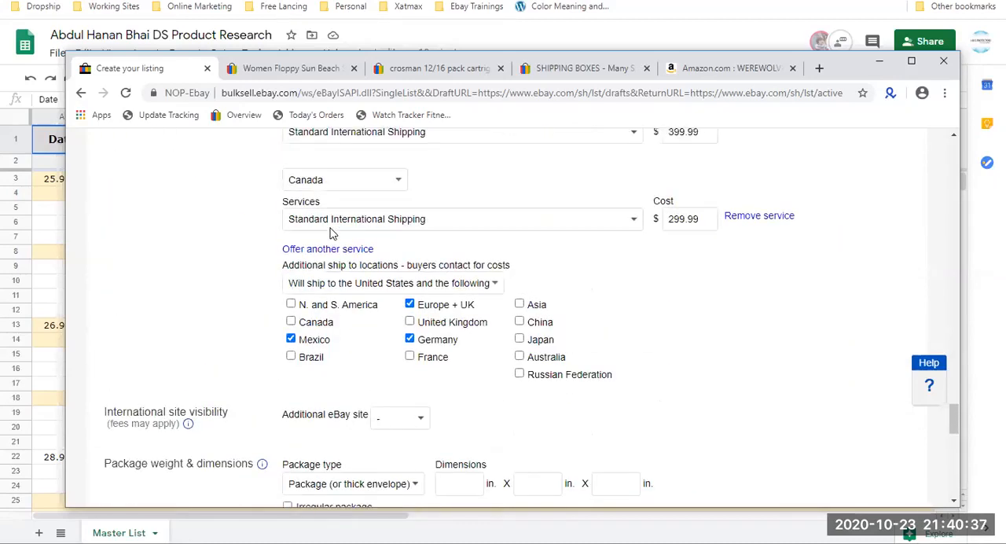
{"action": "scroll", "coordinate": [330, 233], "scroll_direction": "up", "scroll_amount": 2}
{"action": "scroll", "coordinate": [330, 233], "scroll_direction": "down", "scroll_amount": 10}
{"action": "scroll", "coordinate": [330, 233], "scroll_direction": "down", "scroll_amount": 3}
{"action": "scroll", "coordinate": [330, 233], "scroll_direction": "up", "scroll_amount": 5}
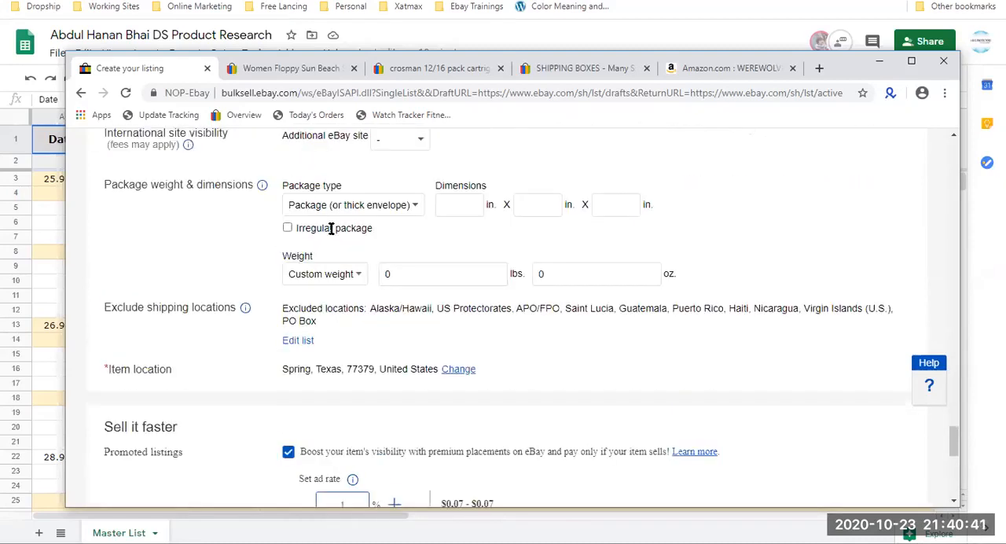
{"action": "scroll", "coordinate": [330, 234], "scroll_direction": "up", "scroll_amount": 2}
{"action": "scroll", "coordinate": [330, 233], "scroll_direction": "up", "scroll_amount": 6}
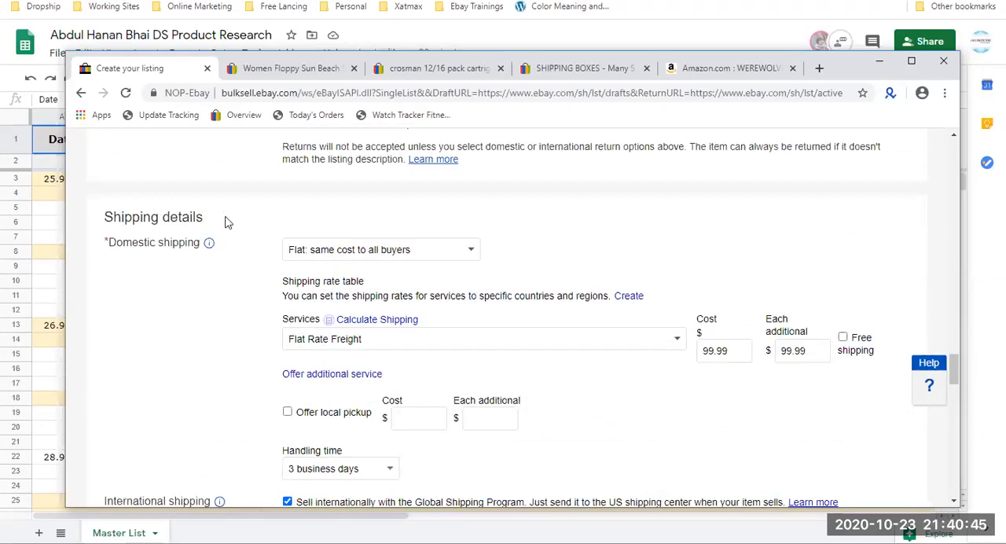
Check which selling formats are offered for the listing in the selling details.
{"action": "scroll", "coordinate": [223, 223], "scroll_direction": "up", "scroll_amount": 3}
{"action": "scroll", "coordinate": [224, 222], "scroll_direction": "up", "scroll_amount": 6}
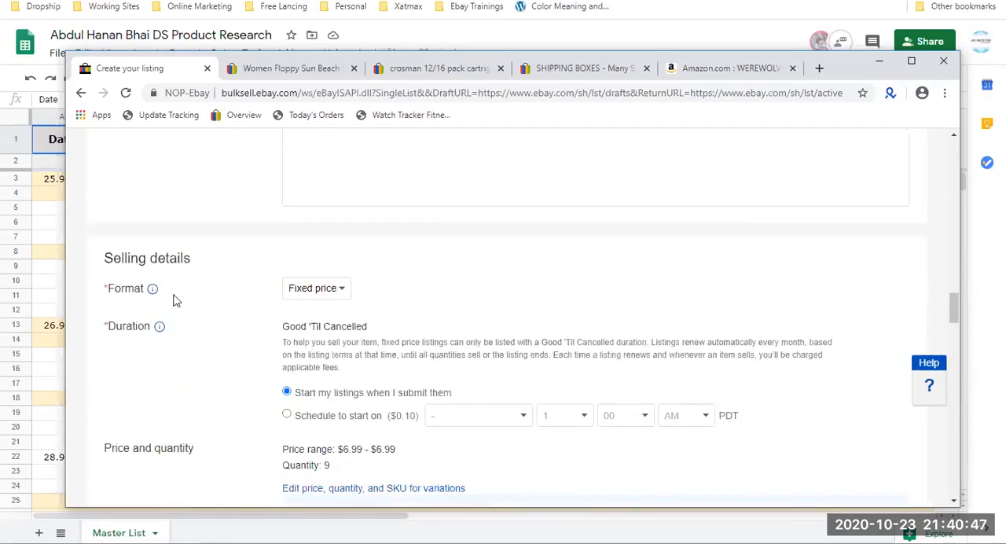
{"action": "left_click_drag", "start_coordinate": [102, 291], "coordinate": [138, 289]}
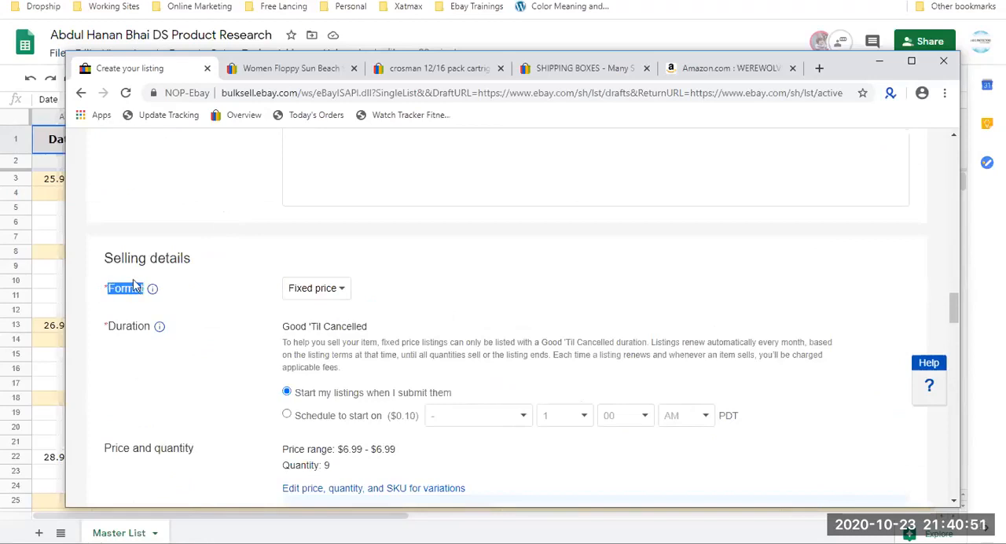
{"action": "left_click", "coordinate": [322, 291]}
{"action": "left_click", "coordinate": [324, 295]}
{"action": "left_click", "coordinate": [324, 293]}
{"action": "left_click", "coordinate": [323, 293]}
{"action": "left_click", "coordinate": [324, 293]}
{"action": "left_click", "coordinate": [324, 293]}
{"action": "left_click", "coordinate": [324, 293]}
{"action": "left_click", "coordinate": [323, 293]}
{"action": "left_click", "coordinate": [322, 293]}
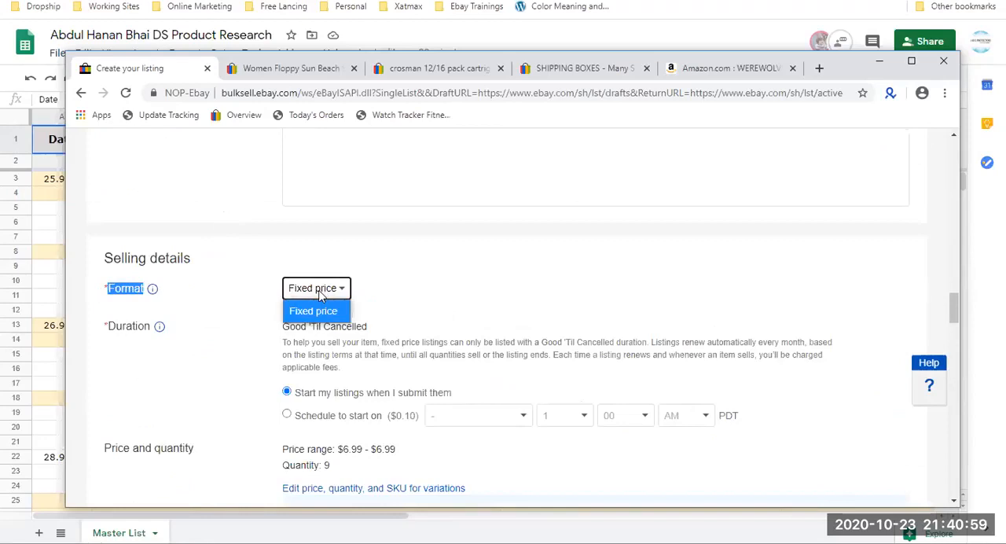
Remove all color variations from the listing and confirm the removal.
{"action": "scroll", "coordinate": [319, 294], "scroll_direction": "down", "scroll_amount": 2}
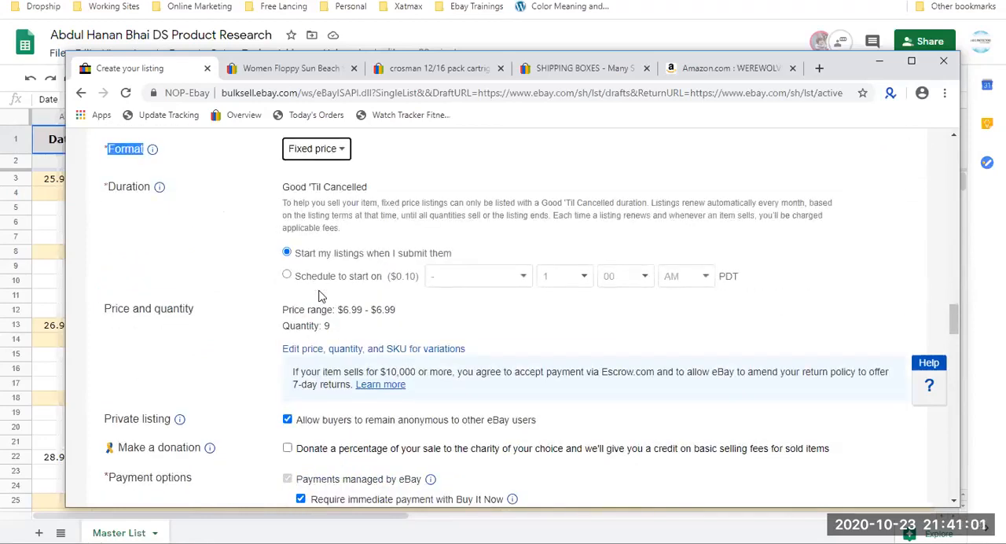
{"action": "scroll", "coordinate": [319, 295], "scroll_direction": "up", "scroll_amount": 15}
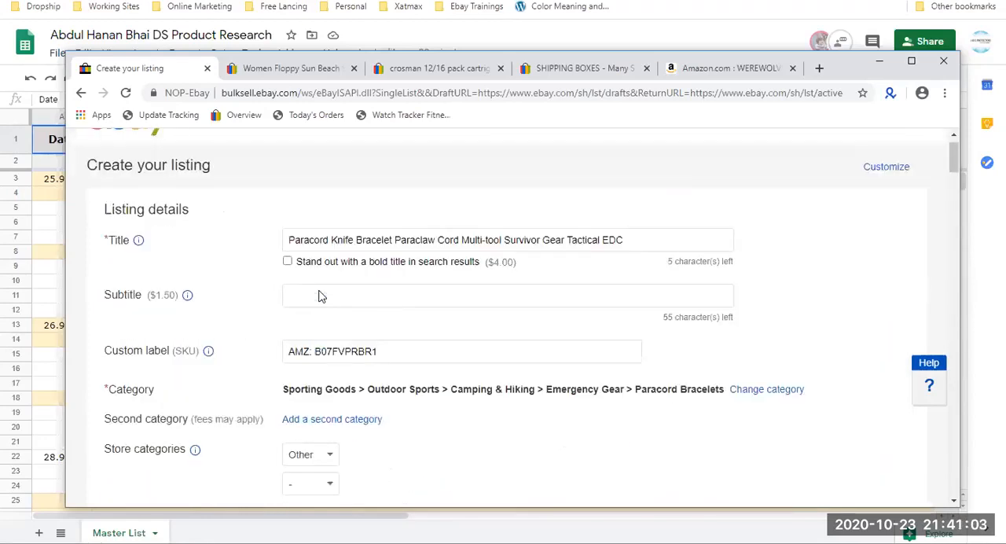
{"action": "scroll", "coordinate": [319, 294], "scroll_direction": "down", "scroll_amount": 3}
{"action": "left_click", "coordinate": [334, 274]}
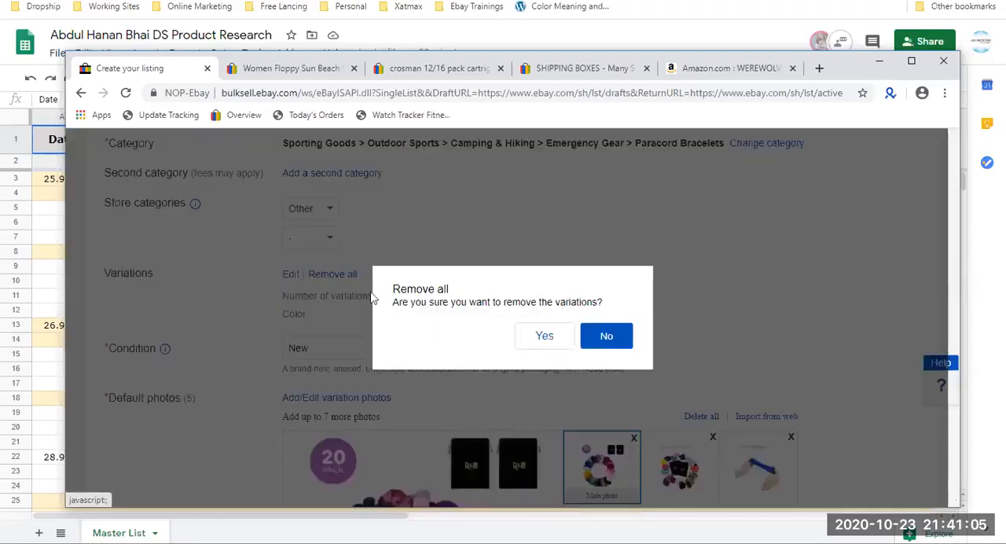
{"action": "left_click", "coordinate": [554, 338]}
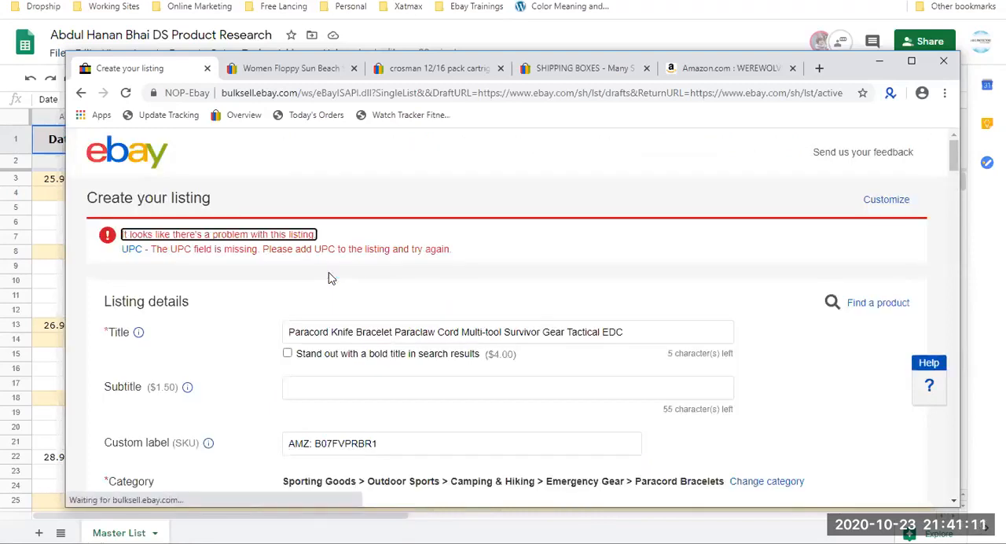
Set the missing UPC in the listing details to Does not apply.
{"action": "scroll", "coordinate": [330, 277], "scroll_direction": "down", "scroll_amount": 3}
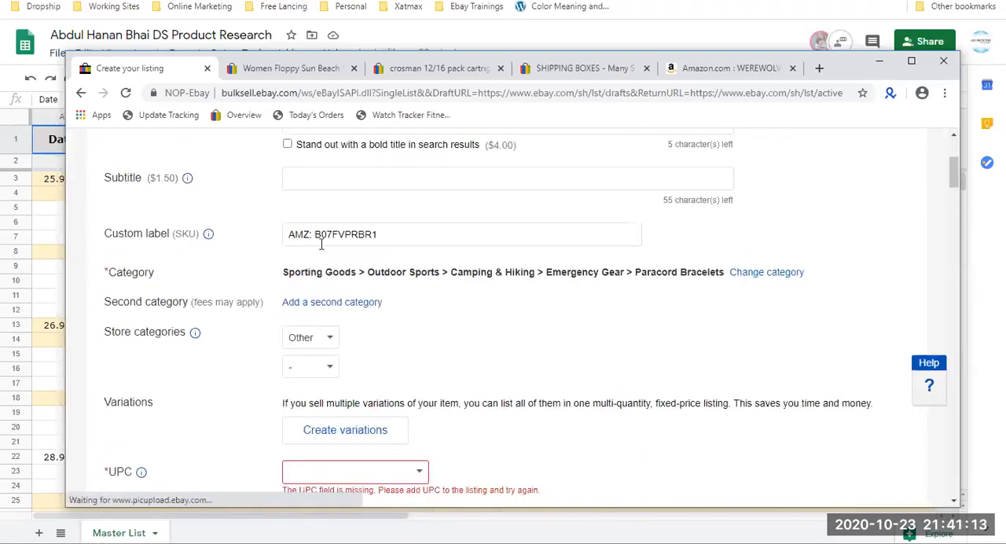
{"action": "scroll", "coordinate": [354, 299], "scroll_direction": "down", "scroll_amount": 3}
{"action": "left_click", "coordinate": [418, 332]}
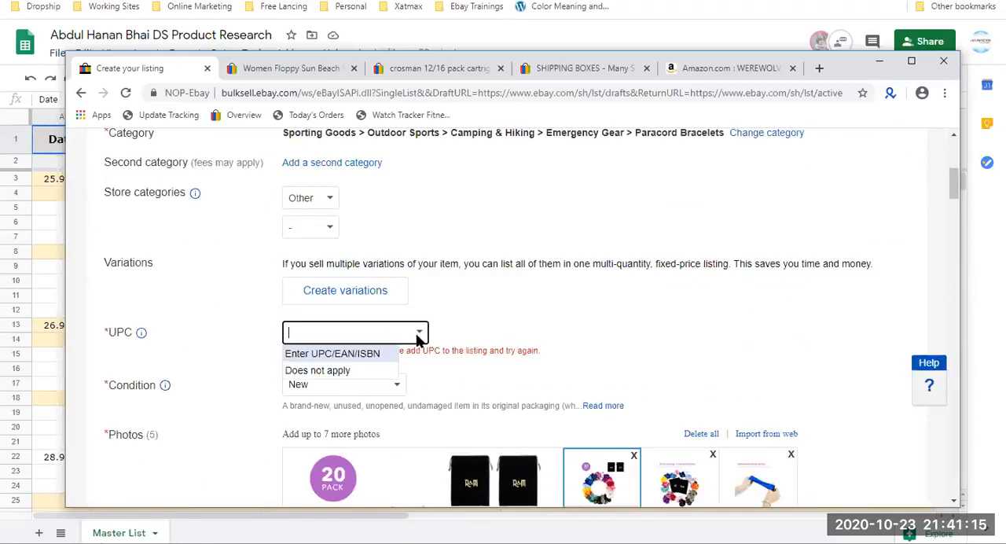
{"action": "left_click", "coordinate": [367, 370]}
Change the selling format from fixed price to Auction-style.
{"action": "scroll", "coordinate": [368, 367], "scroll_direction": "down", "scroll_amount": 5}
{"action": "scroll", "coordinate": [368, 367], "scroll_direction": "down", "scroll_amount": 15}
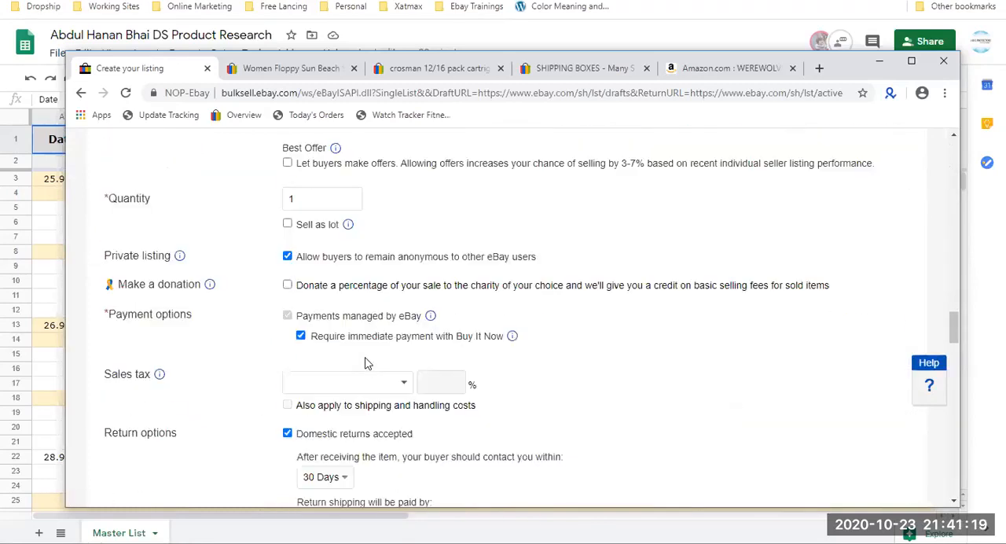
{"action": "scroll", "coordinate": [364, 363], "scroll_direction": "up", "scroll_amount": 5}
{"action": "left_click", "coordinate": [330, 274]}
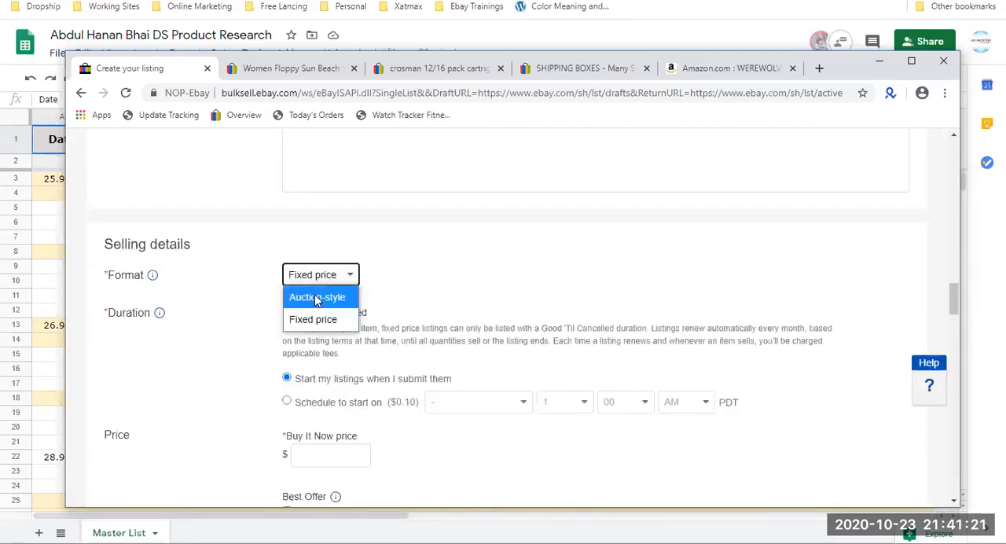
{"action": "left_click", "coordinate": [317, 298]}
Review the listing's title, custom label, photos and item specifics down to the auction selling details.
{"action": "scroll", "coordinate": [317, 300], "scroll_direction": "up", "scroll_amount": 10}
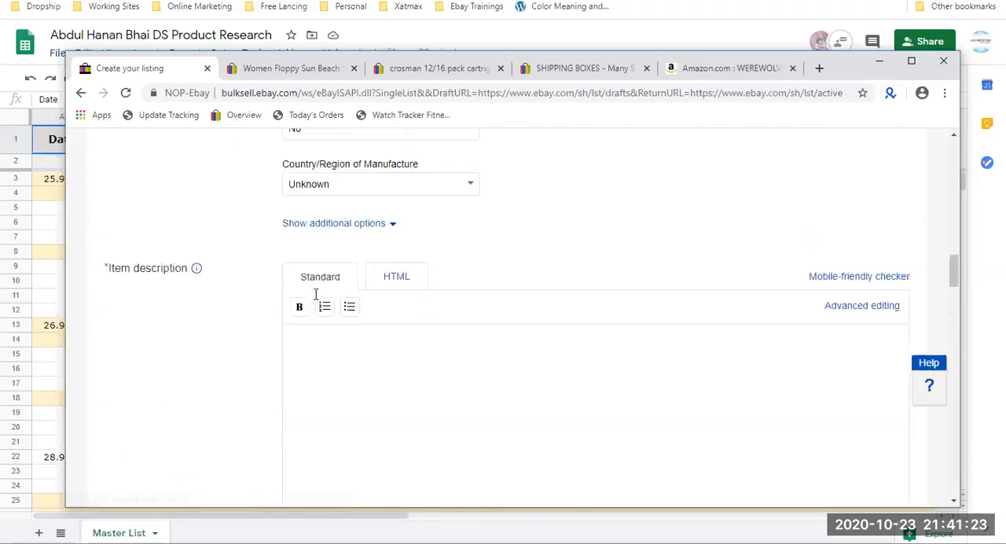
{"action": "scroll", "coordinate": [316, 301], "scroll_direction": "up", "scroll_amount": 10}
{"action": "left_click", "coordinate": [382, 275]}
{"action": "triple_click", "coordinate": [382, 275]}
{"action": "double_click", "coordinate": [345, 382]}
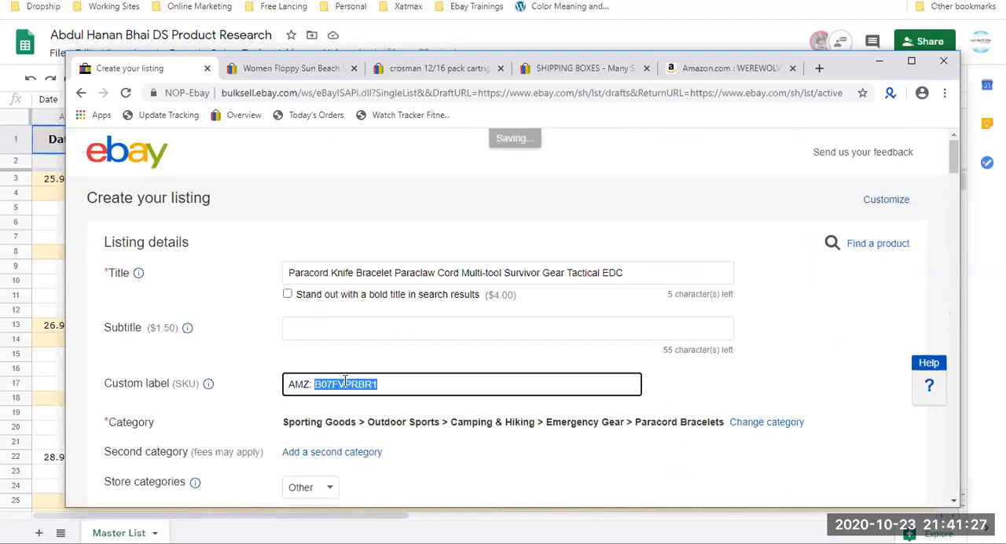
{"action": "scroll", "coordinate": [344, 381], "scroll_direction": "down", "scroll_amount": 3}
{"action": "left_click", "coordinate": [318, 420]}
{"action": "scroll", "coordinate": [319, 421], "scroll_direction": "down", "scroll_amount": 12}
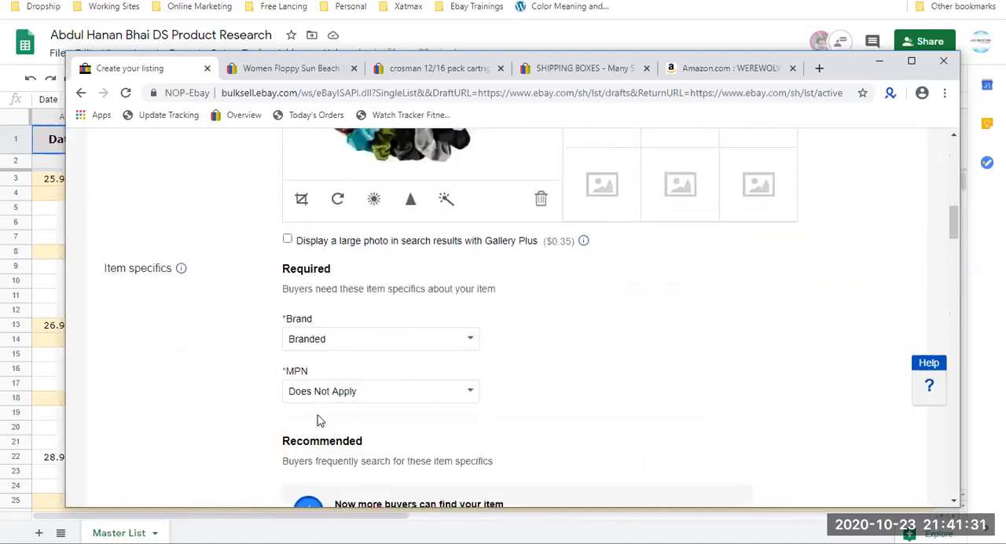
{"action": "scroll", "coordinate": [317, 418], "scroll_direction": "down", "scroll_amount": 12}
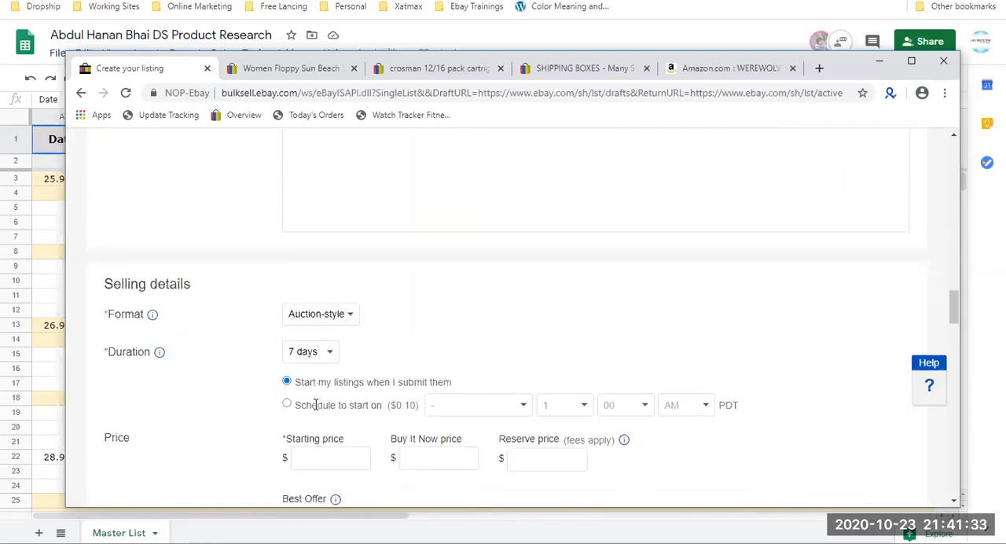
Set the auction duration in the selling details to 5 days.
{"action": "scroll", "coordinate": [312, 403], "scroll_direction": "up", "scroll_amount": 2}
{"action": "left_click_drag", "start_coordinate": [203, 216], "coordinate": [106, 215]}
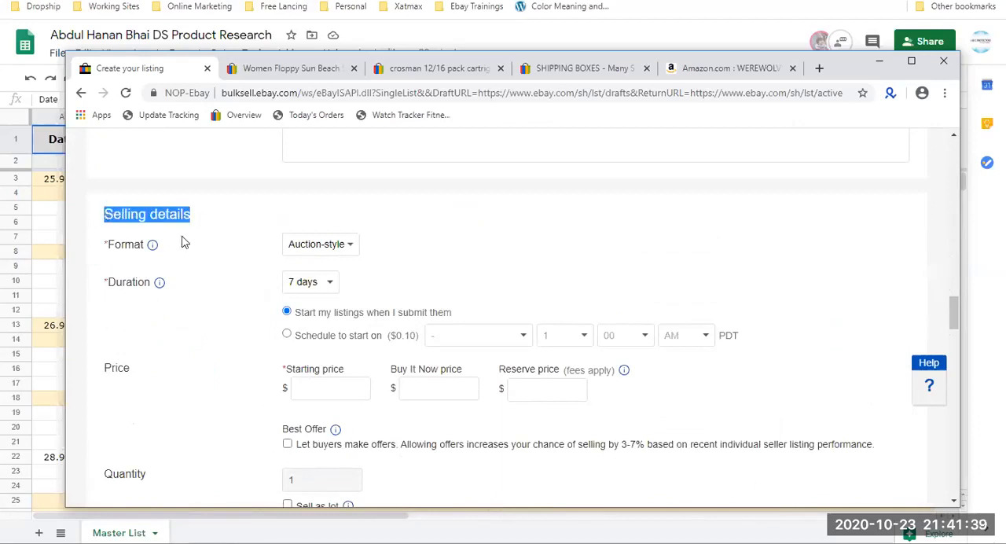
{"action": "left_click", "coordinate": [329, 283]}
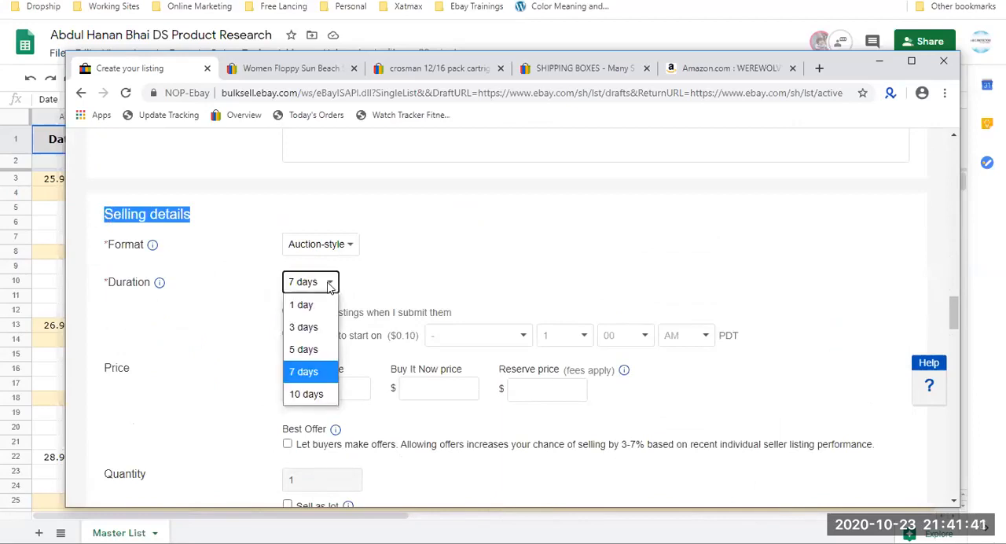
{"action": "left_click", "coordinate": [303, 350]}
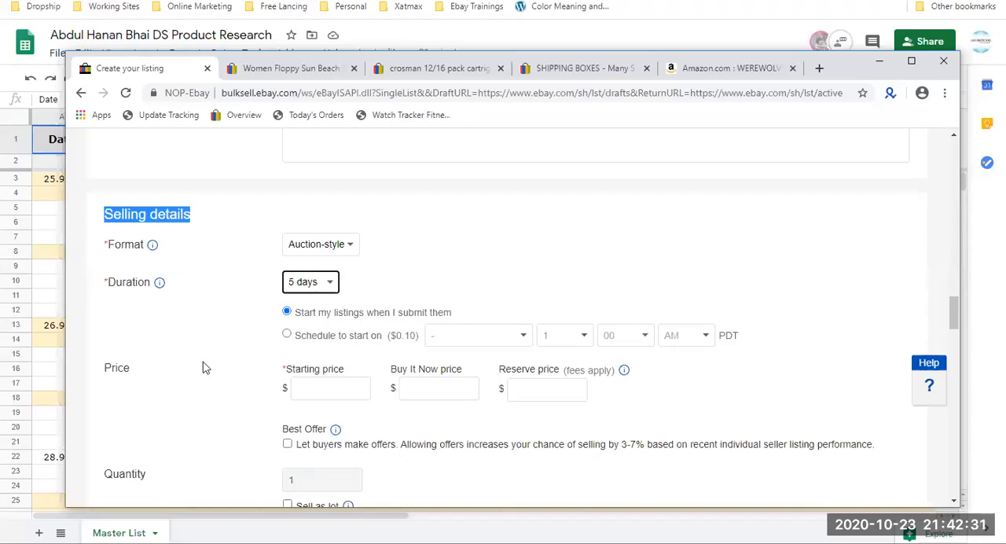
Set the auction's starting price to $4.
{"action": "mouse_move", "coordinate": [130, 370]}
{"action": "left_mouse_down"}
{"action": "mouse_move", "coordinate": [102, 367]}
{"action": "mouse_move", "coordinate": [115, 368]}
{"action": "left_mouse_up"}
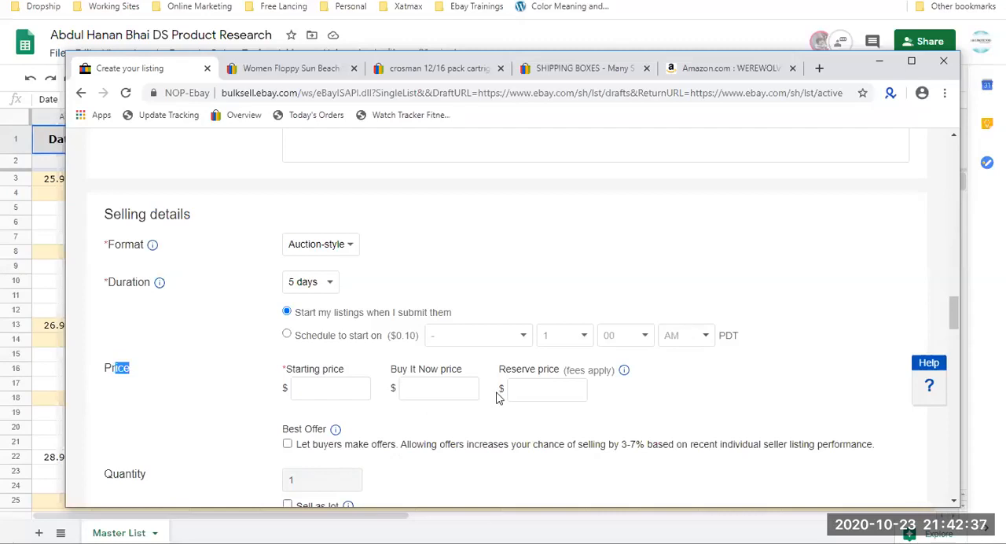
{"action": "left_click", "coordinate": [318, 393]}
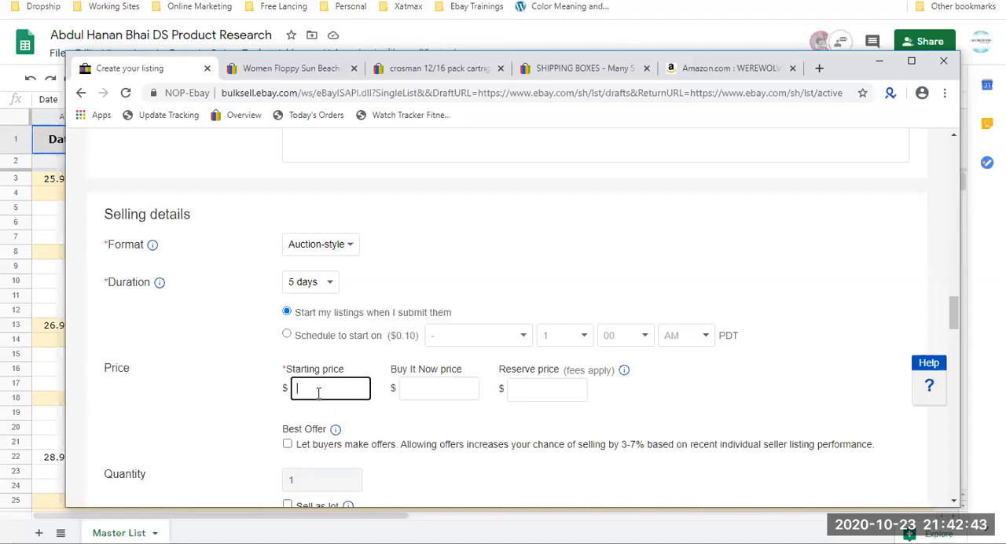
{"action": "type", "text": "4"}
{"action": "left_click", "coordinate": [459, 423]}
Set the auction's Buy It Now price to $5.30.
{"action": "left_click", "coordinate": [425, 373]}
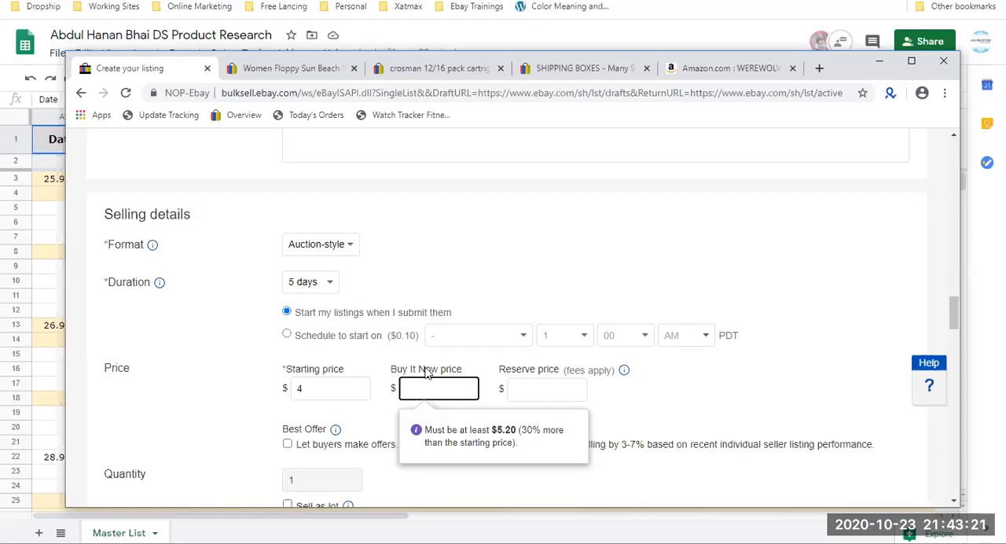
{"action": "type", "text": "5.30"}
{"action": "left_click", "coordinate": [623, 352]}
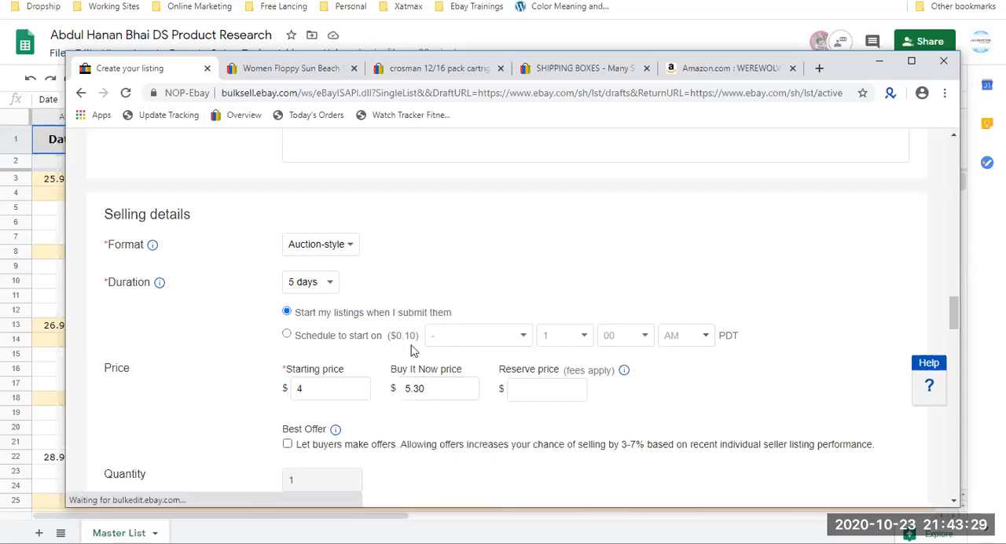
Clear the Buy It Now price while keeping the starting price.
{"action": "double_click", "coordinate": [329, 386]}
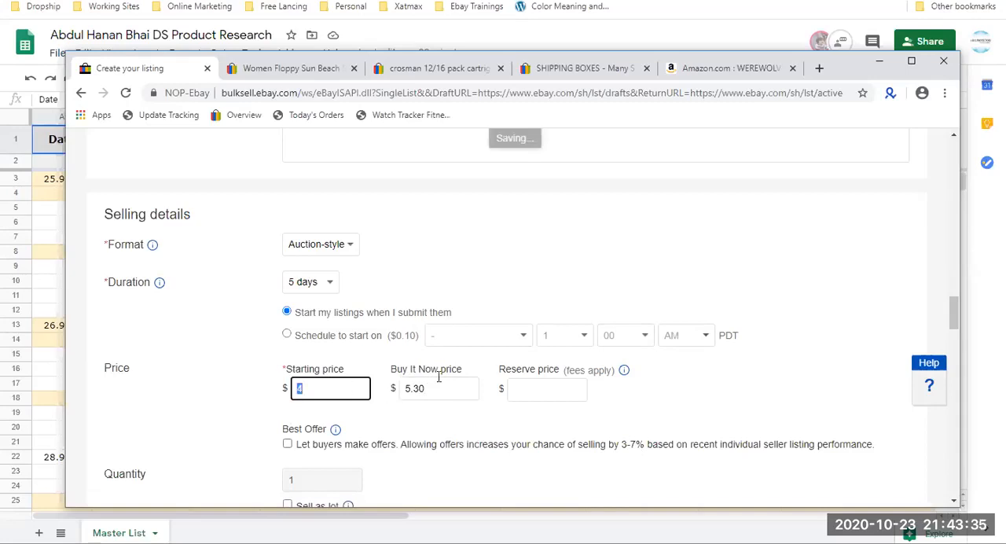
{"action": "key", "text": "Tab"}
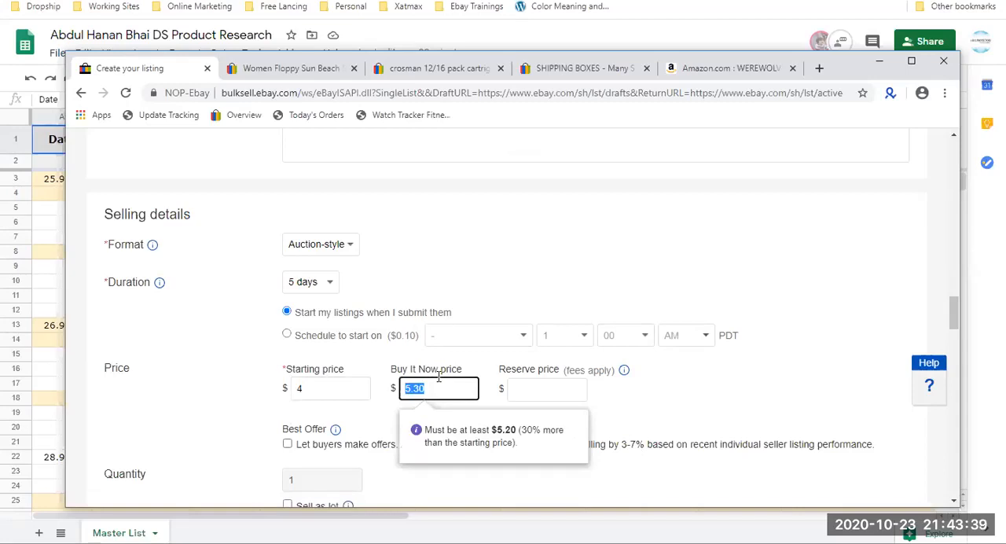
{"action": "key", "text": "BackSpace"}
{"action": "left_click", "coordinate": [311, 393]}
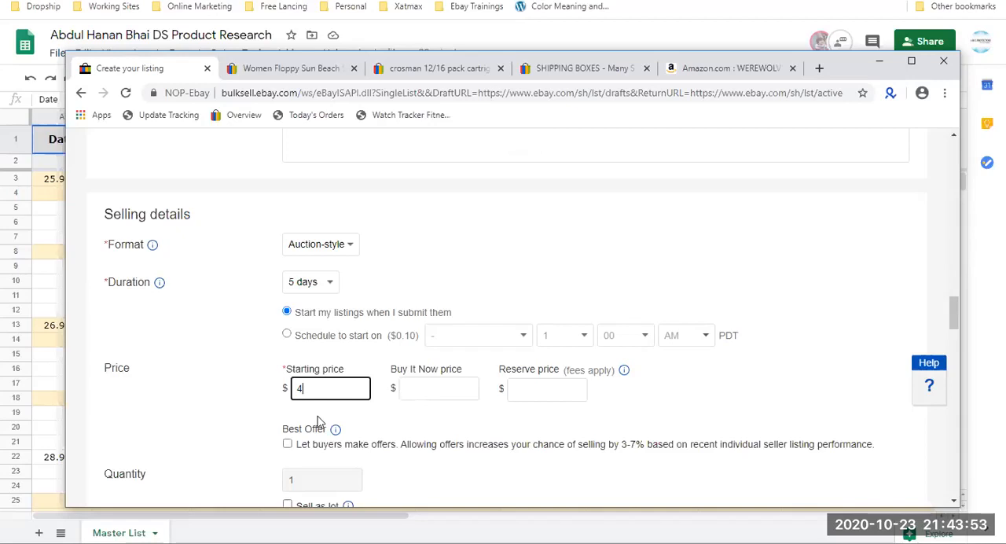
Read the help explanation of the reserve price and its fees.
{"action": "triple_click", "coordinate": [504, 374]}
{"action": "left_click", "coordinate": [520, 370]}
{"action": "left_click_drag", "start_coordinate": [559, 372], "coordinate": [502, 378]}
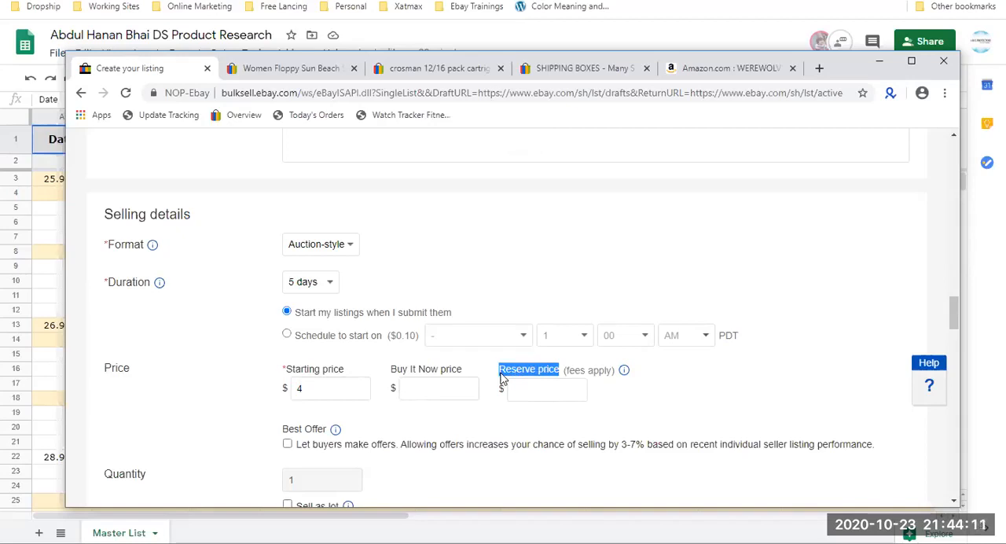
{"action": "left_click", "coordinate": [625, 374]}
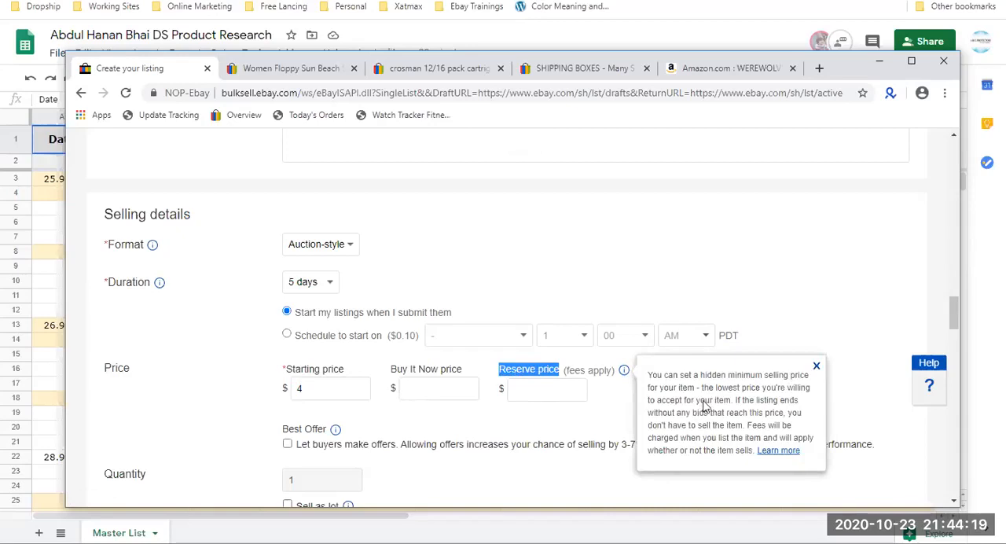
Set the auction's reserve price to $6.
{"action": "left_click", "coordinate": [548, 389]}
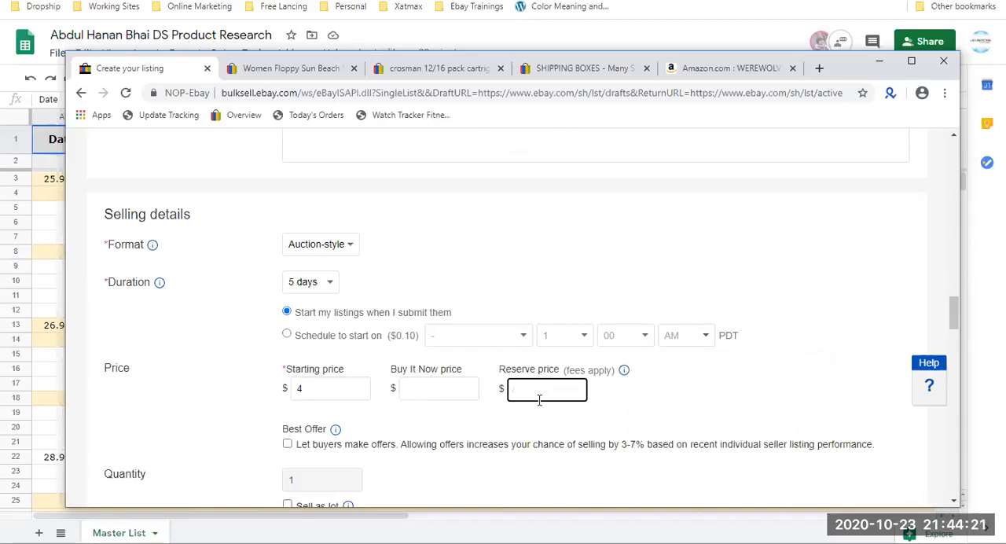
{"action": "type", "text": "6"}
{"action": "left_click", "coordinate": [519, 428]}
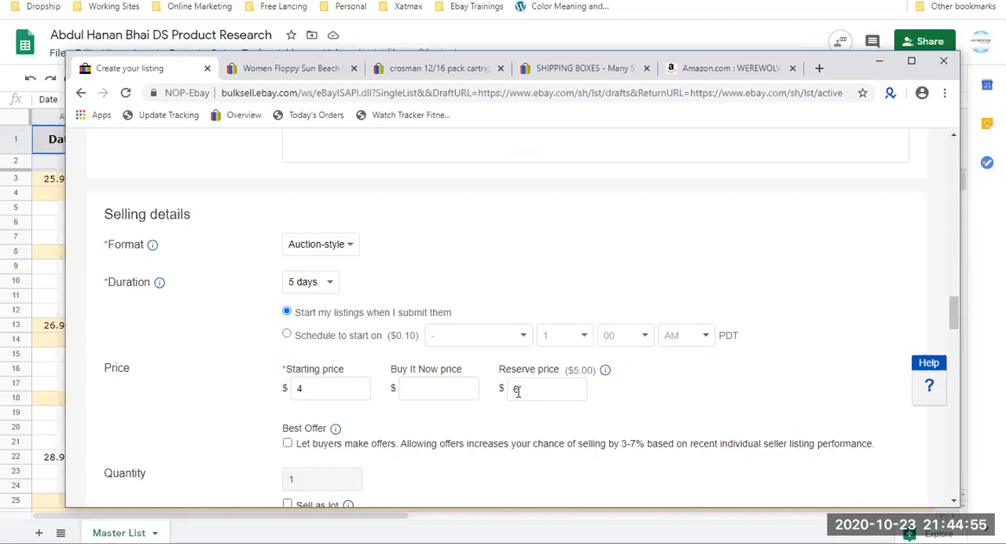
Compare the starting price with the reserve price and check the minimum requirement for the Buy It Now price.
{"action": "left_click", "coordinate": [517, 390]}
{"action": "double_click", "coordinate": [517, 390]}
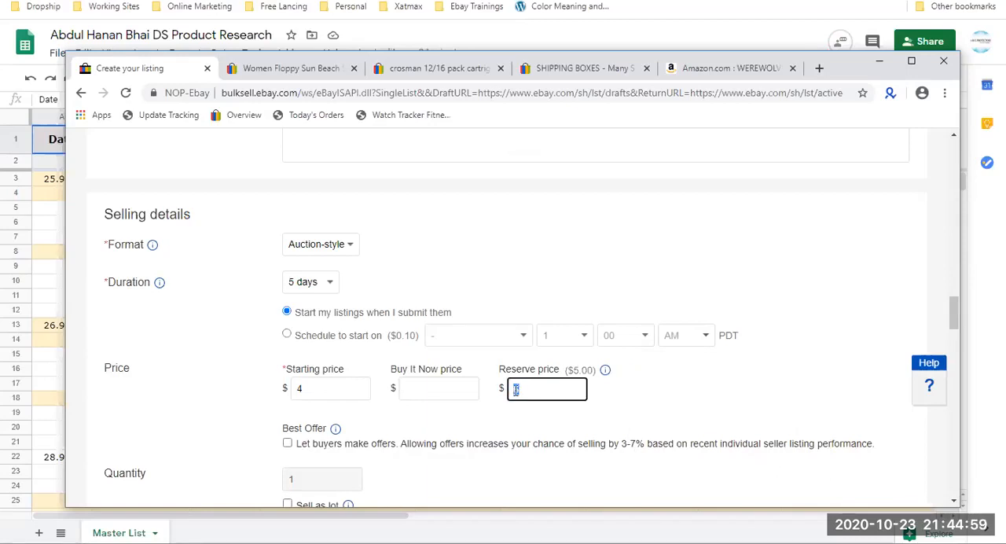
{"action": "double_click", "coordinate": [316, 385]}
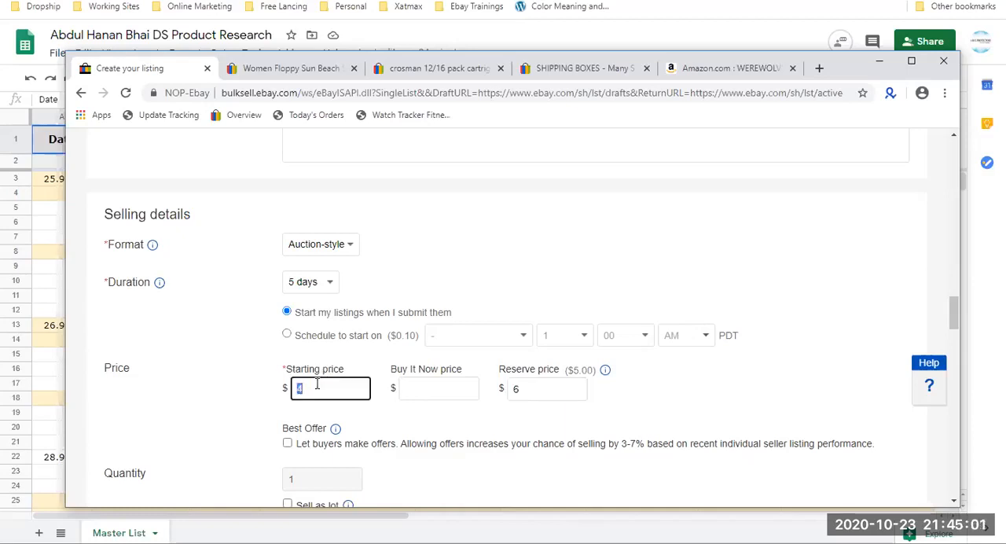
{"action": "left_click", "coordinate": [513, 386]}
{"action": "double_click", "coordinate": [514, 387]}
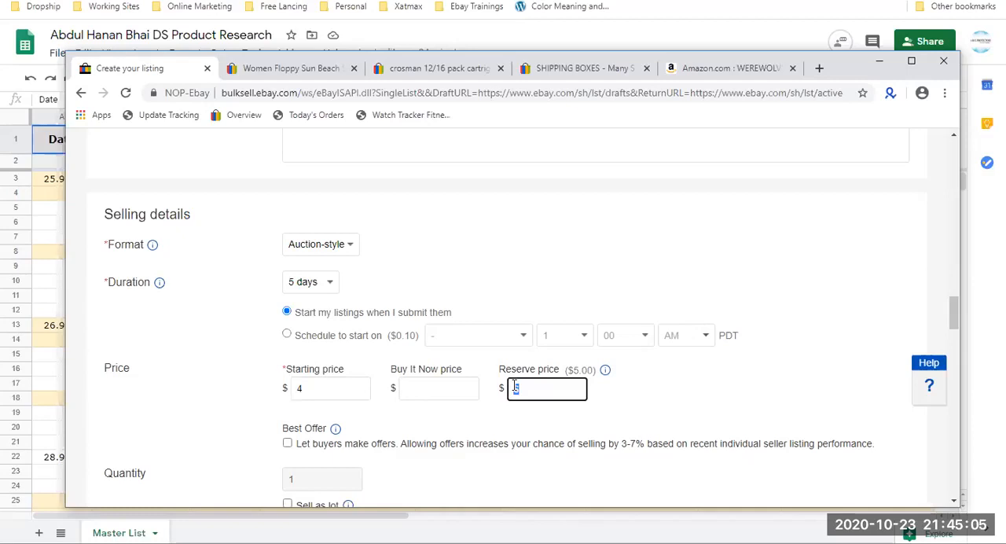
{"action": "type", "text": "6"}
{"action": "left_click", "coordinate": [427, 468]}
{"action": "scroll", "coordinate": [427, 472], "scroll_direction": "down", "scroll_amount": 1}
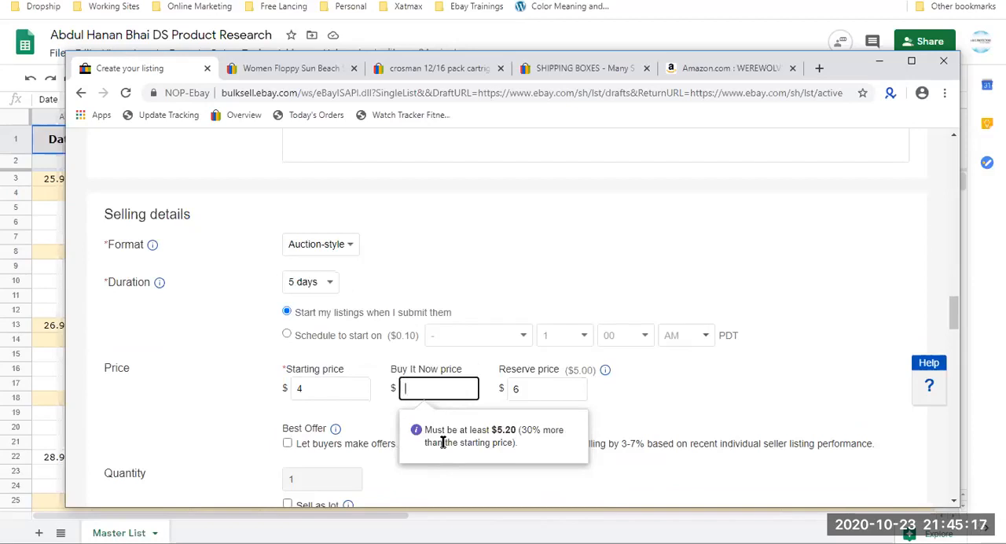
{"action": "left_click", "coordinate": [512, 389]}
{"action": "left_click", "coordinate": [457, 393]}
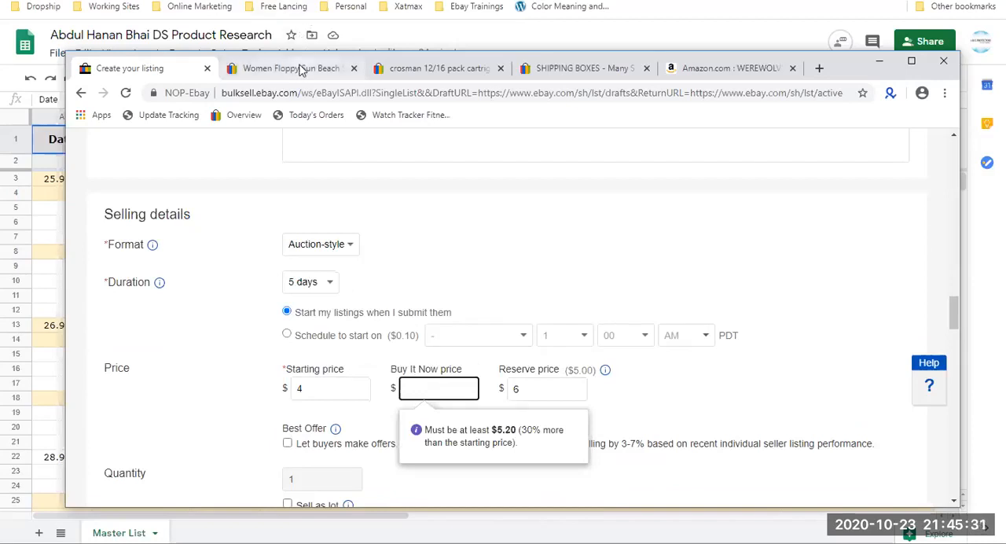
{"action": "left_click", "coordinate": [472, 265]}
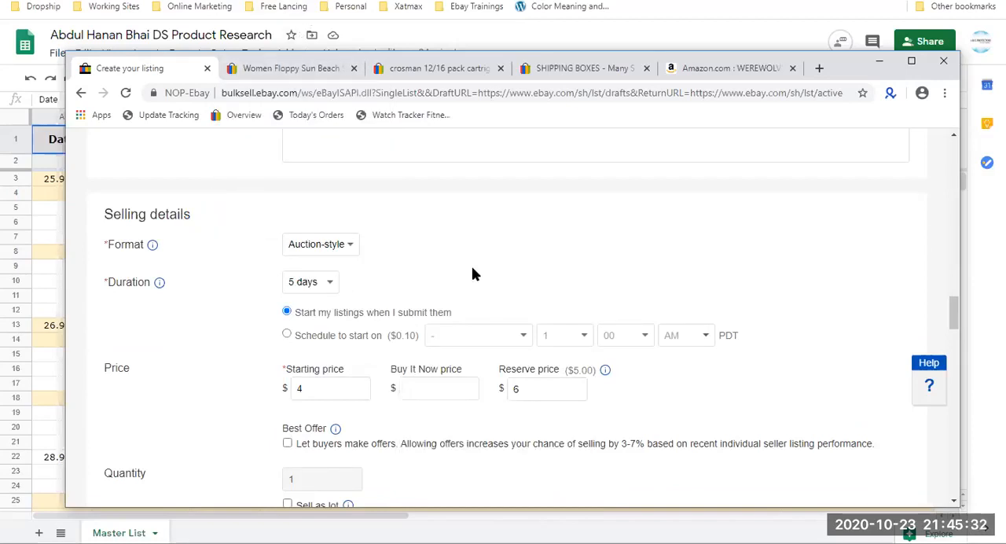
Replace the auction's reserve price with $13 and check it against the Buy It Now price requirement.
{"action": "double_click", "coordinate": [532, 390]}
{"action": "key", "text": "BackSpace"}
{"action": "scroll", "coordinate": [635, 431], "scroll_direction": "down", "scroll_amount": 1}
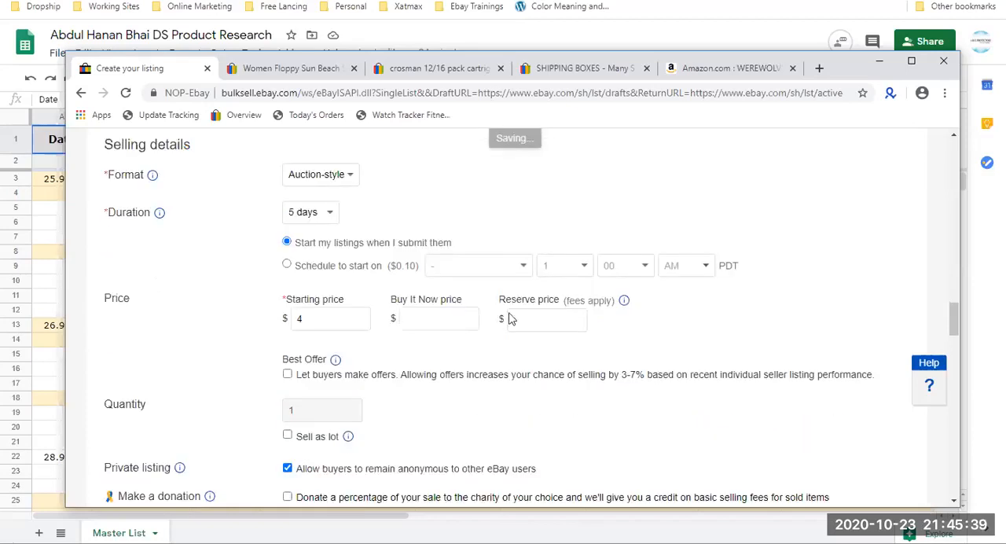
{"action": "type", "text": "13"}
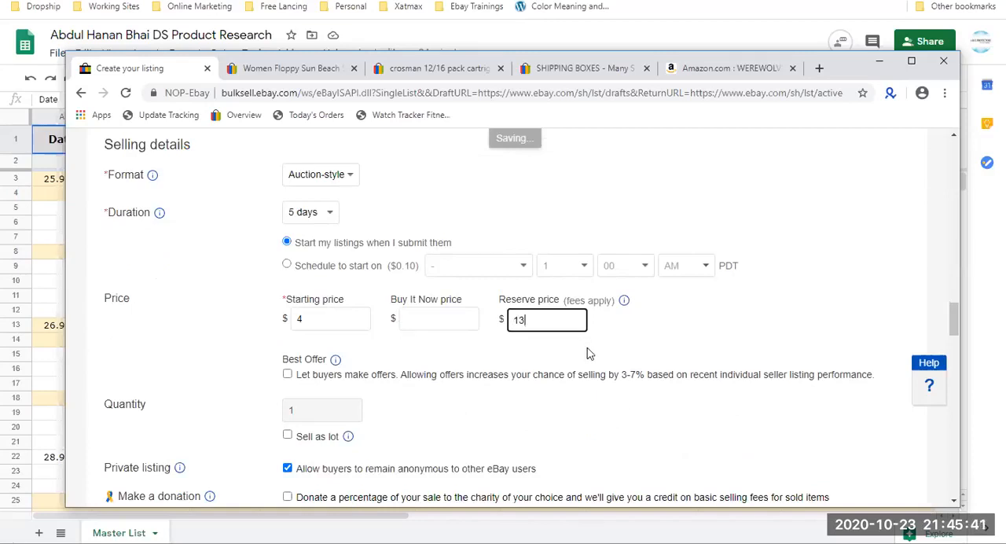
{"action": "left_click", "coordinate": [578, 347]}
{"action": "left_click", "coordinate": [548, 320]}
{"action": "left_click", "coordinate": [461, 326]}
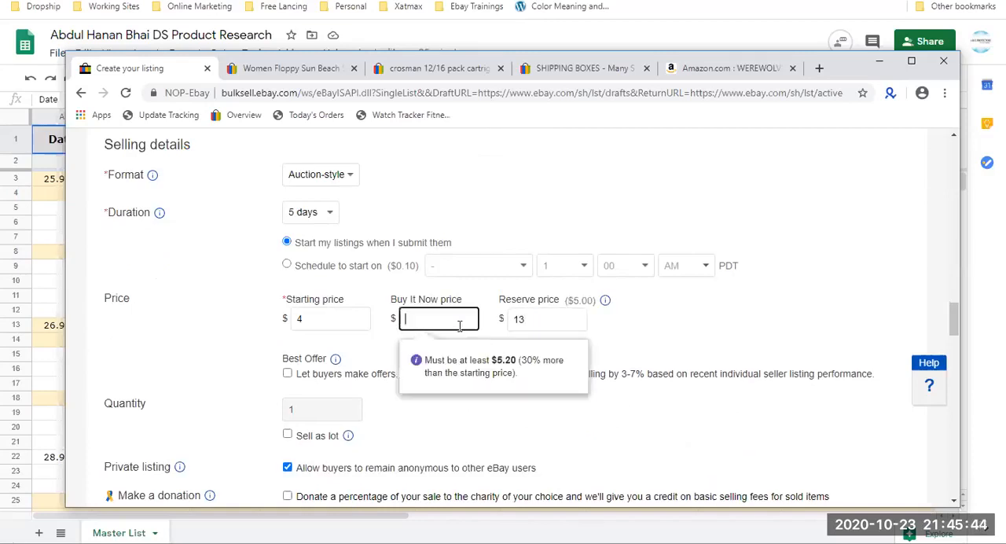
Clear the auction's reserve price so the field is left empty.
{"action": "double_click", "coordinate": [540, 323]}
{"action": "key", "text": "BackSpace"}
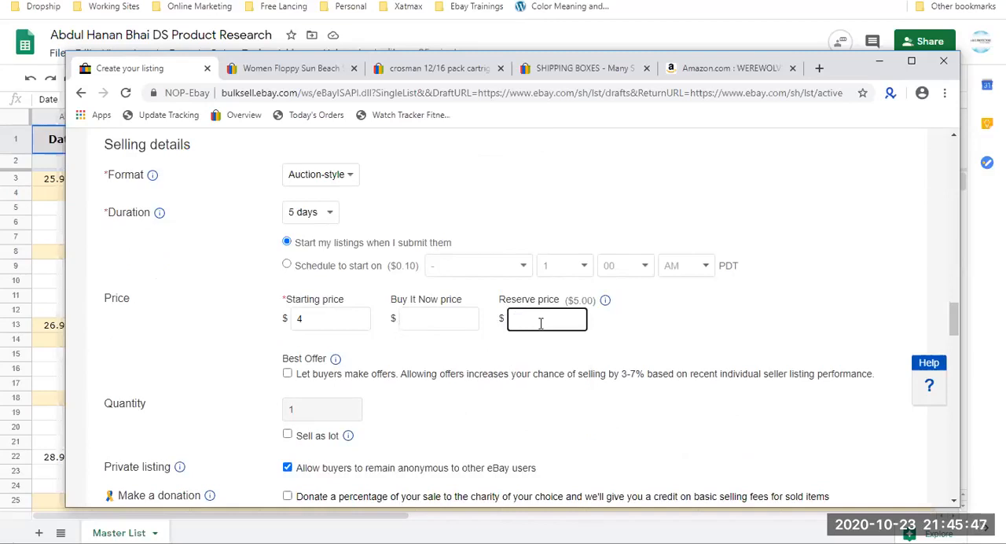
{"action": "left_click", "coordinate": [592, 218]}
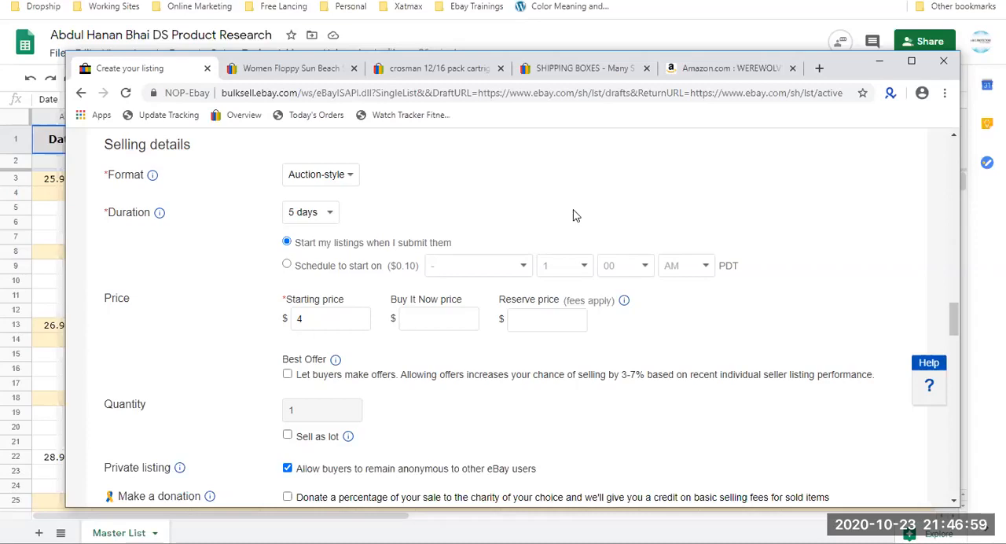
{"action": "left_click", "coordinate": [555, 83]}
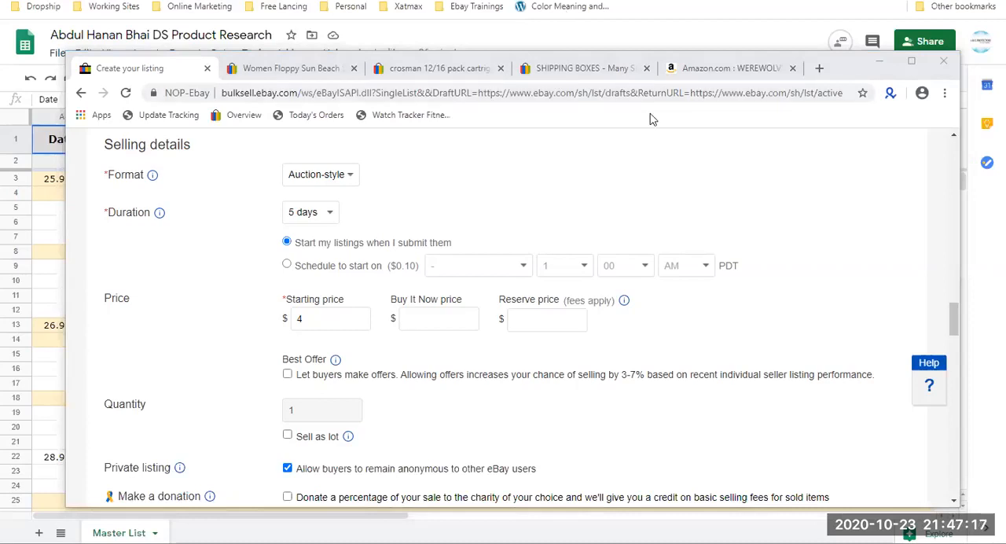
Search eBay for "coin auction" from the page showing the women's floppy sun beach hat listing.
{"action": "left_click", "coordinate": [266, 70]}
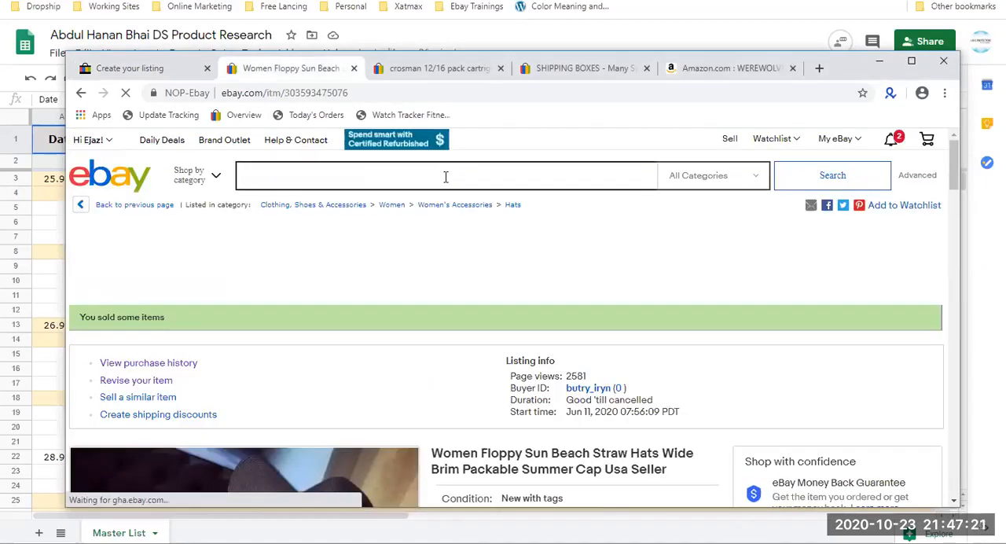
{"action": "left_click", "coordinate": [445, 177]}
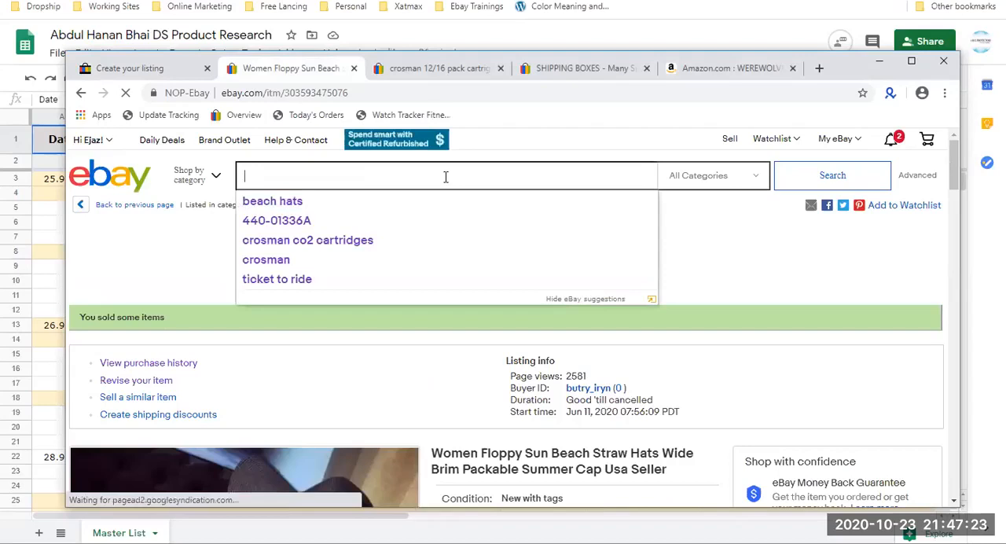
{"action": "type", "text": "co"}
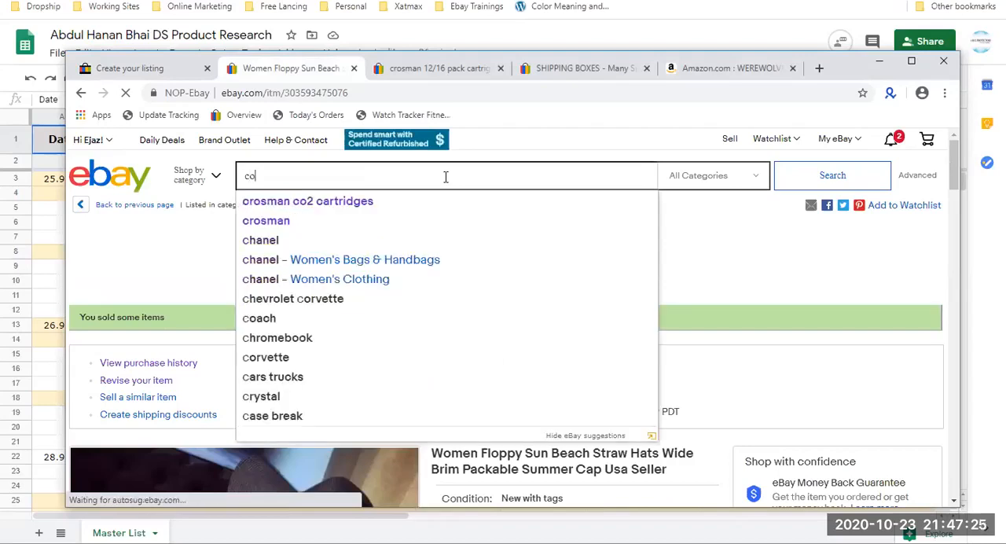
{"action": "type", "text": "in"}
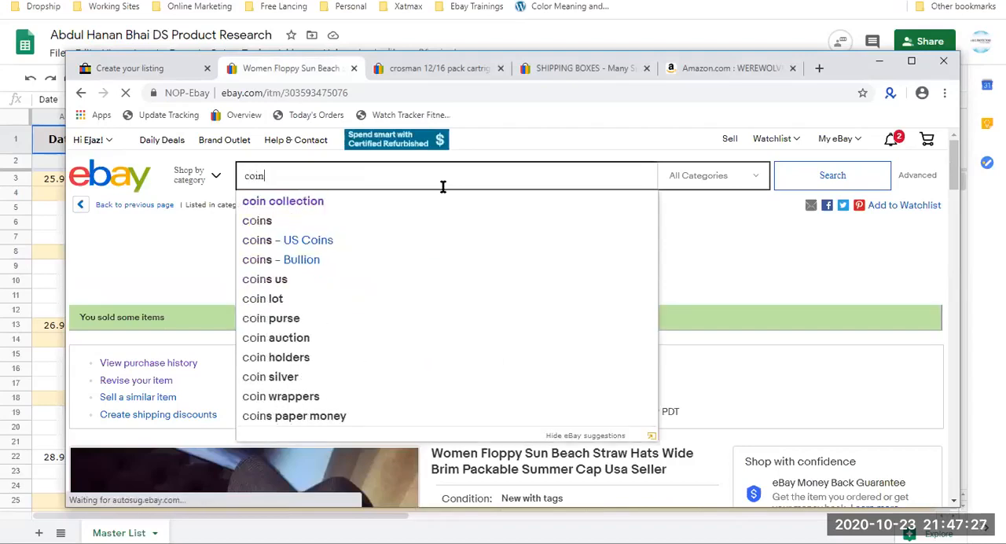
{"action": "left_click", "coordinate": [363, 343]}
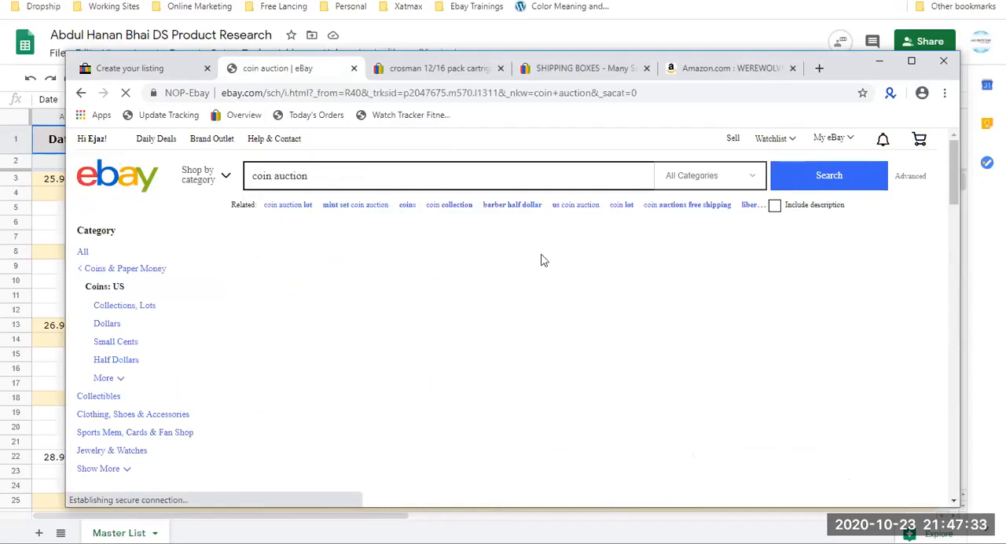
Open the "Estate Sale Coins ~ Auction Lot Silver & Gold Bullion" result in a new tab and check its price and buying format.
{"action": "scroll", "coordinate": [420, 326], "scroll_direction": "down", "scroll_amount": 2}
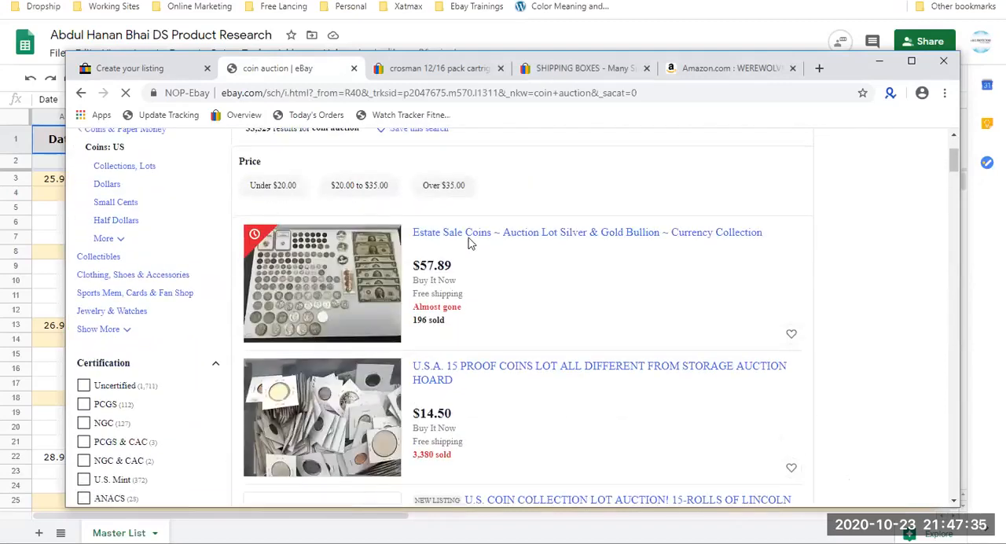
{"action": "right_click", "coordinate": [469, 242]}
{"action": "left_click", "coordinate": [505, 250]}
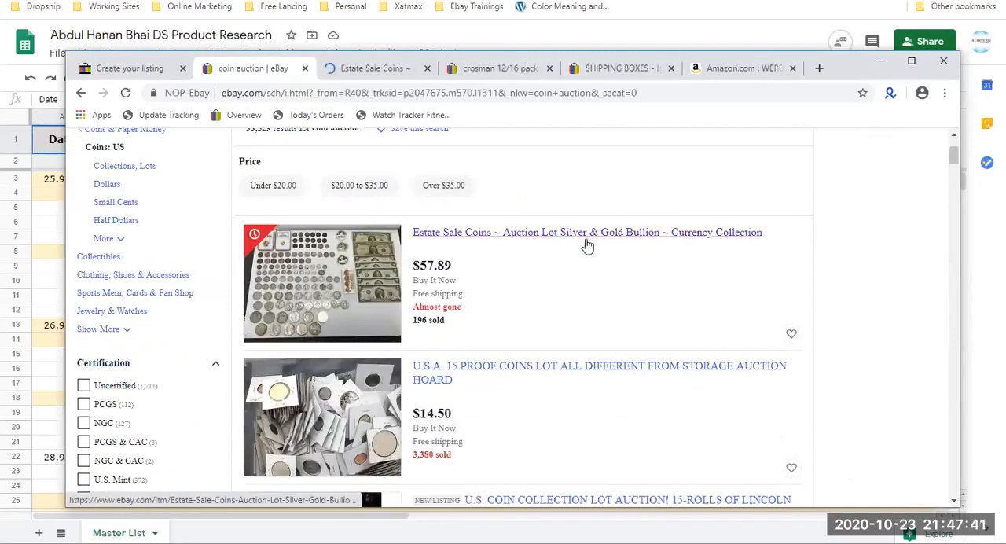
{"action": "left_click_drag", "start_coordinate": [461, 266], "coordinate": [418, 270]}
{"action": "left_click", "coordinate": [533, 272]}
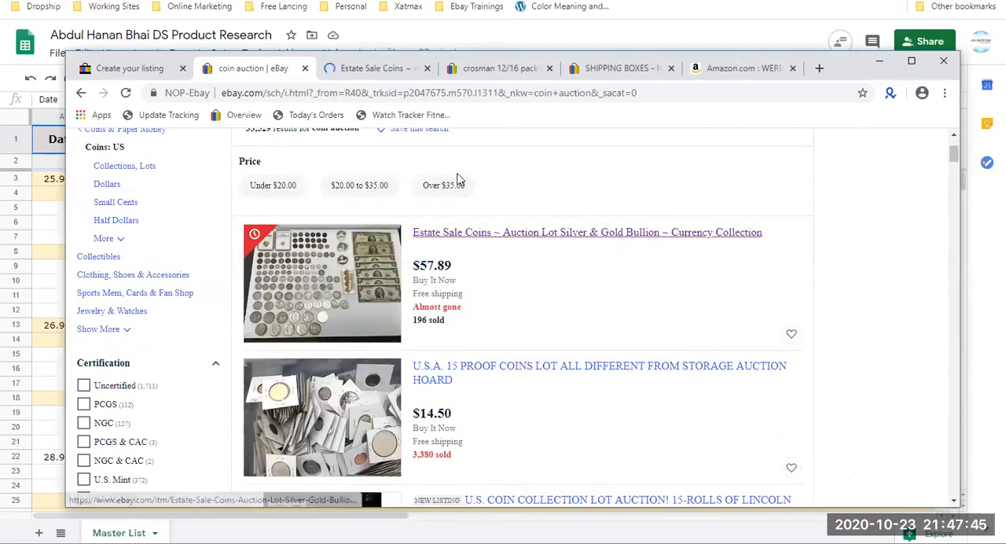
{"action": "left_click", "coordinate": [369, 69]}
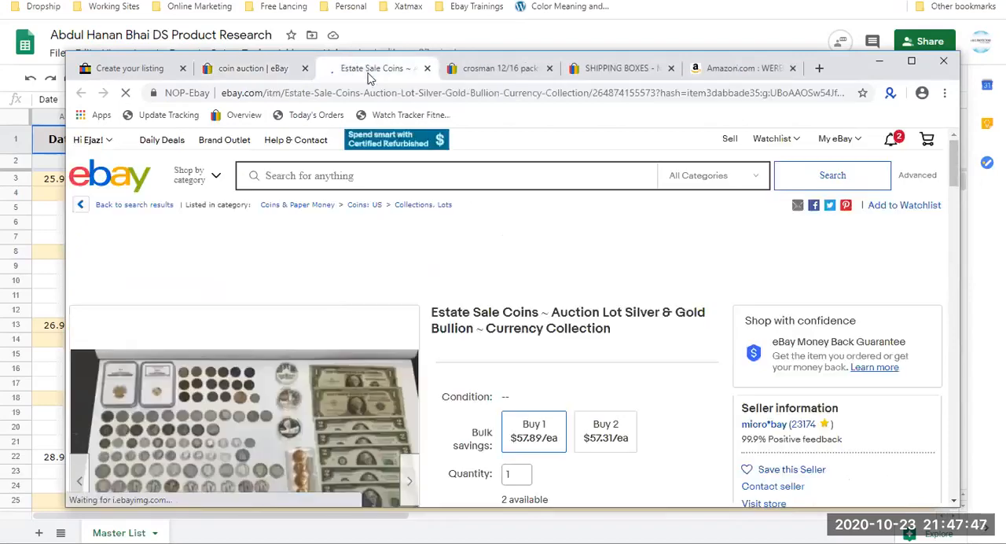
{"action": "scroll", "coordinate": [297, 351], "scroll_direction": "down", "scroll_amount": 2}
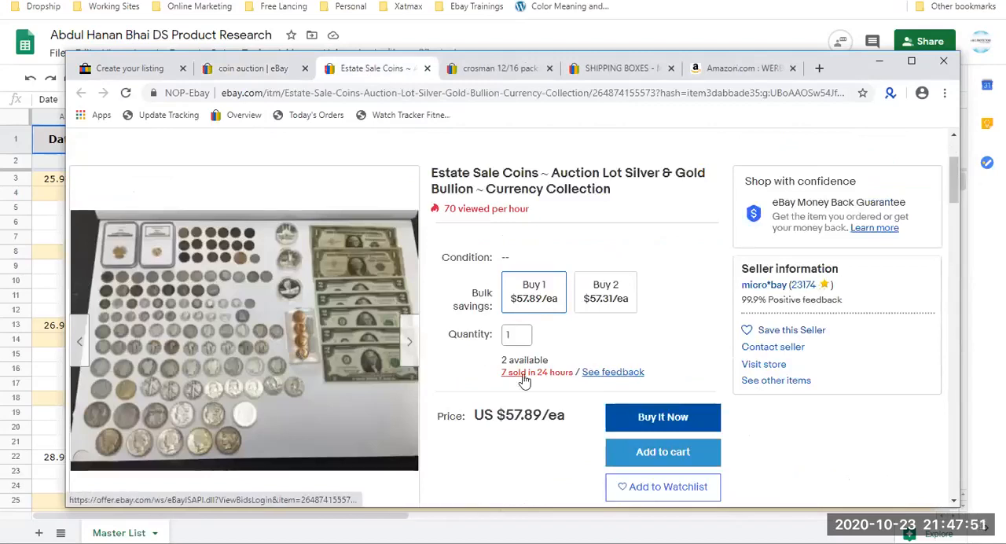
{"action": "scroll", "coordinate": [663, 418], "scroll_direction": "down", "scroll_amount": 2}
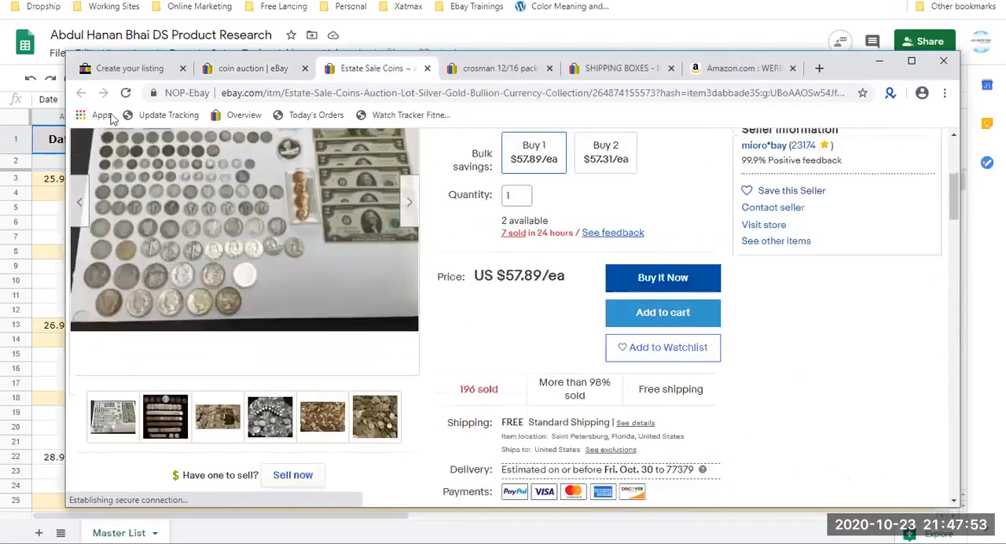
Return to the coin auction search results and filter the buying format to Auction.
{"action": "left_click", "coordinate": [252, 69]}
{"action": "scroll", "coordinate": [156, 398], "scroll_direction": "down", "scroll_amount": 2}
{"action": "scroll", "coordinate": [156, 398], "scroll_direction": "down", "scroll_amount": 9}
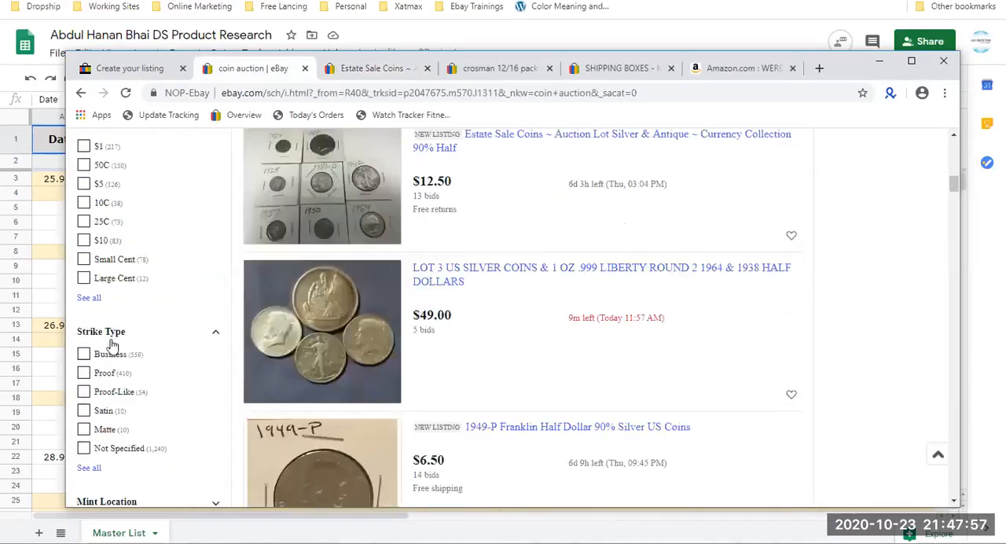
{"action": "scroll", "coordinate": [89, 263], "scroll_direction": "down", "scroll_amount": 4}
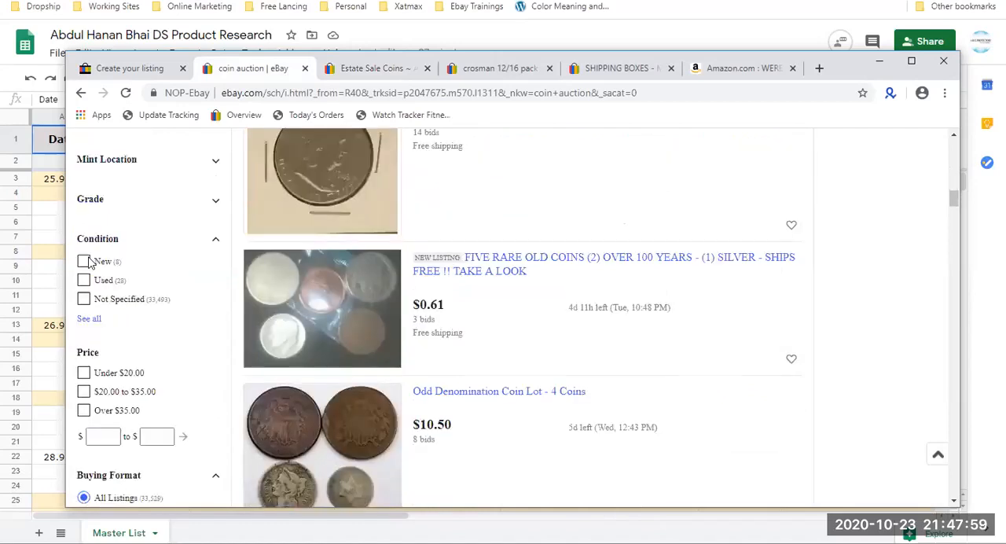
{"action": "scroll", "coordinate": [89, 334], "scroll_direction": "down", "scroll_amount": 1}
{"action": "left_click", "coordinate": [96, 409]}
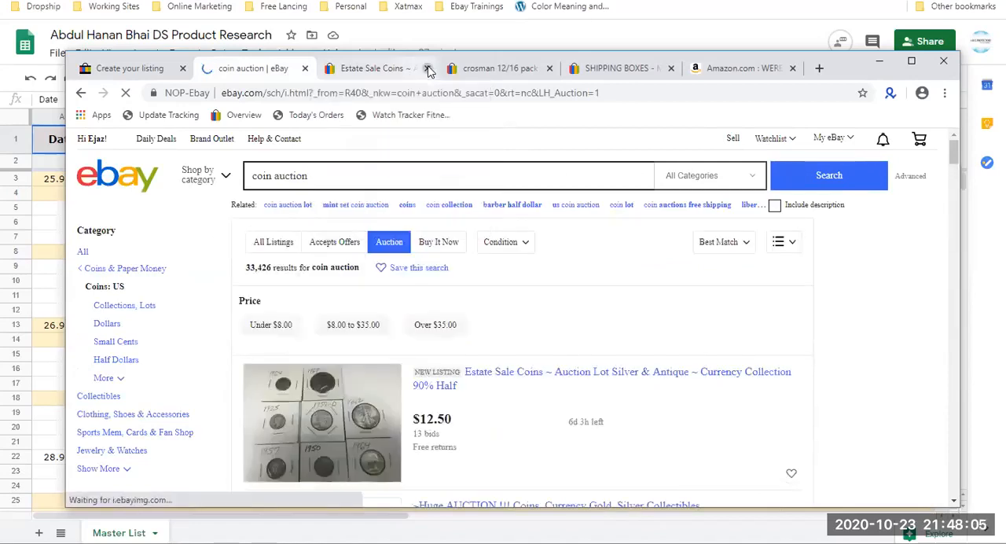
Close the browser tabs with the gold bullion coin, crosman cartridge and shipping boxes pages.
{"action": "left_click", "coordinate": [428, 69]}
{"action": "left_click", "coordinate": [426, 69]}
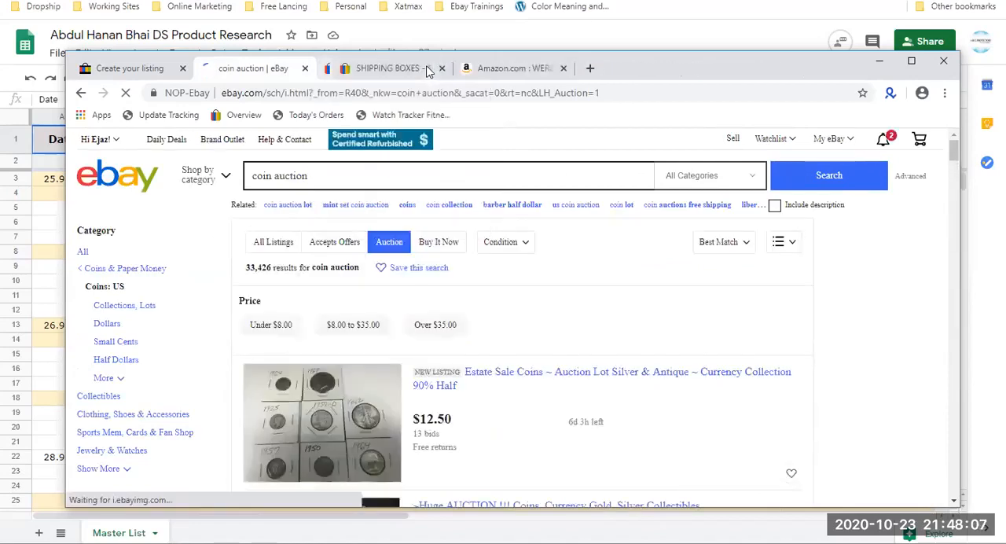
{"action": "left_click", "coordinate": [426, 69]}
Open the "Estate Sale Coins ~ Auction Lot Silver & Antique" result in a new tab and view its listing page.
{"action": "scroll", "coordinate": [323, 278], "scroll_direction": "down", "scroll_amount": 3}
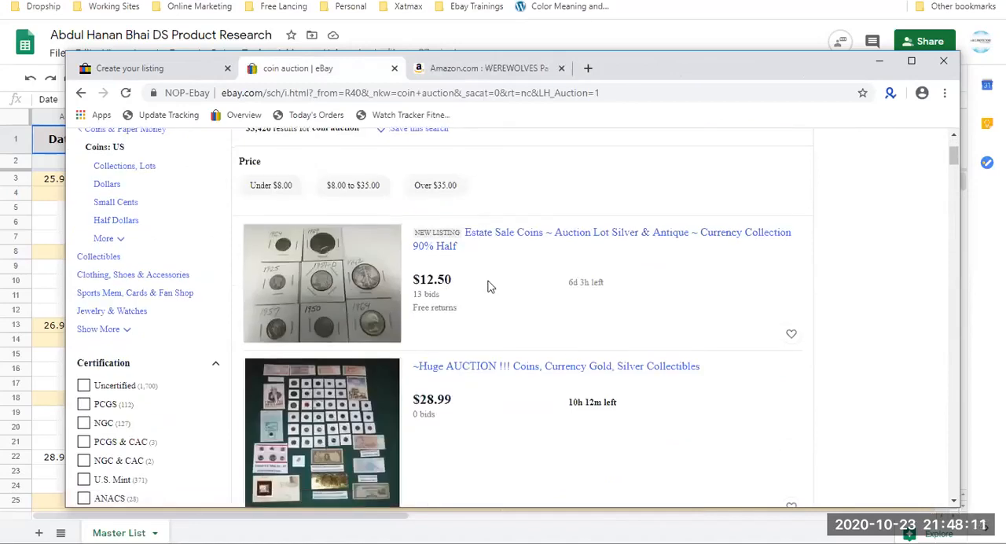
{"action": "double_click", "coordinate": [423, 279]}
{"action": "right_click", "coordinate": [484, 235]}
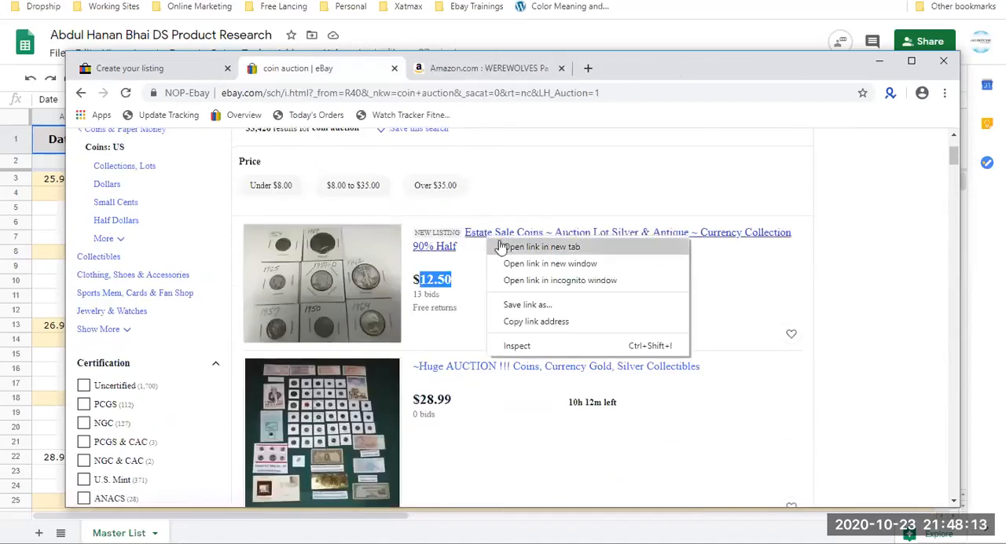
{"action": "left_click", "coordinate": [519, 240]}
{"action": "double_click", "coordinate": [430, 280]}
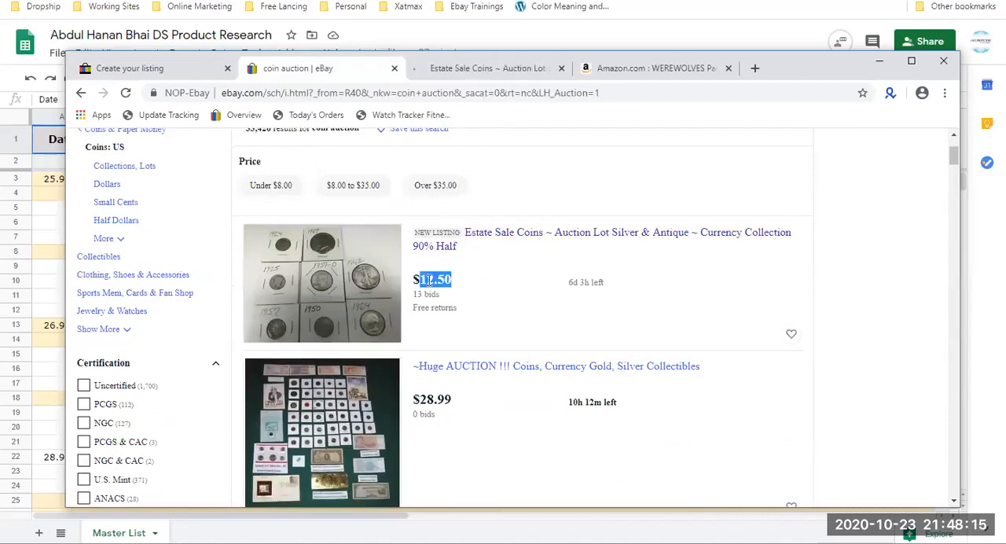
{"action": "left_click", "coordinate": [474, 279]}
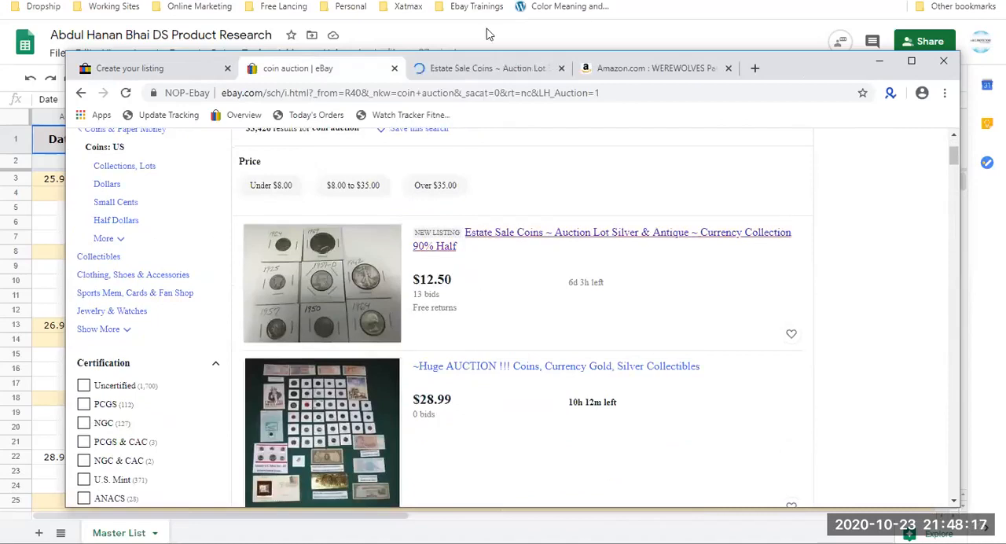
{"action": "left_click", "coordinate": [479, 69]}
{"action": "scroll", "coordinate": [243, 311], "scroll_direction": "down", "scroll_amount": 2}
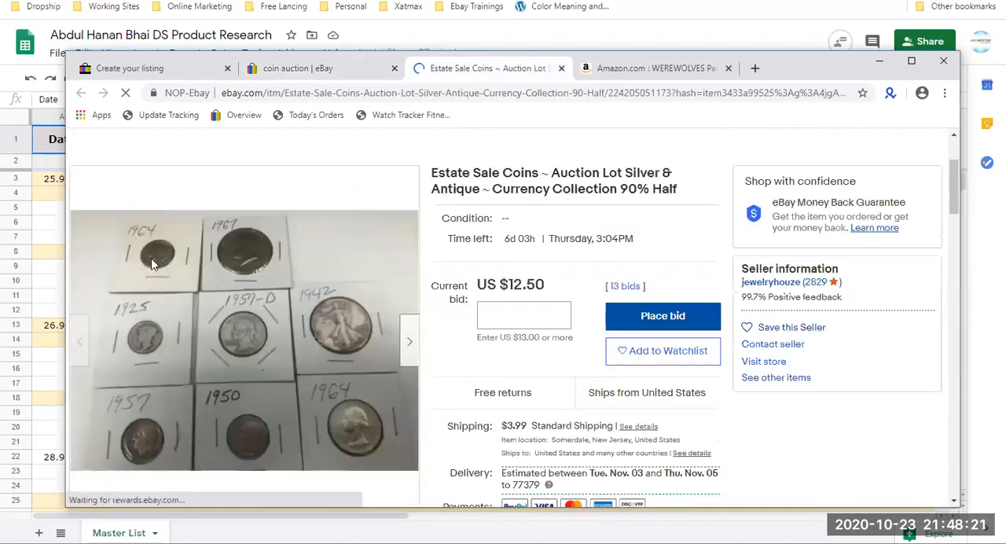
Examine the coin listing's number of bids, current bid and minimum next bid.
{"action": "mouse_move", "coordinate": [252, 341]}
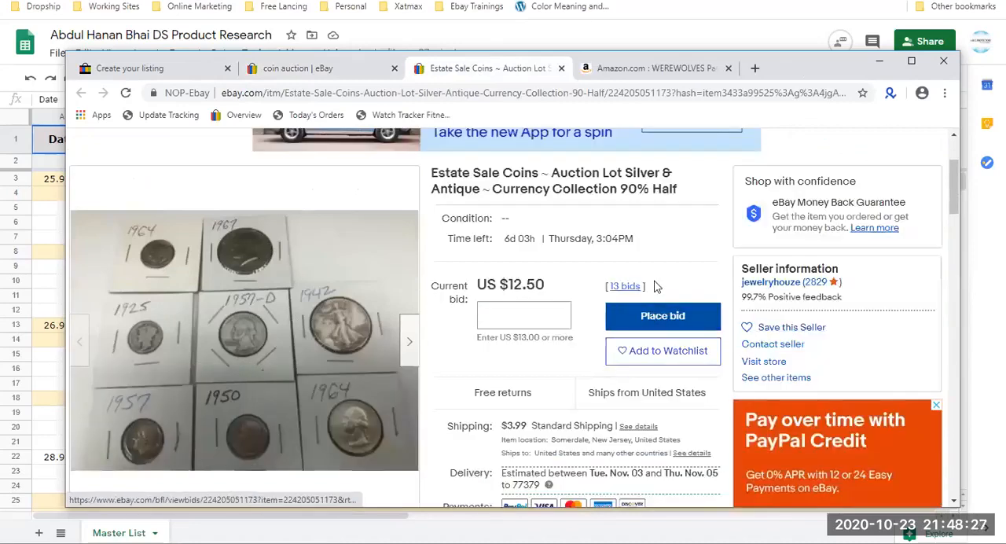
{"action": "left_click_drag", "start_coordinate": [646, 288], "coordinate": [612, 289]}
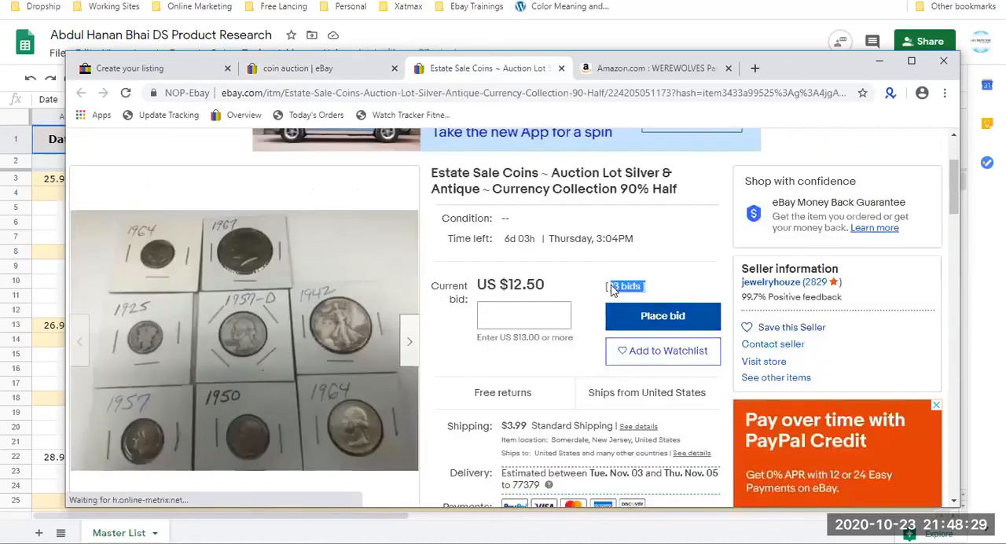
{"action": "left_click", "coordinate": [542, 283]}
{"action": "left_click_drag", "start_coordinate": [543, 283], "coordinate": [504, 287]}
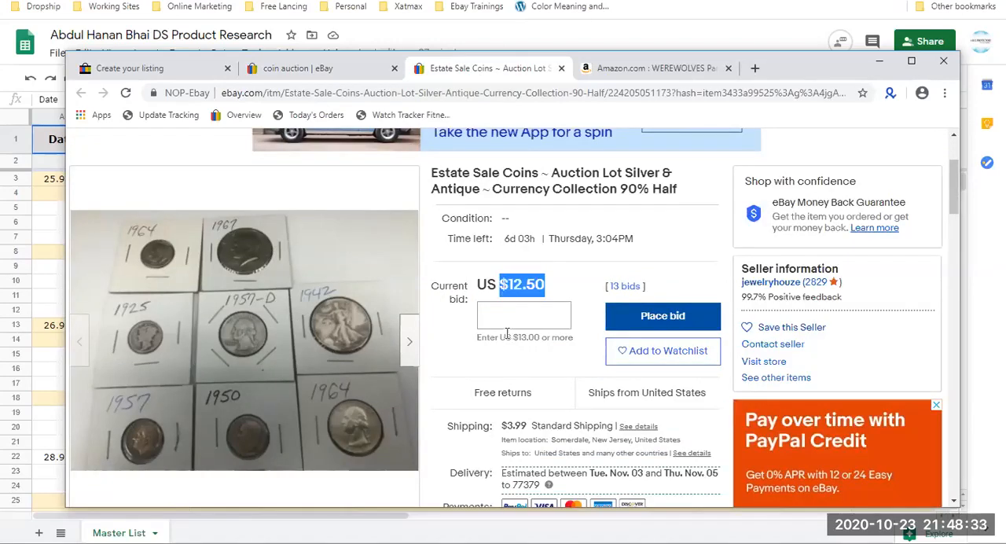
{"action": "triple_click", "coordinate": [538, 337]}
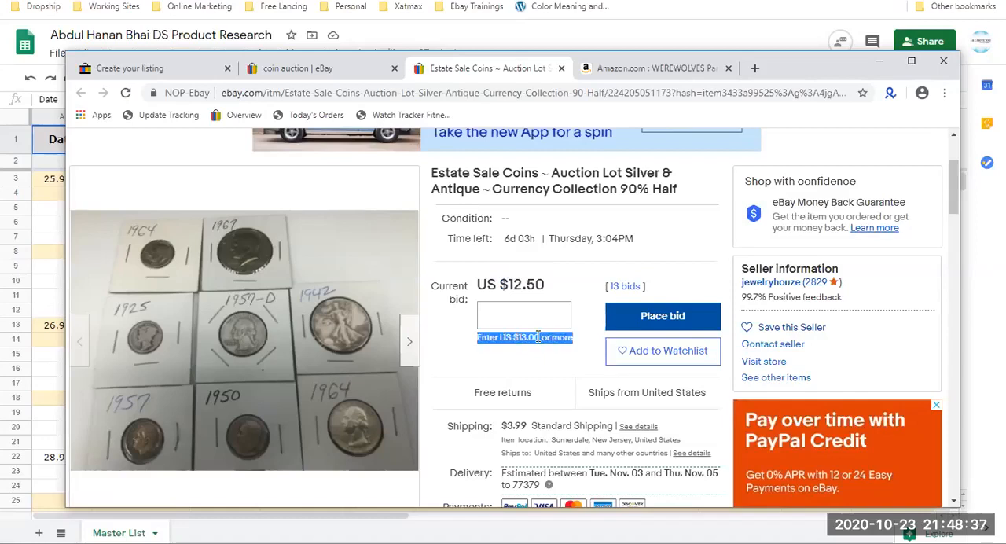
Open the coin listing's bid history and check the starting price and the first bid.
{"action": "left_click", "coordinate": [620, 287]}
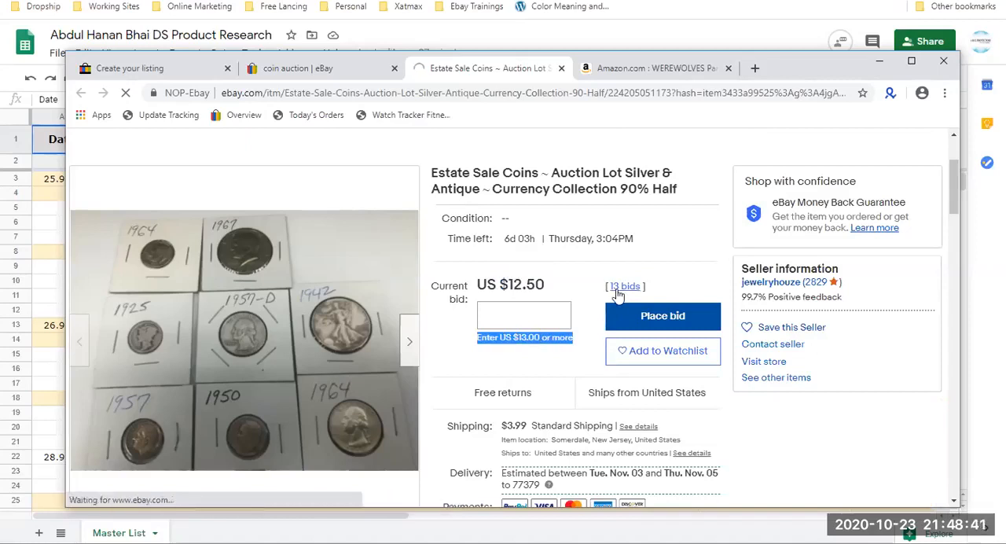
{"action": "scroll", "coordinate": [545, 316], "scroll_direction": "down", "scroll_amount": 4}
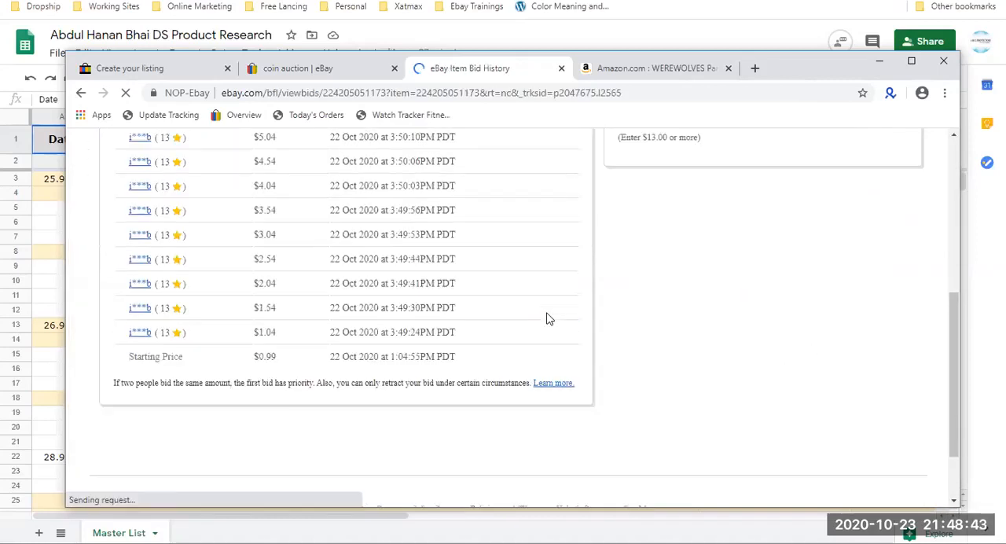
{"action": "left_click_drag", "start_coordinate": [280, 360], "coordinate": [246, 357]}
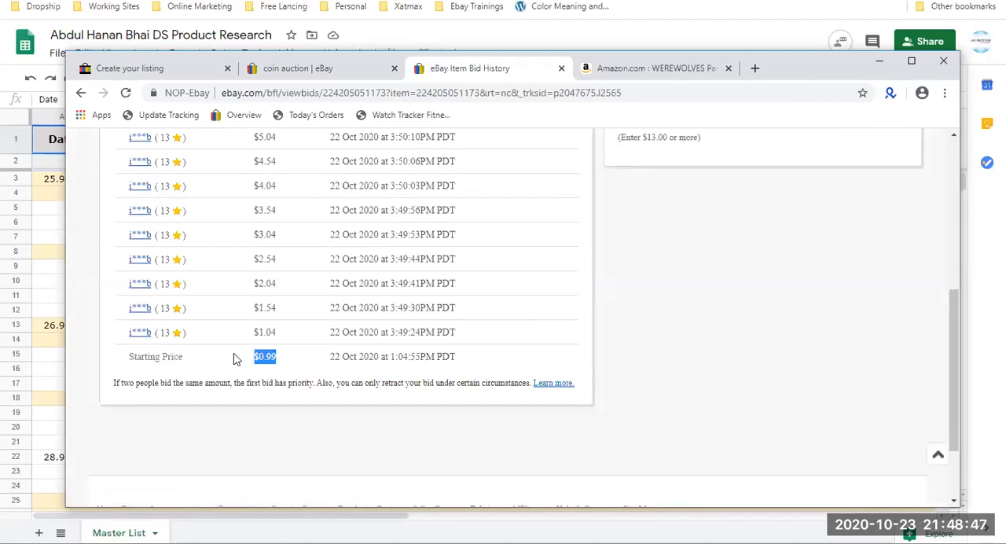
{"action": "left_click_drag", "start_coordinate": [291, 336], "coordinate": [265, 332]}
{"action": "scroll", "coordinate": [262, 332], "scroll_direction": "up", "scroll_amount": 3}
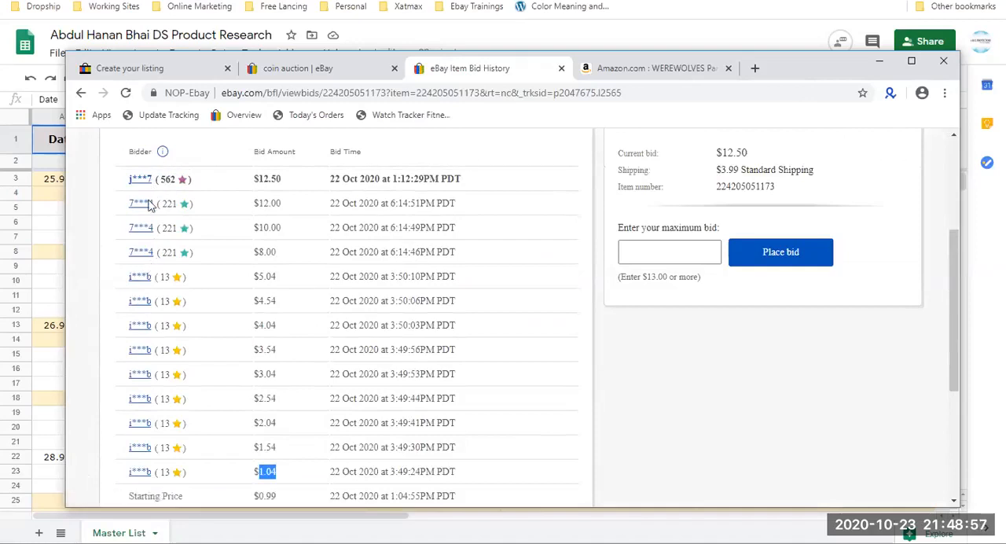
Trace the bid amounts up to the highest bid in the bid history, and return to the coin listing.
{"action": "scroll", "coordinate": [208, 264], "scroll_direction": "down", "scroll_amount": 3}
{"action": "left_click_drag", "start_coordinate": [281, 306], "coordinate": [253, 234]}
{"action": "scroll", "coordinate": [259, 235], "scroll_direction": "up", "scroll_amount": 3}
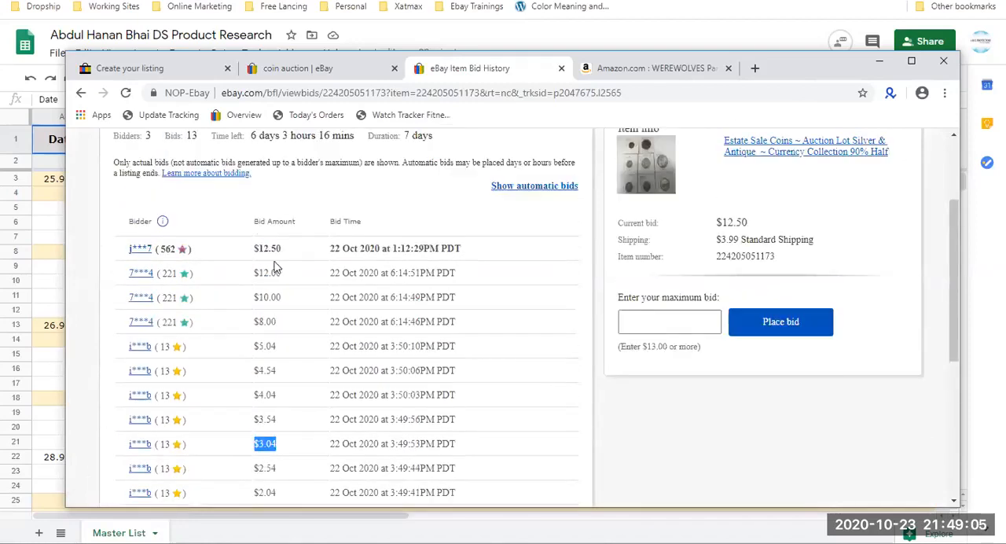
{"action": "double_click", "coordinate": [277, 273]}
{"action": "triple_click", "coordinate": [267, 249]}
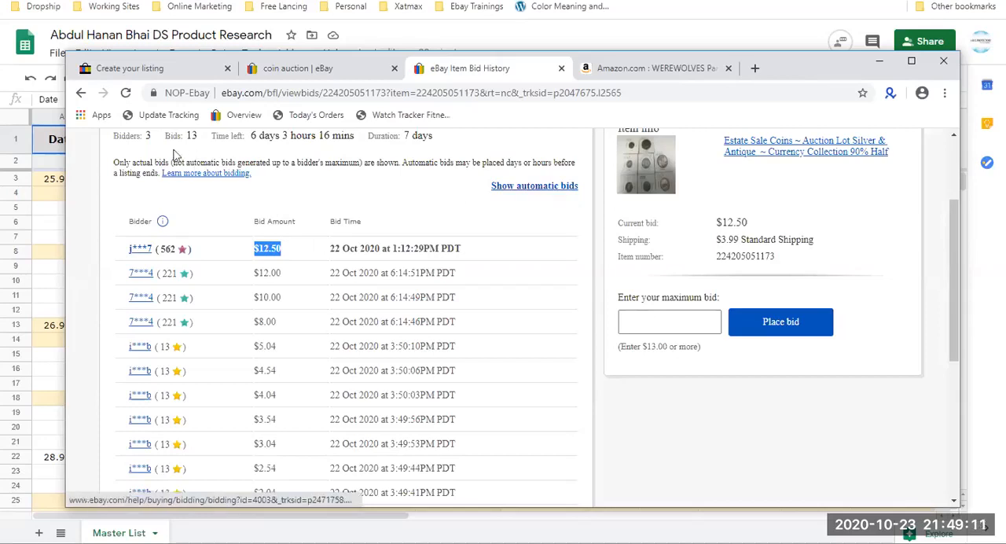
{"action": "scroll", "coordinate": [121, 153], "scroll_direction": "up", "scroll_amount": 2}
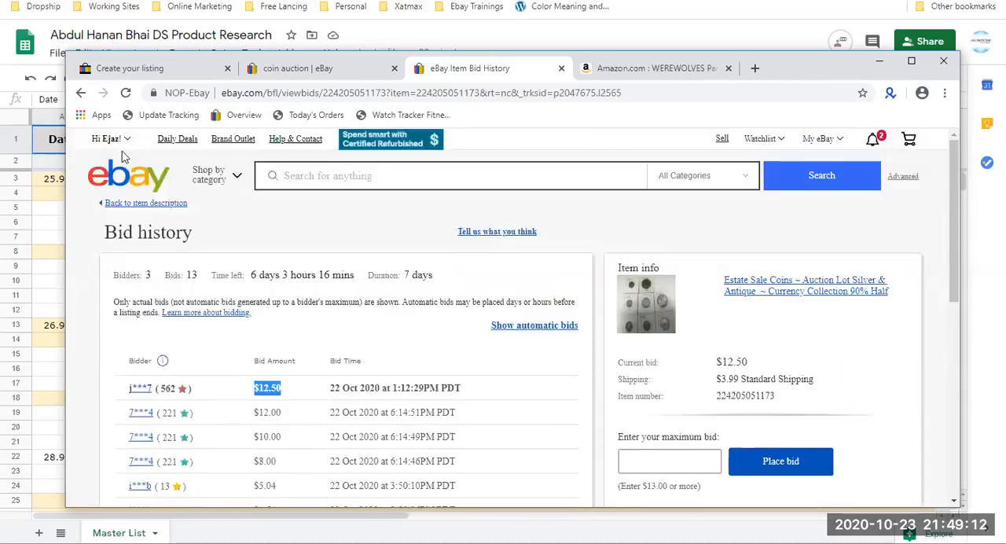
{"action": "left_click", "coordinate": [81, 94]}
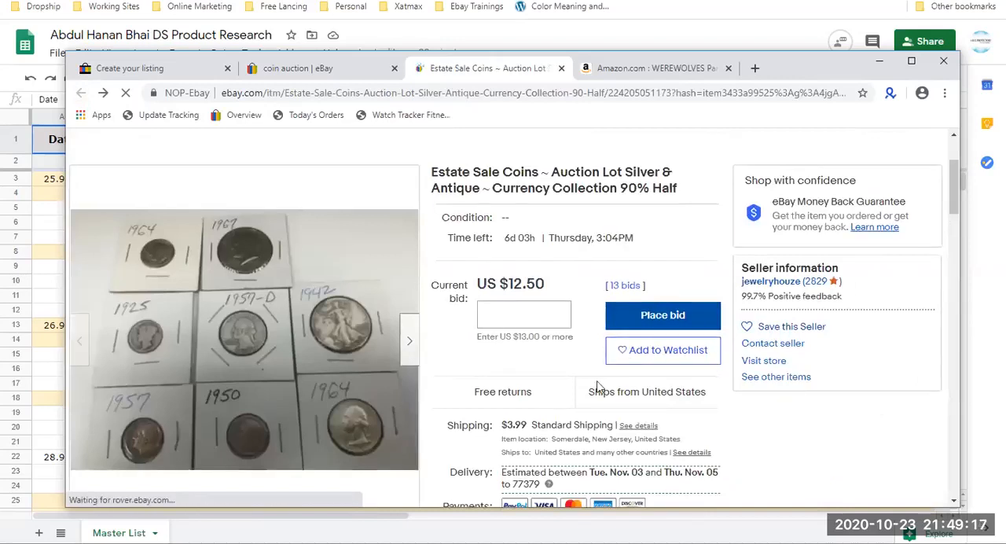
Close the "Estate Sale Coins" listing and return to the coin auction search results.
{"action": "scroll", "coordinate": [597, 385], "scroll_direction": "down", "scroll_amount": 4}
{"action": "scroll", "coordinate": [561, 302], "scroll_direction": "up", "scroll_amount": 3}
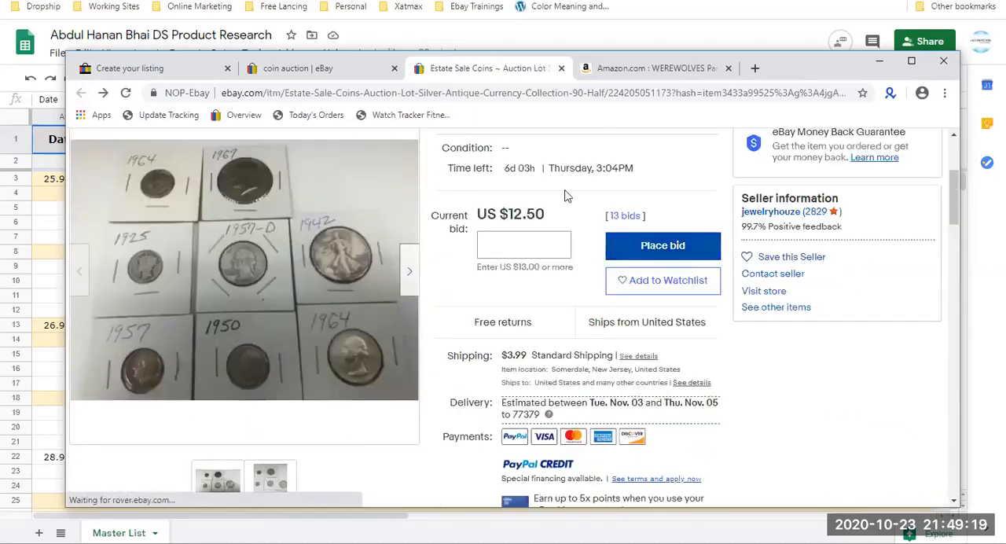
{"action": "left_click", "coordinate": [351, 70]}
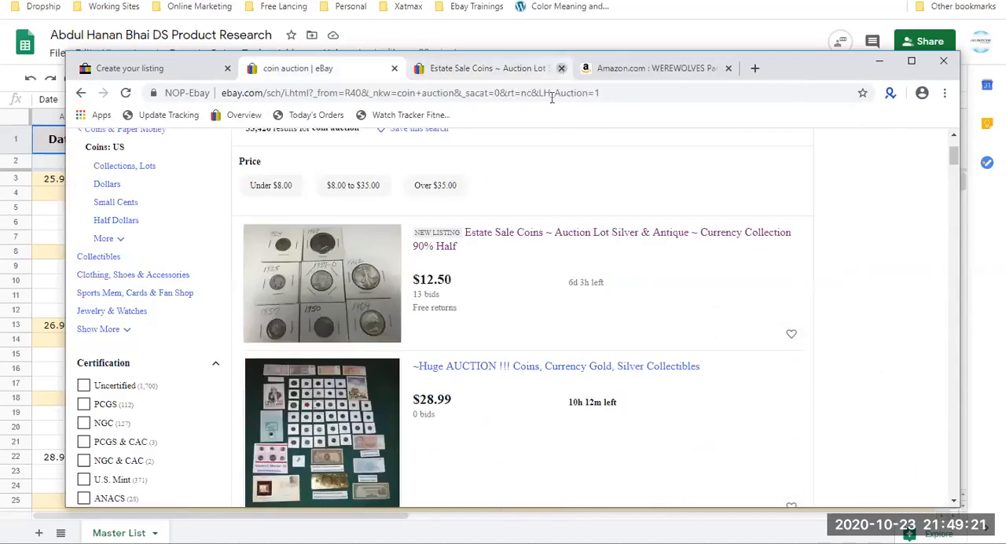
{"action": "left_click", "coordinate": [561, 68]}
Open the next two "Huge AUCTION !!!" results and the two "ONE DAY AUCTION ONLY!!!" results below them in separate new tabs.
{"action": "right_click", "coordinate": [451, 370]}
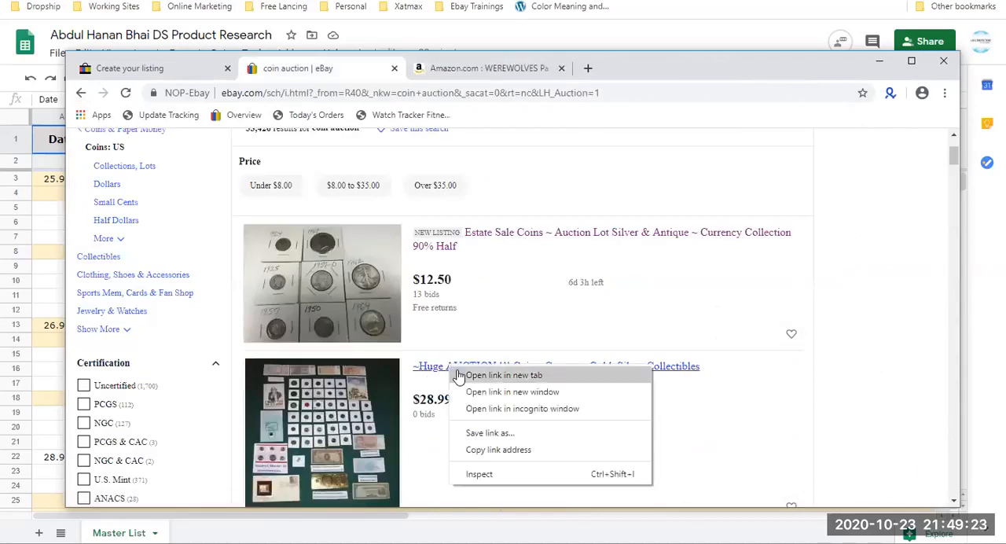
{"action": "left_click", "coordinate": [460, 376]}
{"action": "scroll", "coordinate": [454, 369], "scroll_direction": "down", "scroll_amount": 3}
{"action": "right_click", "coordinate": [468, 270]}
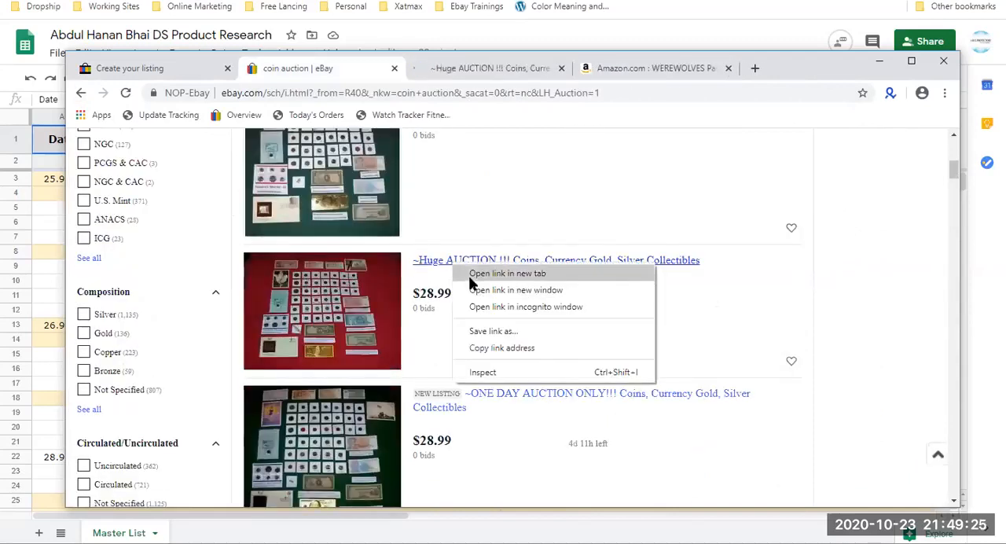
{"action": "left_click", "coordinate": [475, 278]}
{"action": "right_click", "coordinate": [472, 399]}
{"action": "left_click", "coordinate": [483, 408]}
{"action": "scroll", "coordinate": [480, 408], "scroll_direction": "down", "scroll_amount": 2}
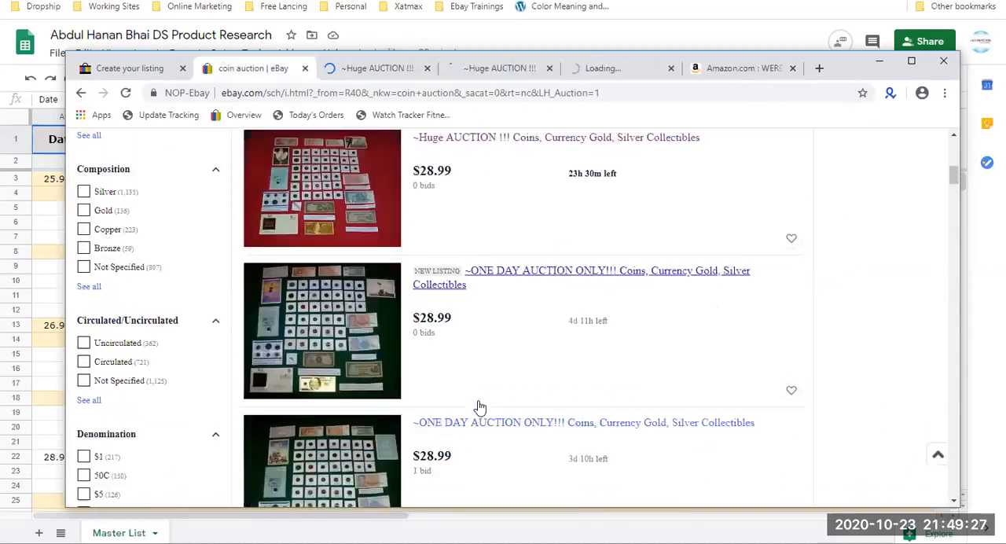
{"action": "right_click", "coordinate": [481, 407]}
{"action": "left_click", "coordinate": [493, 417]}
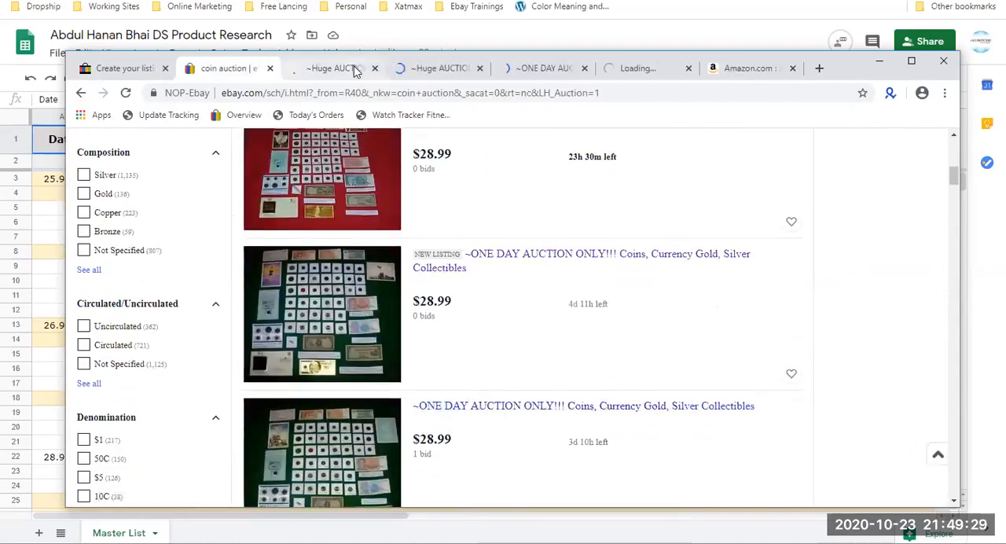
View the first "Huge AUCTION !!!" listing and examine its starting bid, Buy It Now price and item photo.
{"action": "left_click", "coordinate": [355, 70]}
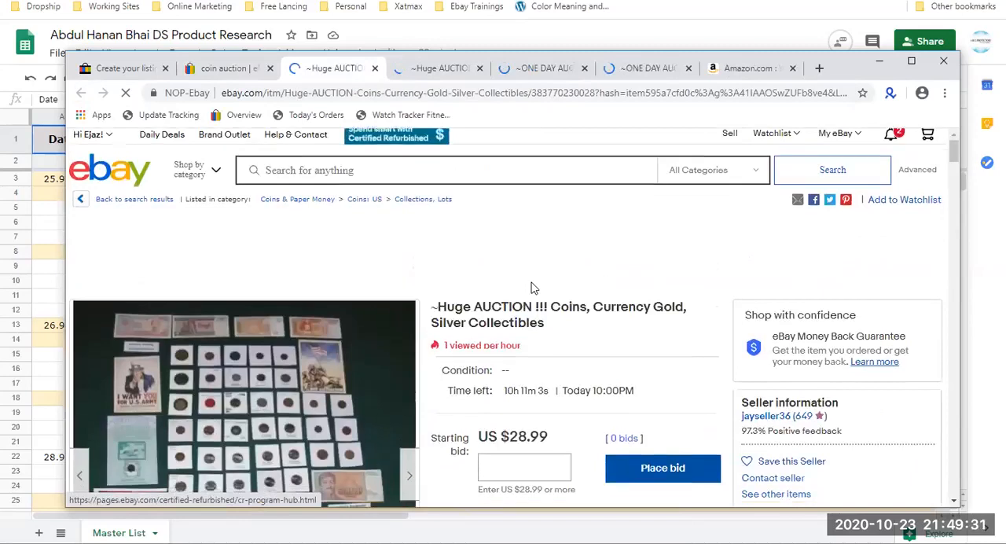
{"action": "scroll", "coordinate": [532, 288], "scroll_direction": "down", "scroll_amount": 1}
{"action": "scroll", "coordinate": [532, 288], "scroll_direction": "down", "scroll_amount": 1}
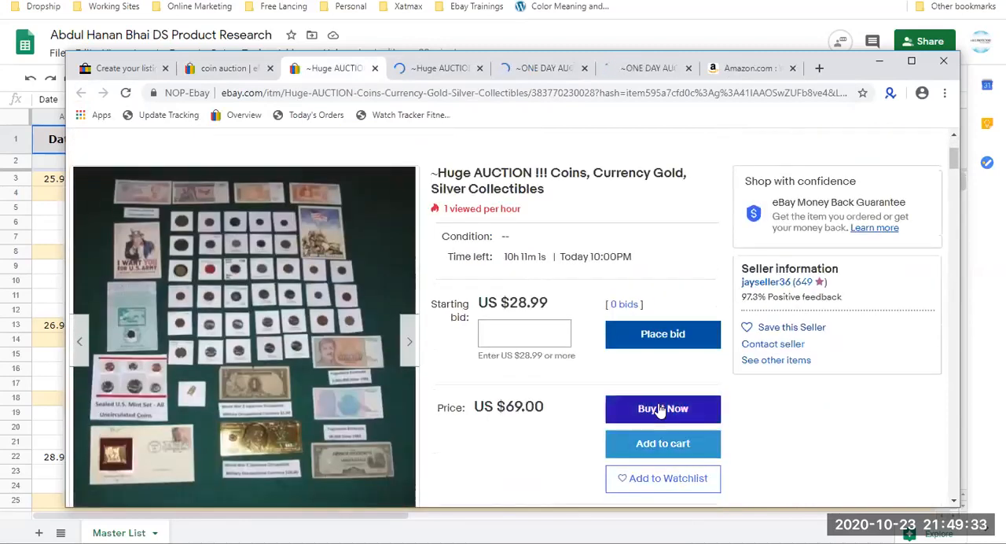
{"action": "left_click_drag", "start_coordinate": [560, 304], "coordinate": [489, 301]}
{"action": "left_click_drag", "start_coordinate": [546, 408], "coordinate": [502, 412]}
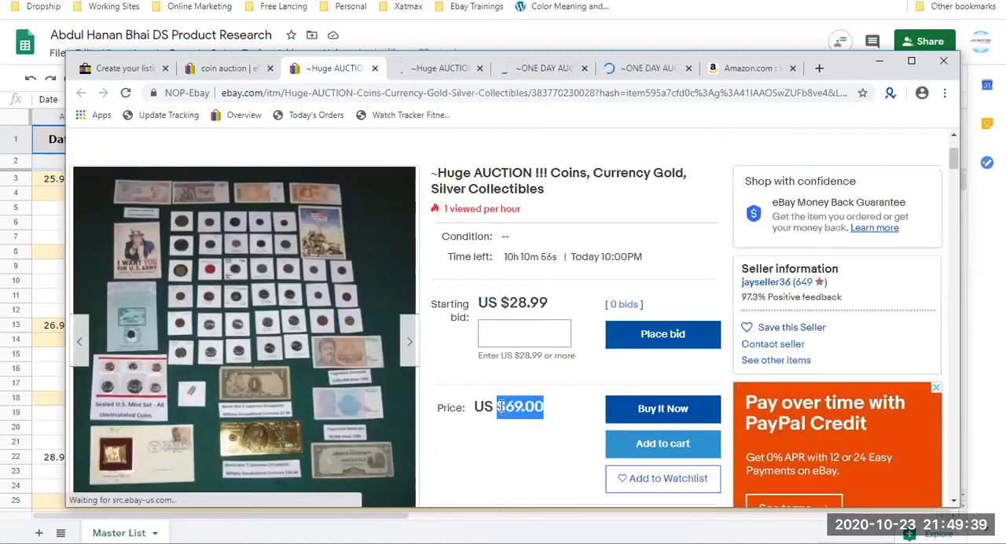
{"action": "scroll", "coordinate": [501, 408], "scroll_direction": "down", "scroll_amount": 1}
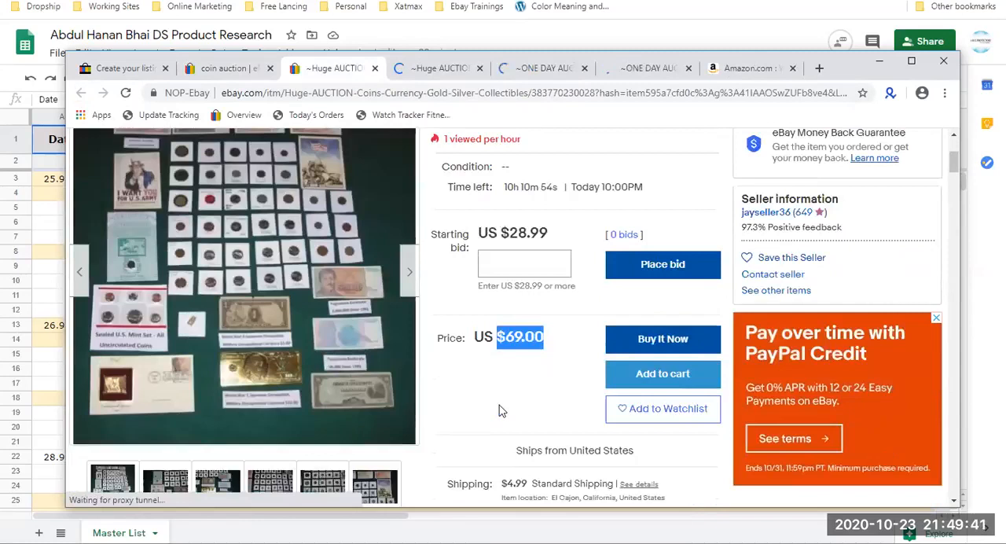
{"action": "scroll", "coordinate": [440, 369], "scroll_direction": "up", "scroll_amount": 1}
{"action": "mouse_move", "coordinate": [272, 341]}
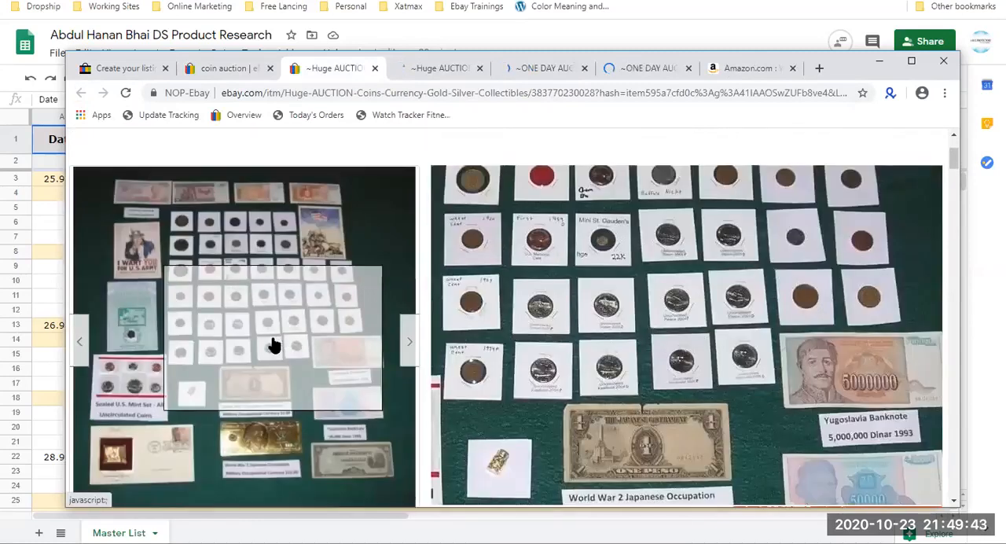
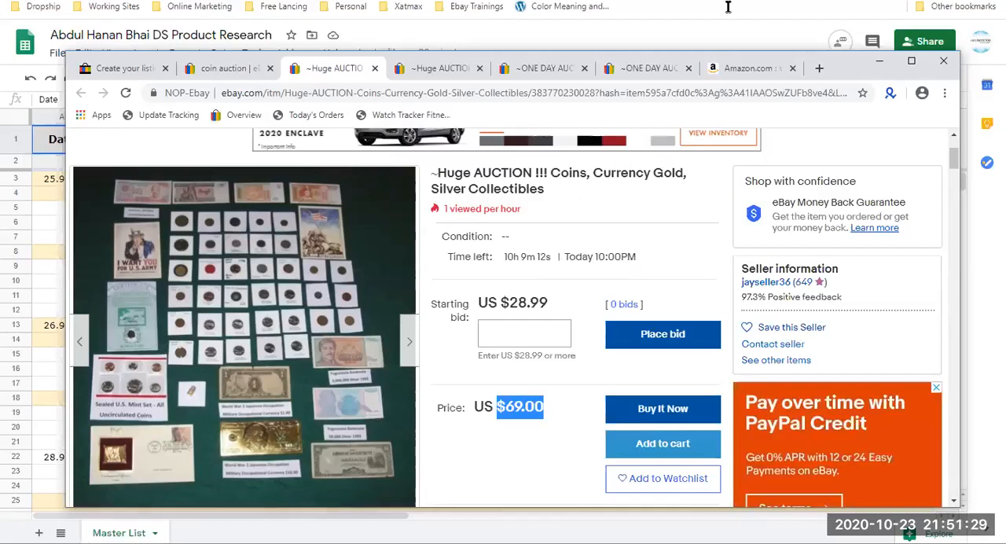
Return to the listing draft and review its private listing and payment options.
{"action": "left_click", "coordinate": [150, 70]}
{"action": "scroll", "coordinate": [357, 363], "scroll_direction": "down", "scroll_amount": 4}
{"action": "scroll", "coordinate": [356, 363], "scroll_direction": "up", "scroll_amount": 2}
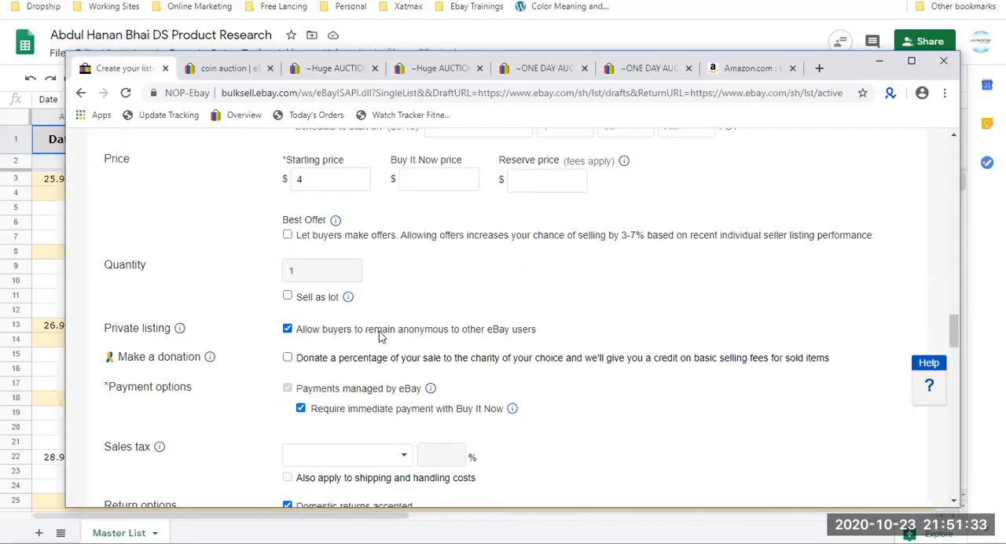
{"action": "left_click_drag", "start_coordinate": [518, 339], "coordinate": [442, 341]}
{"action": "scroll", "coordinate": [400, 333], "scroll_direction": "down", "scroll_amount": 1}
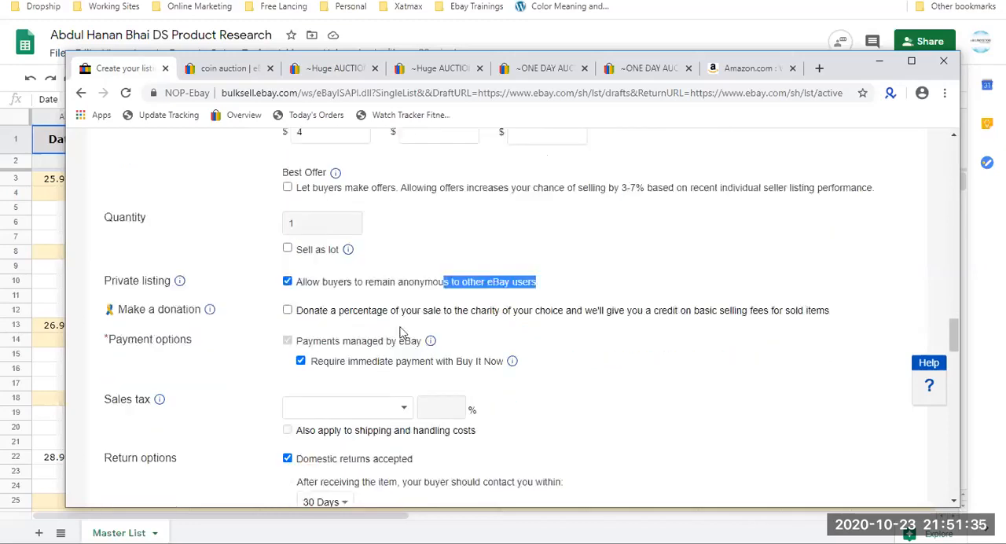
{"action": "scroll", "coordinate": [454, 337], "scroll_direction": "down", "scroll_amount": 2}
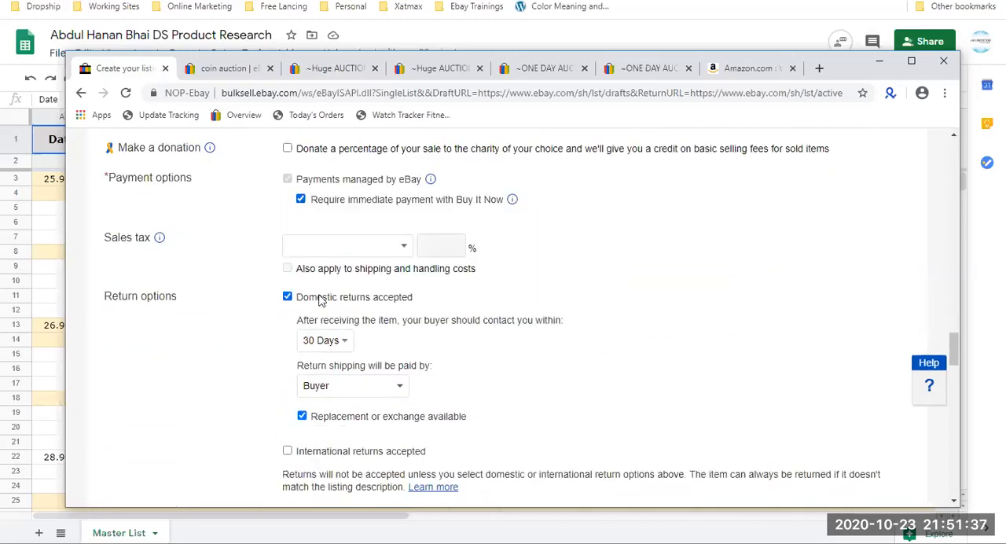
Turn domestic returns off and back on, and make the seller pay return shipping (Free Returns).
{"action": "left_click", "coordinate": [320, 298]}
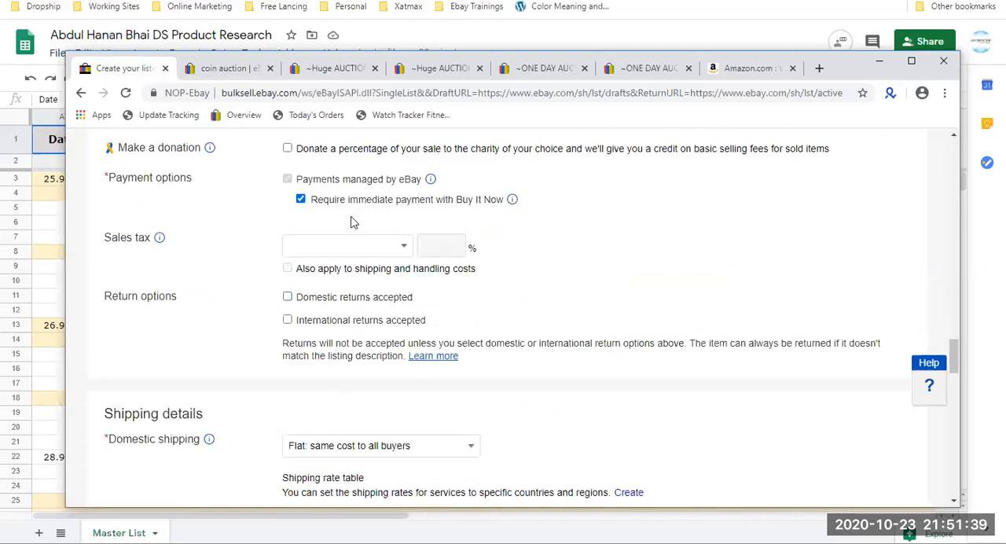
{"action": "scroll", "coordinate": [338, 358], "scroll_direction": "up", "scroll_amount": 1}
{"action": "left_click", "coordinate": [298, 371]}
{"action": "scroll", "coordinate": [299, 385], "scroll_direction": "down", "scroll_amount": 2}
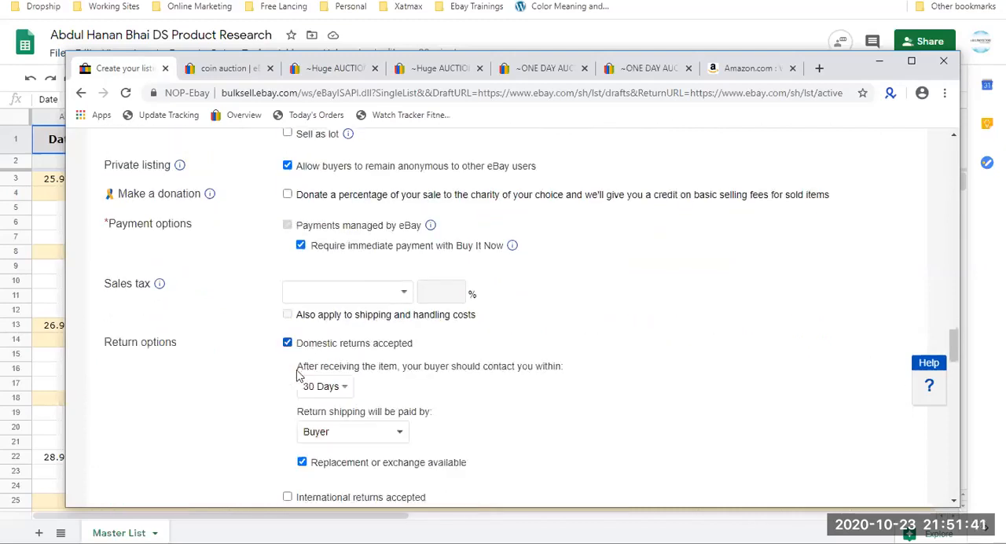
{"action": "left_click", "coordinate": [351, 315]}
{"action": "left_click", "coordinate": [350, 360]}
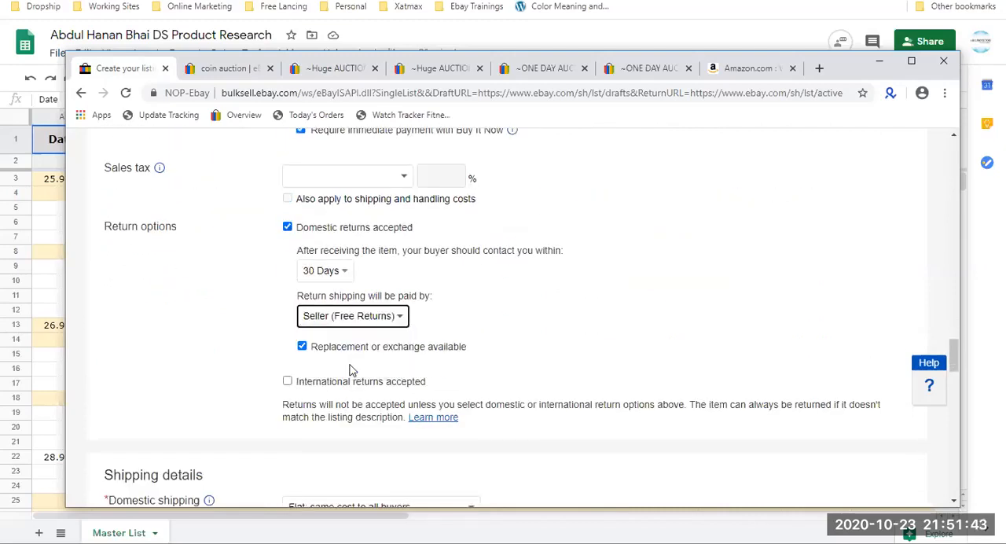
Change the domestic shipping service to Standard Shipping (1 to 5 business days).
{"action": "scroll", "coordinate": [351, 368], "scroll_direction": "down", "scroll_amount": 4}
{"action": "left_click", "coordinate": [595, 320]}
{"action": "scroll", "coordinate": [483, 171], "scroll_direction": "up", "scroll_amount": 5}
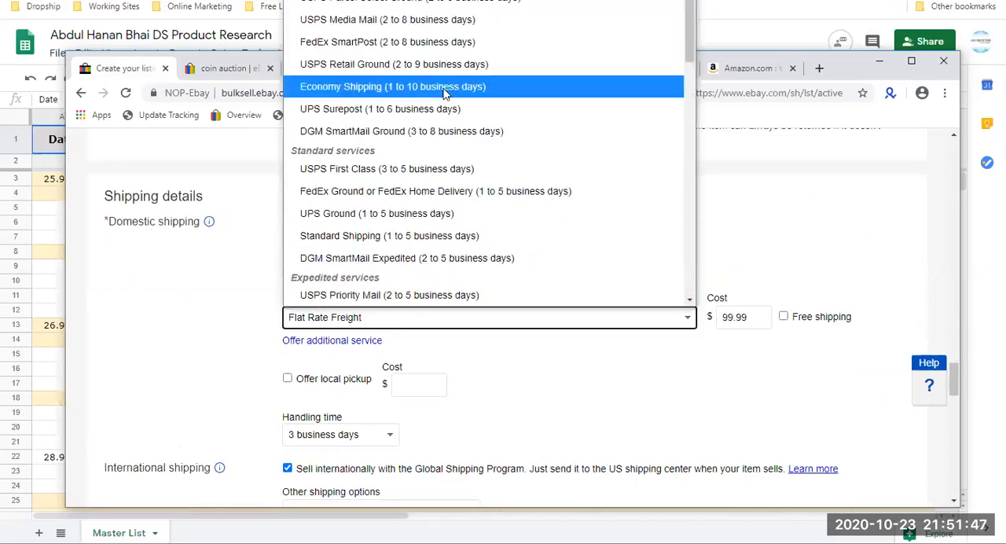
{"action": "left_click", "coordinate": [407, 236]}
Review the draft's domestic and international shipping, package dimensions, excluded locations and item location settings.
{"action": "scroll", "coordinate": [406, 249], "scroll_direction": "down", "scroll_amount": 6}
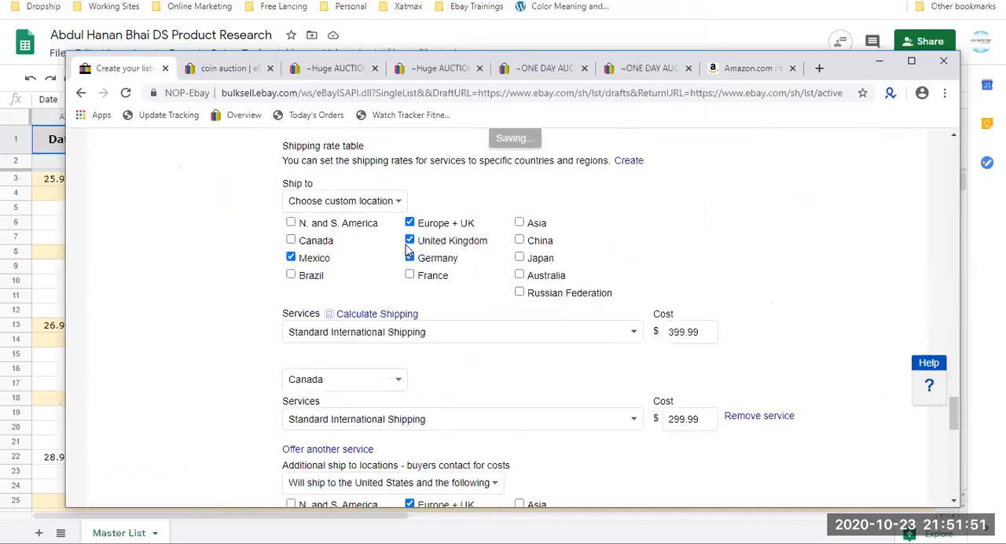
{"action": "scroll", "coordinate": [406, 250], "scroll_direction": "down", "scroll_amount": 4}
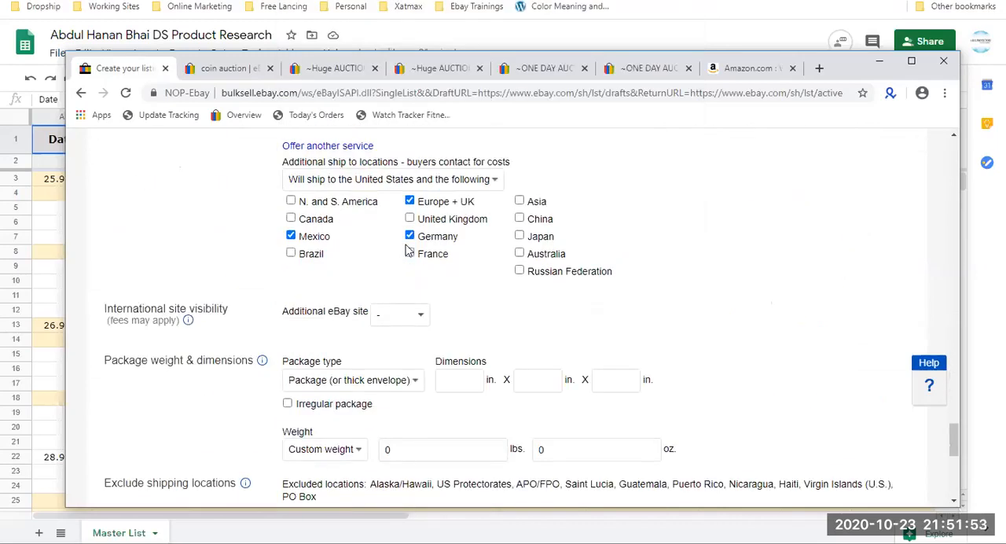
{"action": "scroll", "coordinate": [406, 249], "scroll_direction": "down", "scroll_amount": 3}
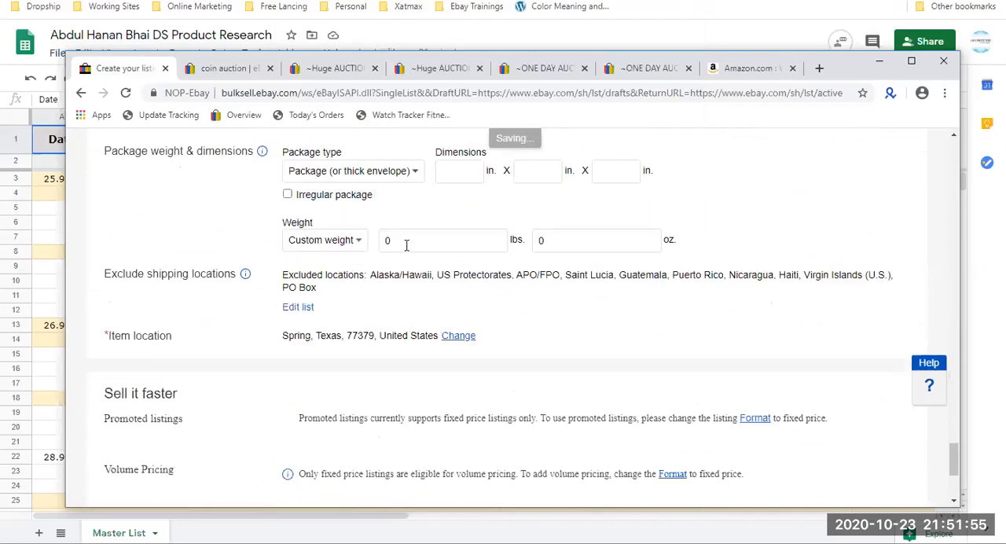
{"action": "scroll", "coordinate": [407, 248], "scroll_direction": "up", "scroll_amount": 8}
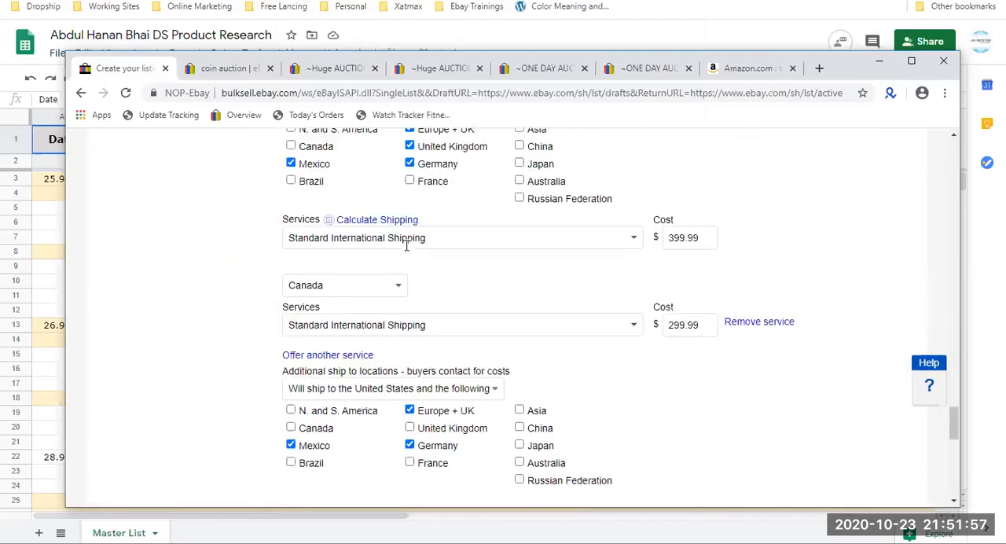
{"action": "scroll", "coordinate": [407, 249], "scroll_direction": "up", "scroll_amount": 5}
{"action": "scroll", "coordinate": [382, 270], "scroll_direction": "up", "scroll_amount": 1}
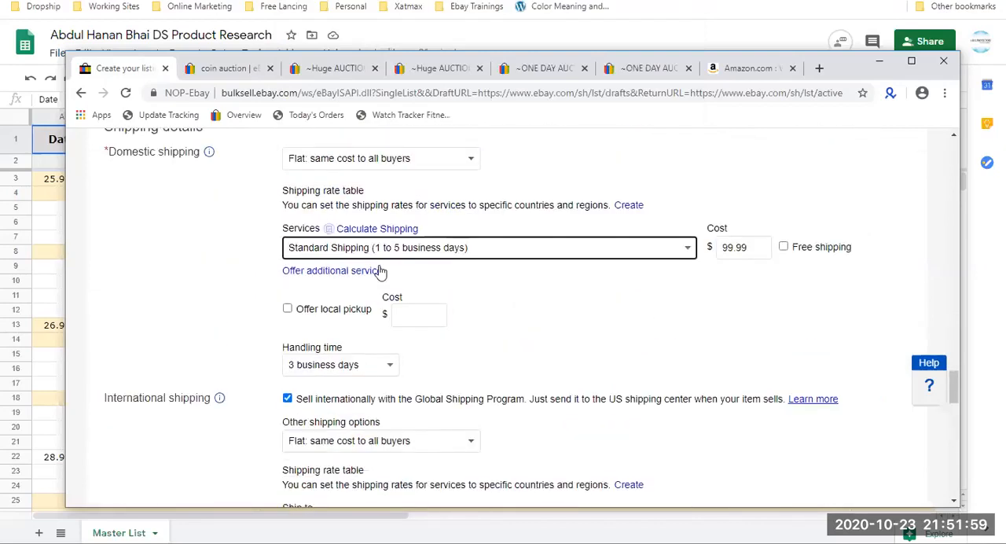
{"action": "scroll", "coordinate": [380, 271], "scroll_direction": "down", "scroll_amount": 1}
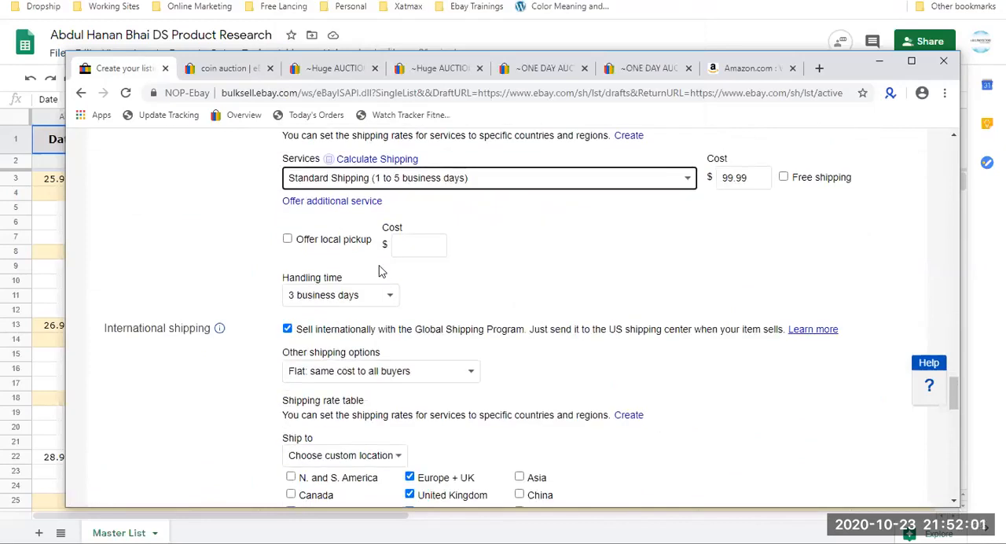
{"action": "scroll", "coordinate": [380, 271], "scroll_direction": "down", "scroll_amount": 5}
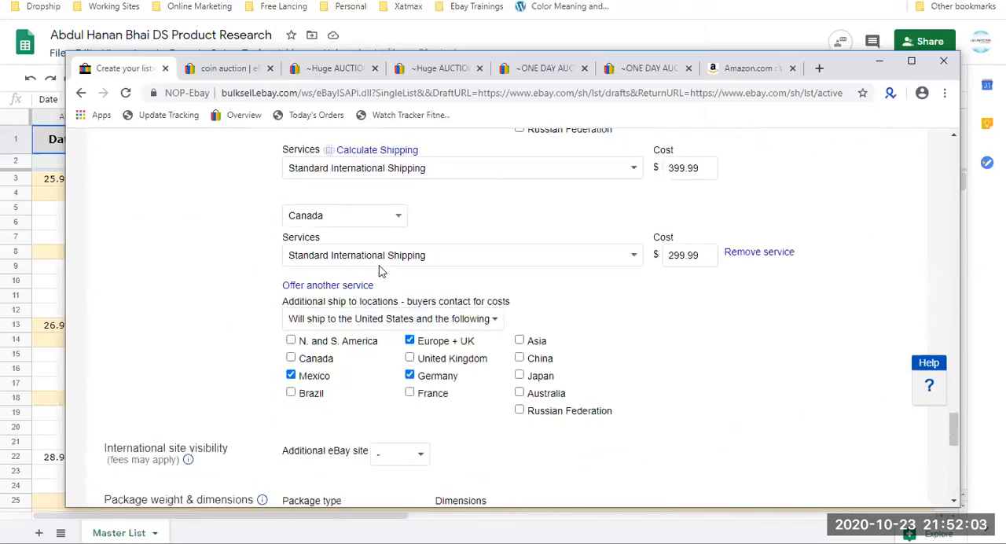
{"action": "scroll", "coordinate": [381, 271], "scroll_direction": "down", "scroll_amount": 3}
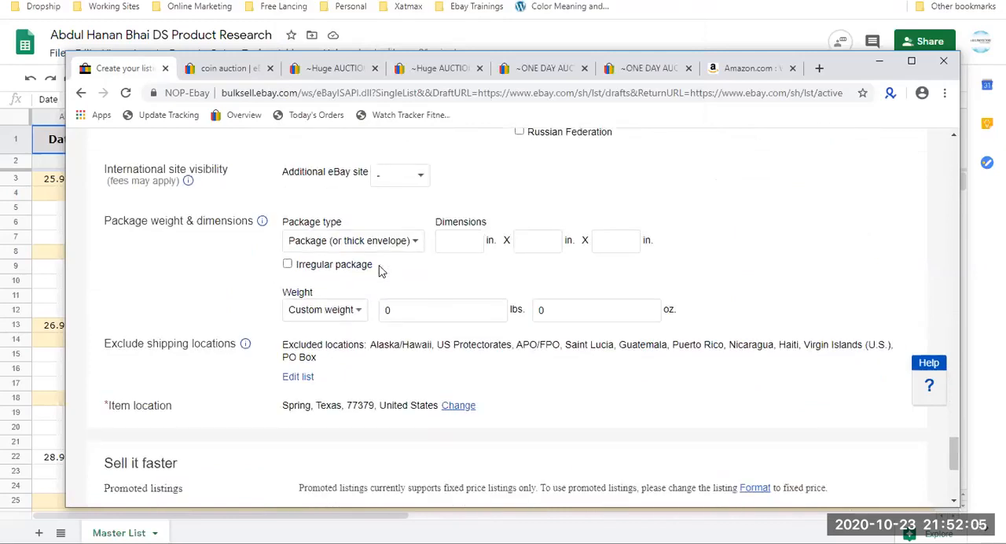
{"action": "scroll", "coordinate": [381, 271], "scroll_direction": "down", "scroll_amount": 1}
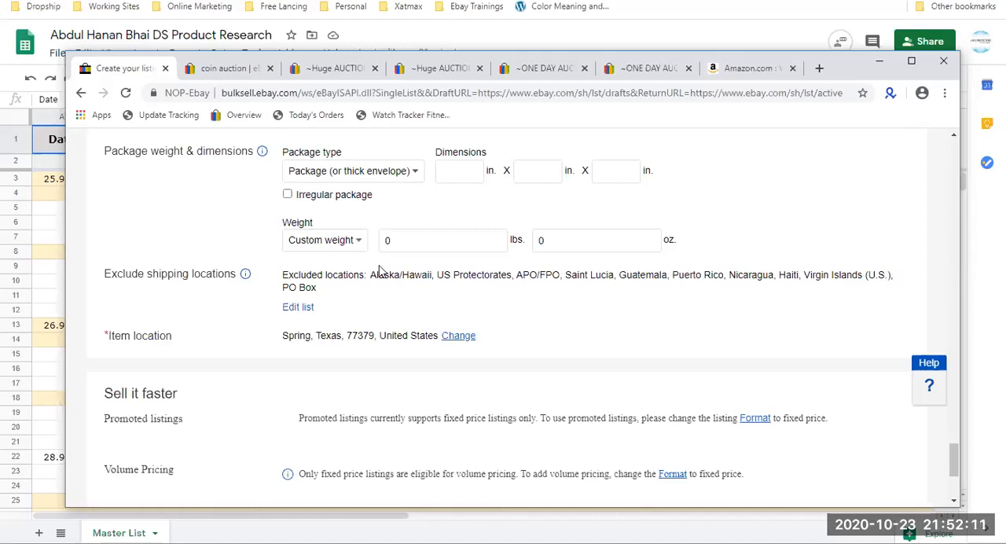
Read the promoted listings and volume pricing notes in the draft's "Sell it faster" section.
{"action": "scroll", "coordinate": [379, 271], "scroll_direction": "down", "scroll_amount": 1}
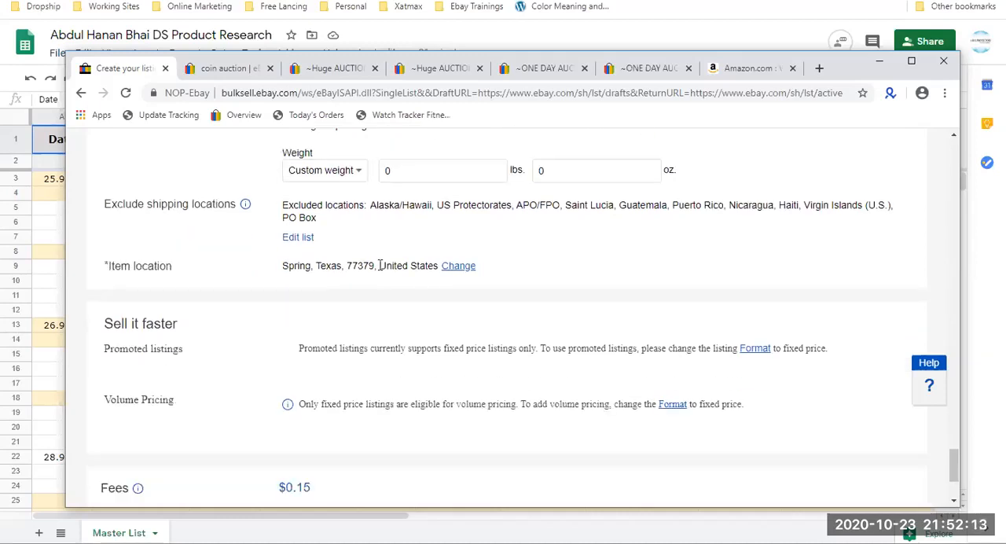
{"action": "triple_click", "coordinate": [511, 348]}
{"action": "triple_click", "coordinate": [508, 403]}
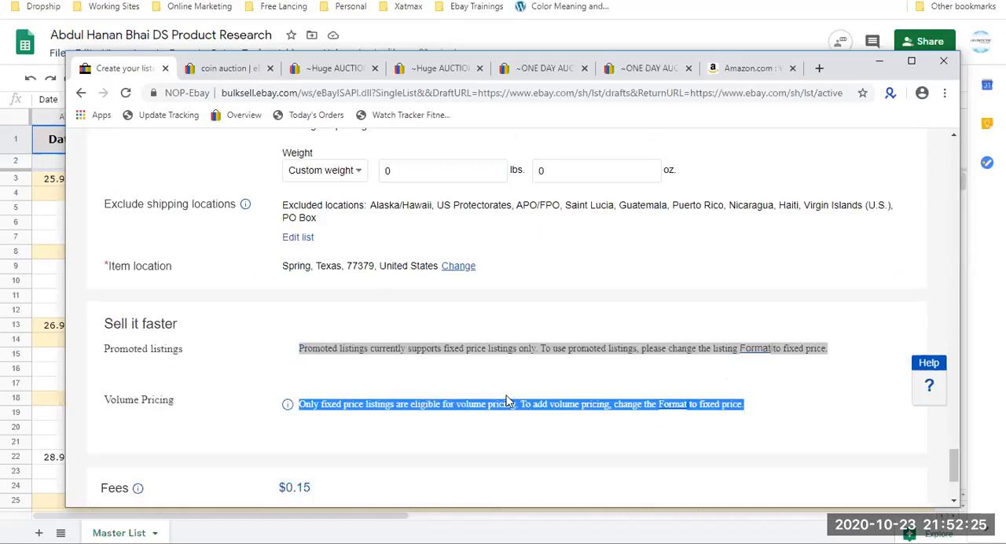
Try selling the item as a lot with 6 items, and turn the lot option off again.
{"action": "scroll", "coordinate": [509, 402], "scroll_direction": "up", "scroll_amount": 4}
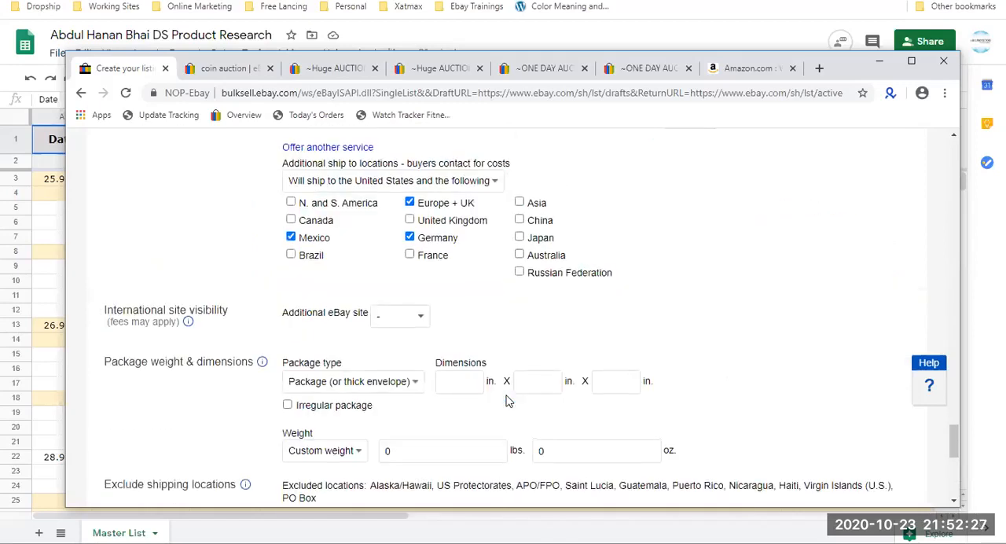
{"action": "scroll", "coordinate": [509, 401], "scroll_direction": "up", "scroll_amount": 12}
{"action": "scroll", "coordinate": [508, 401], "scroll_direction": "up", "scroll_amount": 4}
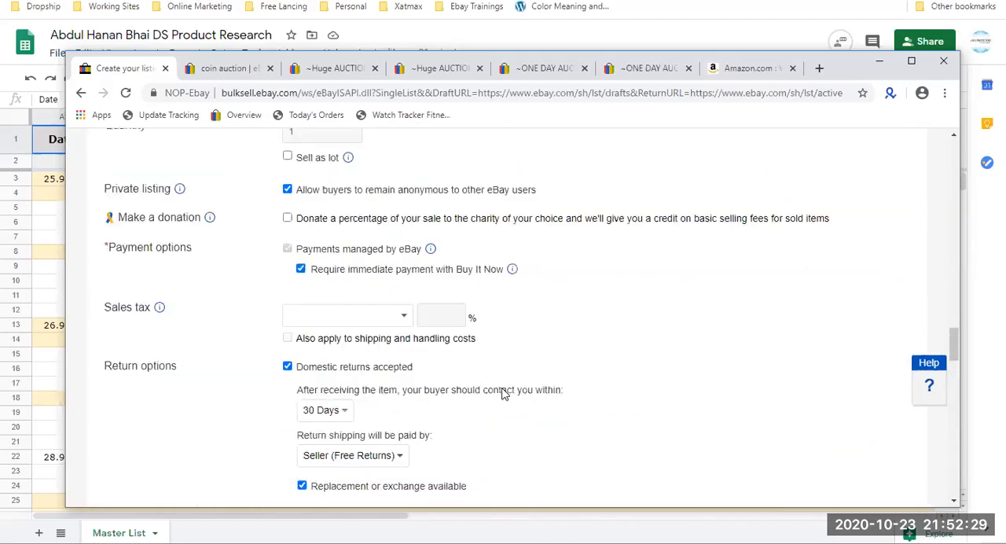
{"action": "scroll", "coordinate": [476, 384], "scroll_direction": "up", "scroll_amount": 1}
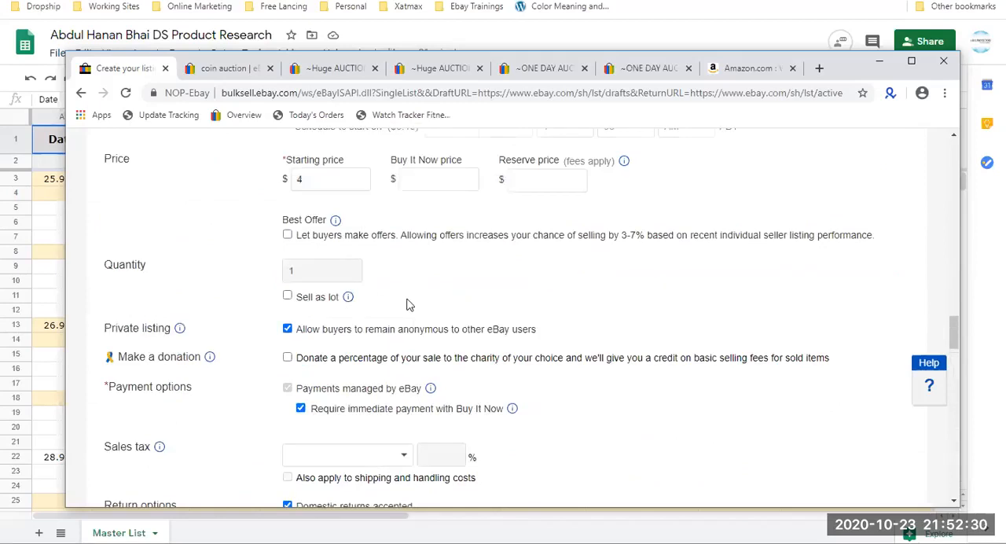
{"action": "left_click", "coordinate": [288, 295]}
{"action": "double_click", "coordinate": [292, 271]}
{"action": "double_click", "coordinate": [426, 299]}
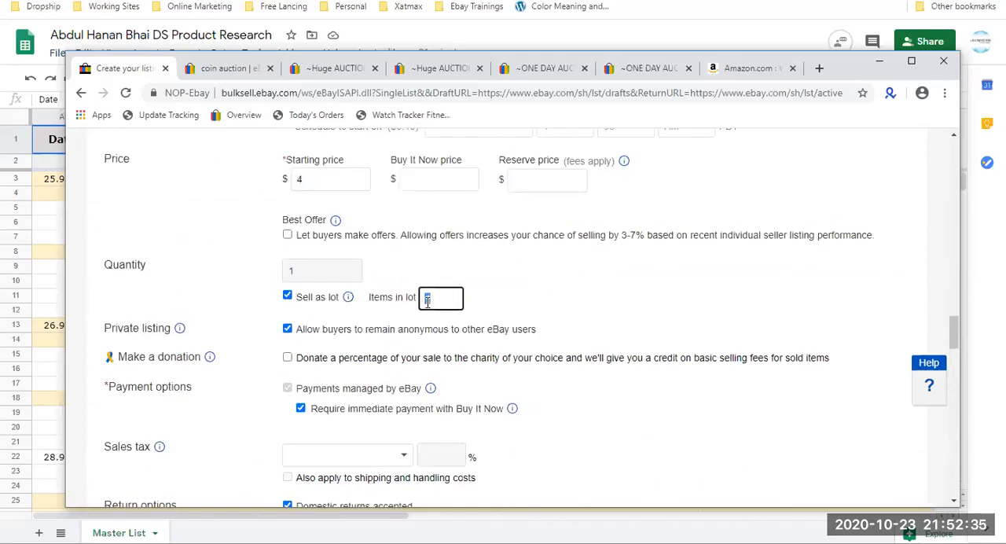
{"action": "type", "text": "6"}
{"action": "left_click", "coordinate": [472, 291]}
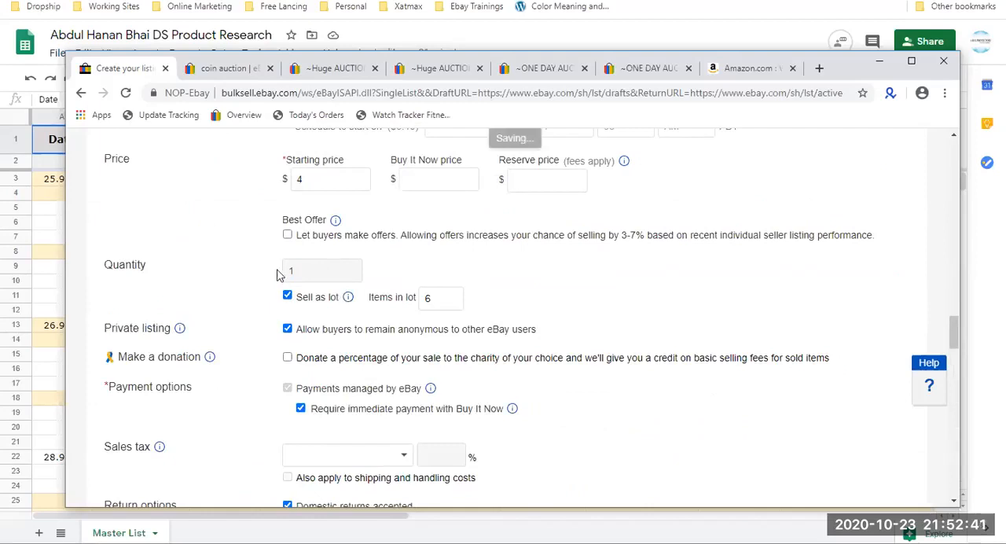
{"action": "left_click", "coordinate": [288, 296]}
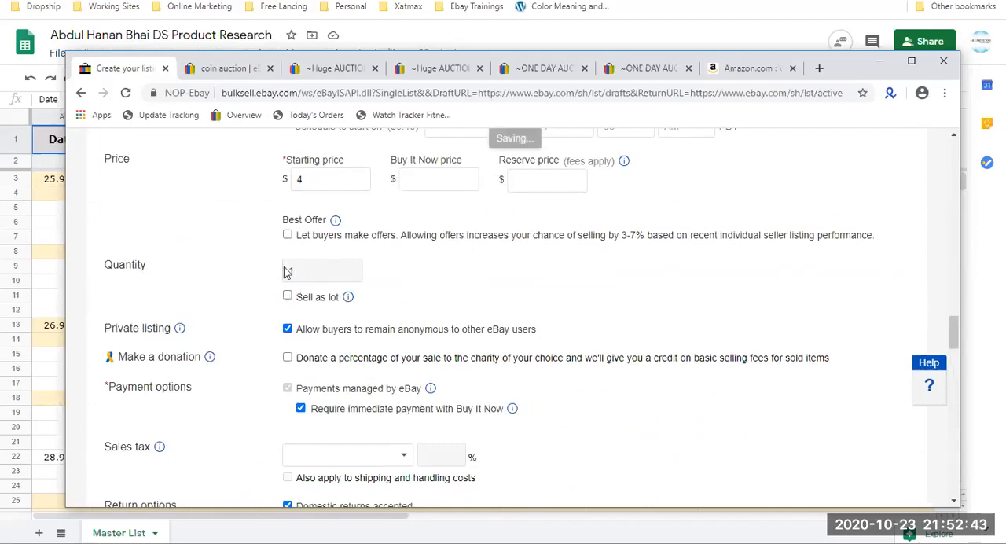
{"action": "double_click", "coordinate": [290, 271]}
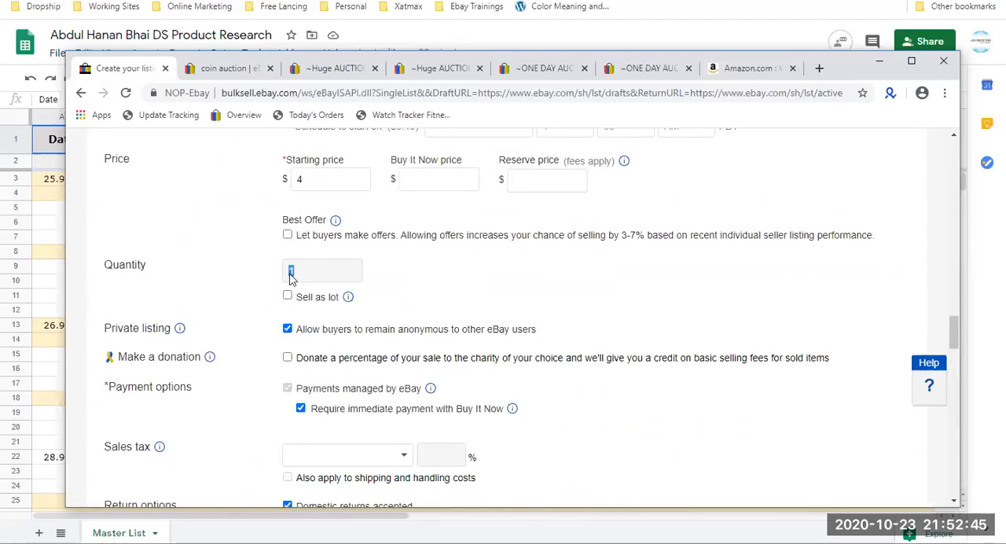
{"action": "scroll", "coordinate": [290, 271], "scroll_direction": "down", "scroll_amount": 10}
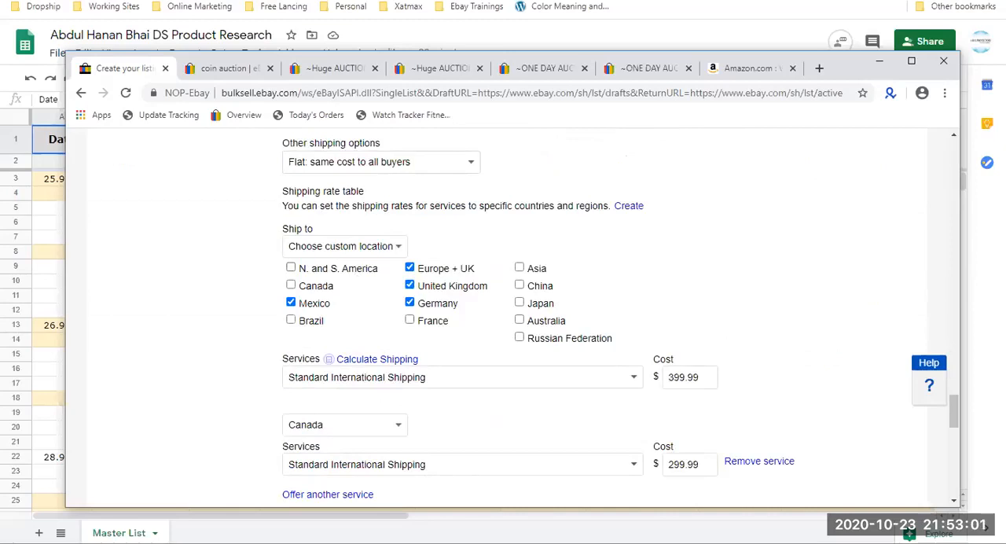
Return to the first "Huge AUCTION !!!" coin listing and examine its bid details and item specifics.
{"action": "left_click", "coordinate": [346, 69]}
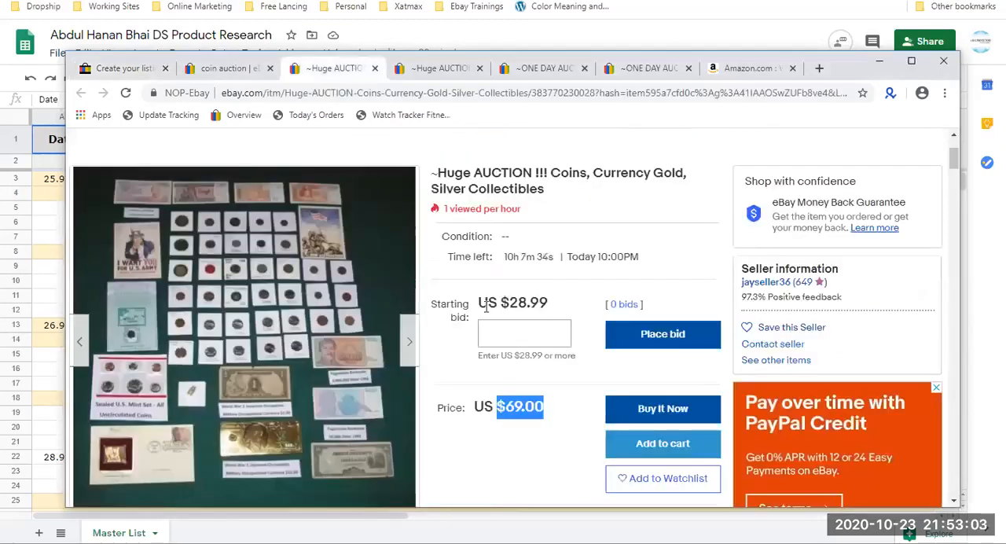
{"action": "left_click", "coordinate": [555, 177]}
{"action": "scroll", "coordinate": [547, 179], "scroll_direction": "down", "scroll_amount": 1}
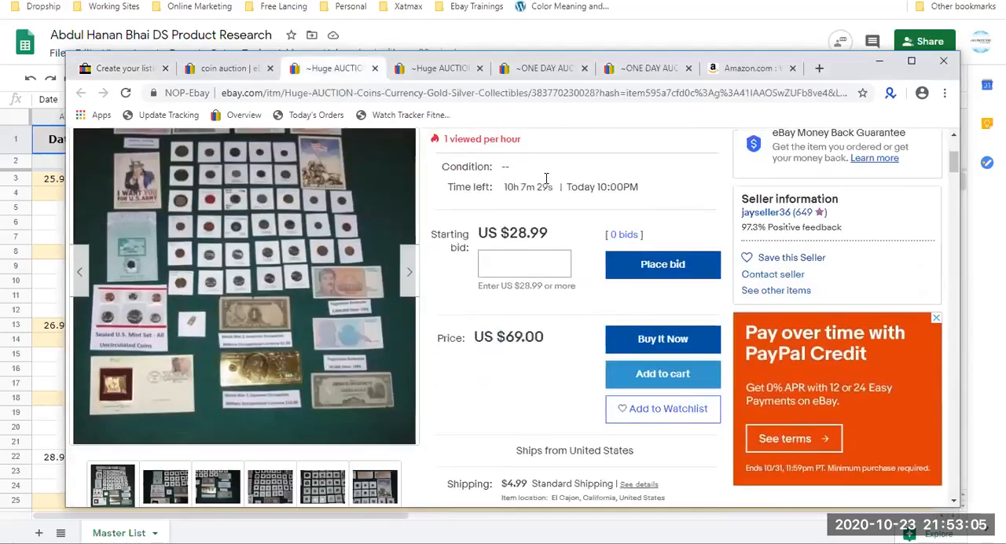
{"action": "scroll", "coordinate": [542, 259], "scroll_direction": "down", "scroll_amount": 10}
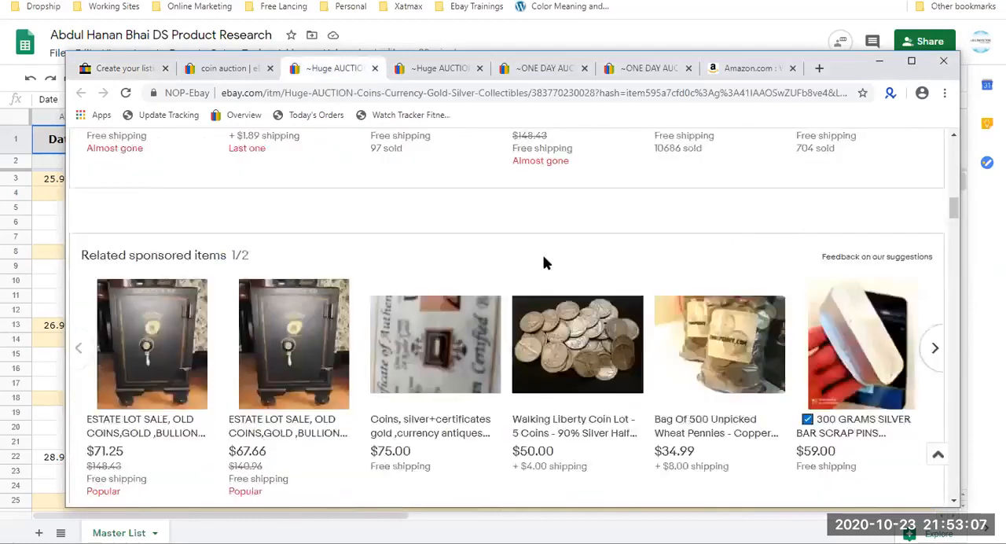
{"action": "double_click", "coordinate": [213, 309]}
{"action": "left_click", "coordinate": [603, 297]}
Read the opening of the coin listing's description, covering the auction length, the item variety and the sources of the lot.
{"action": "scroll", "coordinate": [528, 343], "scroll_direction": "down", "scroll_amount": 2}
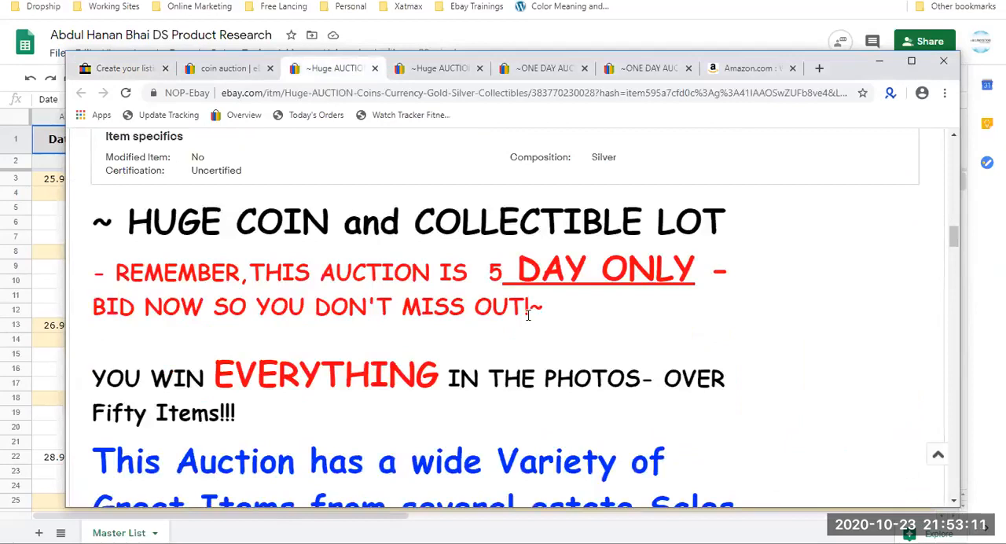
{"action": "scroll", "coordinate": [529, 312], "scroll_direction": "down", "scroll_amount": 5}
{"action": "scroll", "coordinate": [503, 311], "scroll_direction": "up", "scroll_amount": 2}
{"action": "left_click_drag", "start_coordinate": [138, 185], "coordinate": [326, 311]}
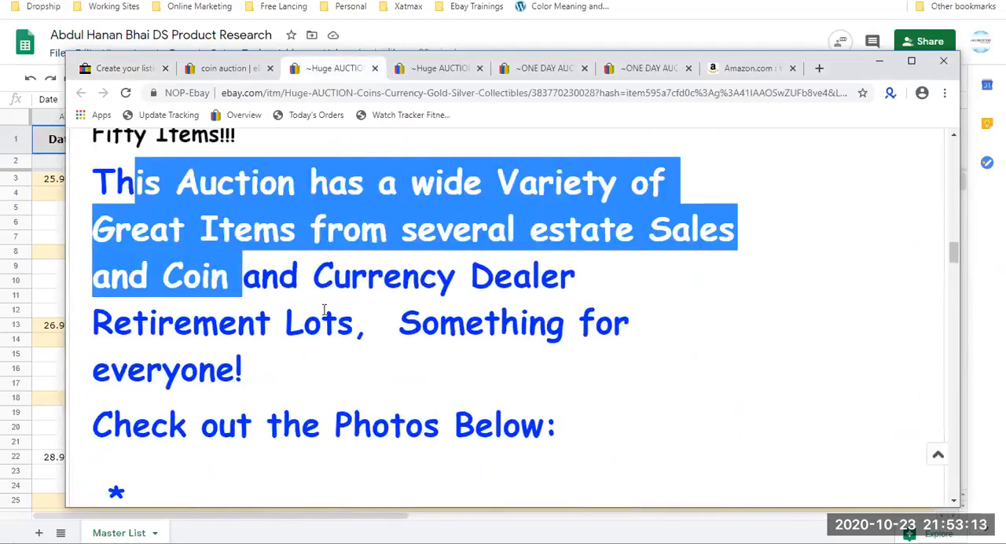
{"action": "scroll", "coordinate": [330, 308], "scroll_direction": "down", "scroll_amount": 2}
{"action": "scroll", "coordinate": [330, 305], "scroll_direction": "up", "scroll_amount": 1}
{"action": "left_click", "coordinate": [233, 244]}
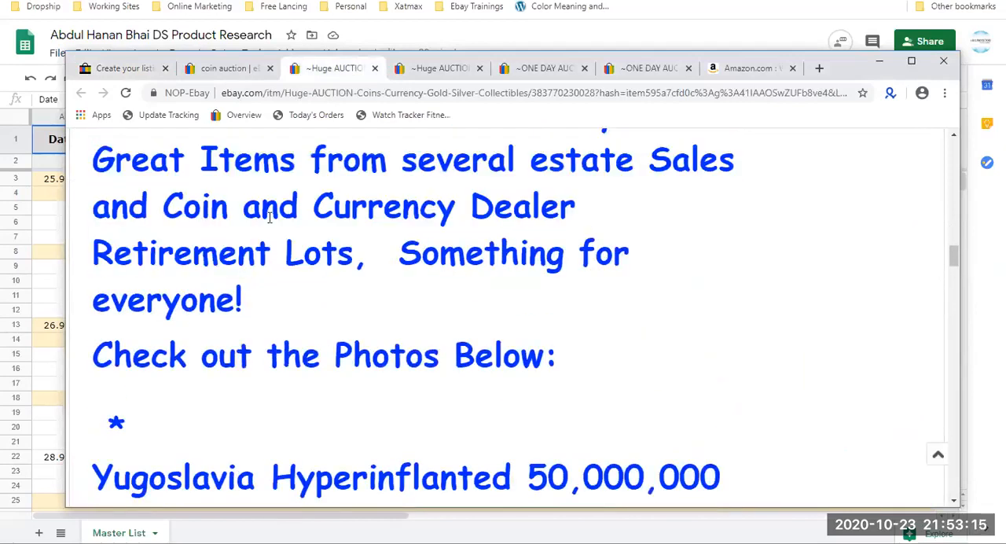
{"action": "left_click_drag", "start_coordinate": [487, 167], "coordinate": [351, 266]}
Read the description's list of included coins and notes through to the closing payment and shipping terms.
{"action": "scroll", "coordinate": [350, 267], "scroll_direction": "down", "scroll_amount": 7}
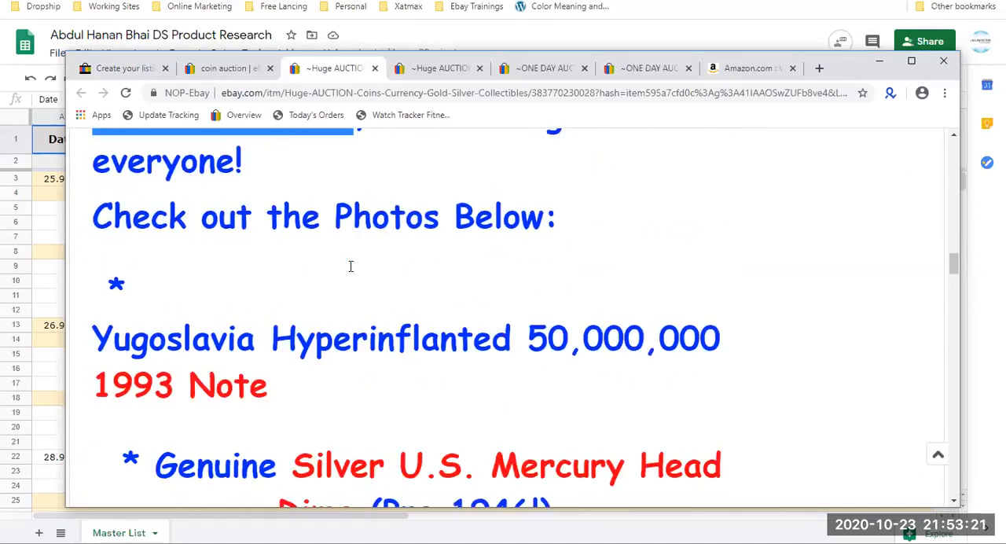
{"action": "scroll", "coordinate": [351, 266], "scroll_direction": "down", "scroll_amount": 2}
{"action": "scroll", "coordinate": [350, 266], "scroll_direction": "up", "scroll_amount": 1}
{"action": "scroll", "coordinate": [350, 266], "scroll_direction": "down", "scroll_amount": 7}
{"action": "scroll", "coordinate": [351, 267], "scroll_direction": "down", "scroll_amount": 15}
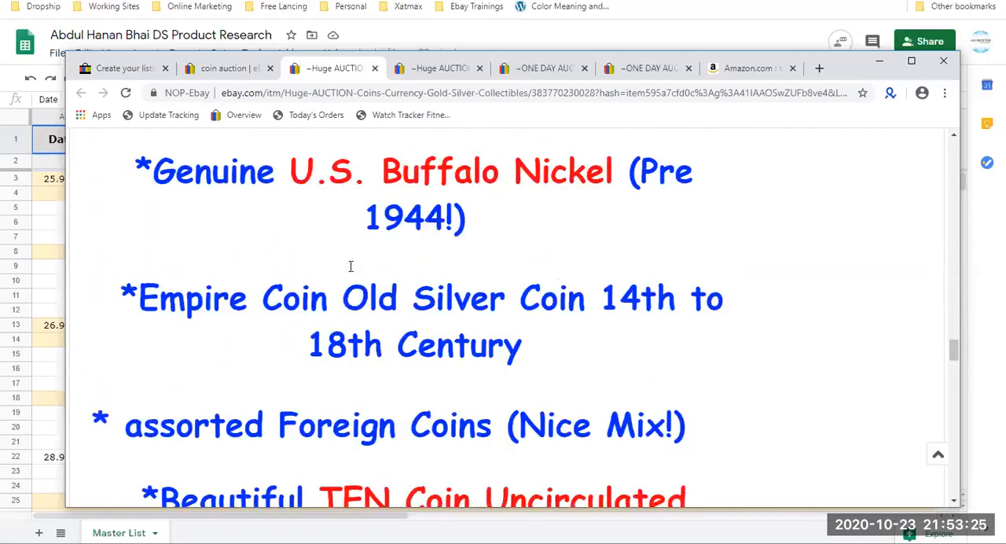
{"action": "scroll", "coordinate": [351, 266], "scroll_direction": "down", "scroll_amount": 5}
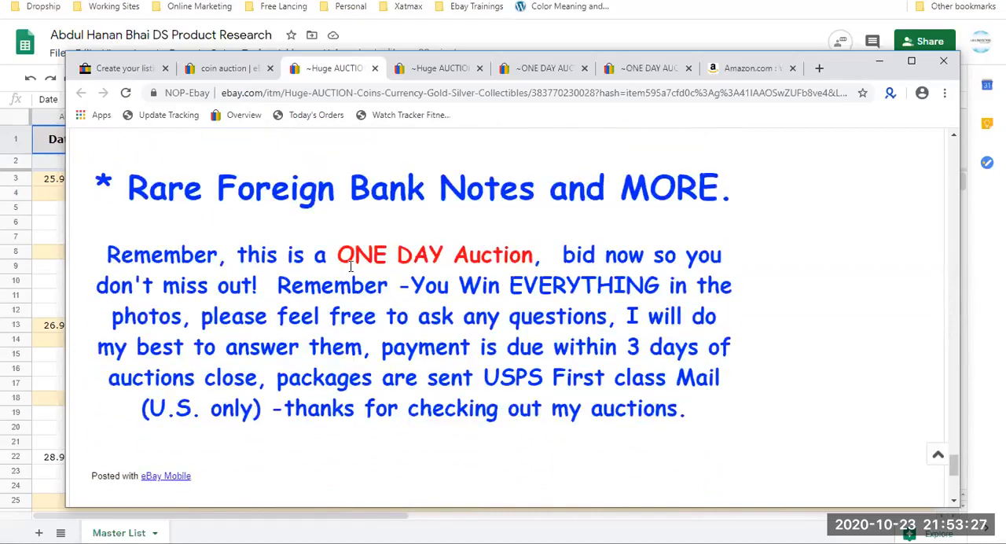
Close the first "Huge AUCTION !!!" listing and examine the second one's starting bid, Buy It Now price, payment and return terms.
{"action": "scroll", "coordinate": [372, 218], "scroll_direction": "down", "scroll_amount": 10}
{"action": "left_click", "coordinate": [440, 69]}
{"action": "left_click", "coordinate": [375, 68]}
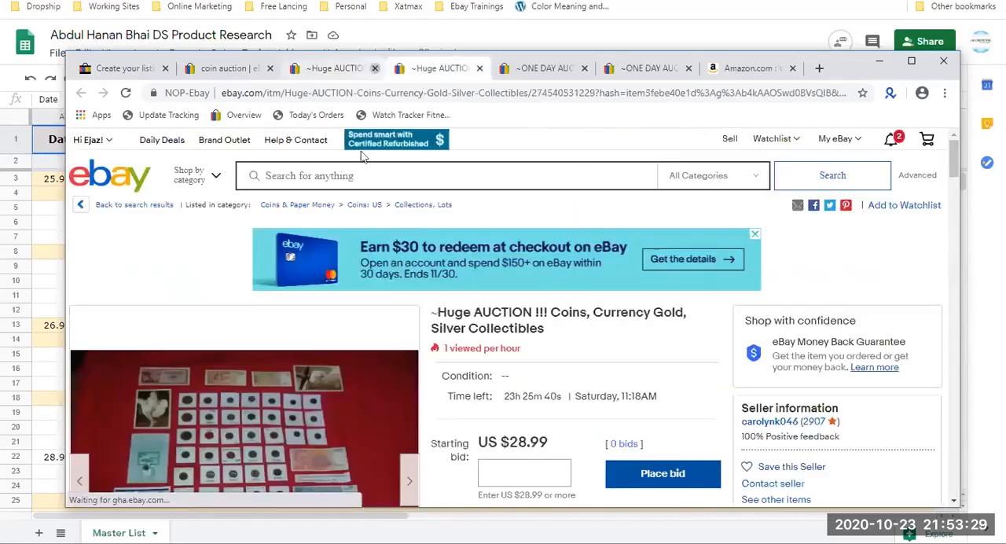
{"action": "scroll", "coordinate": [386, 293], "scroll_direction": "down", "scroll_amount": 3}
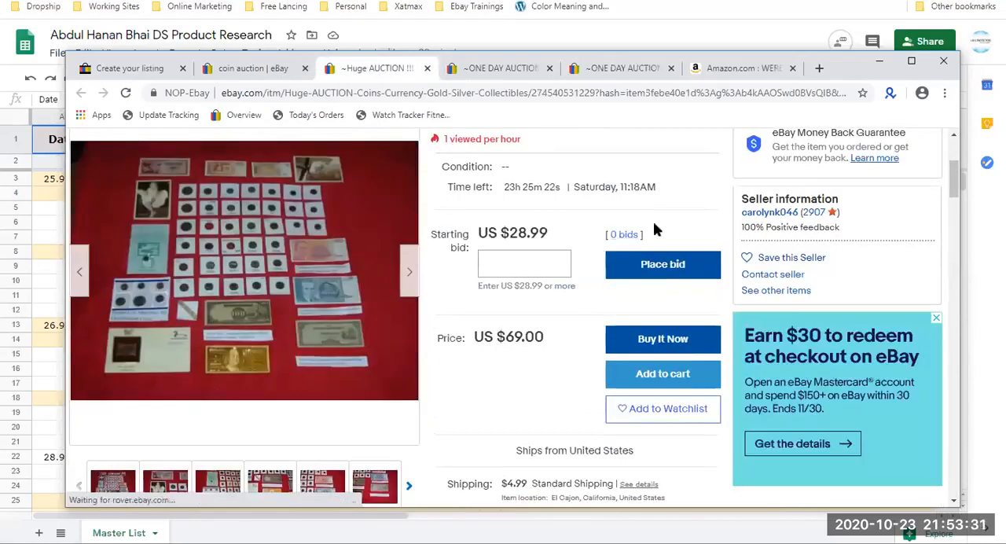
{"action": "scroll", "coordinate": [555, 285], "scroll_direction": "down", "scroll_amount": 5}
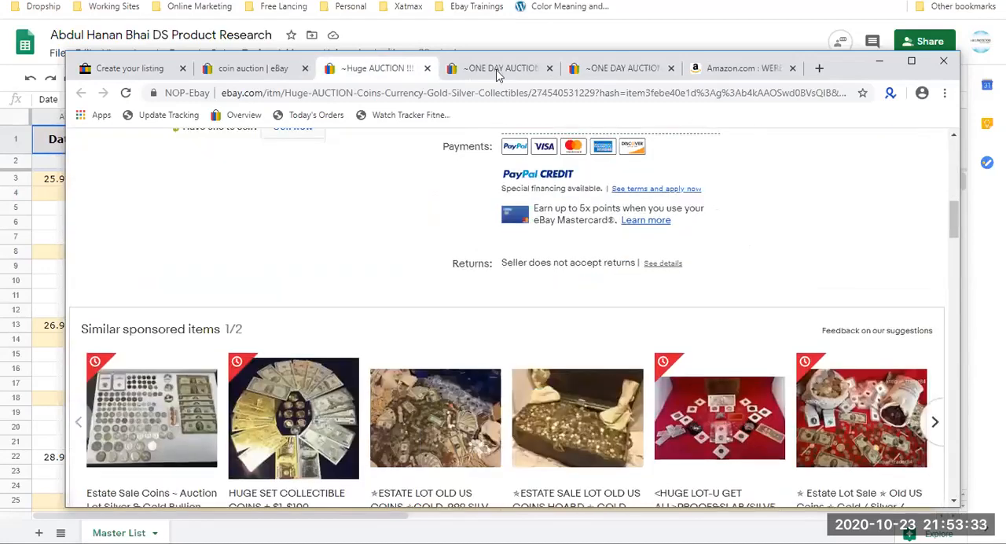
Examine the first "ONE DAY AUCTION ONLY!!!" listing's pricing and description, and close the remaining "Huge AUCTION !!!" listing.
{"action": "left_click", "coordinate": [495, 68]}
{"action": "scroll", "coordinate": [440, 336], "scroll_direction": "down", "scroll_amount": 2}
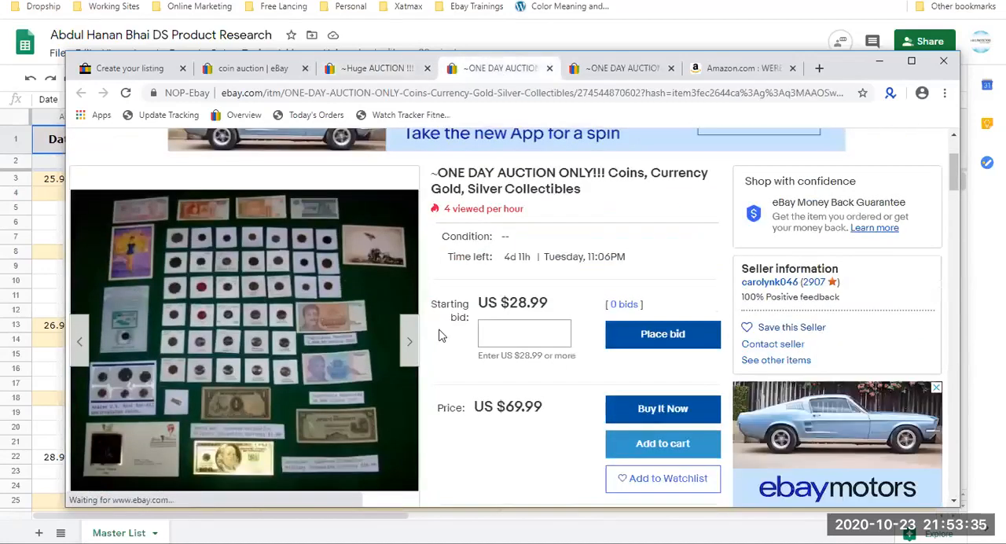
{"action": "scroll", "coordinate": [440, 335], "scroll_direction": "down", "scroll_amount": 8}
{"action": "scroll", "coordinate": [440, 336], "scroll_direction": "down", "scroll_amount": 10}
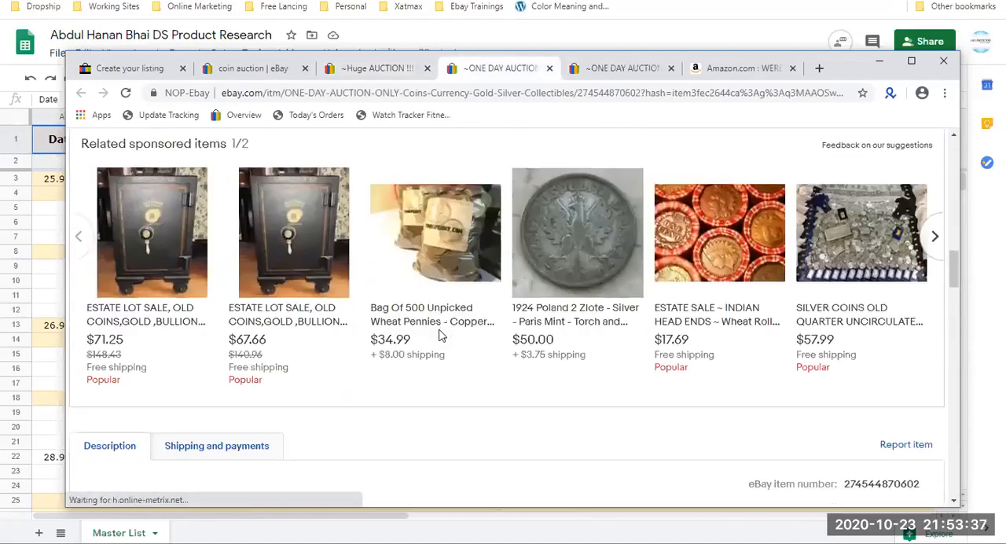
{"action": "left_click", "coordinate": [427, 69]}
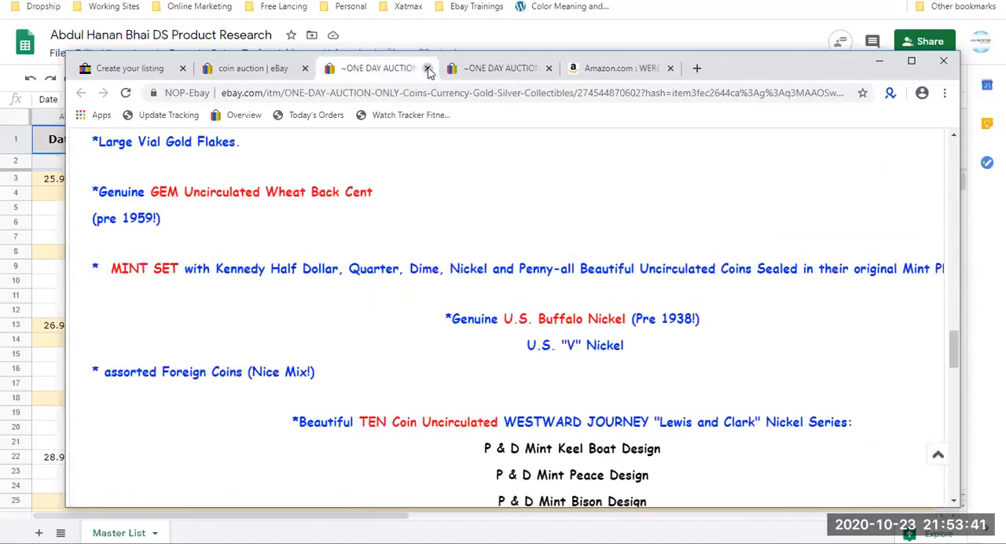
Close the first "ONE DAY AUCTION ONLY!!!" listing, examine the other one's bid and shipping details, and close it too.
{"action": "left_click", "coordinate": [427, 68]}
{"action": "scroll", "coordinate": [499, 347], "scroll_direction": "down", "scroll_amount": 10}
{"action": "scroll", "coordinate": [499, 347], "scroll_direction": "down", "scroll_amount": 3}
{"action": "scroll", "coordinate": [499, 347], "scroll_direction": "up", "scroll_amount": 8}
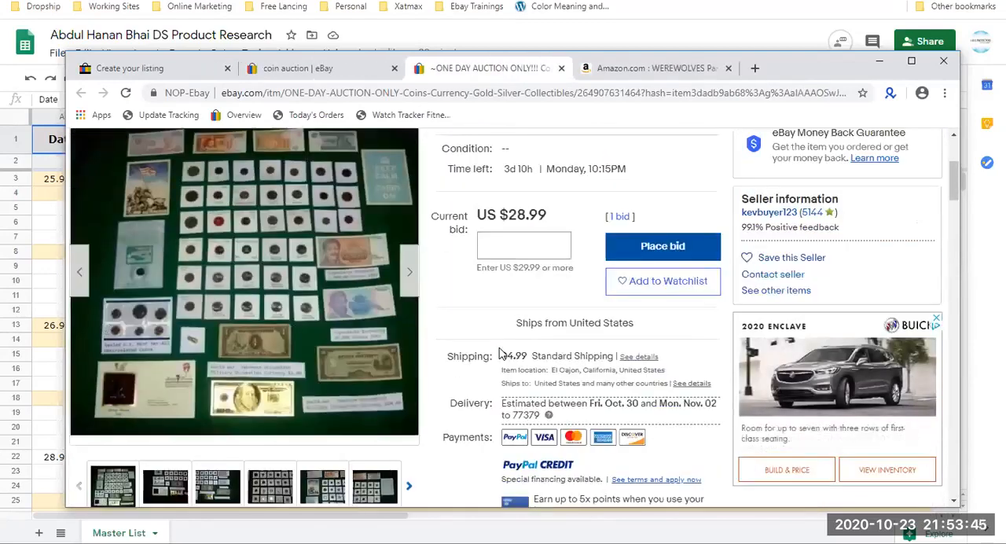
{"action": "scroll", "coordinate": [499, 354], "scroll_direction": "up", "scroll_amount": 3}
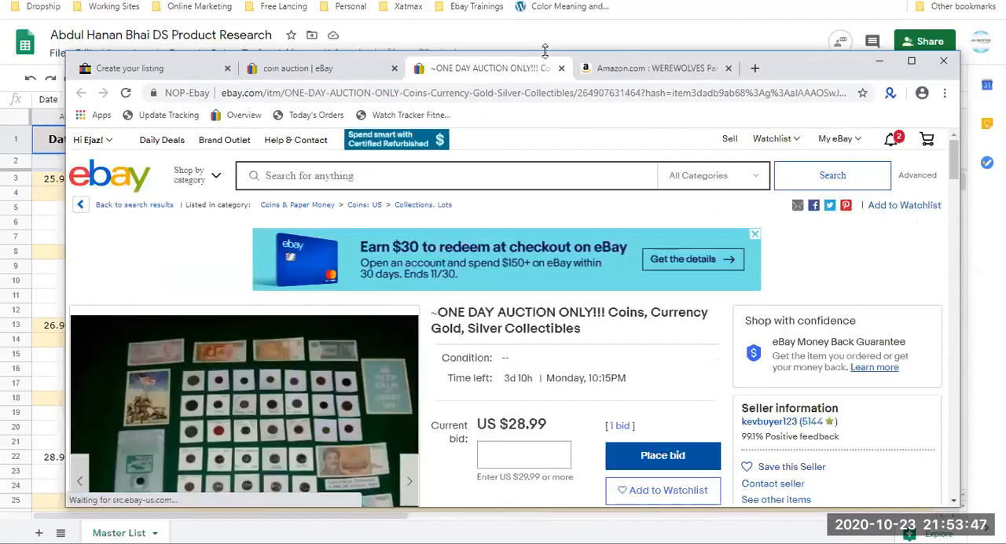
{"action": "key", "text": "ctrl+w"}
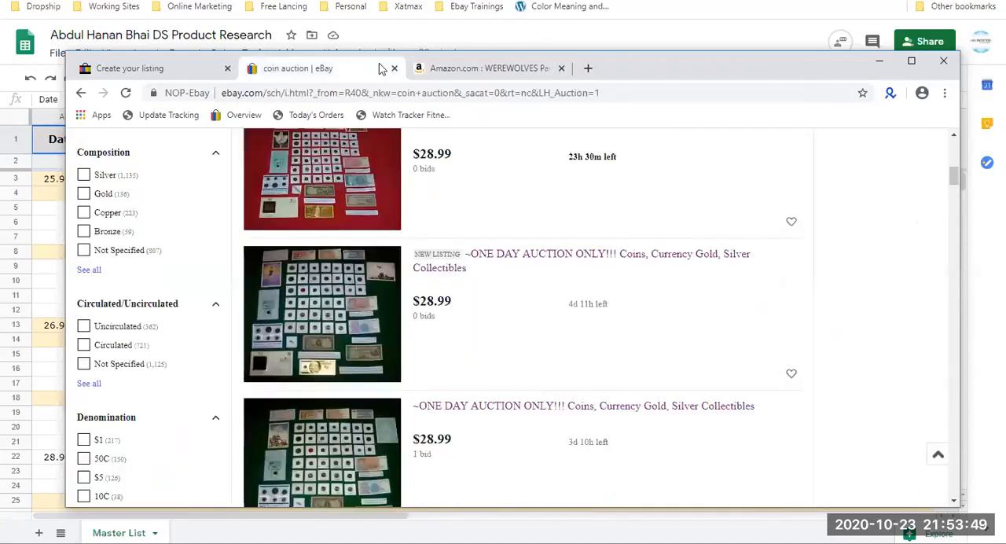
Close the coin auction search results and the Amazon bracelet page, and return to the beginning of the listing form.
{"action": "left_click", "coordinate": [395, 68]}
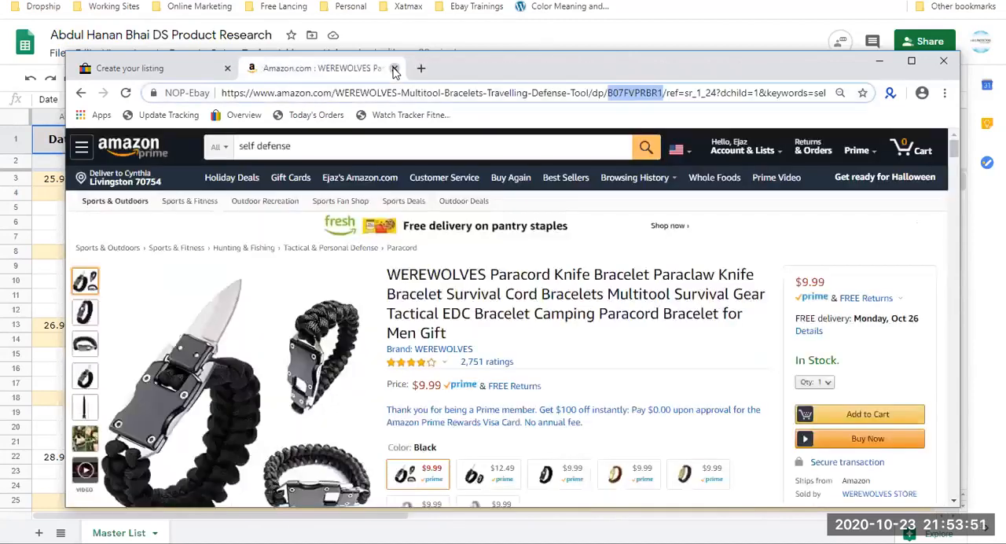
{"action": "left_click", "coordinate": [394, 68]}
{"action": "scroll", "coordinate": [398, 291], "scroll_direction": "up", "scroll_amount": 10}
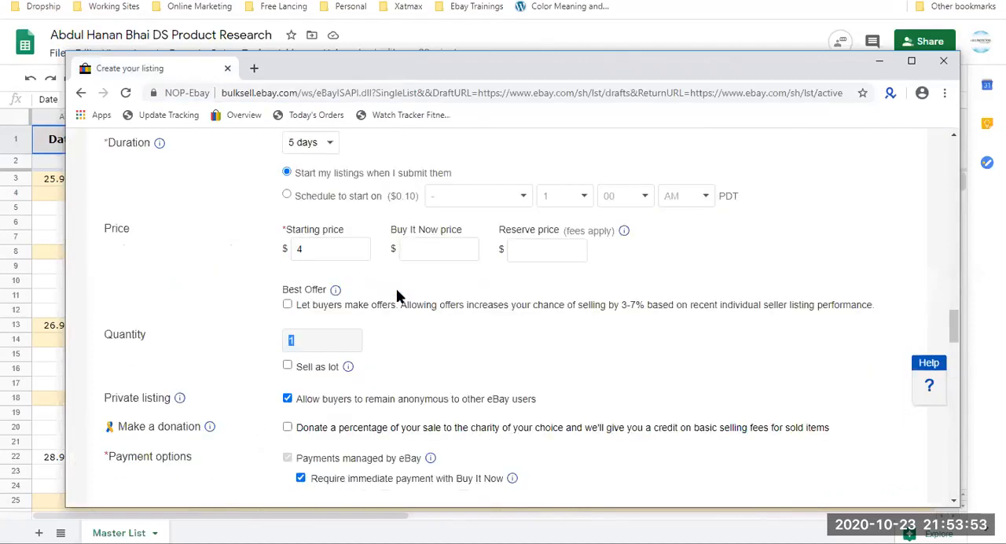
{"action": "scroll", "coordinate": [396, 295], "scroll_direction": "up", "scroll_amount": 5}
{"action": "scroll", "coordinate": [397, 290], "scroll_direction": "up", "scroll_amount": 10}
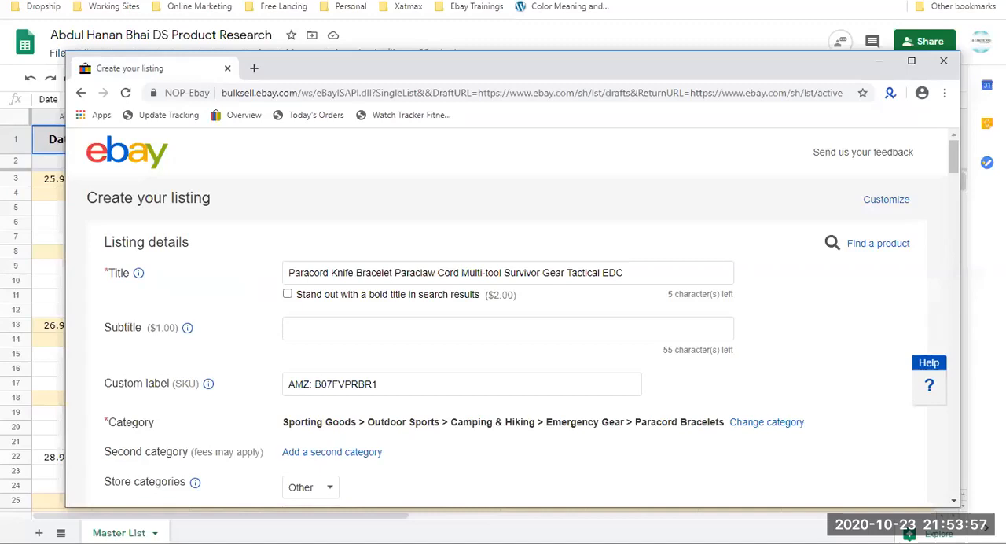
Review the auction listing form from the title and category through the selling format, duration, price and quantity.
{"action": "left_click", "coordinate": [227, 543]}
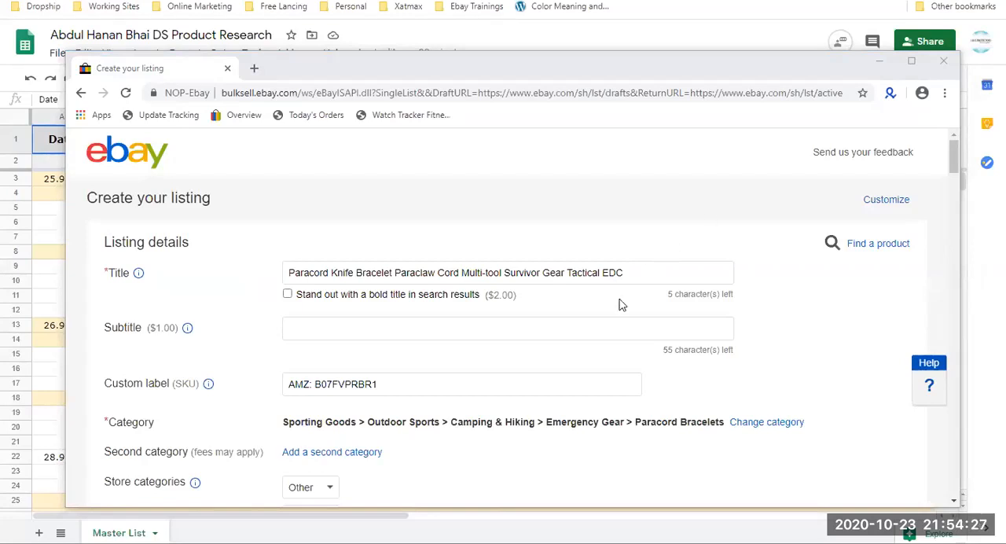
{"action": "scroll", "coordinate": [620, 303], "scroll_direction": "down", "scroll_amount": 1}
{"action": "scroll", "coordinate": [620, 305], "scroll_direction": "down", "scroll_amount": 10}
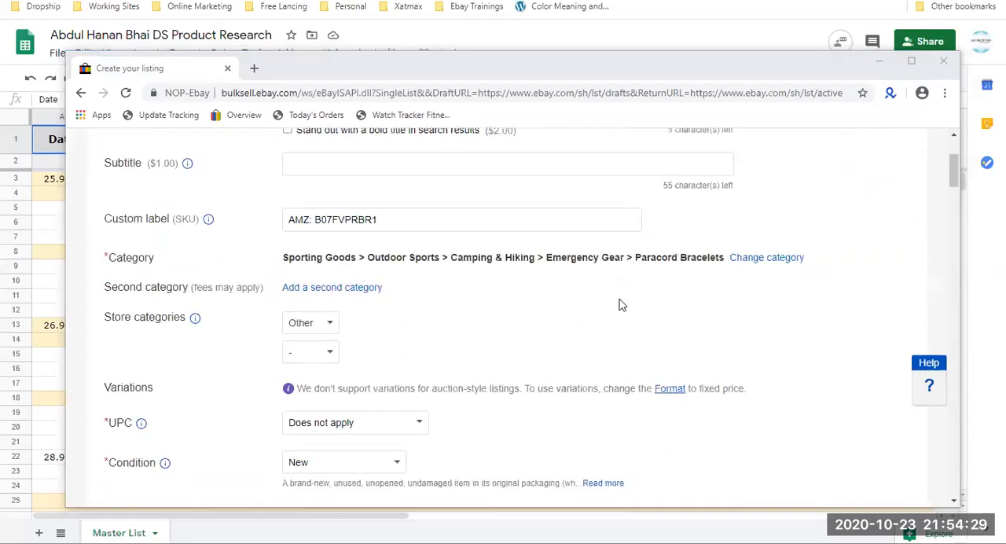
{"action": "scroll", "coordinate": [620, 305], "scroll_direction": "down", "scroll_amount": 10}
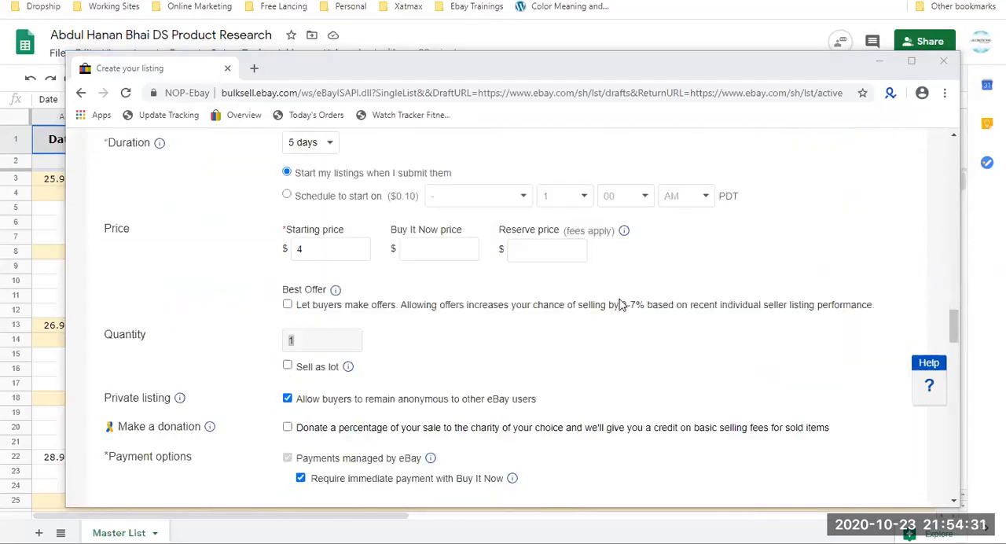
{"action": "scroll", "coordinate": [621, 304], "scroll_direction": "up", "scroll_amount": 1}
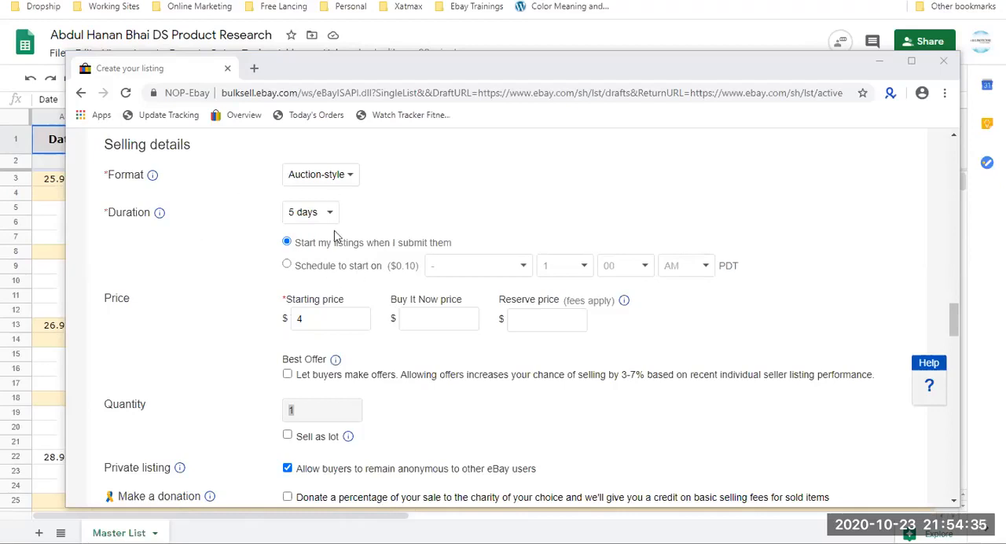
{"action": "left_click_drag", "start_coordinate": [361, 221], "coordinate": [110, 219]}
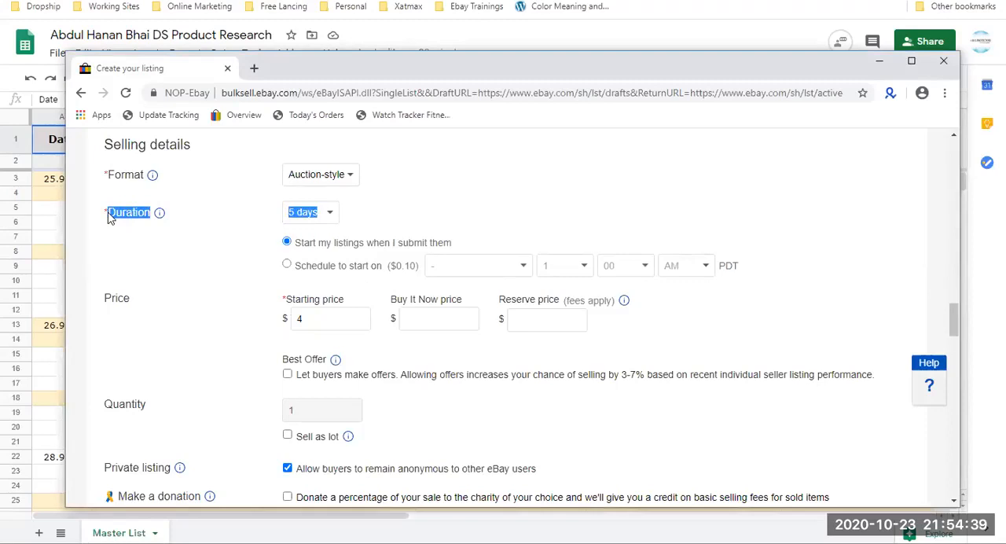
{"action": "scroll", "coordinate": [110, 219], "scroll_direction": "up", "scroll_amount": 1}
{"action": "double_click", "coordinate": [179, 215]}
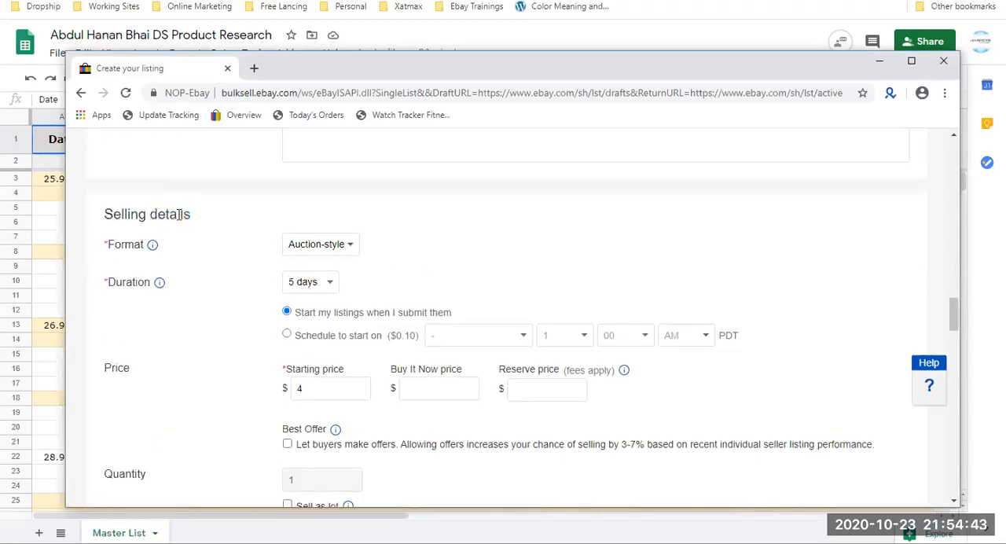
{"action": "double_click", "coordinate": [127, 285]}
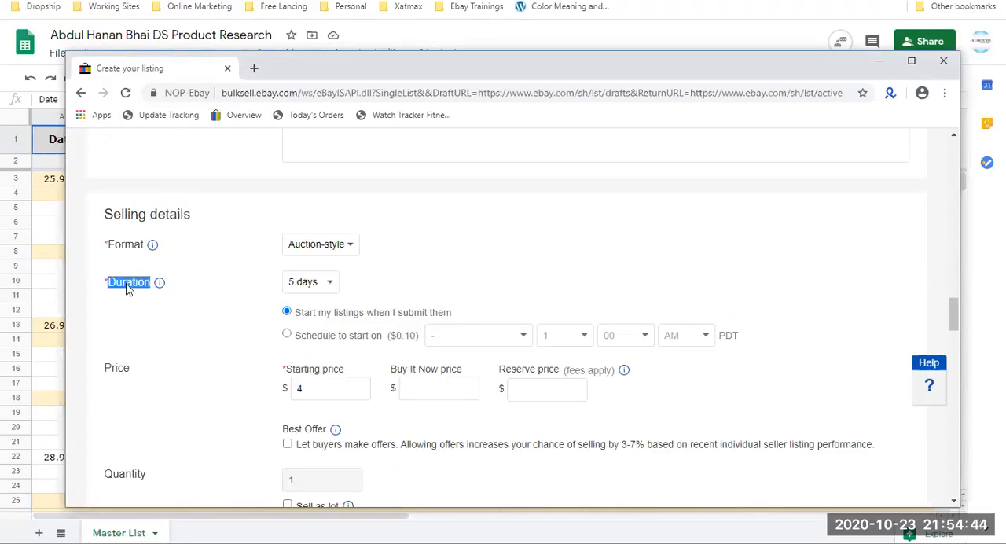
{"action": "double_click", "coordinate": [118, 369]}
{"action": "scroll", "coordinate": [118, 369], "scroll_direction": "down", "scroll_amount": 2}
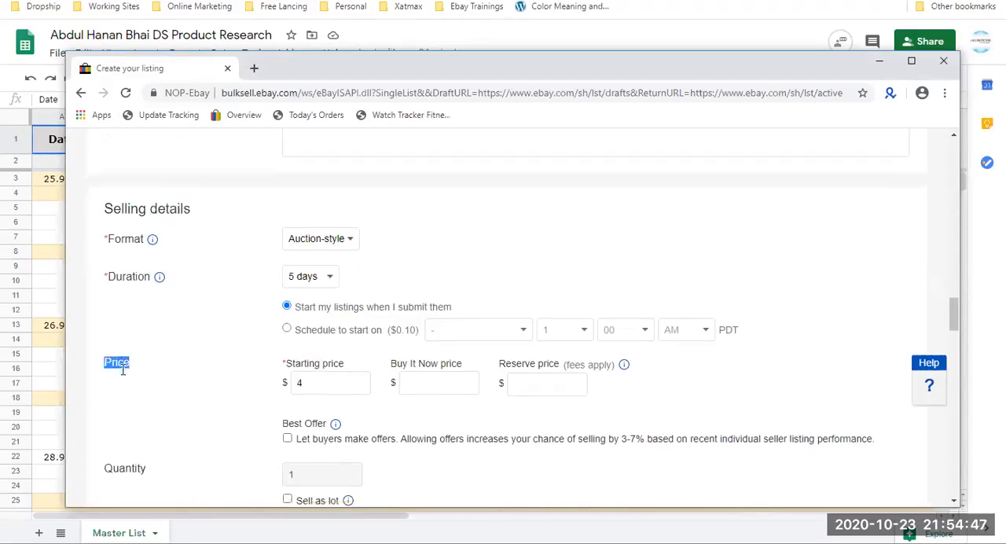
{"action": "double_click", "coordinate": [123, 336]}
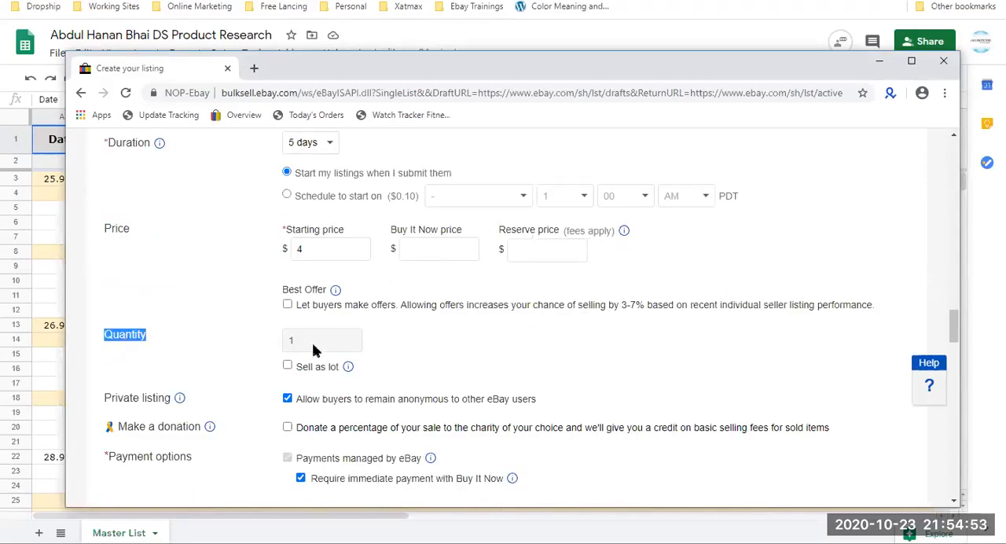
Review the return options, domestic and international shipping, promoted listings, volume pricing and fees of the auction listing.
{"action": "scroll", "coordinate": [312, 350], "scroll_direction": "down", "scroll_amount": 3}
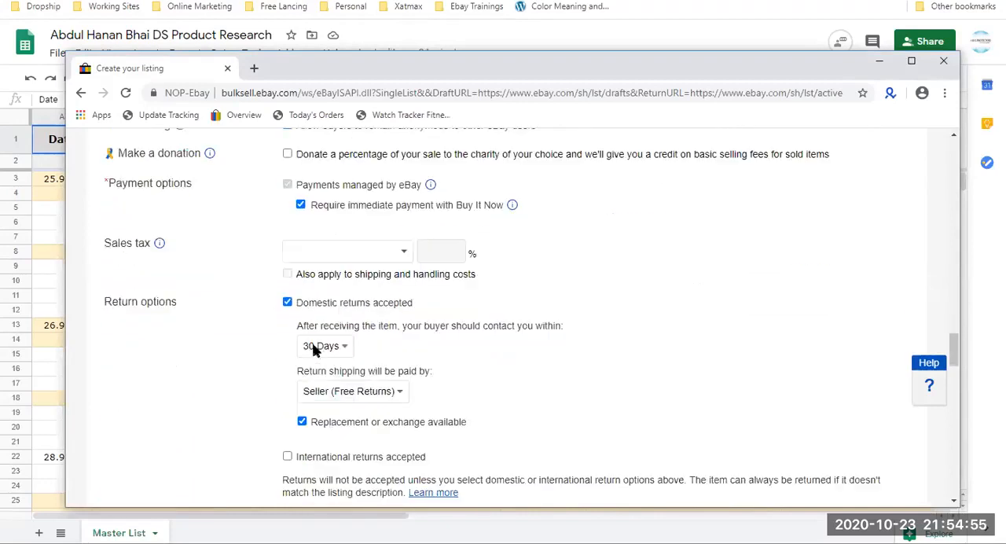
{"action": "scroll", "coordinate": [312, 350], "scroll_direction": "down", "scroll_amount": 9}
{"action": "scroll", "coordinate": [312, 345], "scroll_direction": "down", "scroll_amount": 10}
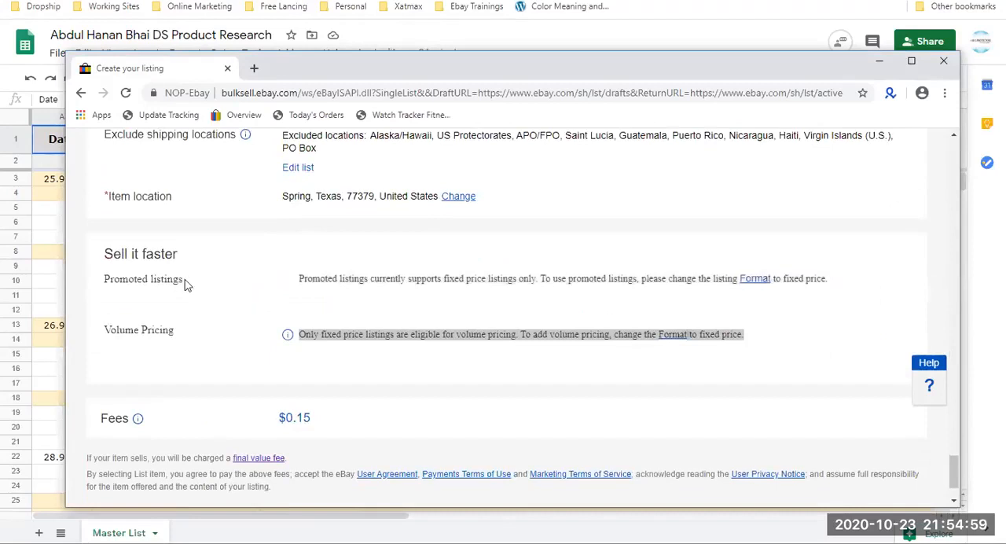
{"action": "left_click", "coordinate": [209, 337]}
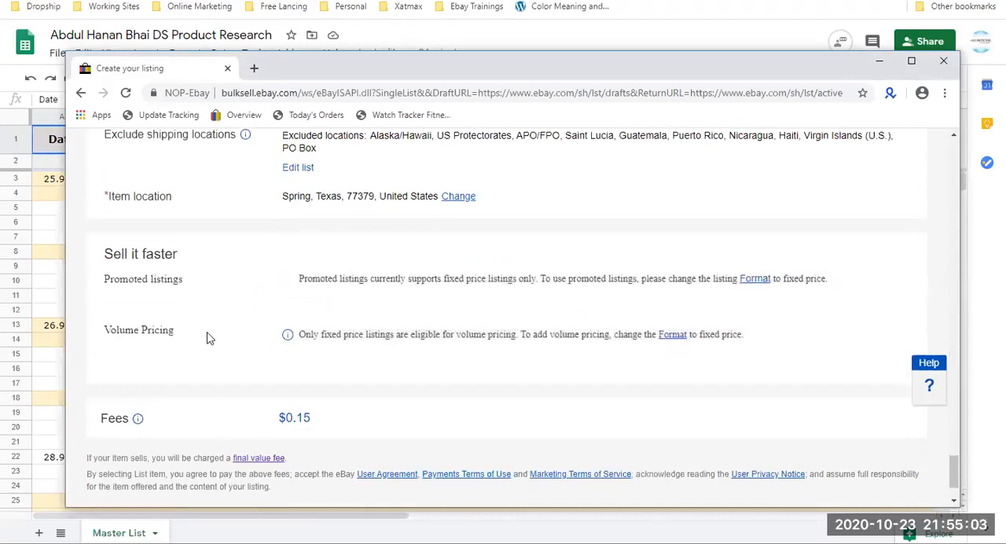
{"action": "scroll", "coordinate": [209, 338], "scroll_direction": "up", "scroll_amount": 5}
{"action": "scroll", "coordinate": [209, 338], "scroll_direction": "down", "scroll_amount": 5}
{"action": "scroll", "coordinate": [209, 338], "scroll_direction": "up", "scroll_amount": 5}
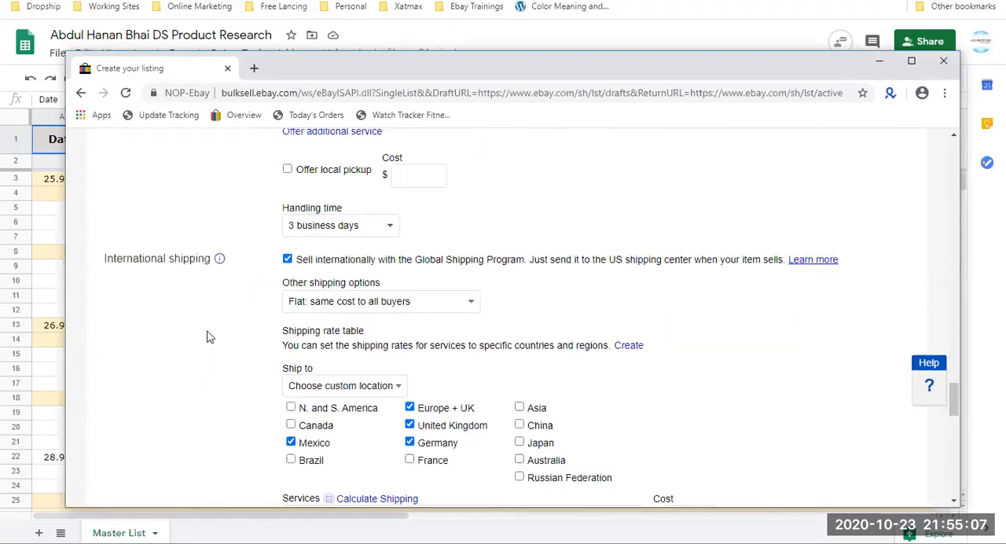
{"action": "scroll", "coordinate": [209, 336], "scroll_direction": "up", "scroll_amount": 5}
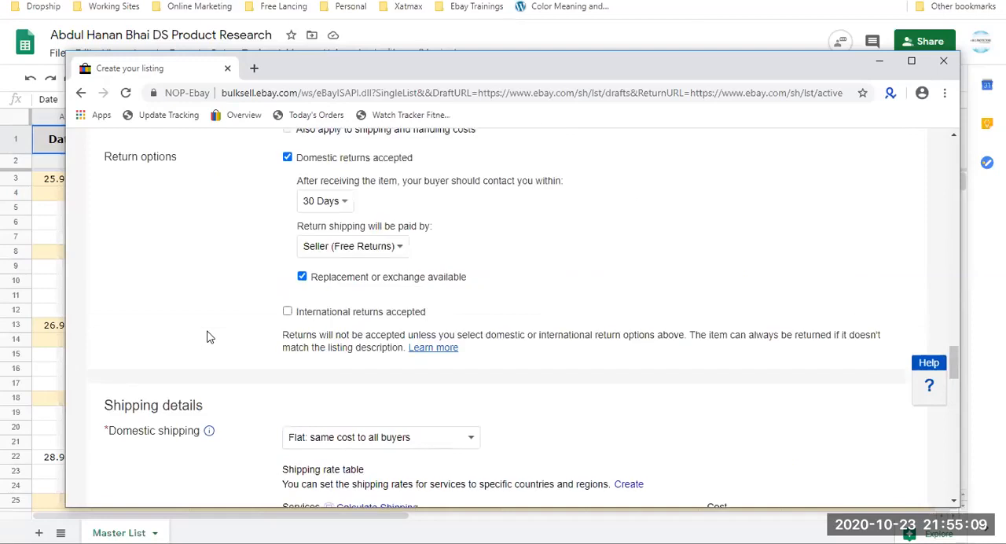
{"action": "scroll", "coordinate": [209, 336], "scroll_direction": "up", "scroll_amount": 3}
{"action": "scroll", "coordinate": [209, 337], "scroll_direction": "up", "scroll_amount": 2}
{"action": "scroll", "coordinate": [209, 336], "scroll_direction": "down", "scroll_amount": 5}
{"action": "scroll", "coordinate": [209, 337], "scroll_direction": "down", "scroll_amount": 7}
{"action": "scroll", "coordinate": [208, 337], "scroll_direction": "down", "scroll_amount": 10}
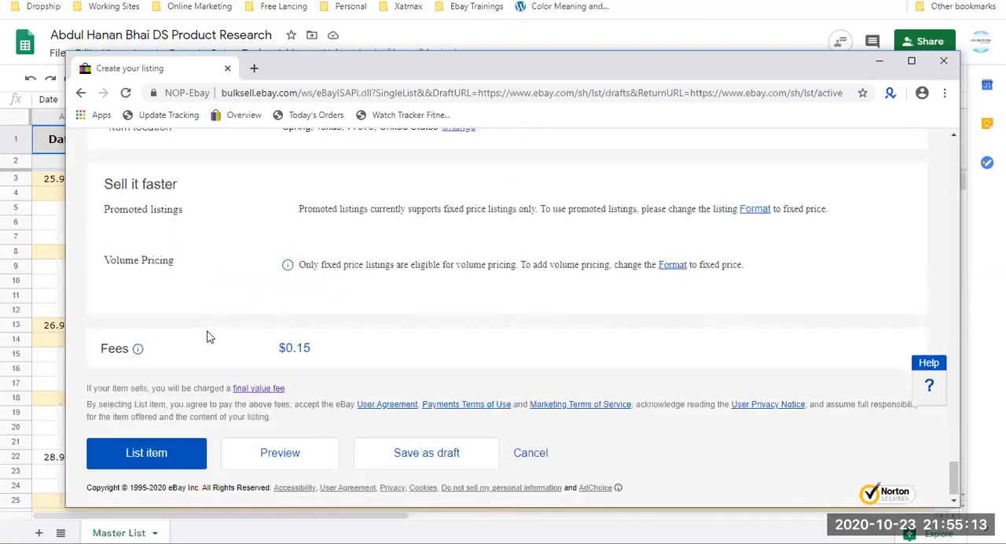